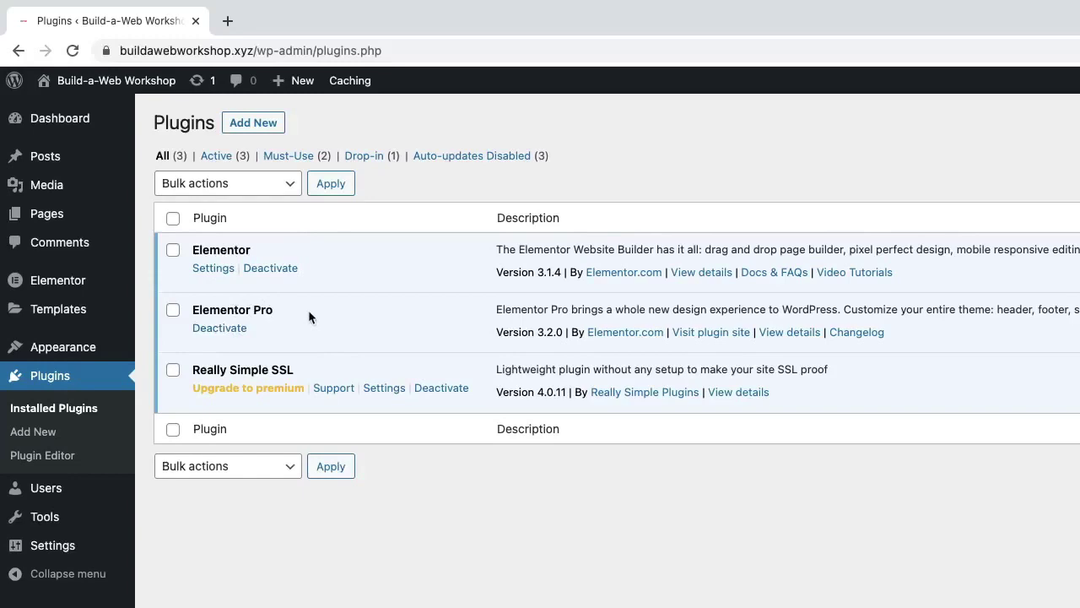
Step: Search Add Plugins for 'woocommerce', then install and activate the WooCommerce plugin
click(249, 131)
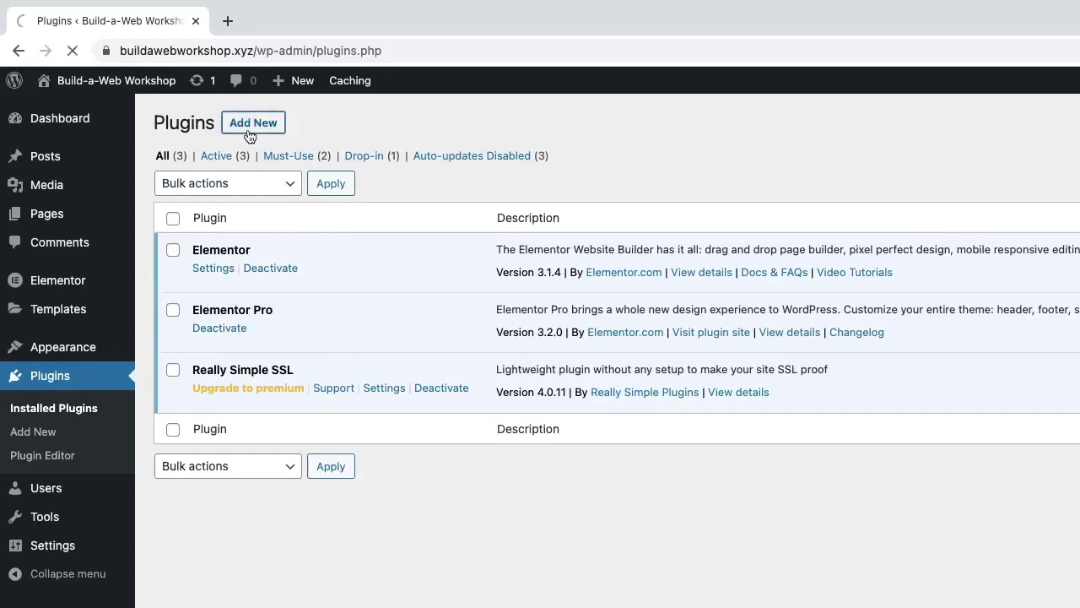
text(woocommer)
text(ce)
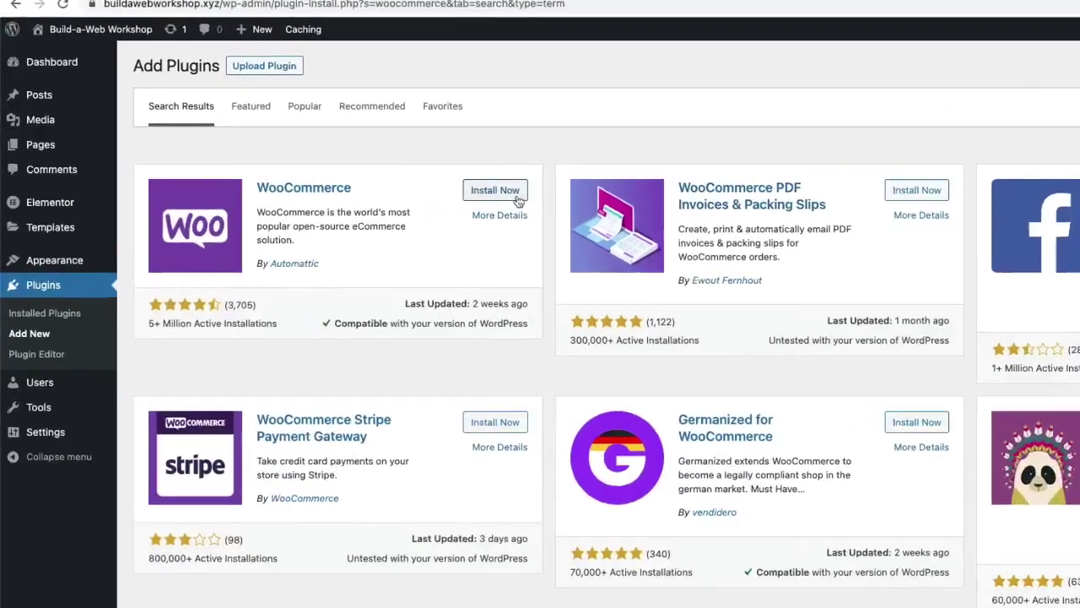
click(395, 183)
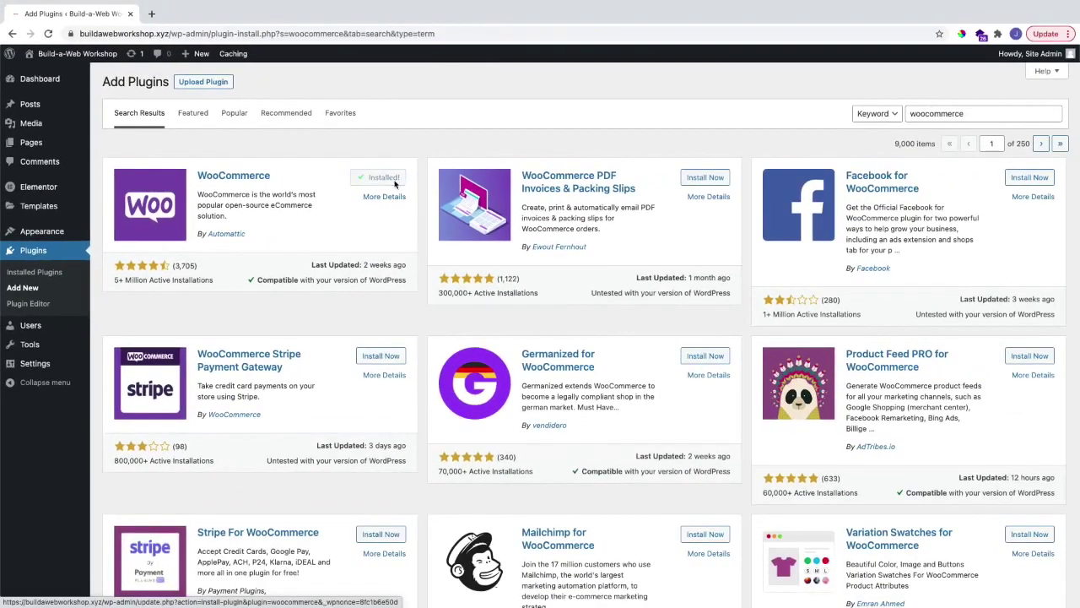
click(394, 184)
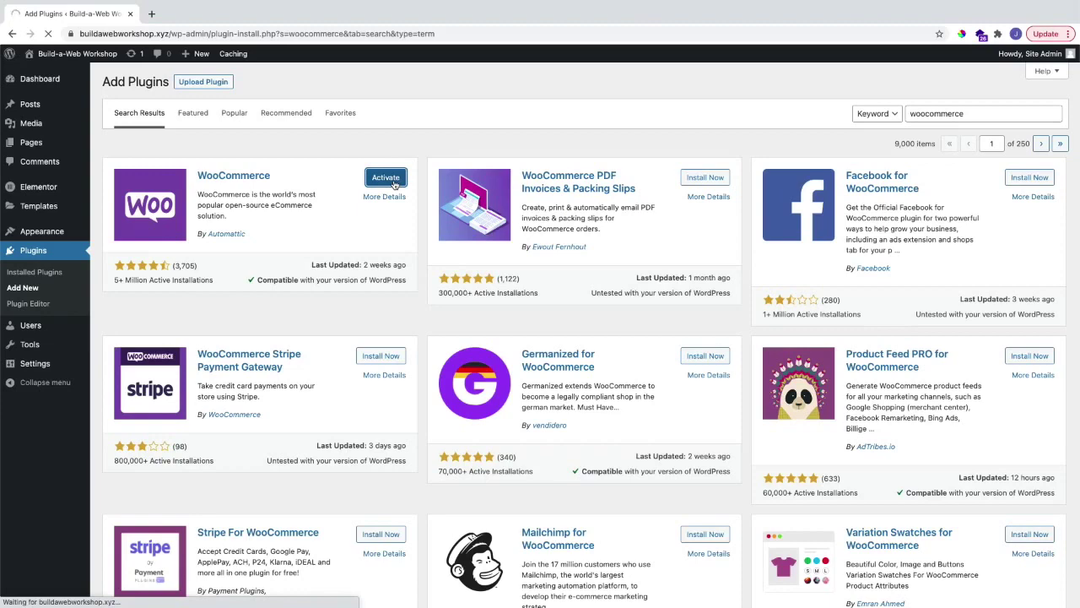
Step: Install the WooCommerce Stripe Gateway plugin found by searching 'woocommerce stripe'
click(935, 113)
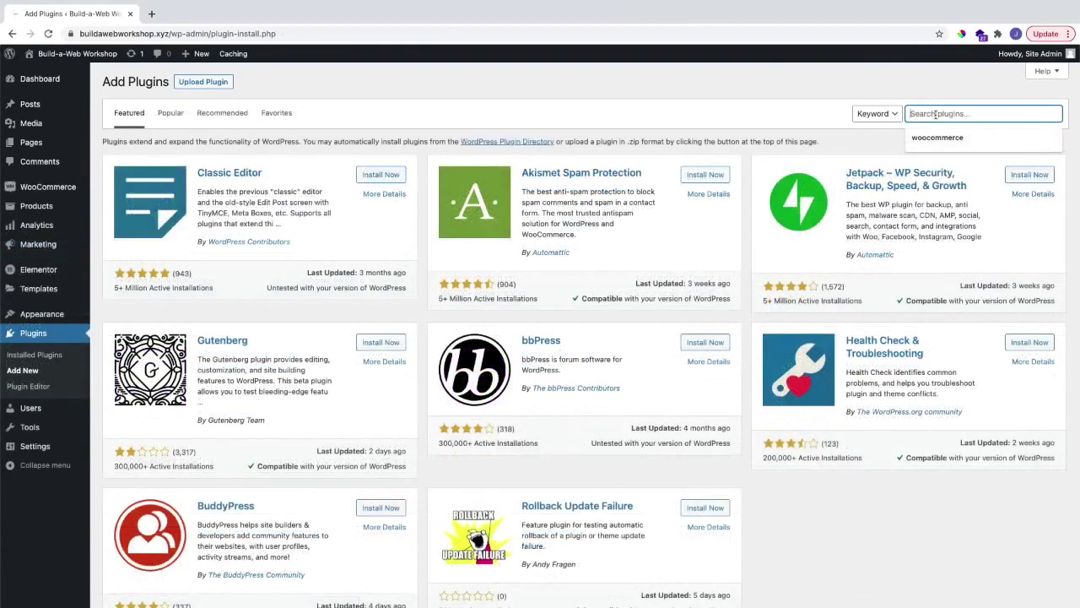
text(woocommerce stri)
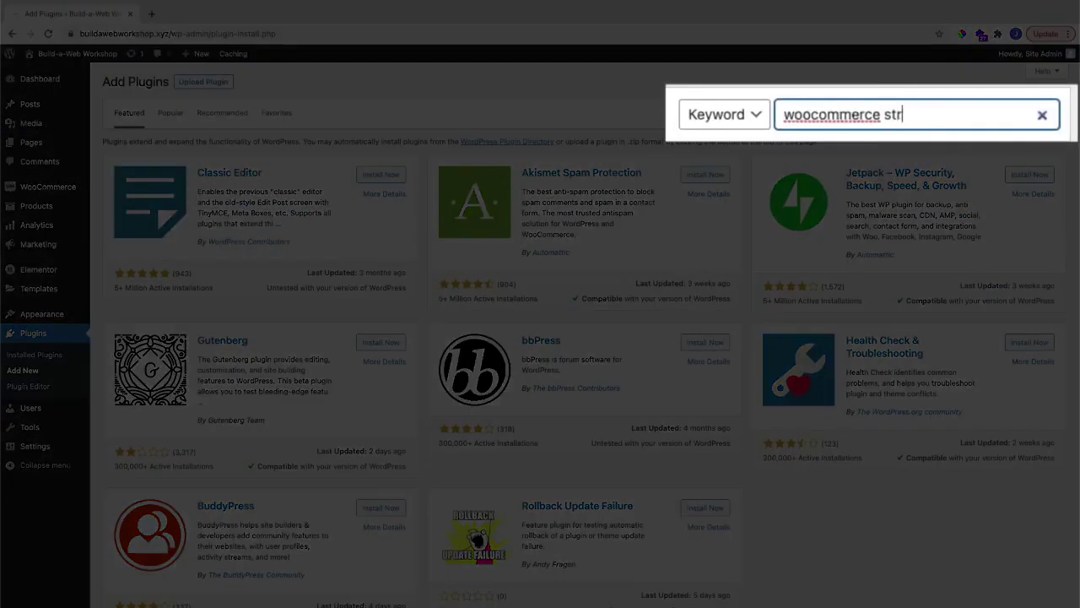
text(pe)
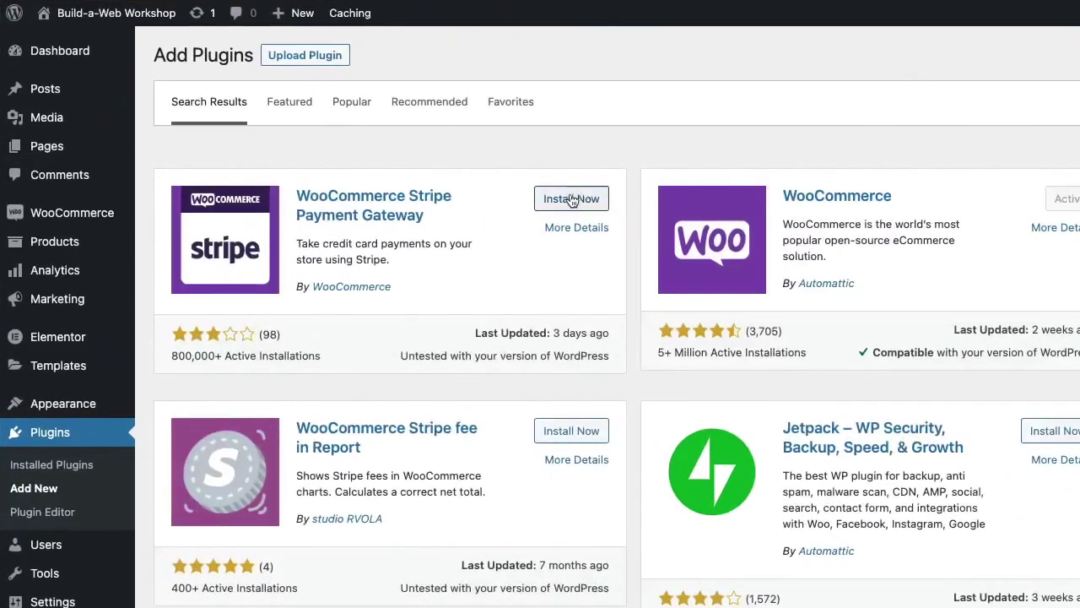
click(380, 179)
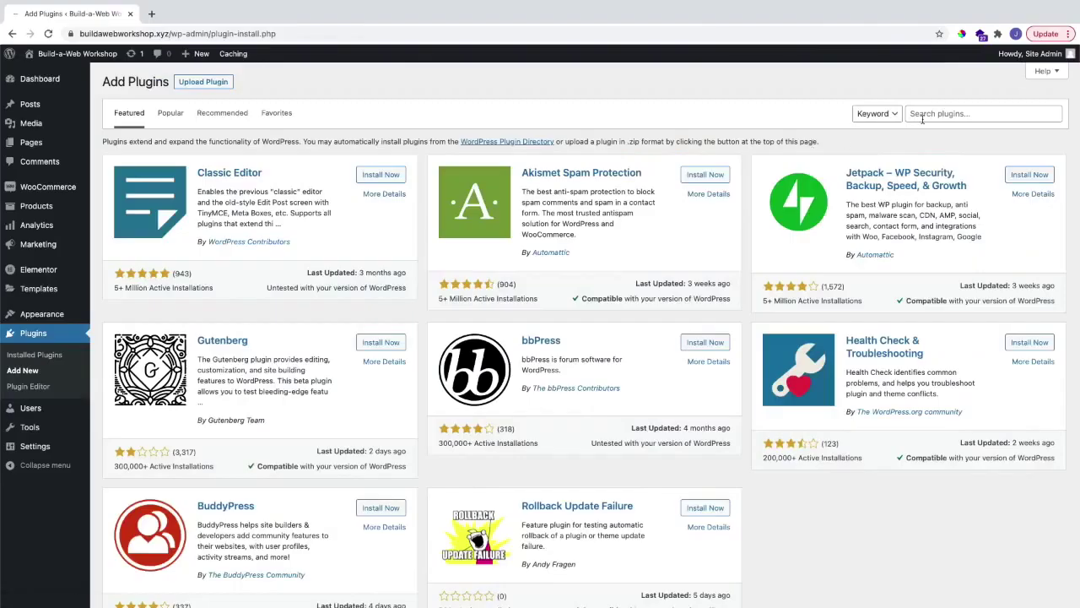
Step: After trying 'authorize.net', search 'direct checkout for woocommerce', then install and activate Direct Checkout
click(922, 119)
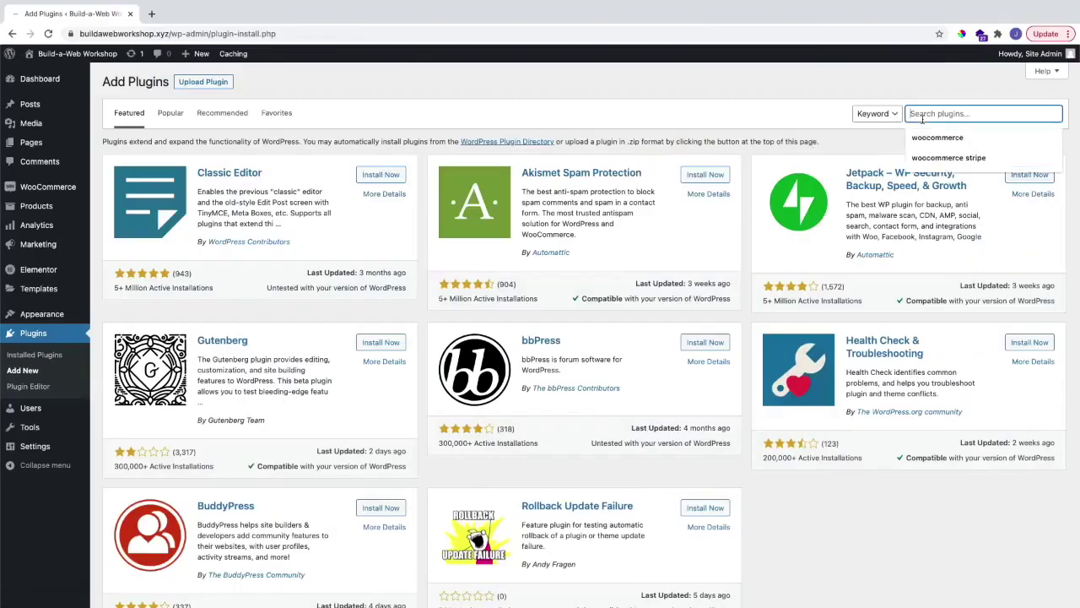
text(authorize.net)
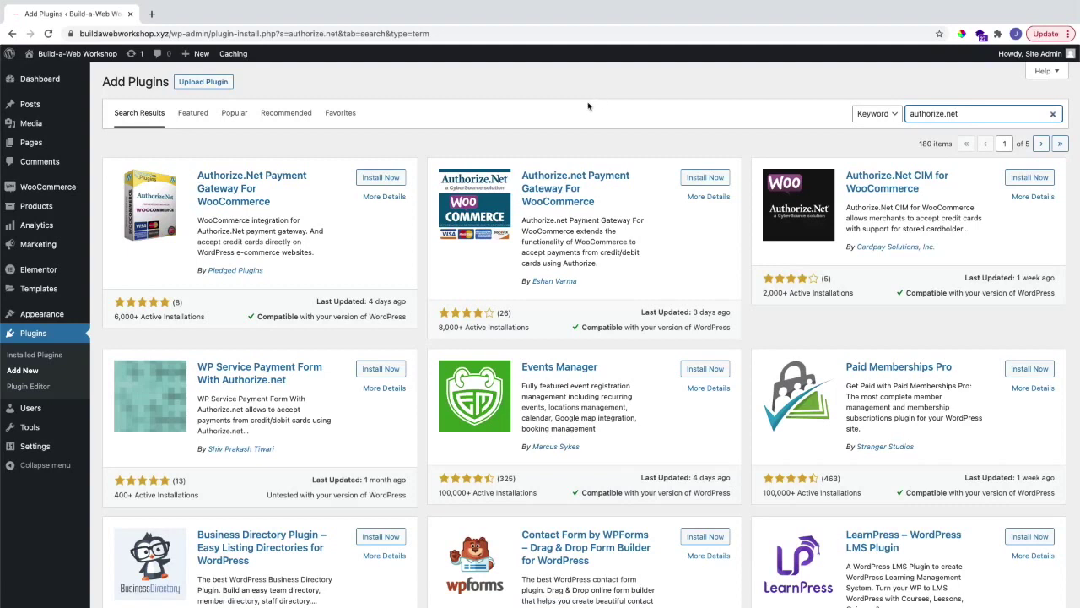
key(ctrl+a)
text(direct checkout for woocommerce)
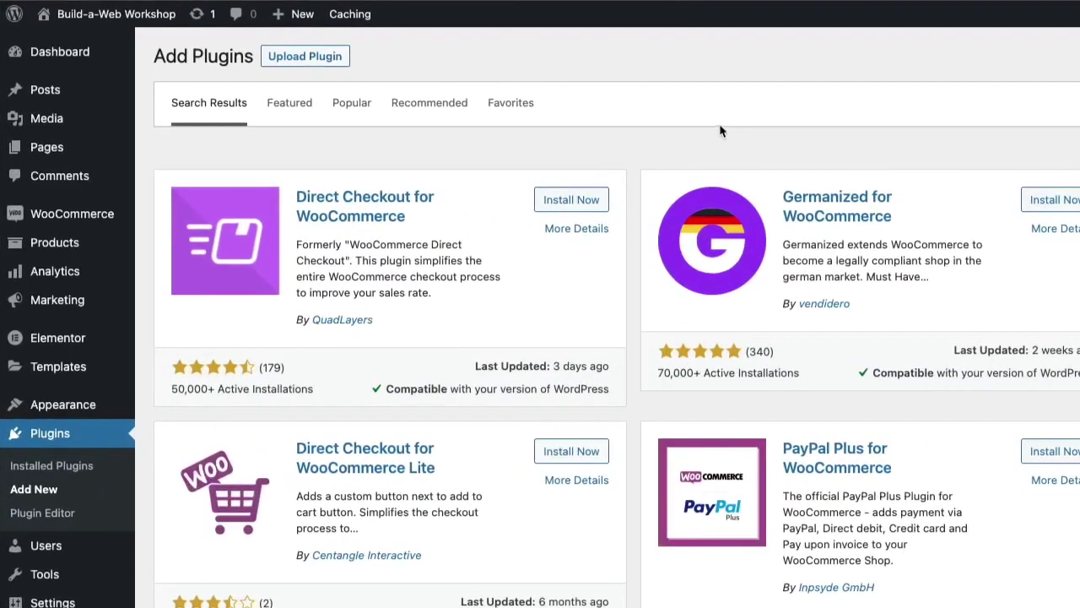
click(578, 197)
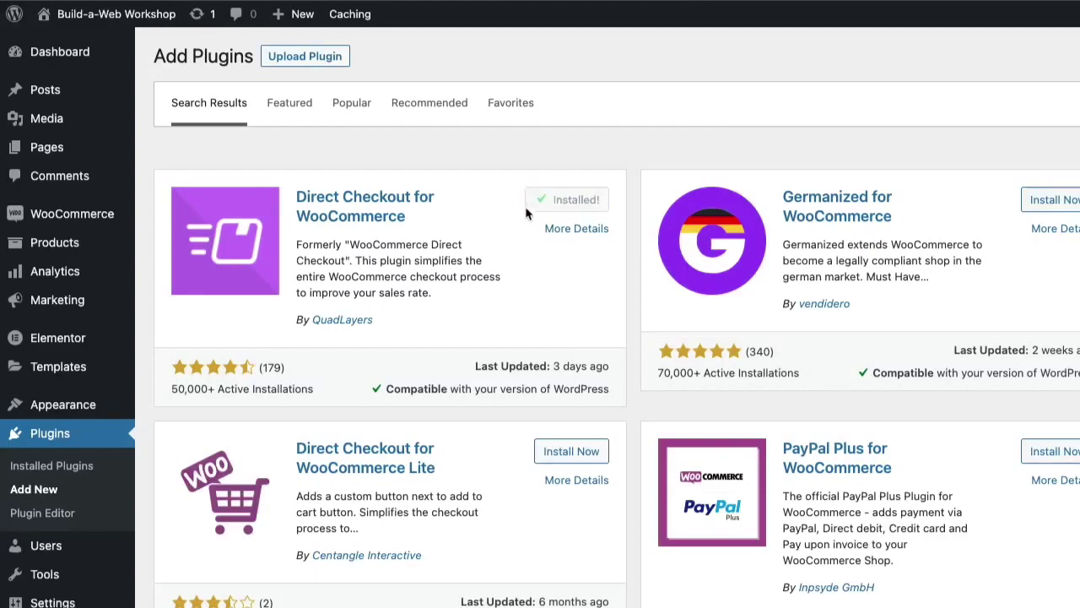
click(574, 201)
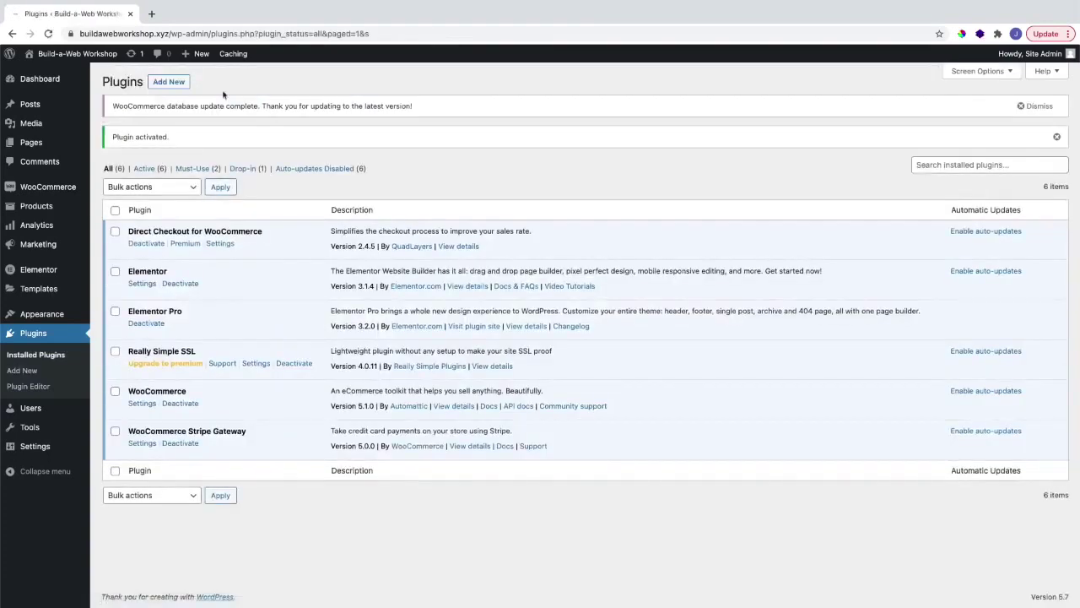
Step: Install and activate NextMove Lite – Thank You Page for WooCommerce from a 'nextmove lite' search
click(171, 87)
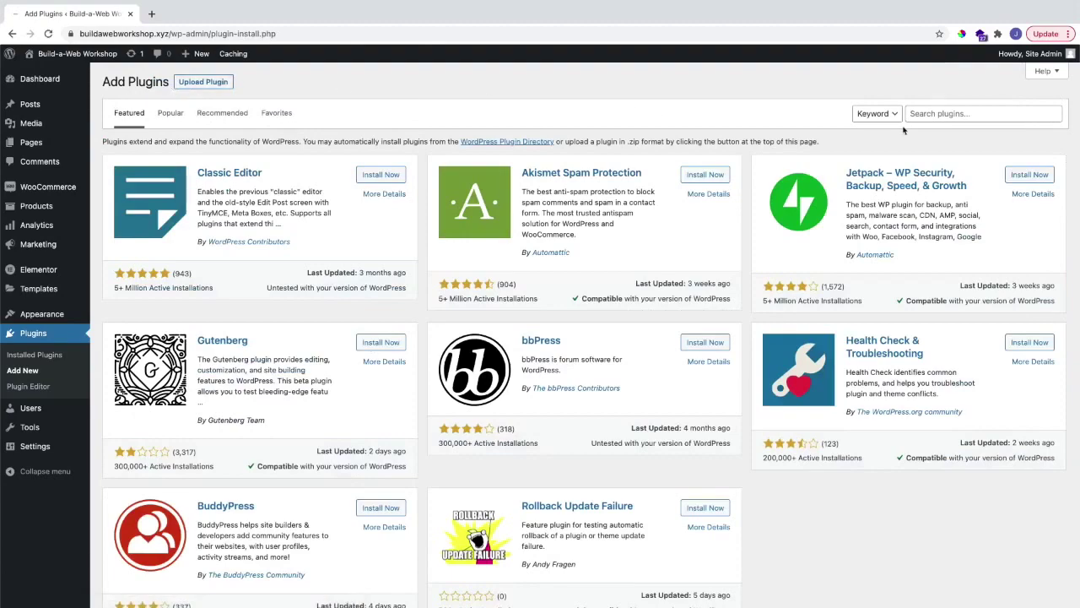
click(921, 115)
text(nextmove lite)
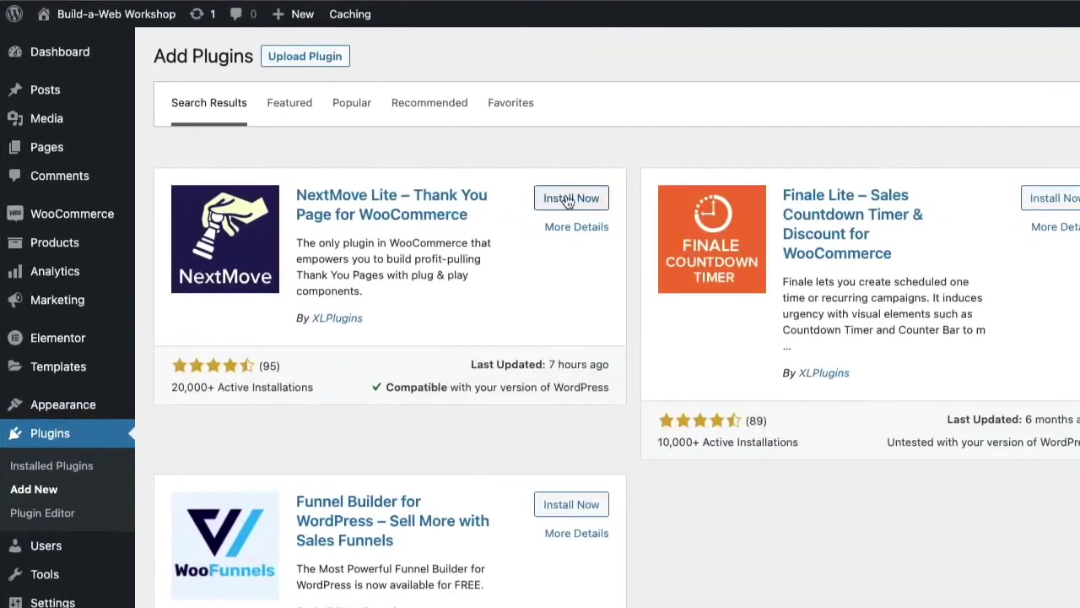
click(377, 176)
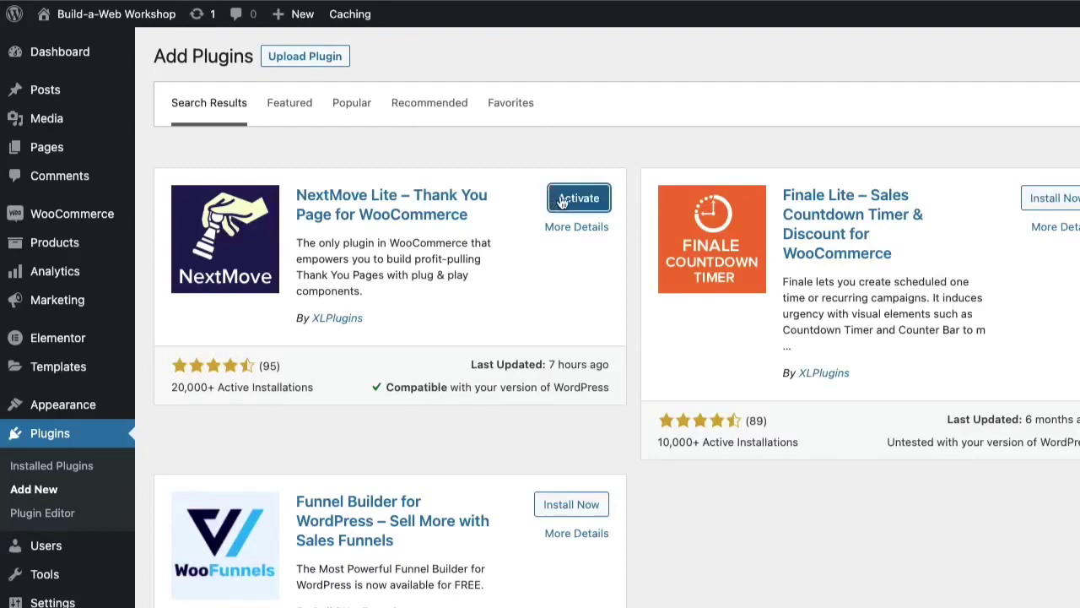
click(562, 201)
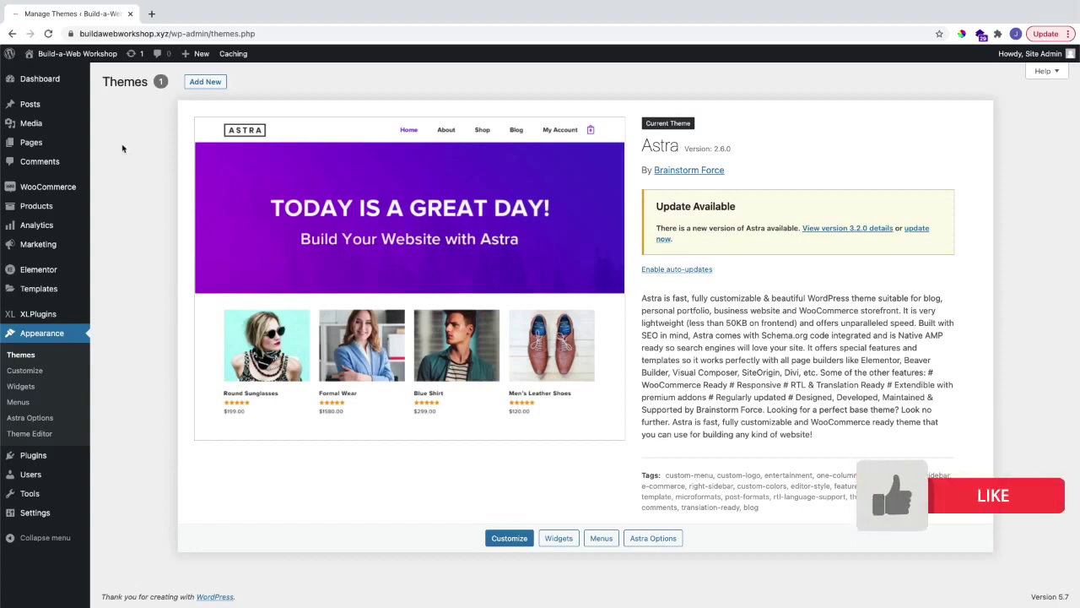
Step: Create a new page titled 'Free Guide', keeping the free-guide URL slug
mouse_move(84, 143)
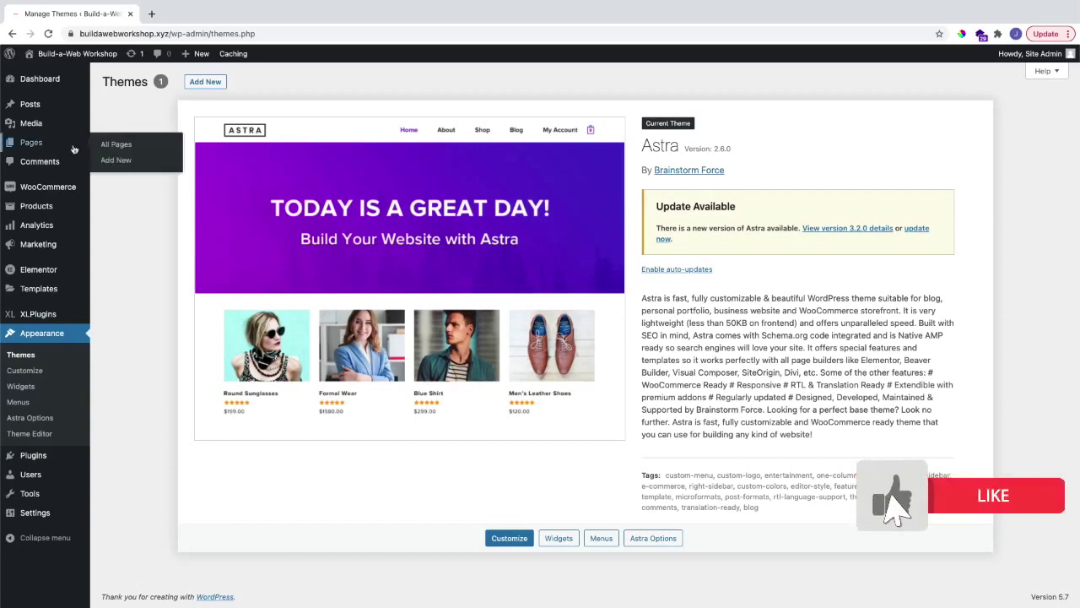
click(118, 162)
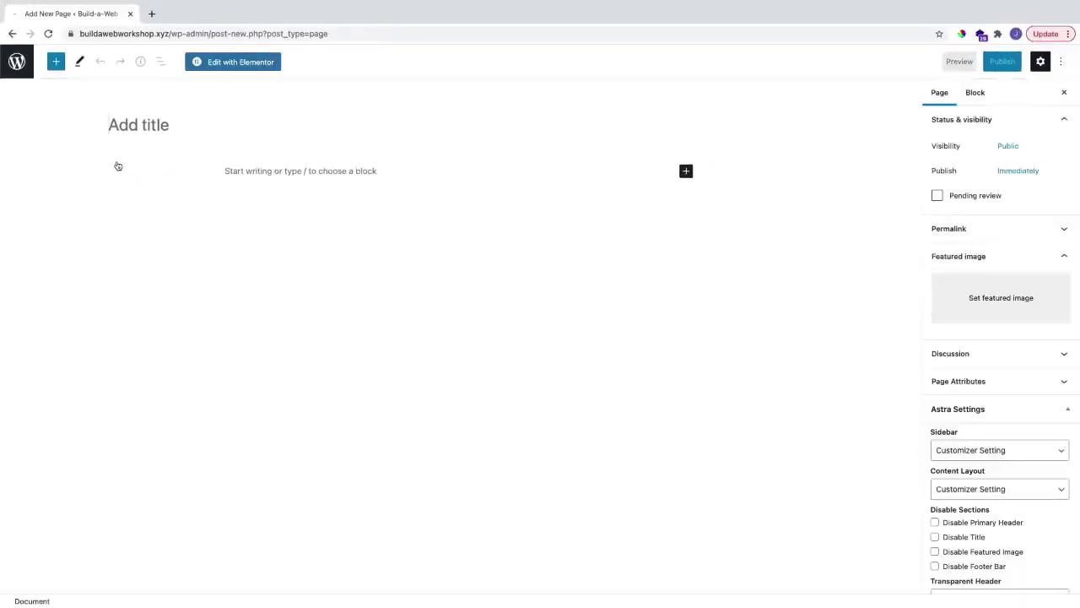
text(Free Guide)
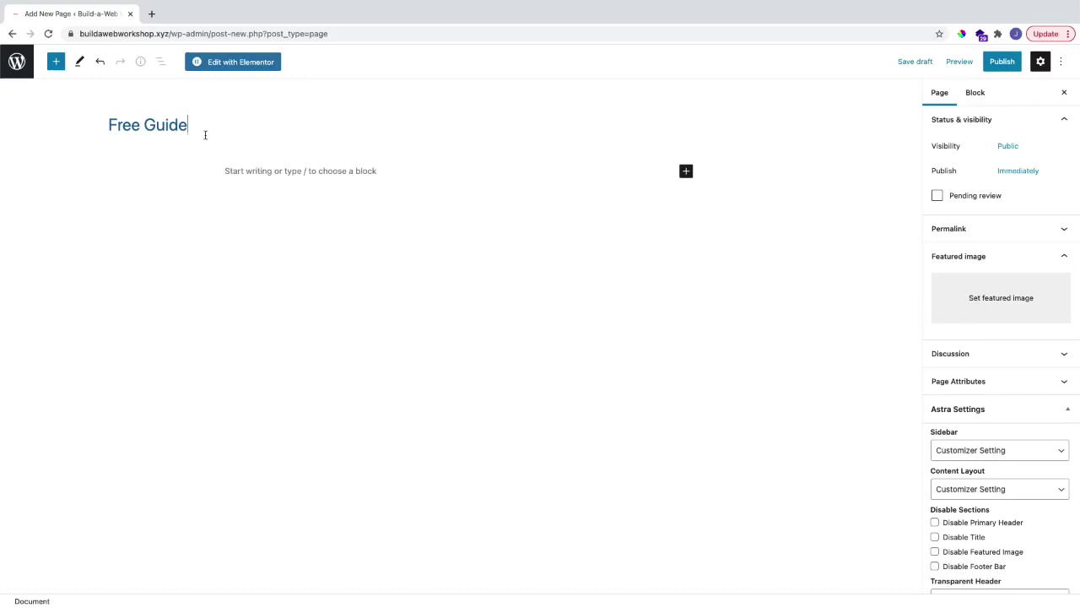
click(951, 240)
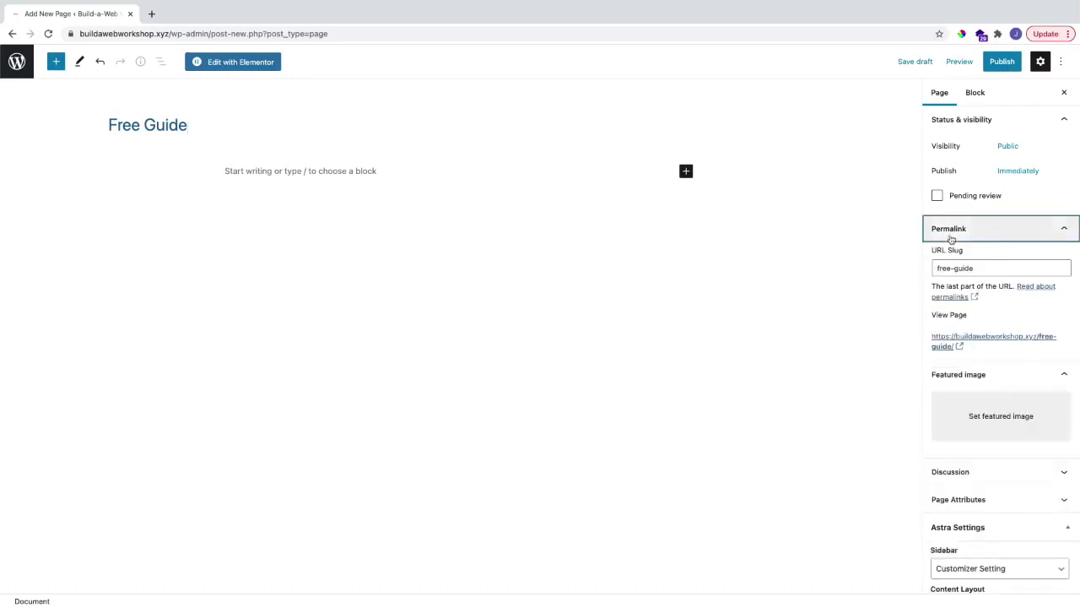
drag(986, 268, 924, 273)
click(1000, 264)
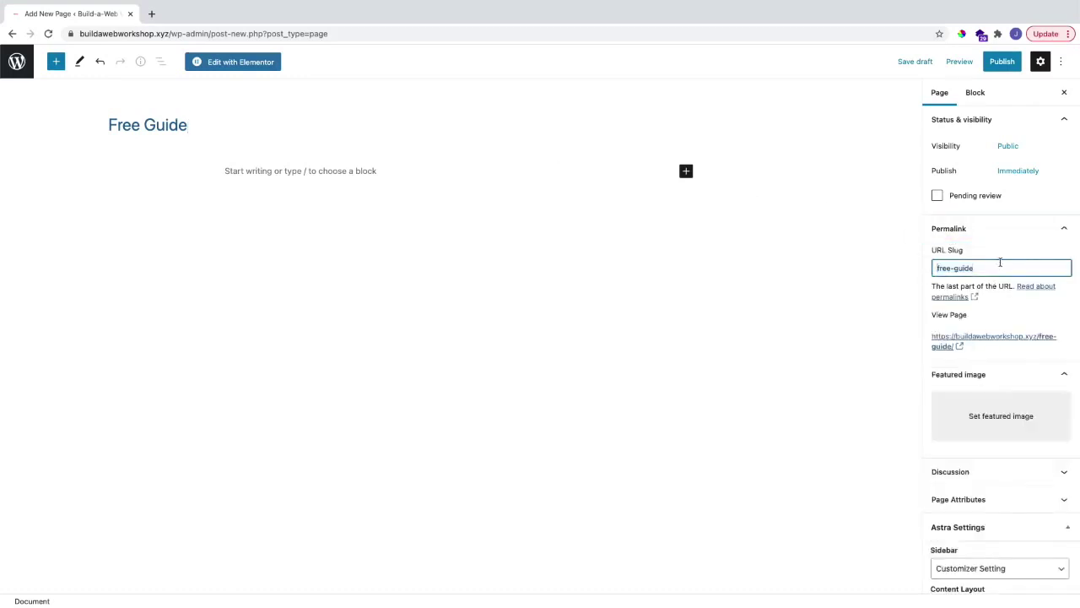
Step: Set Astra to no sidebar and Full Width / Stretched, disable header, title, featured image, footer, transparent header
scroll(986, 284, down, 3)
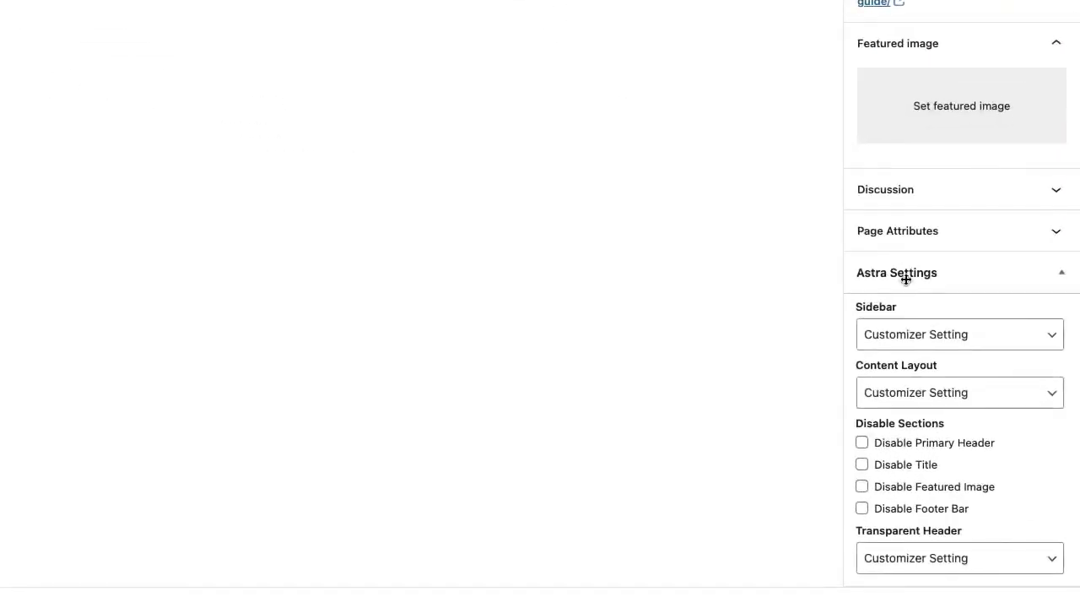
click(907, 334)
click(898, 391)
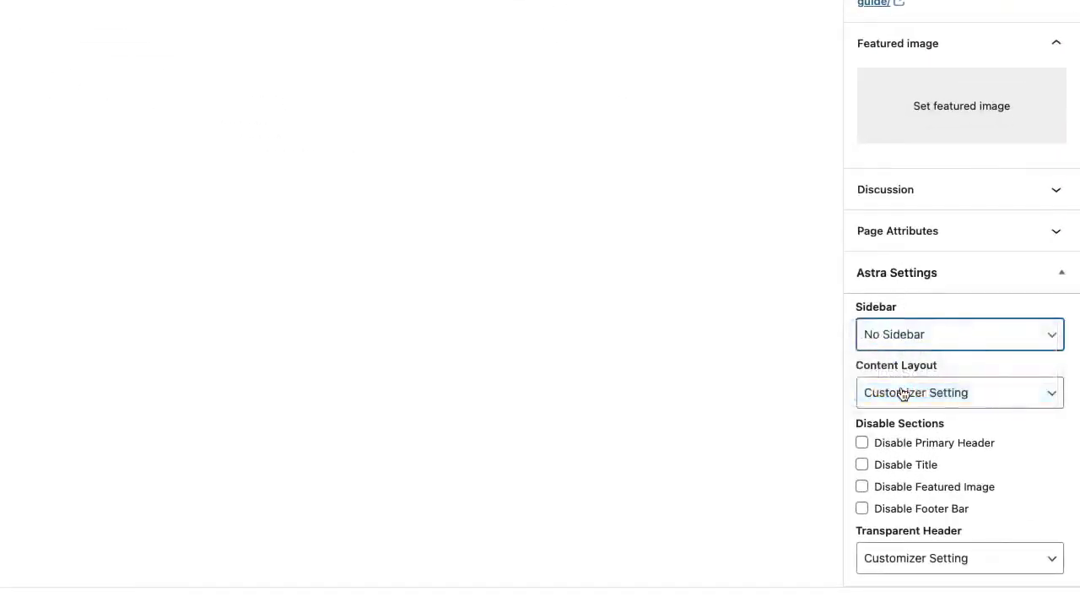
click(908, 393)
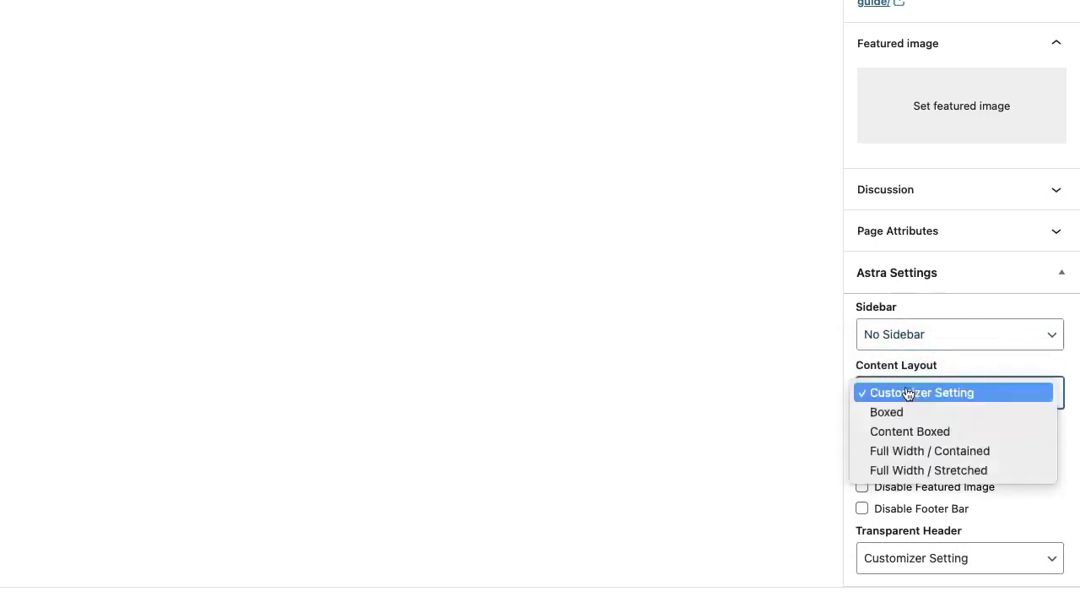
click(922, 471)
click(862, 442)
click(861, 464)
click(861, 487)
click(862, 508)
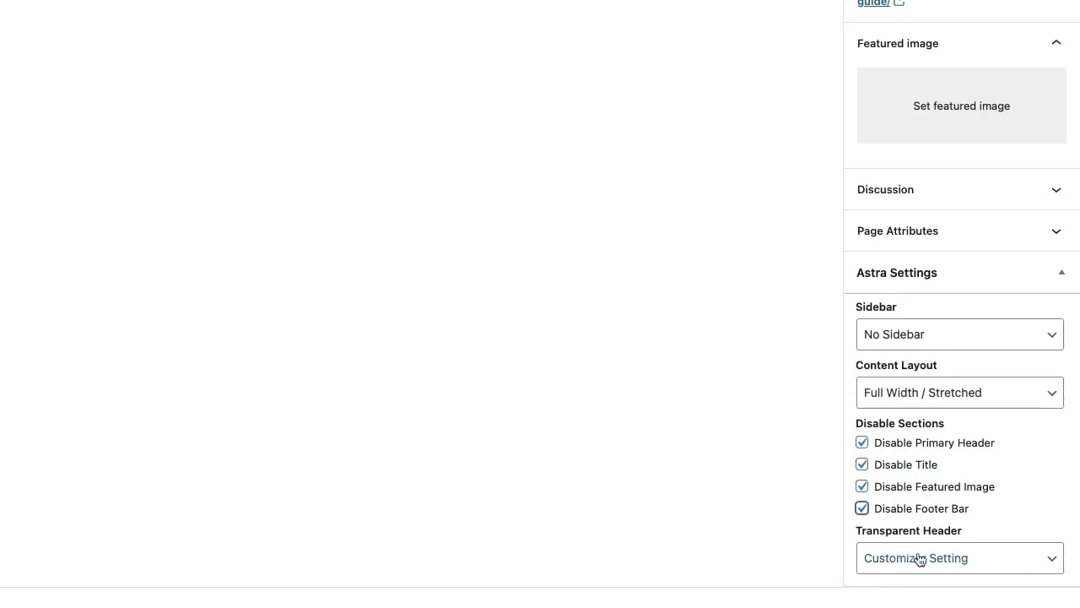
click(918, 559)
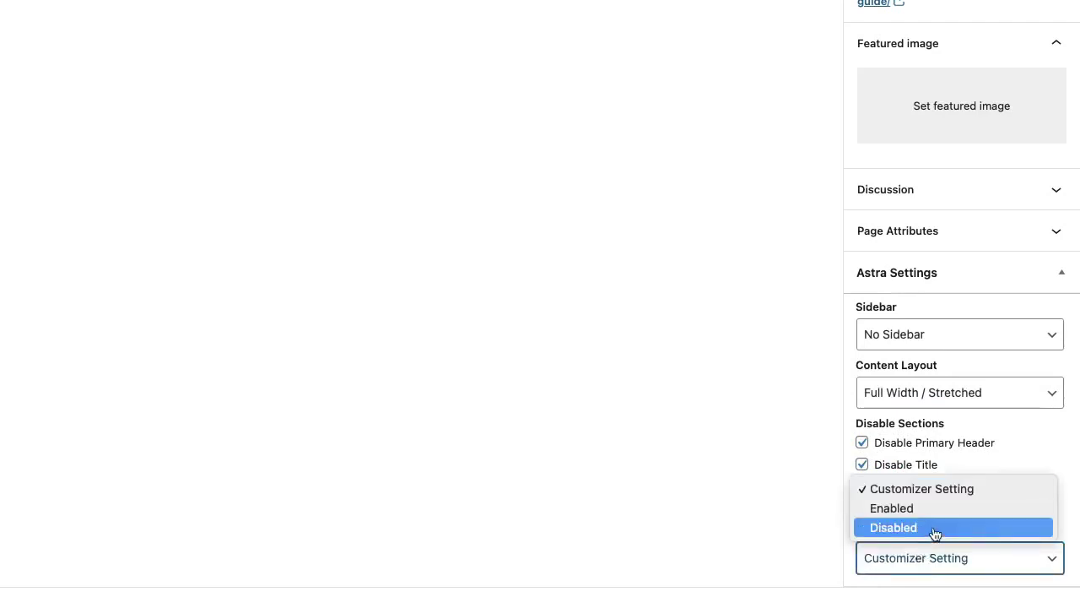
click(935, 527)
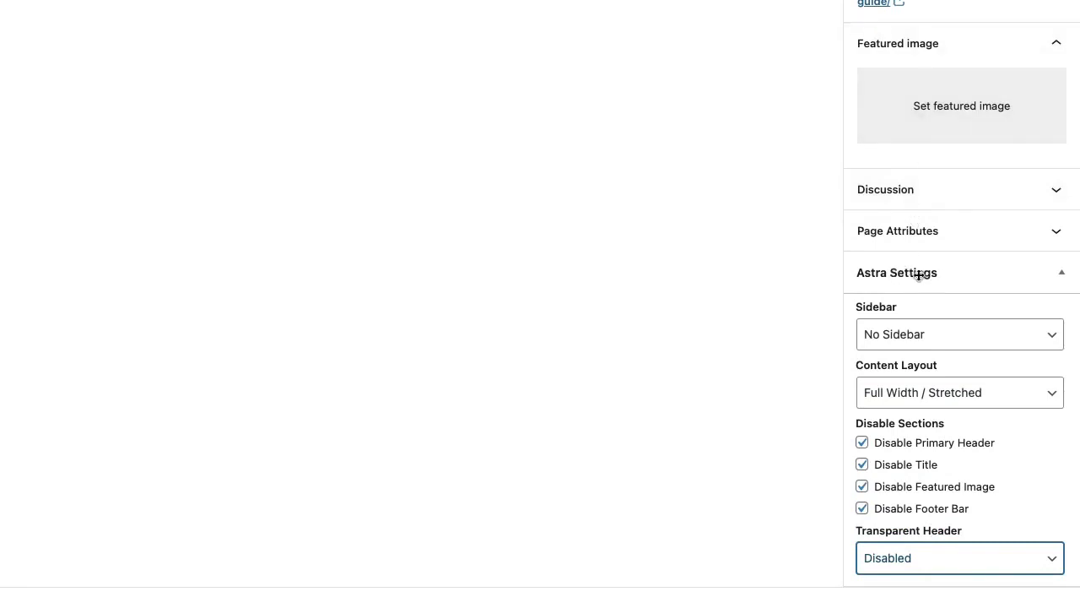
Step: Check the Page Attributes template list, then publish the Free Guide page
click(897, 231)
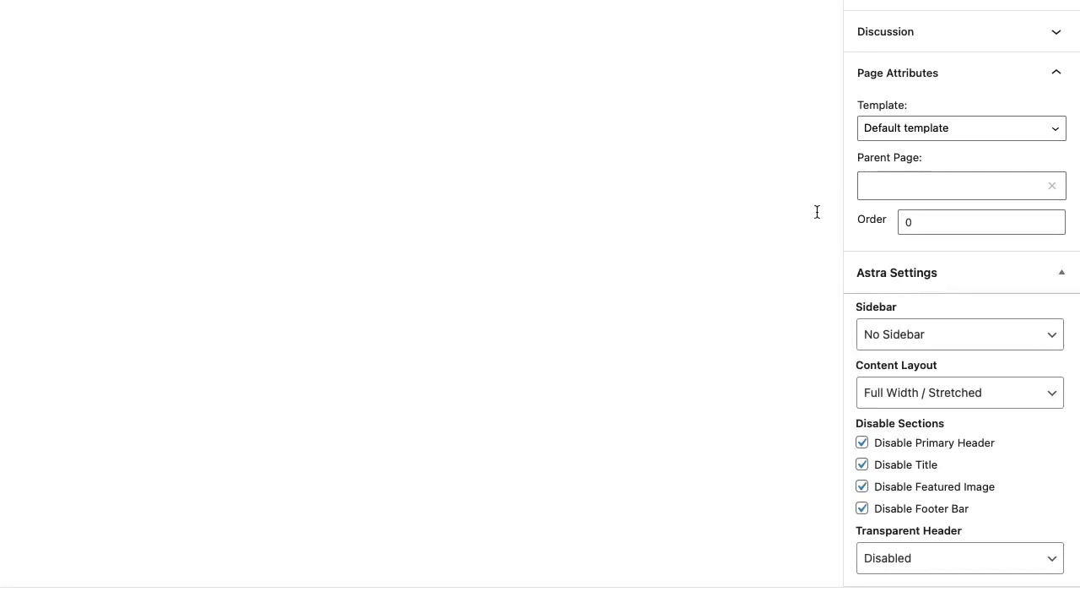
click(904, 133)
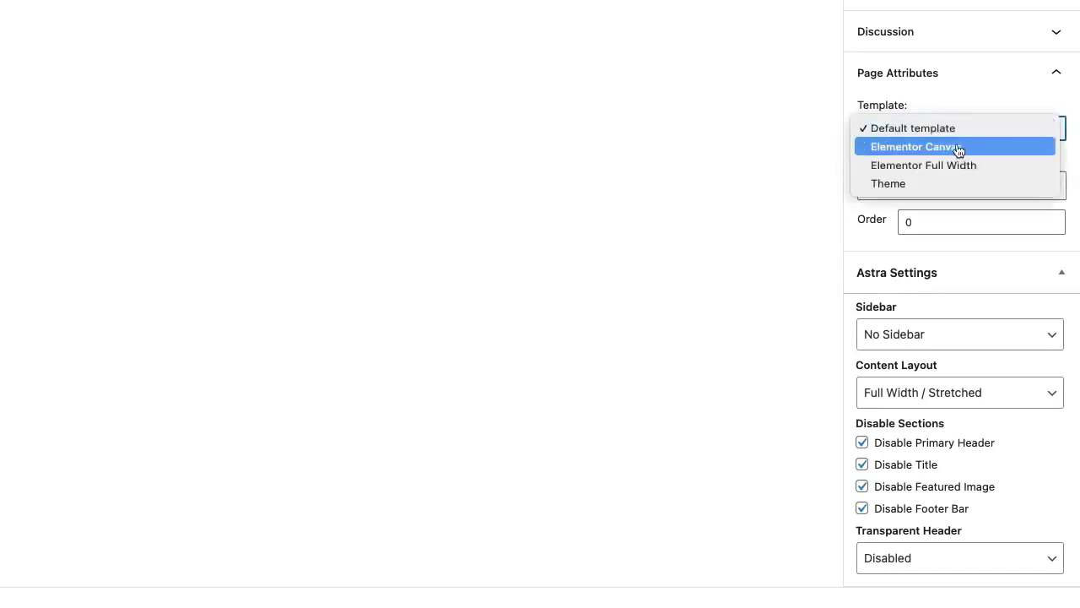
scroll(869, 245, up, 5)
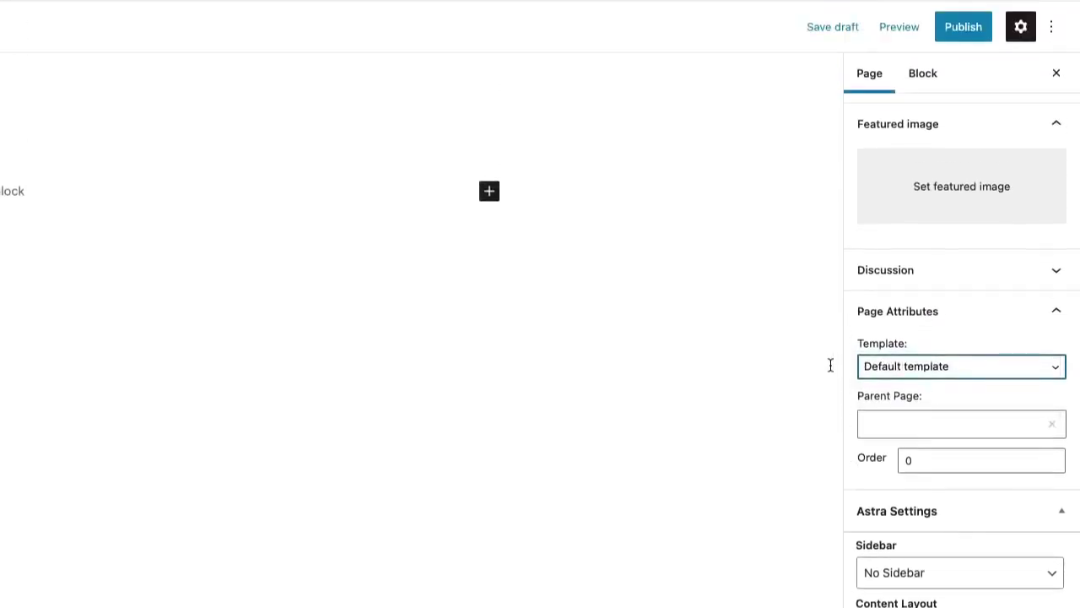
click(825, 364)
click(957, 31)
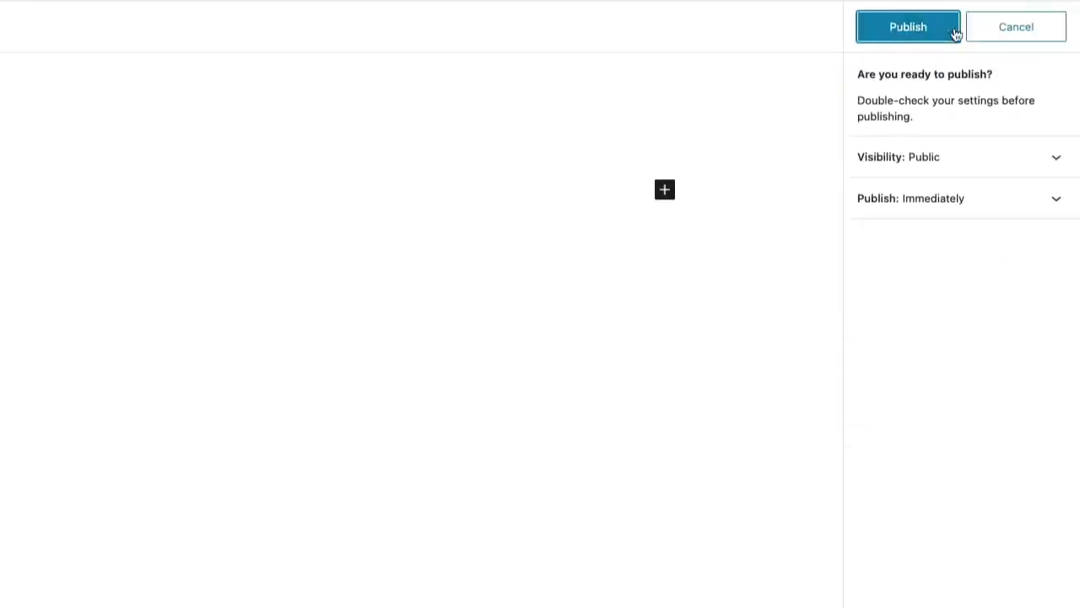
click(951, 32)
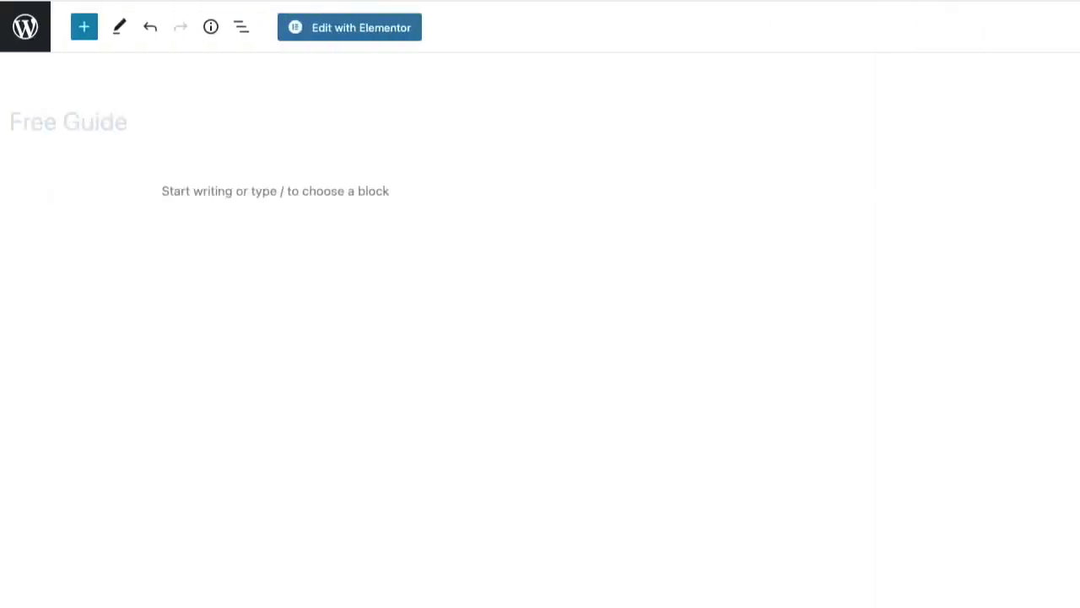
Step: In Elementor, add a centred Heading widget reading 'FREE Workout Plan' at the top of the page
click(346, 28)
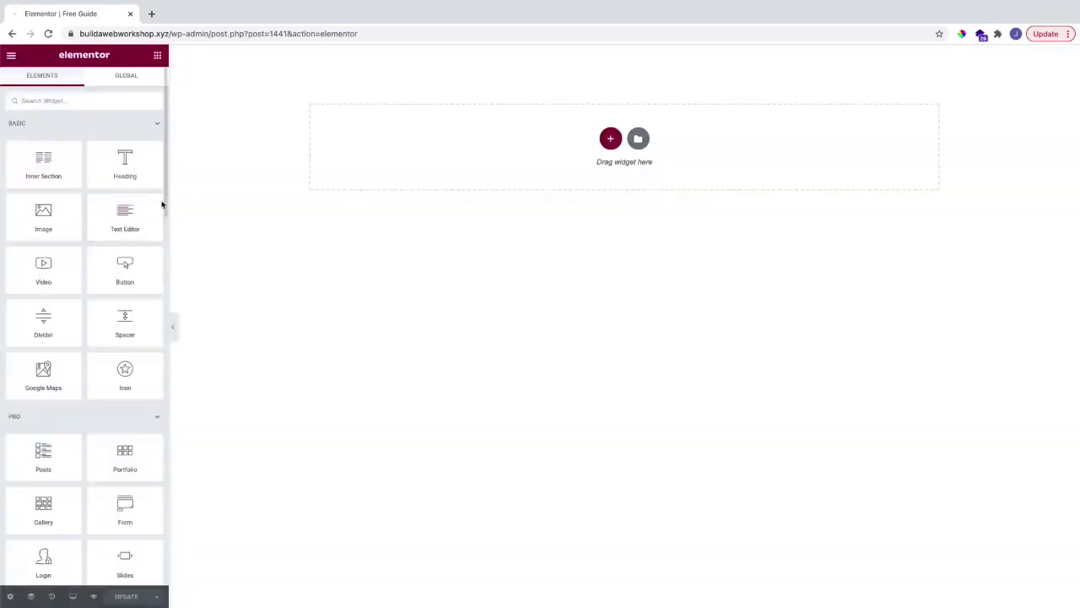
scroll(89, 250, down, 2)
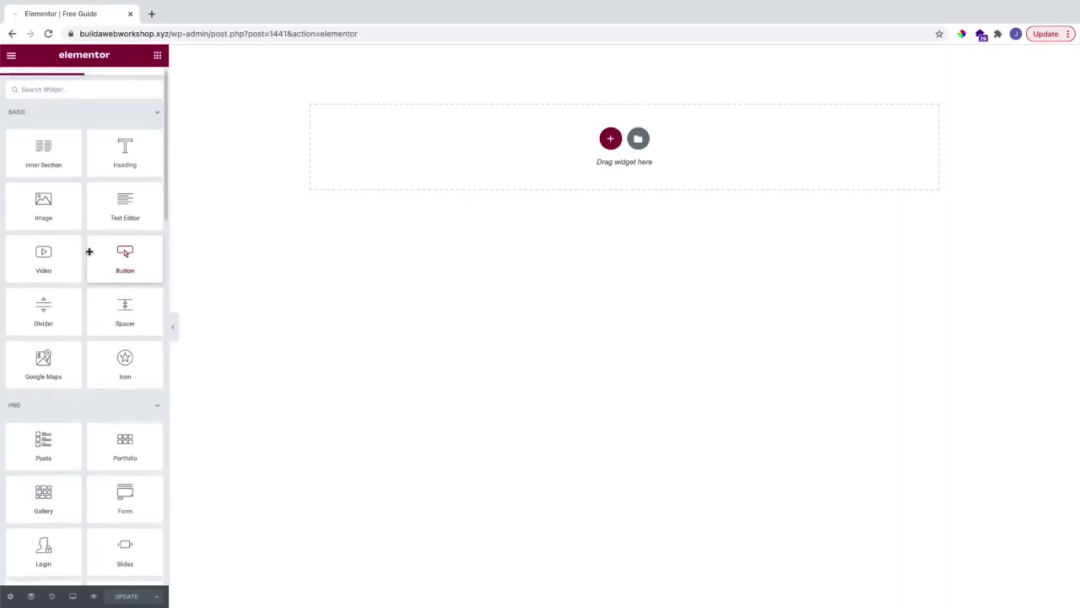
scroll(90, 251, up, 2)
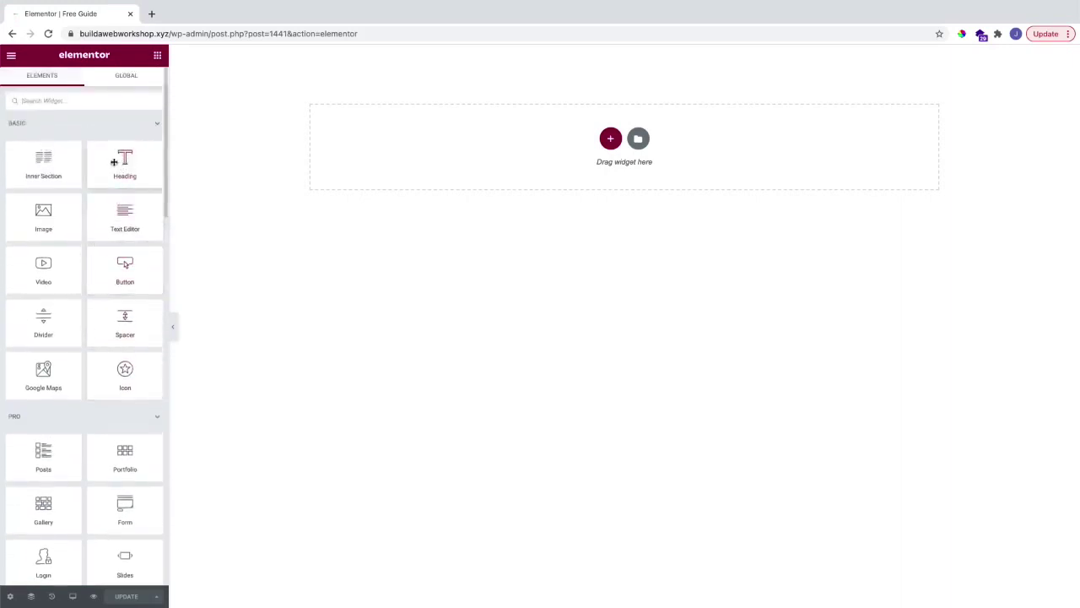
drag(124, 161, 394, 147)
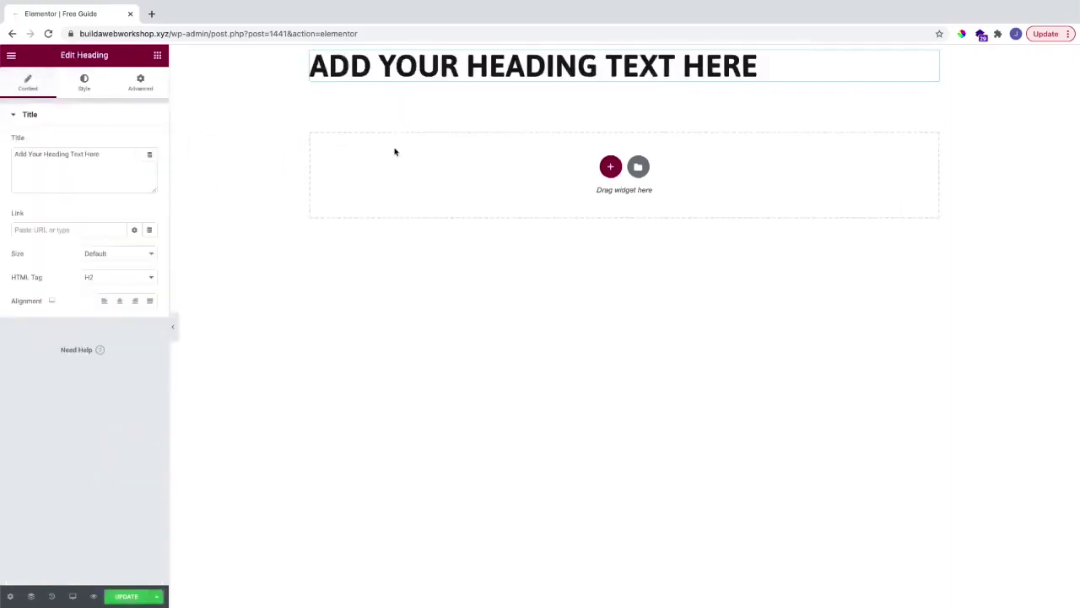
triple_click(71, 170)
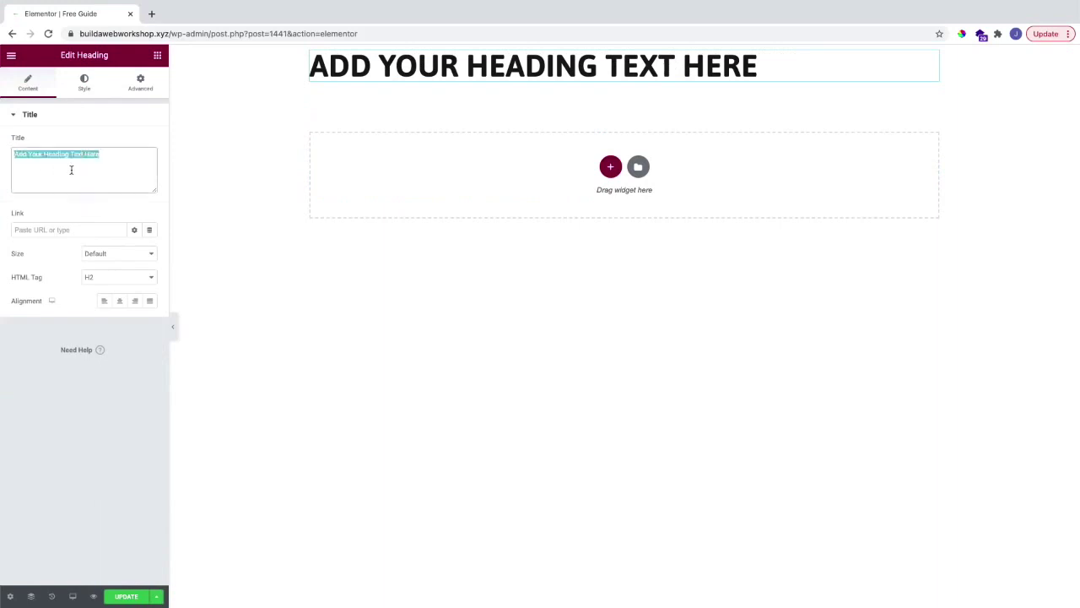
text(FREE)
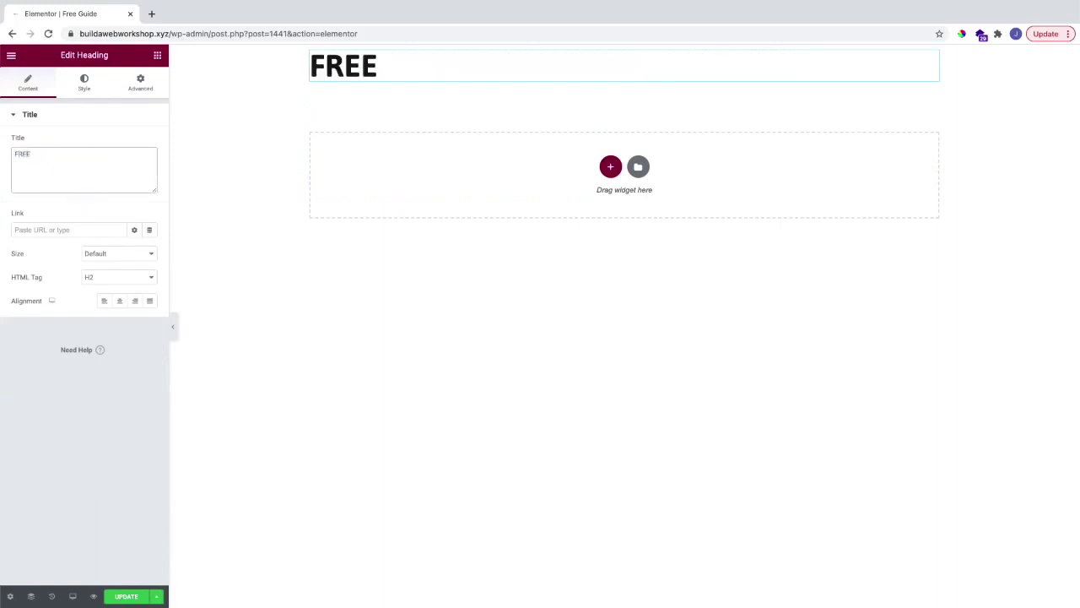
text( Workout Plan)
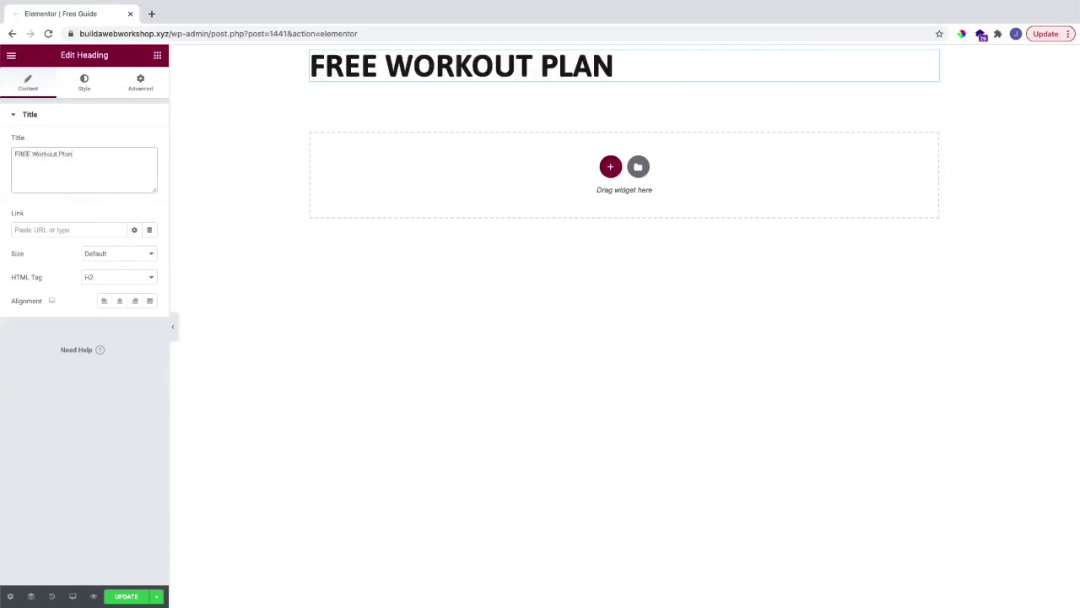
click(119, 301)
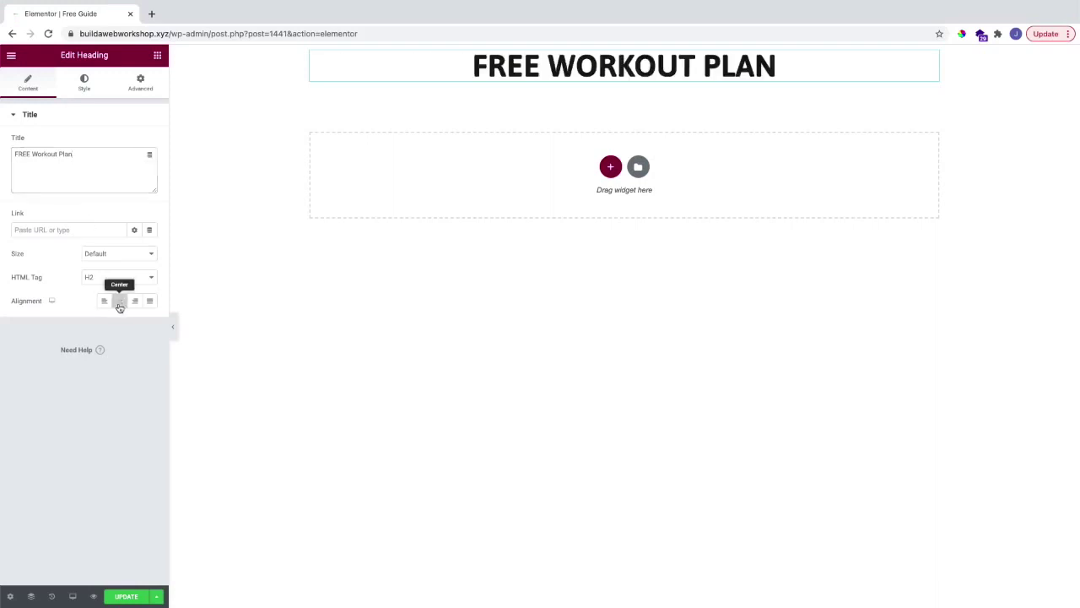
Step: Style the heading with dark red text colour and a 25 px font size
click(89, 85)
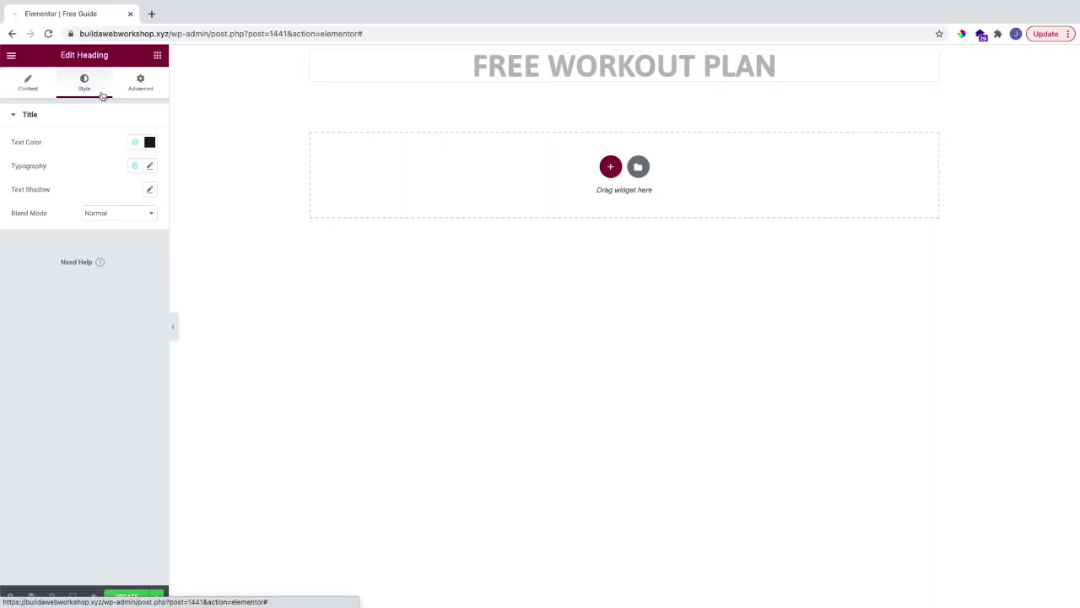
click(149, 142)
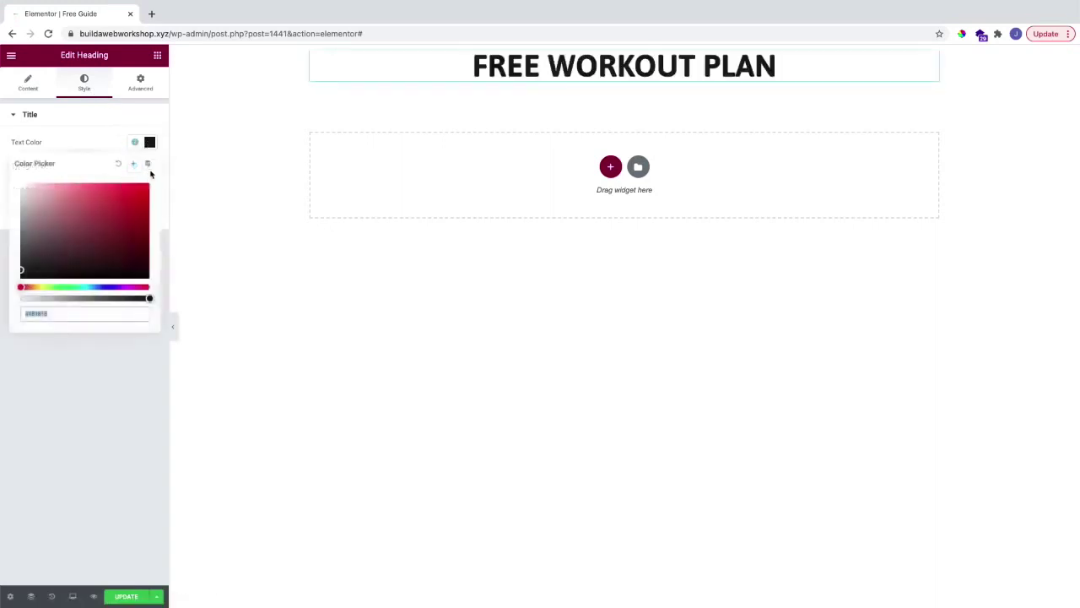
drag(104, 253, 1, 315)
click(103, 145)
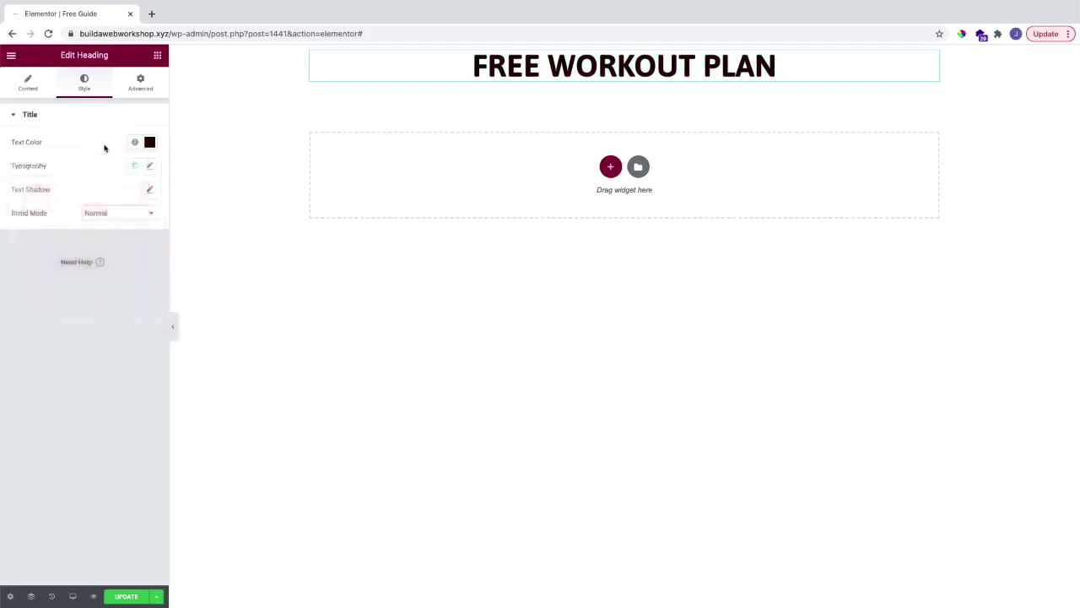
click(149, 165)
drag(51, 256, 37, 256)
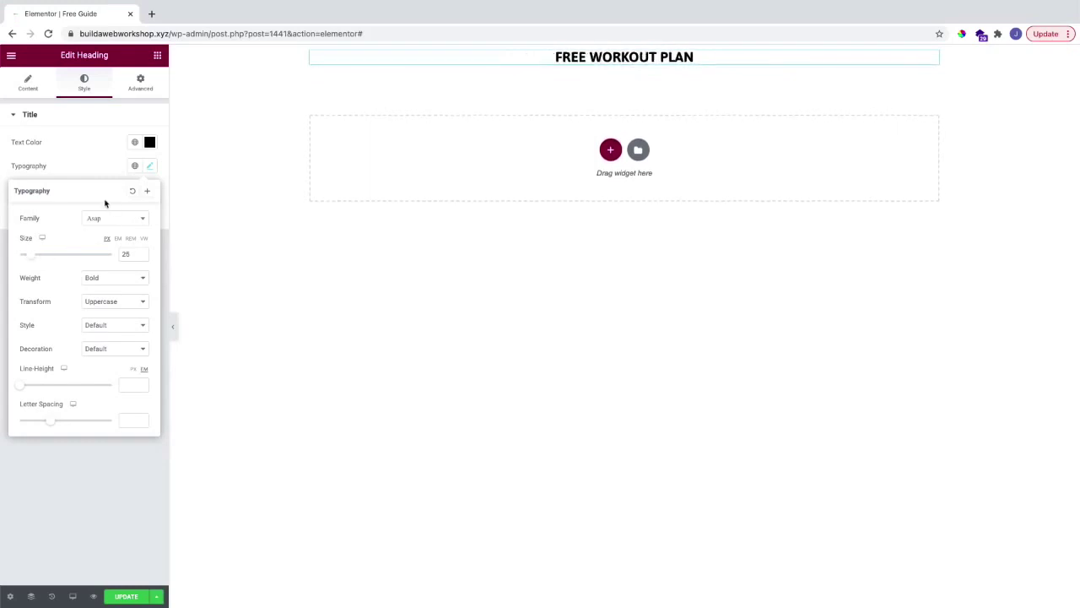
click(80, 160)
click(157, 55)
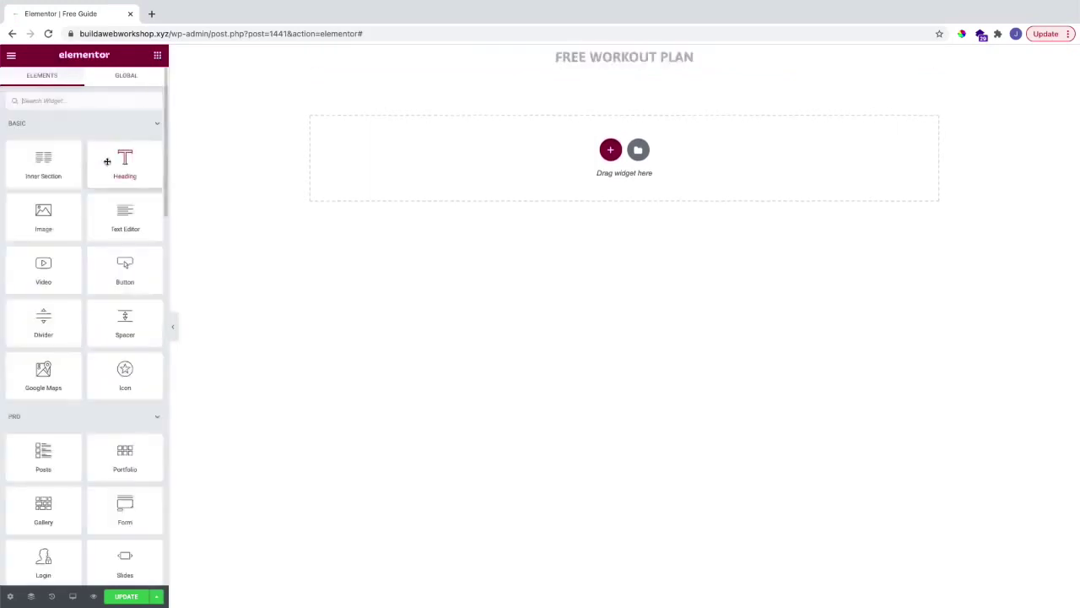
Step: Add a centred second heading below the title reading '"Lose 3 lbs per week without a diet'
drag(121, 167, 547, 146)
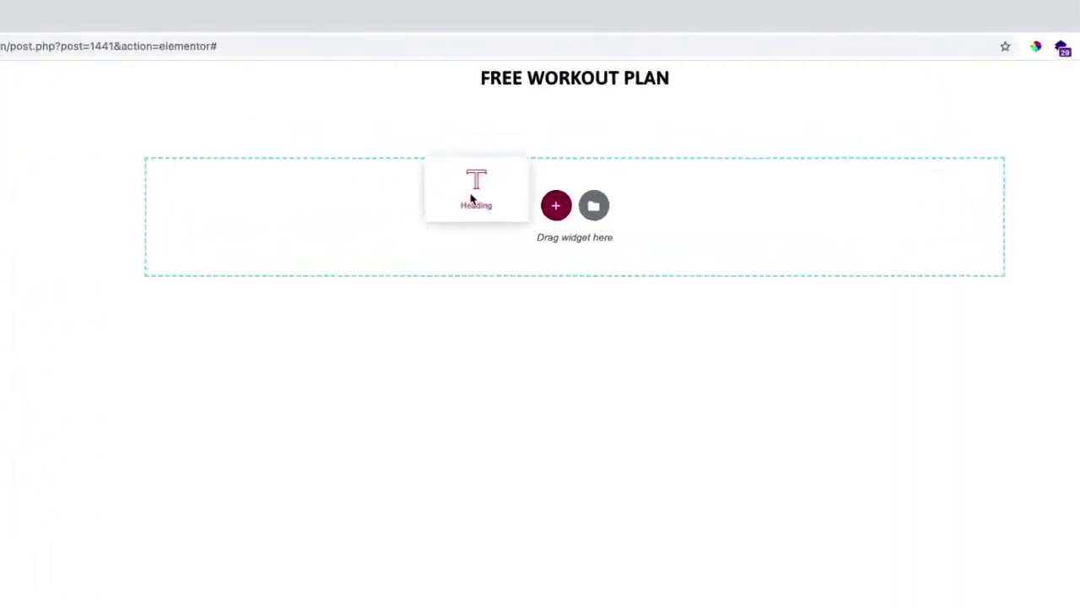
drag(471, 198, 535, 97)
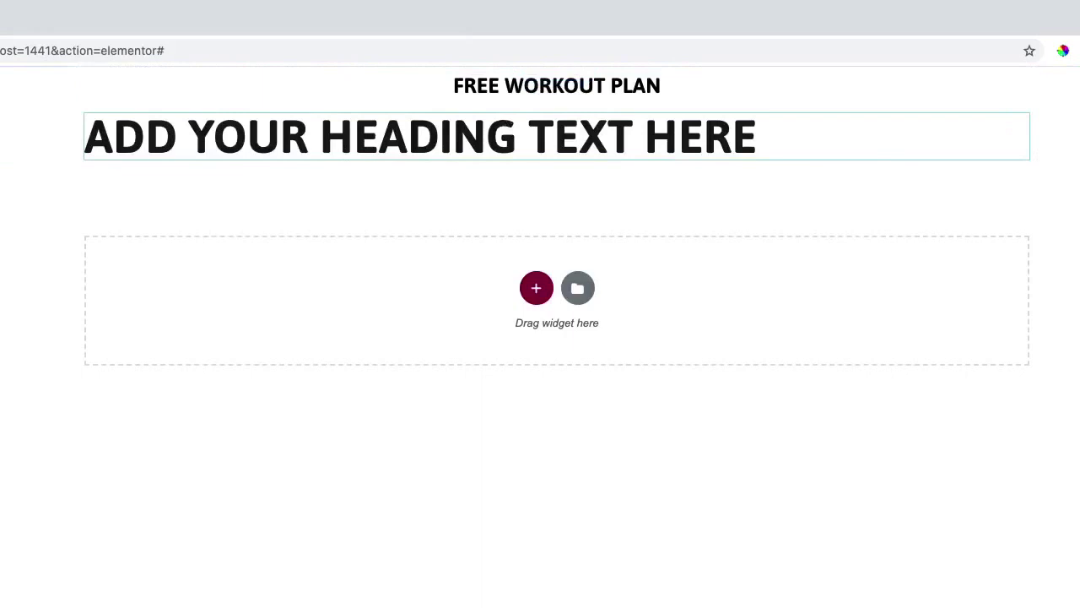
triple_click(103, 173)
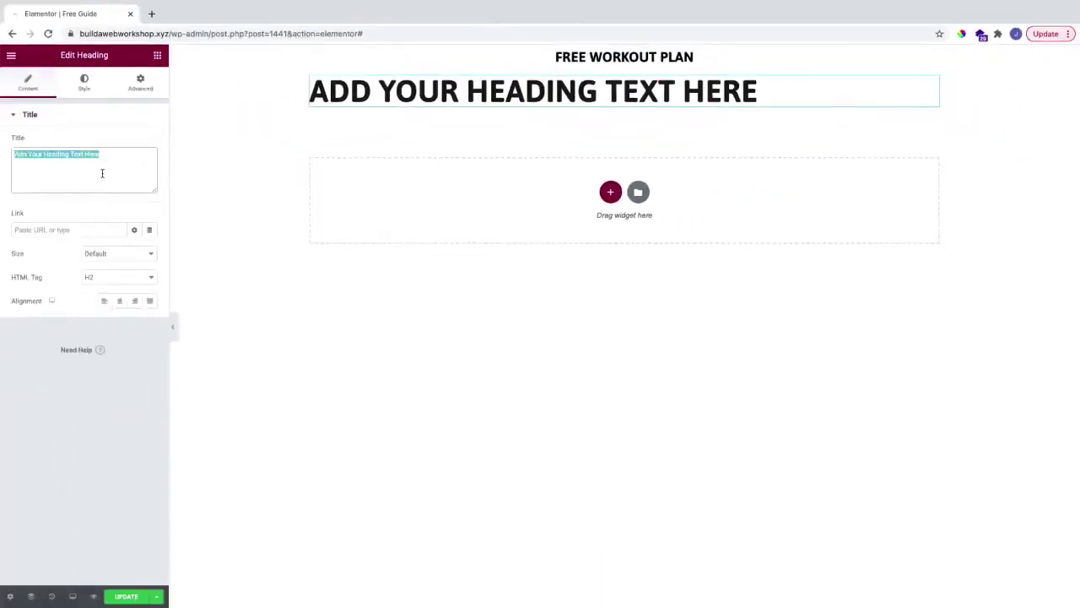
text("Lose)
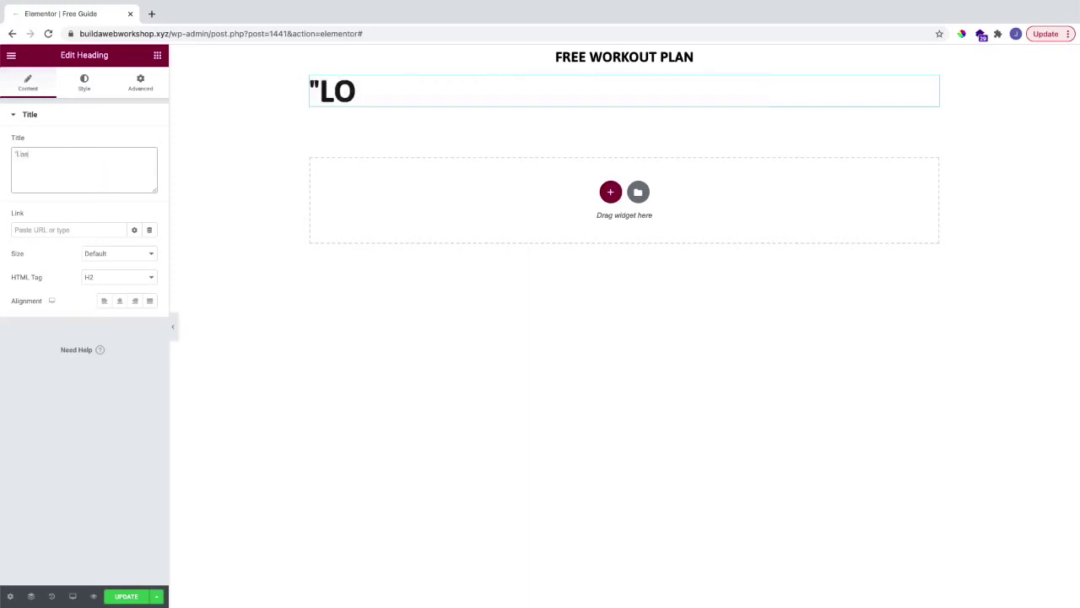
text( 3 lbs per)
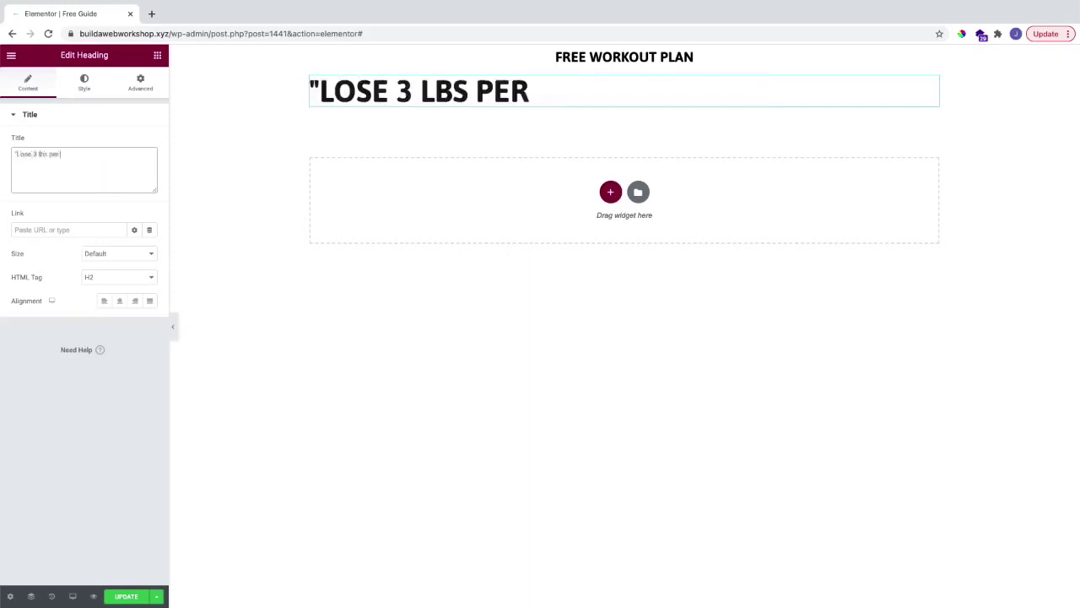
text( week without a diet)
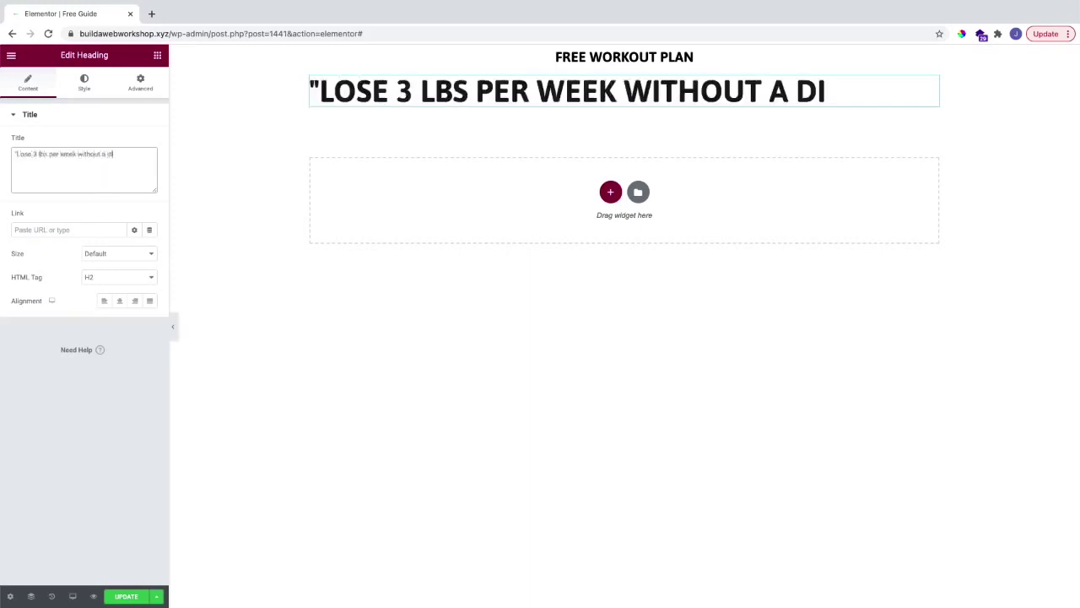
click(119, 302)
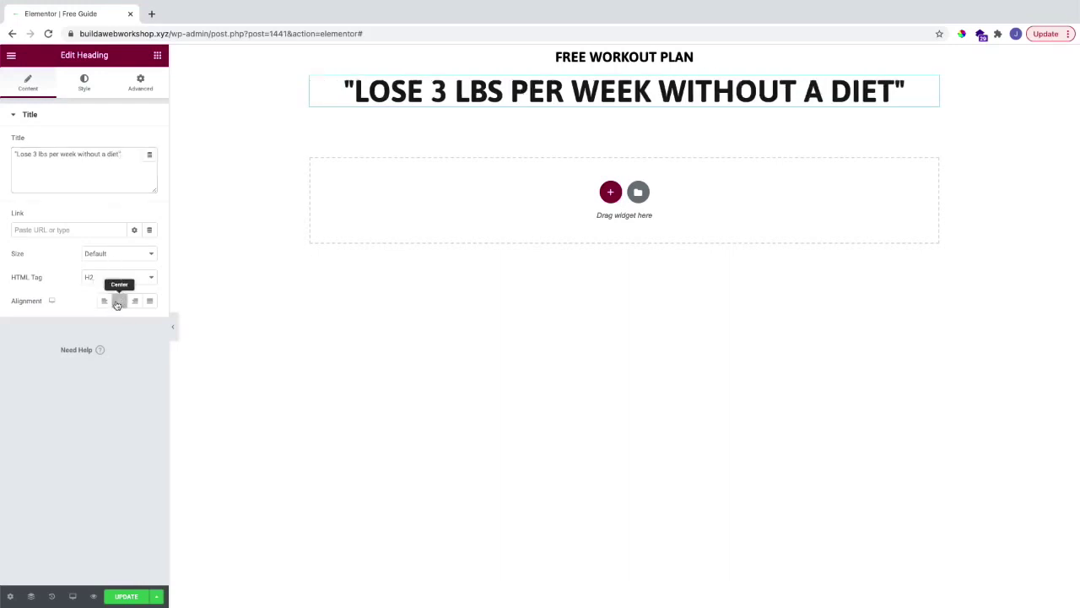
Step: Set the new heading's typography to about 60 px with bold weight
click(95, 88)
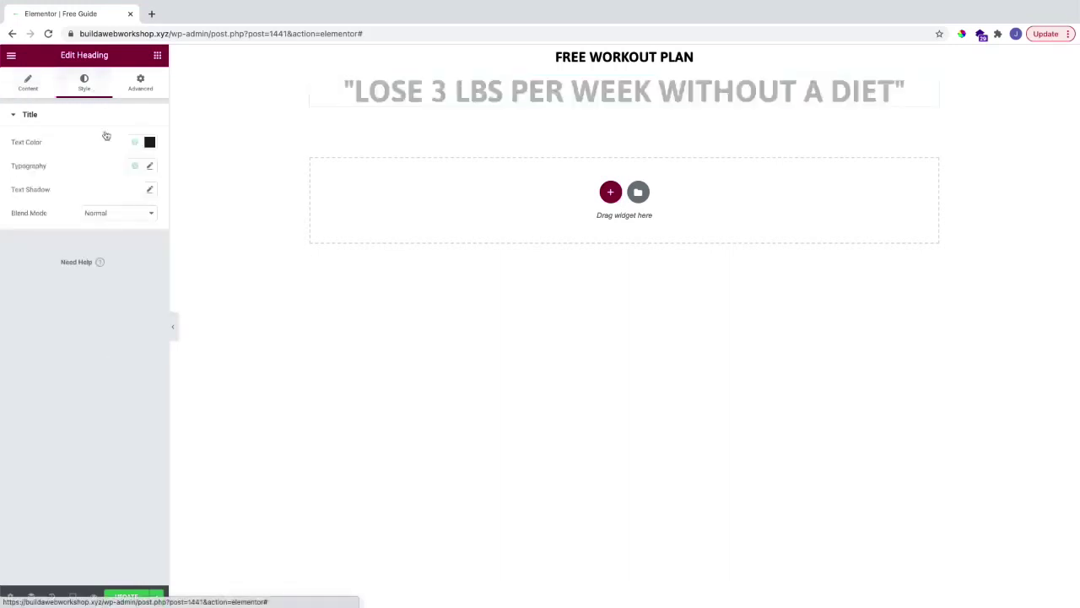
click(150, 167)
drag(43, 254, 48, 256)
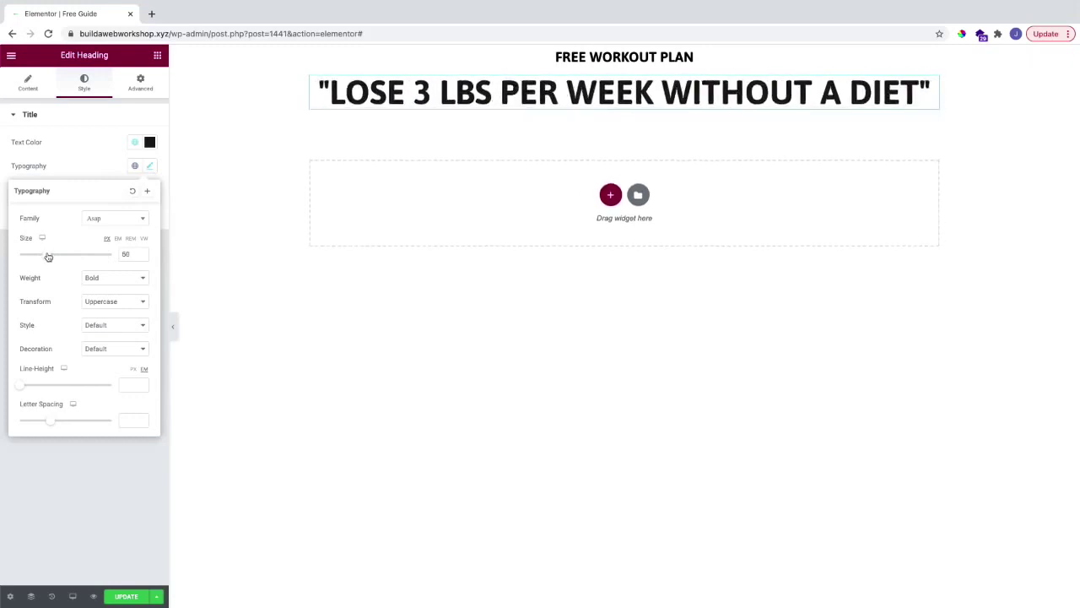
click(97, 288)
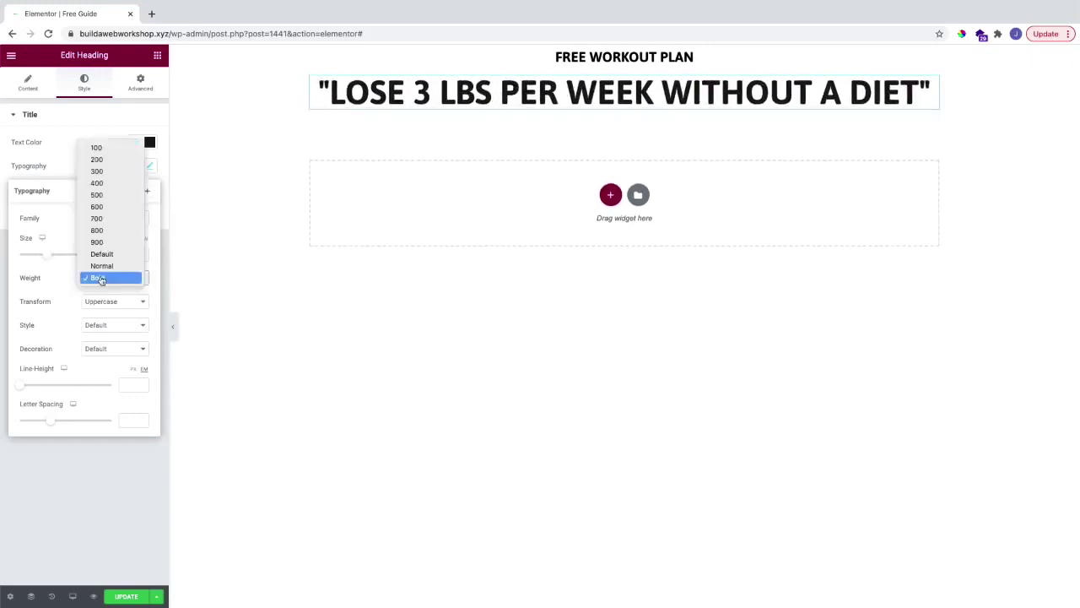
click(59, 293)
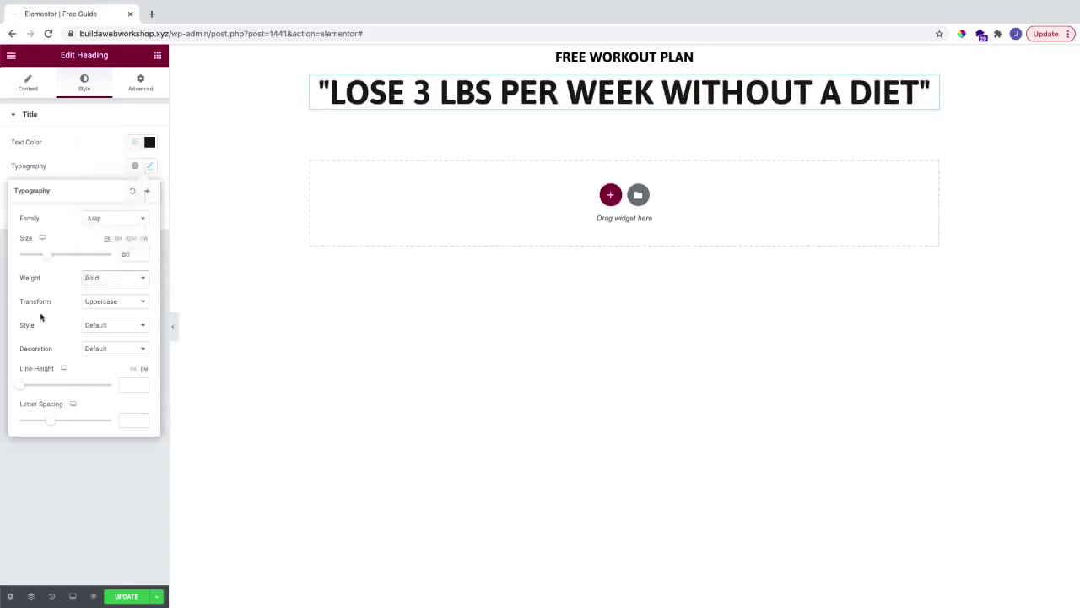
click(94, 172)
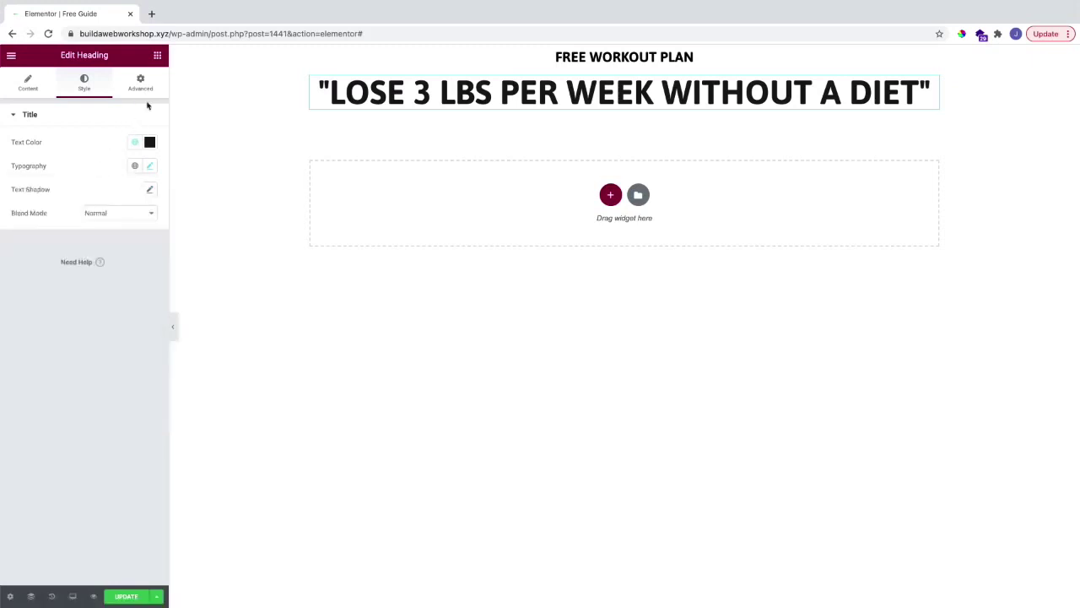
click(157, 57)
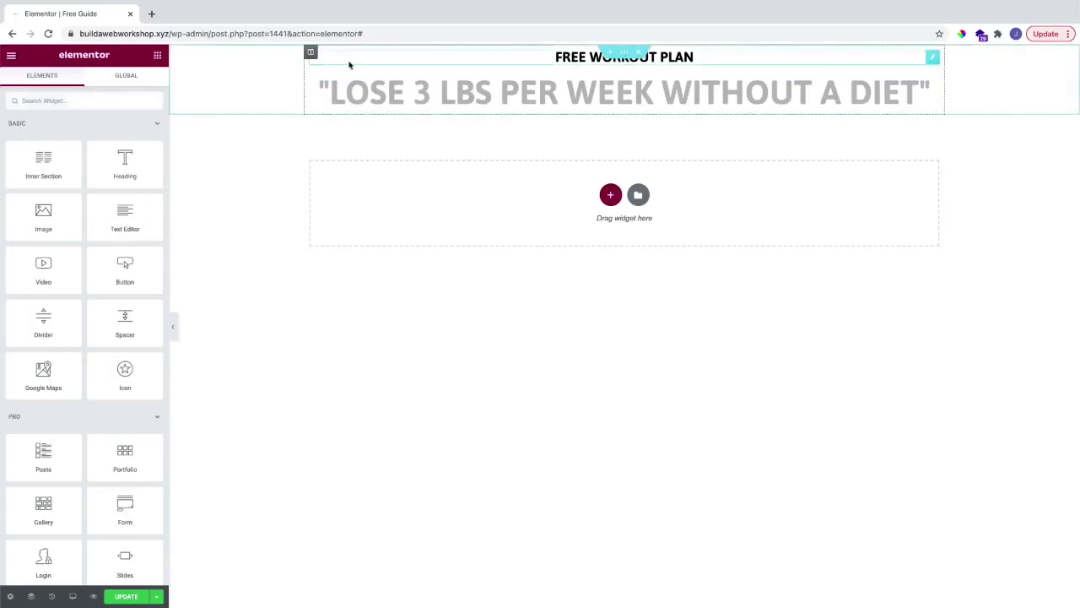
Step: Set the headline section's Height to Fit To Screen and narrow its Content Width to about 981
right_click(262, 65)
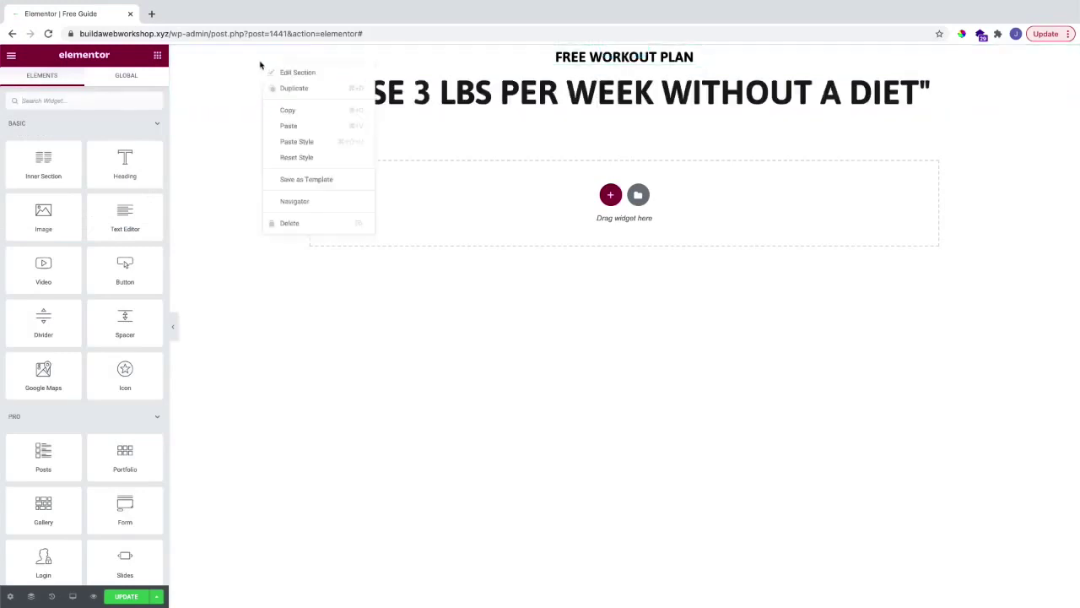
click(262, 64)
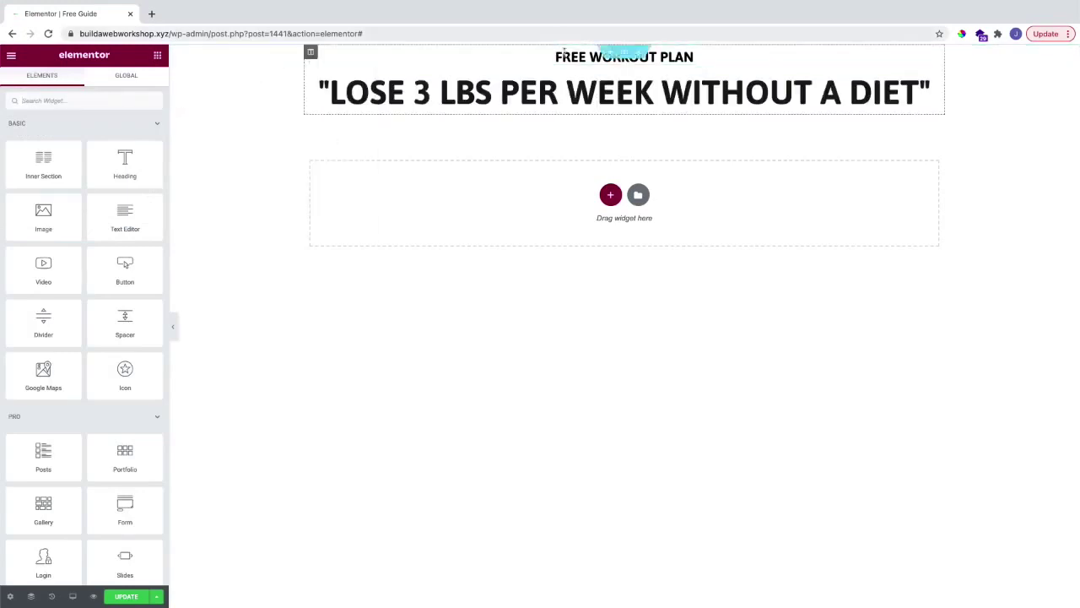
click(624, 53)
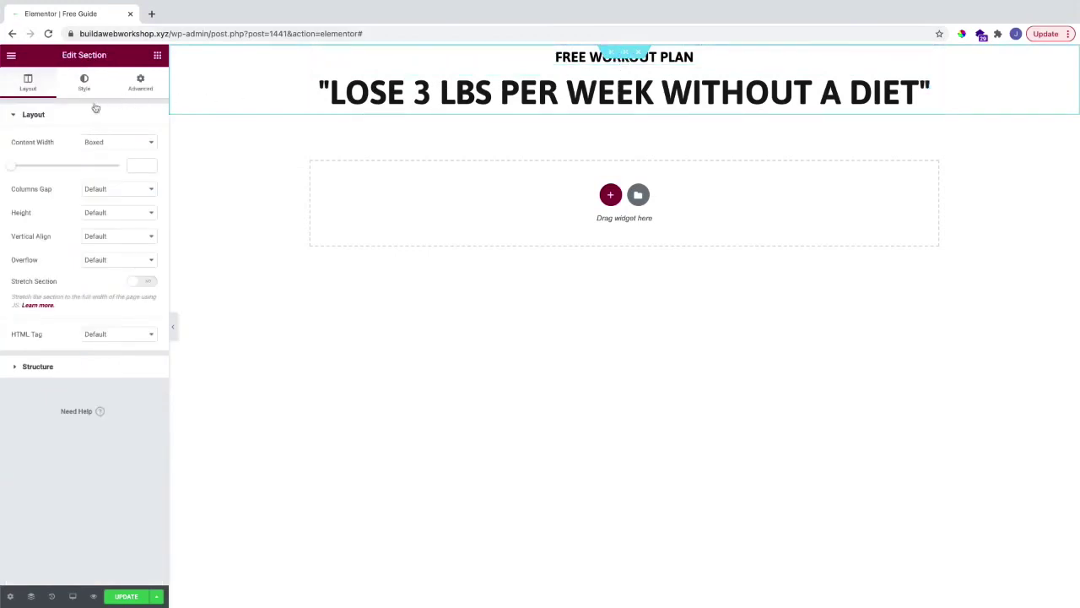
click(93, 214)
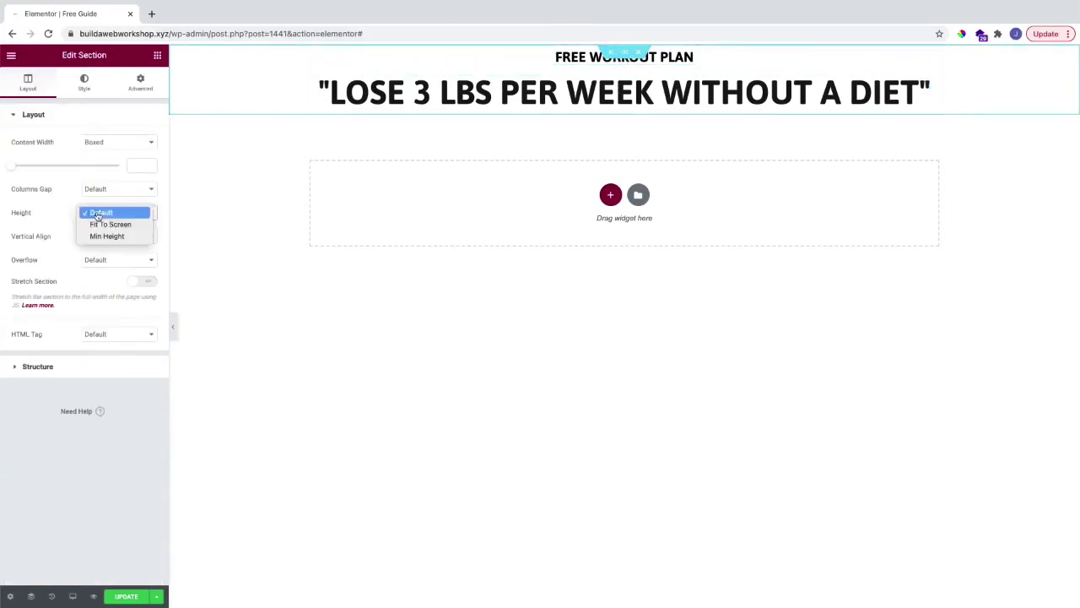
click(110, 224)
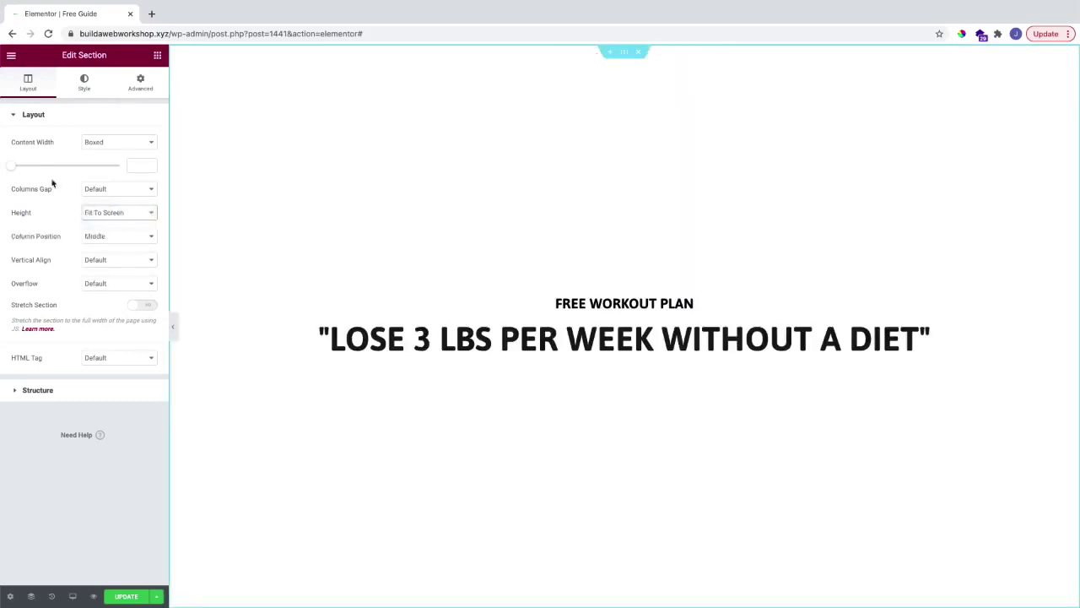
drag(13, 171, 51, 173)
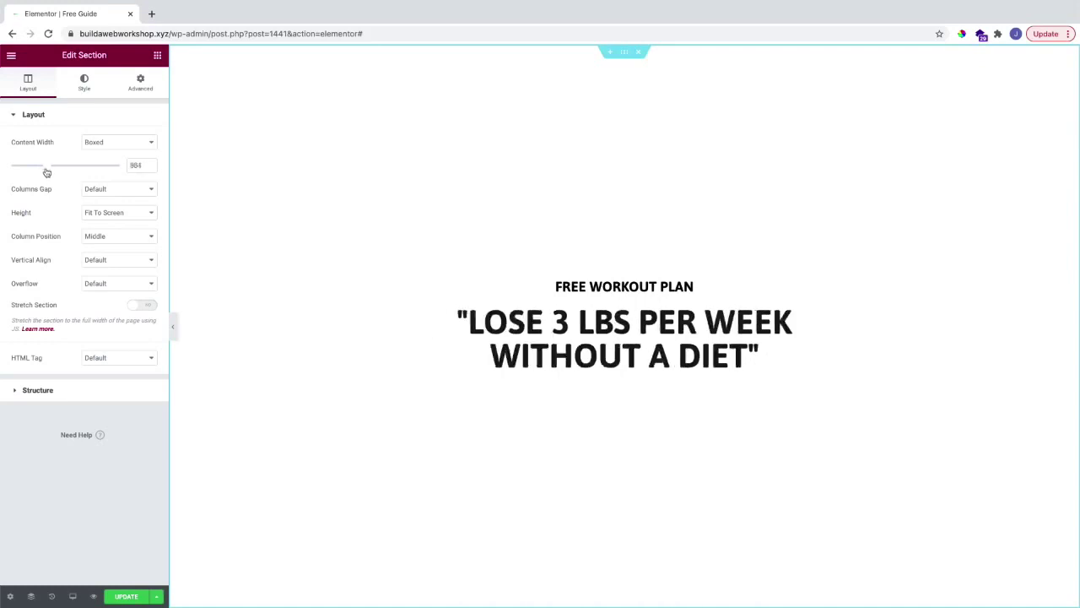
click(84, 85)
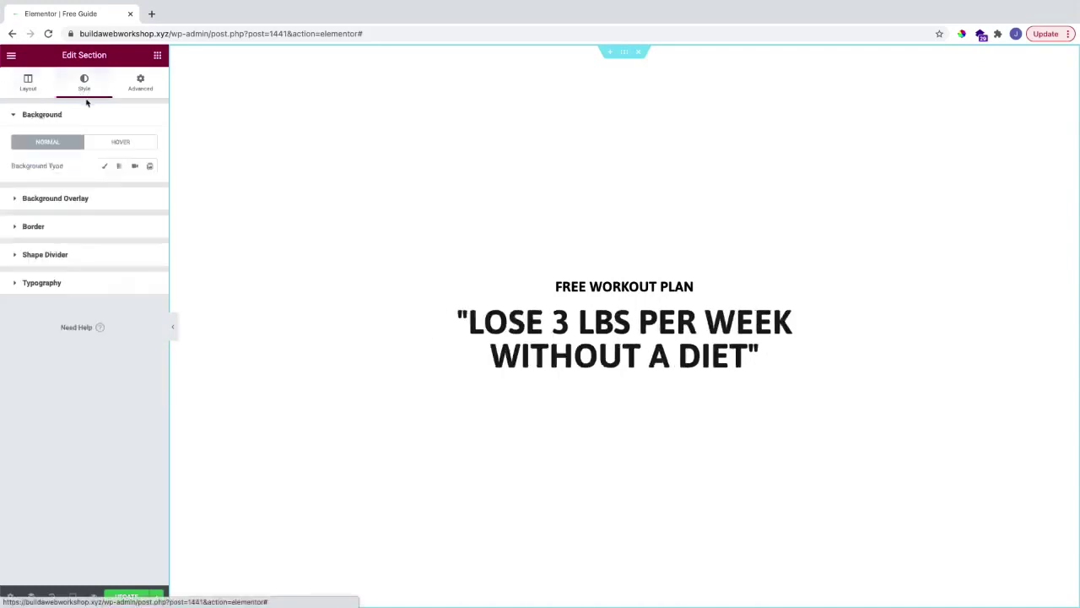
Step: Give the section a Classic background using the bg-1.jpg fitness photo from the Media Library
click(104, 167)
click(135, 190)
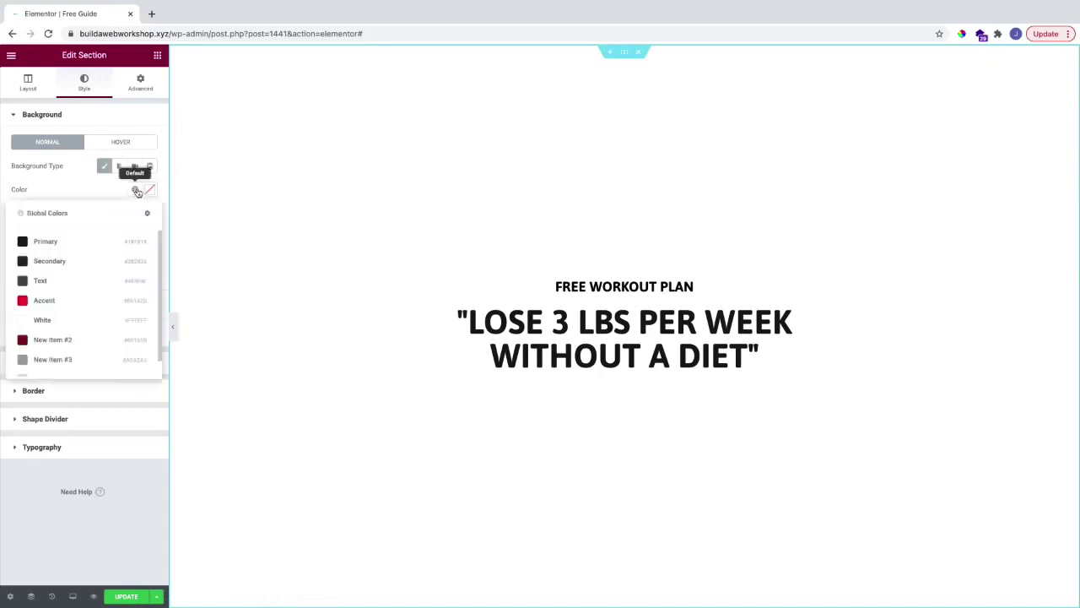
click(149, 189)
drag(101, 336, 175, 283)
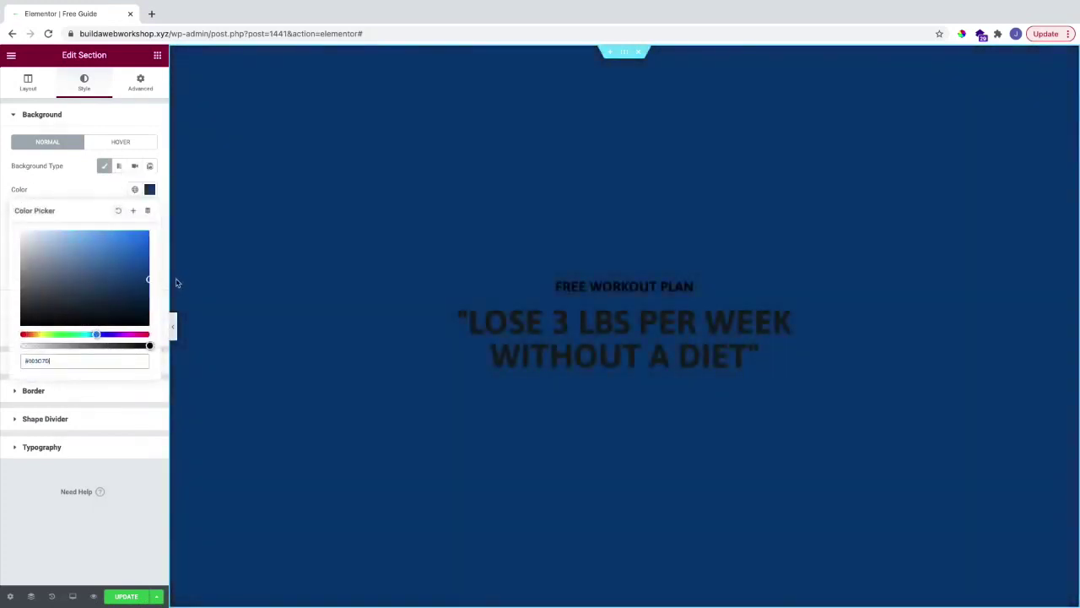
click(118, 210)
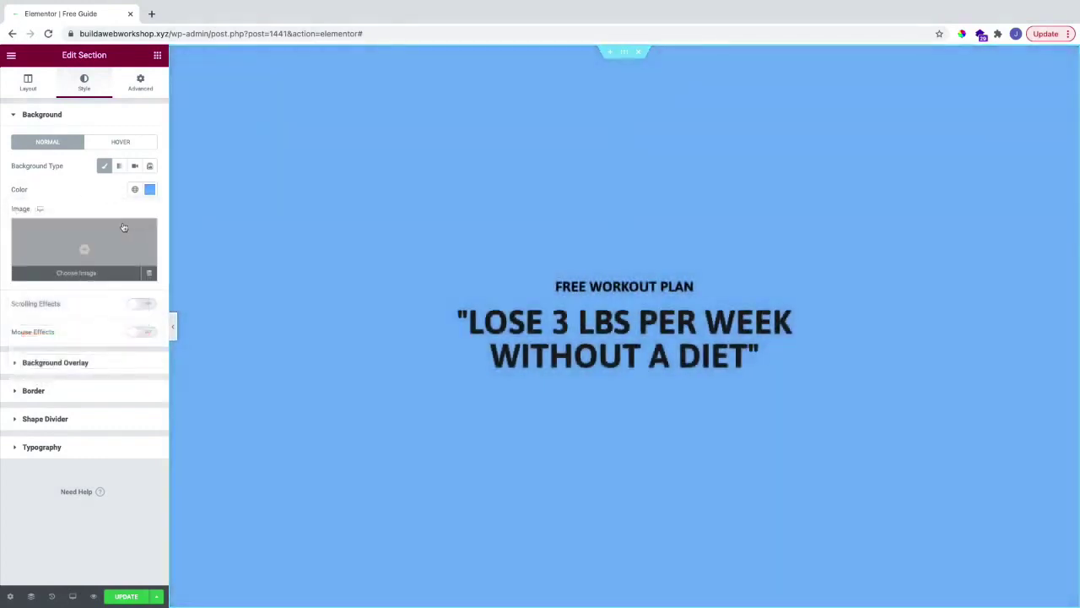
click(96, 246)
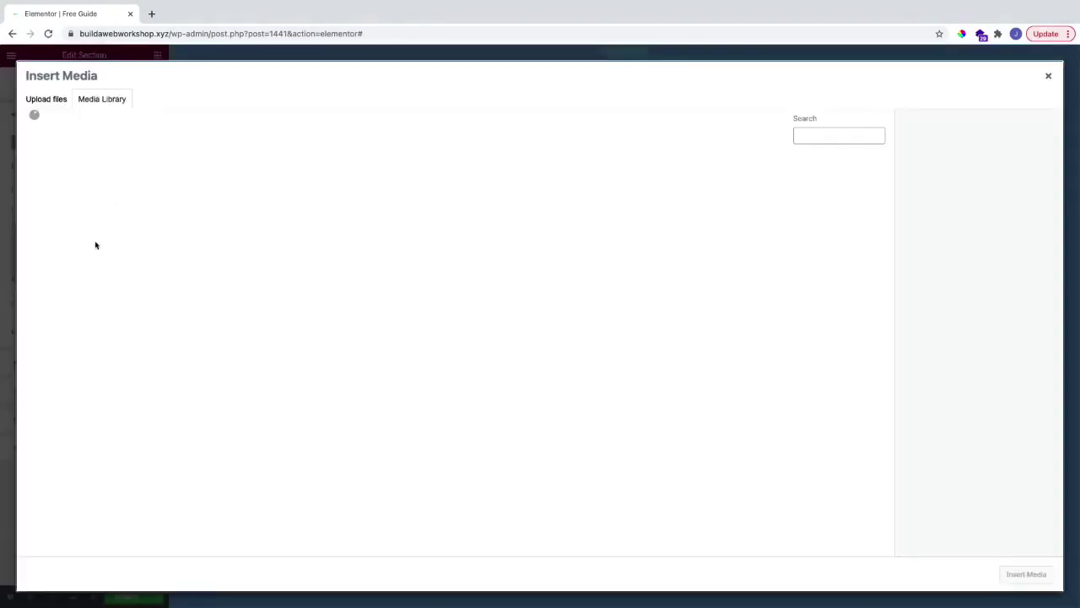
click(1024, 577)
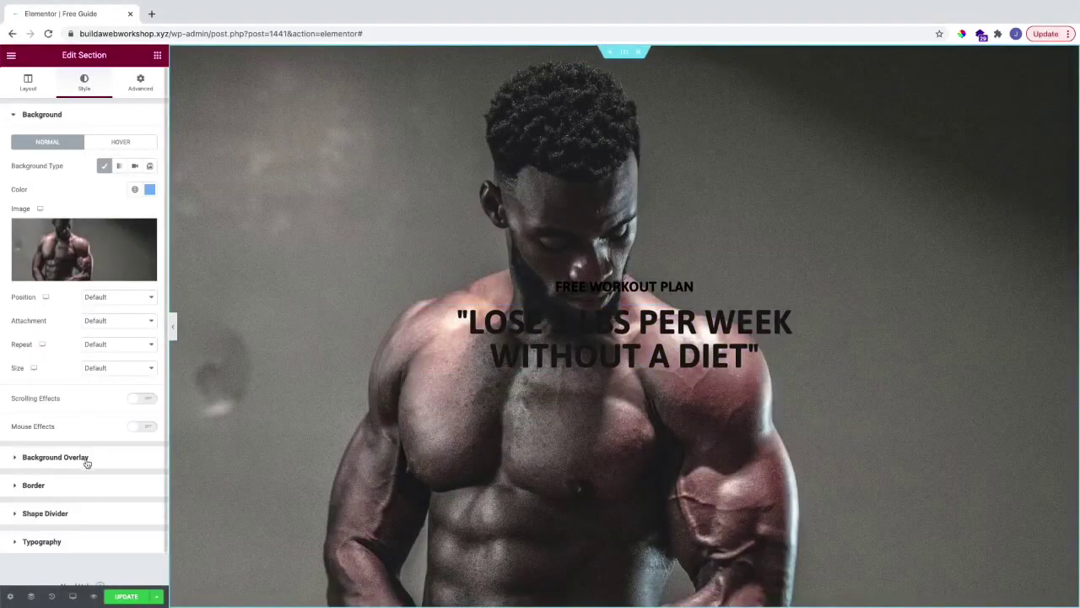
Step: Add a Classic background overlay in navy #192D4F at 0.82 opacity
click(86, 458)
click(135, 194)
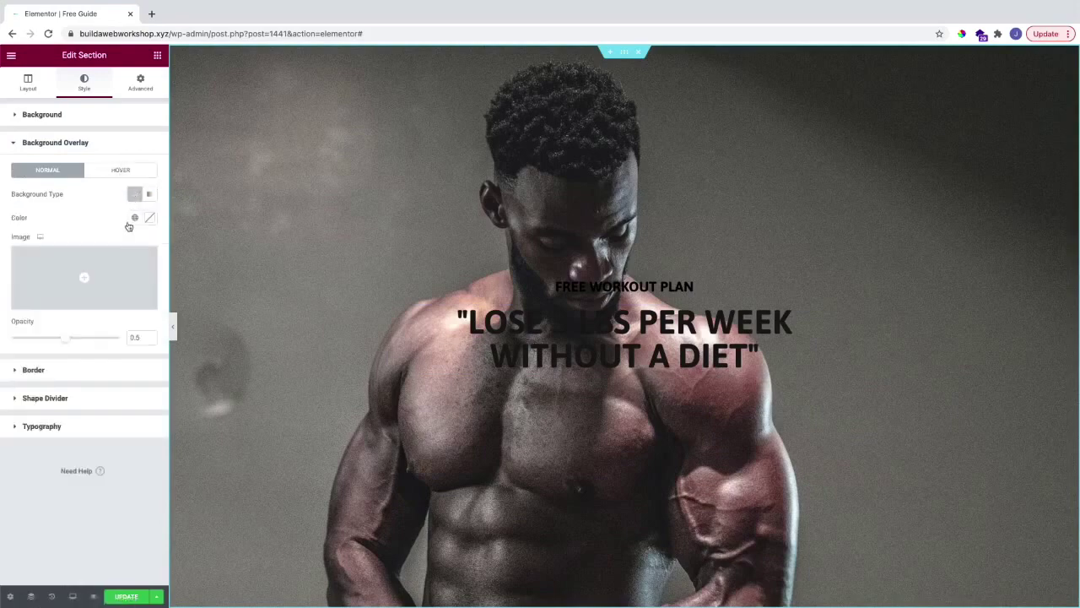
click(150, 219)
click(85, 389)
text(#192D4F)
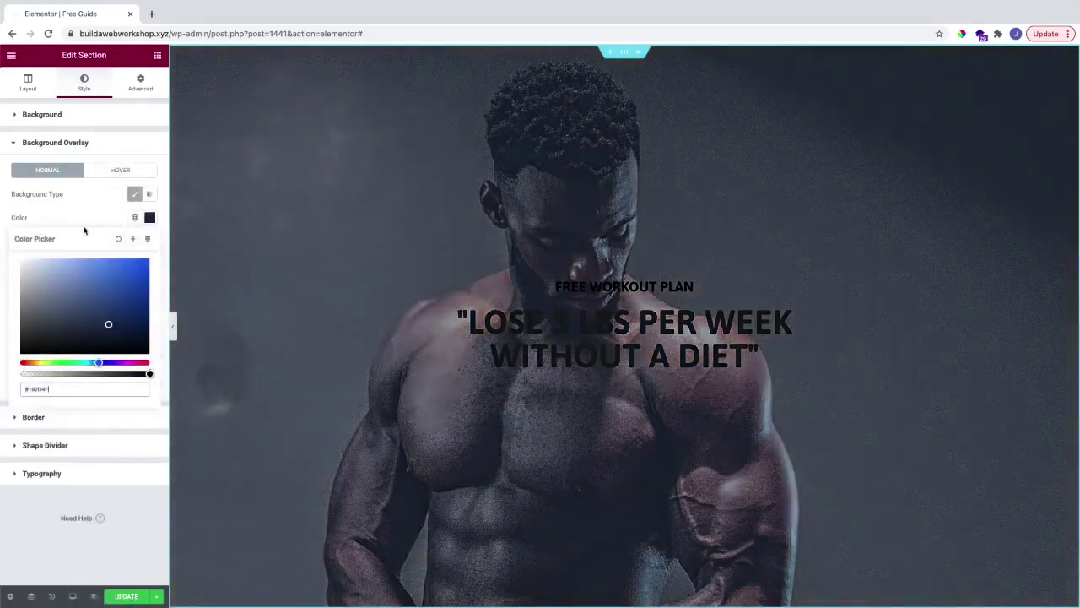
click(90, 222)
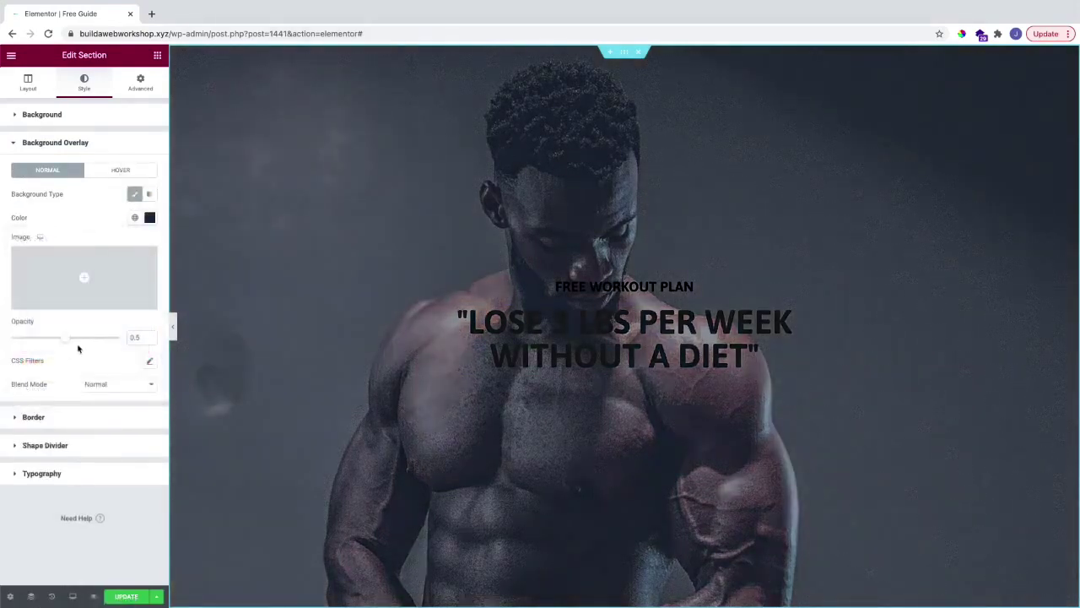
drag(65, 338, 100, 341)
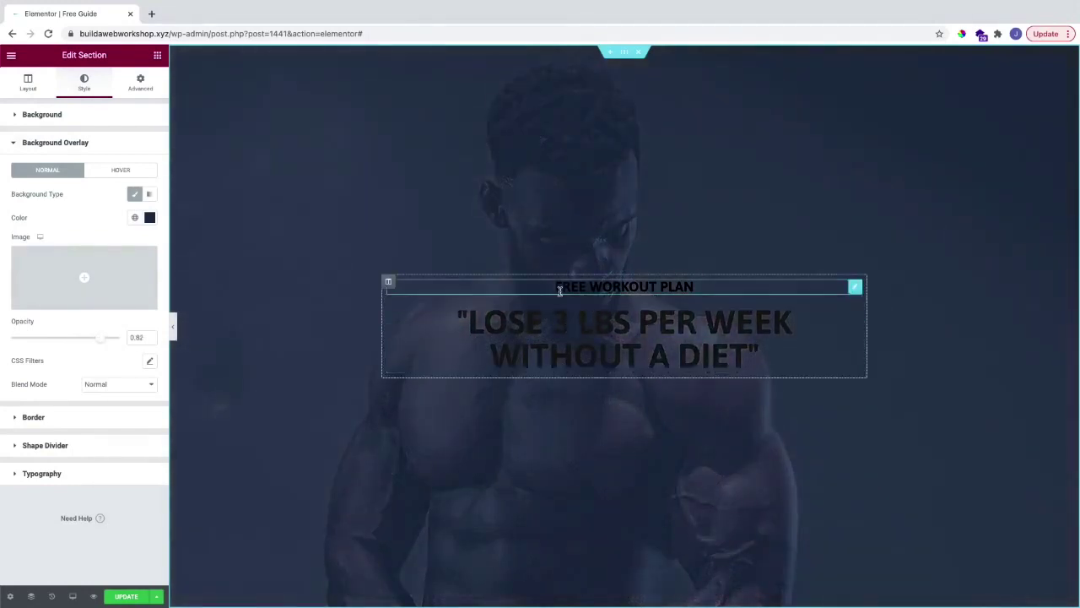
Step: Give the headline column a Classic White background
click(388, 284)
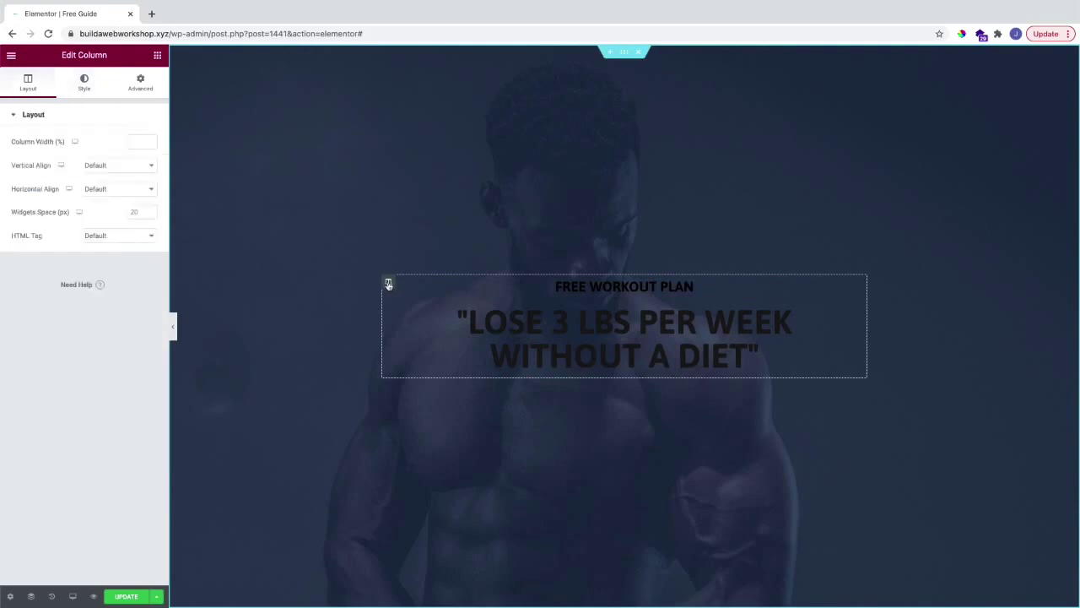
click(83, 81)
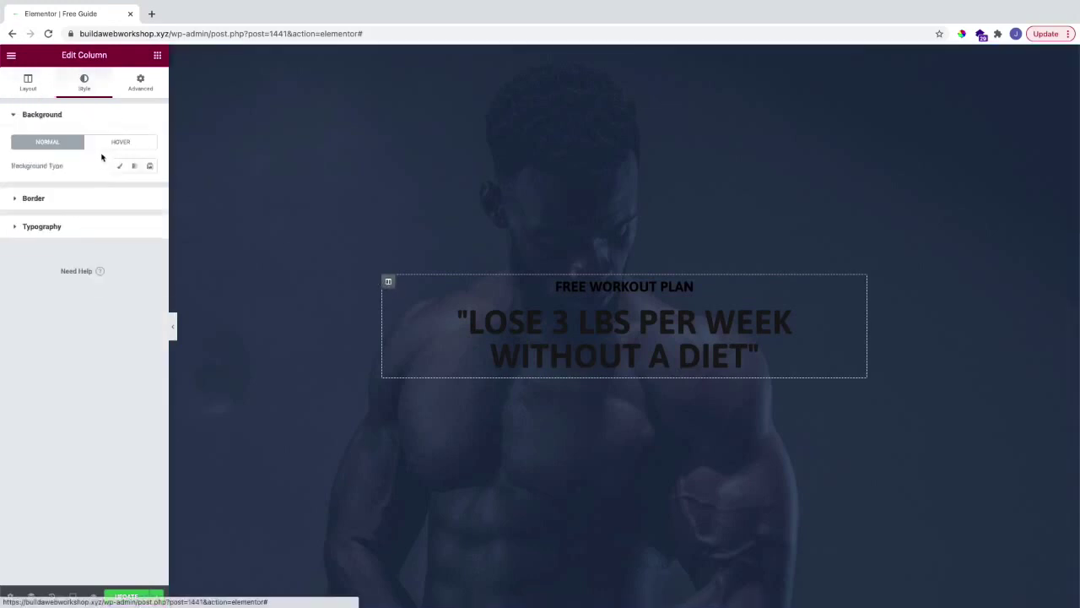
click(119, 165)
click(135, 189)
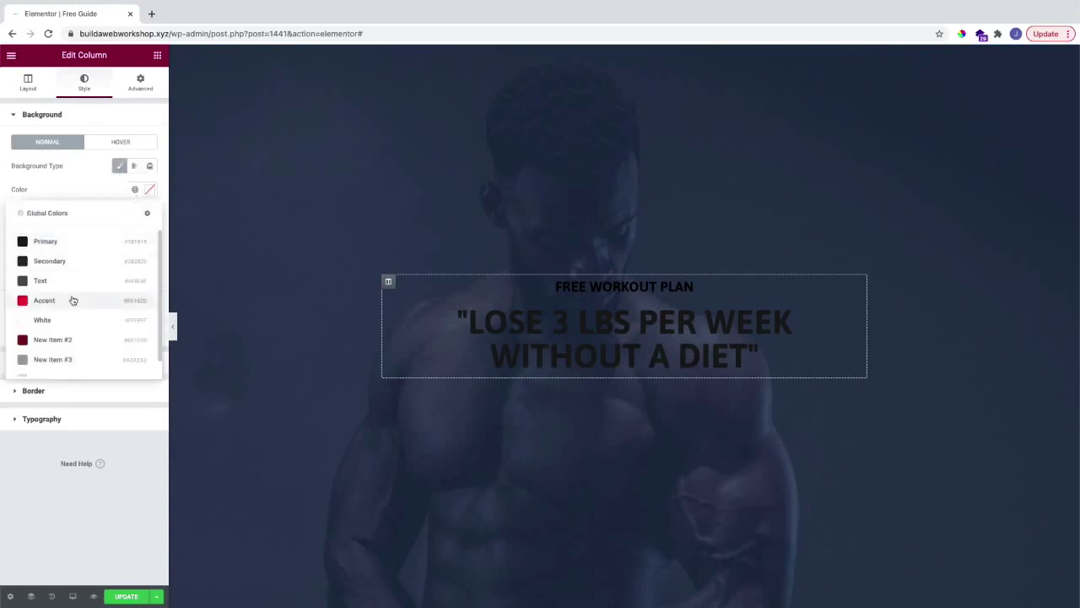
click(66, 319)
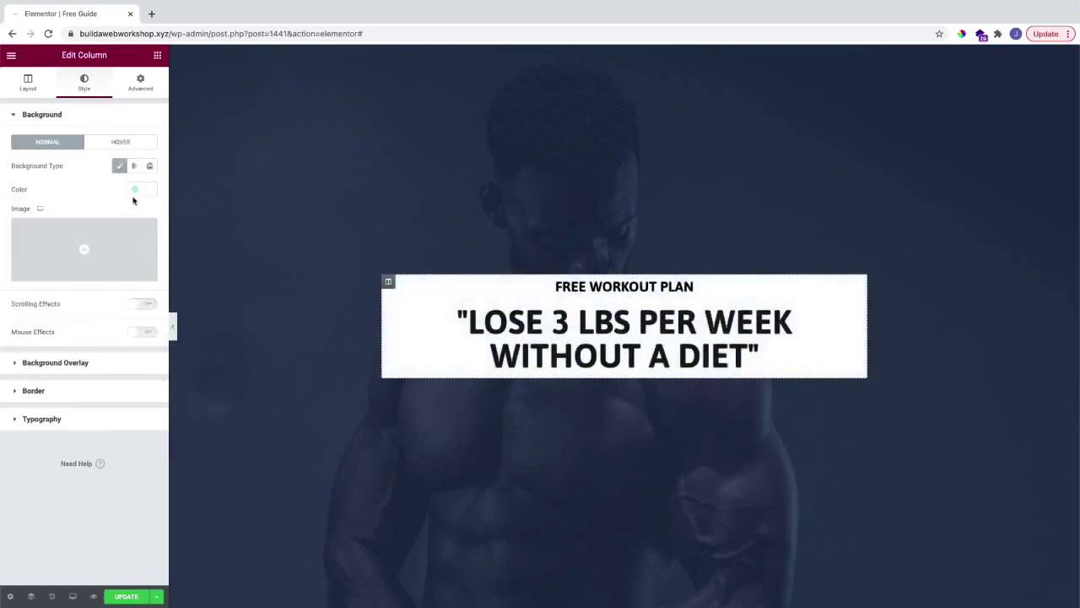
Step: Set the column's padding to 40 on every side
click(140, 82)
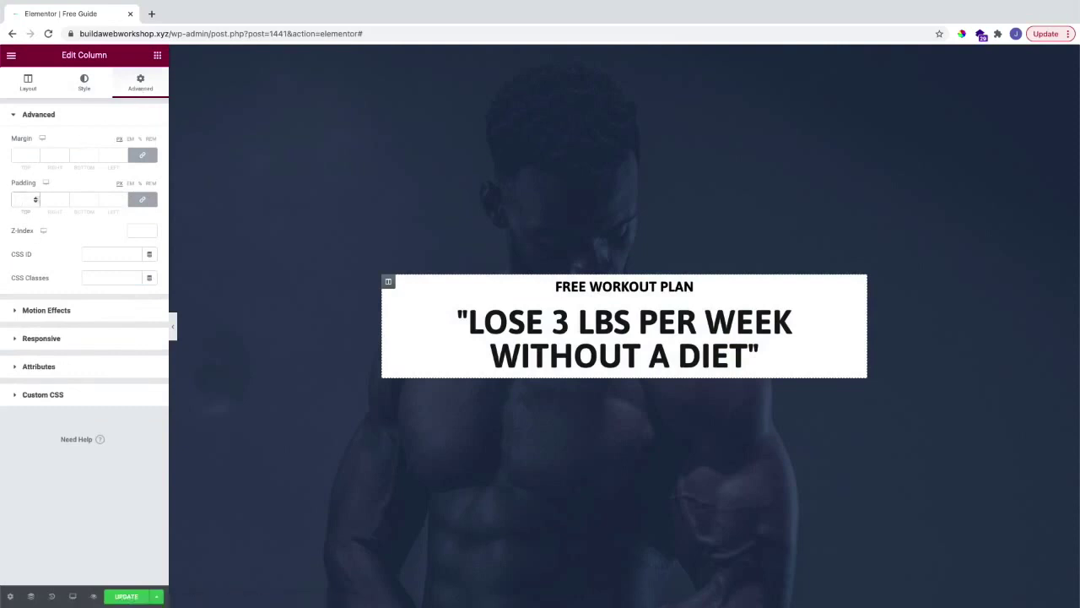
click(17, 198)
text(30)
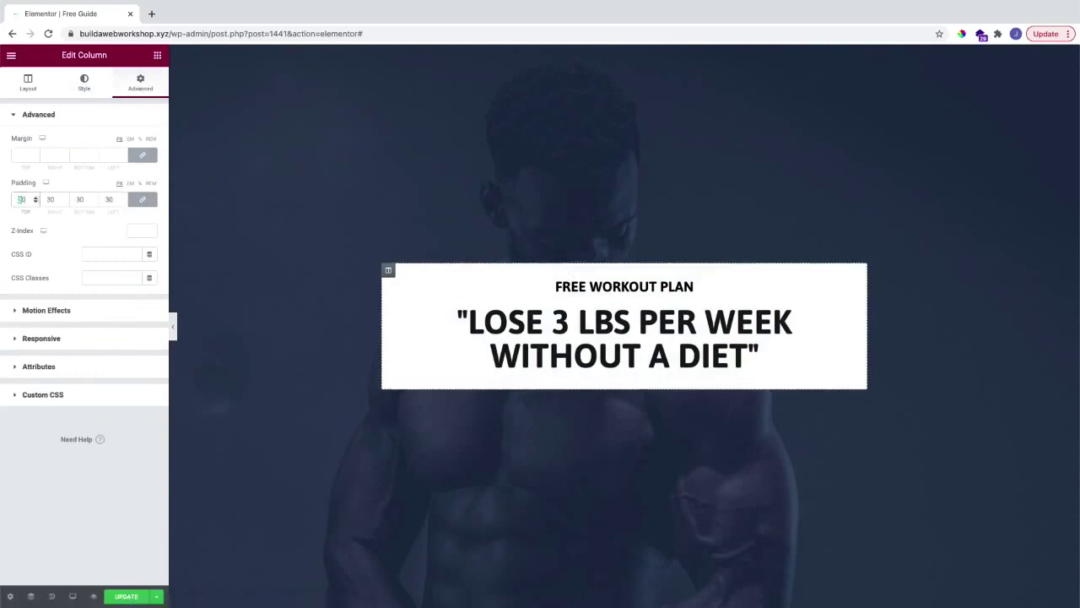
key(BackSpace)
key(BackSpace)
text(40)
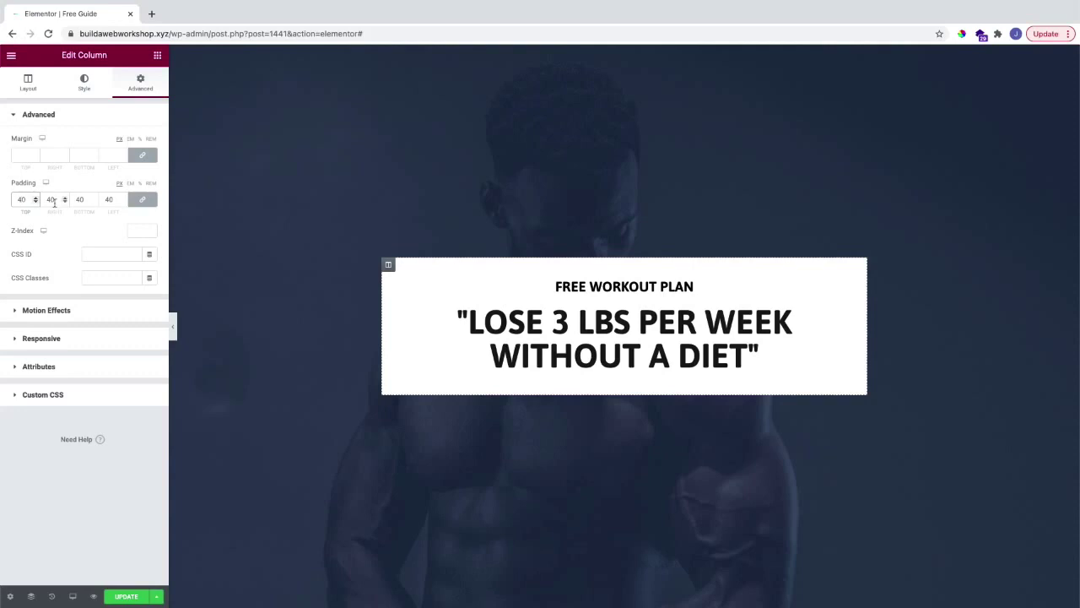
click(157, 55)
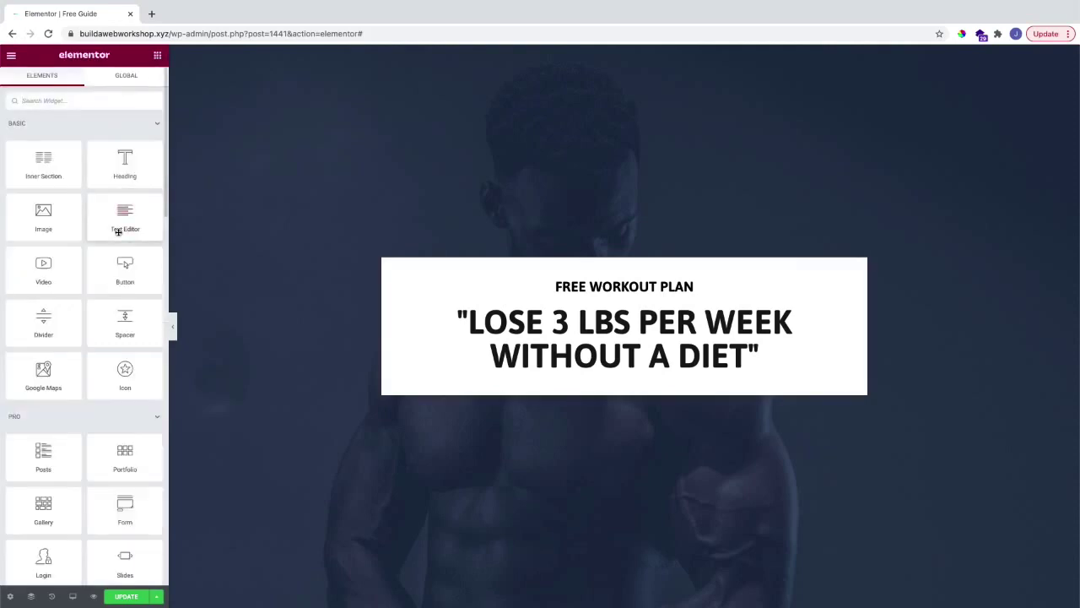
Step: Add an Image widget below the headline showing the Fitness Gym trifold flyer mockup
drag(56, 214, 652, 358)
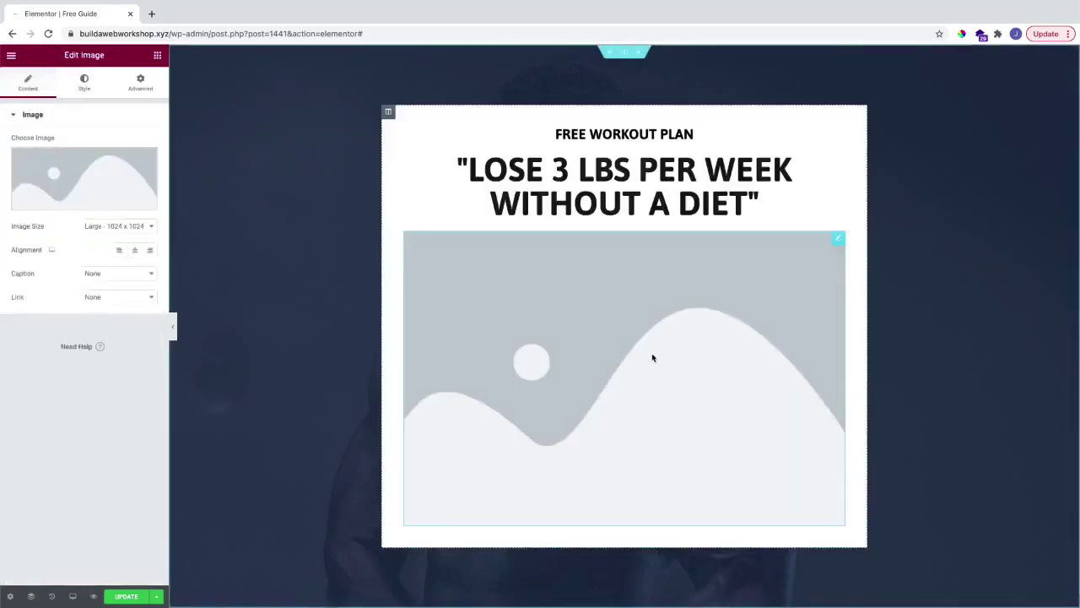
click(105, 181)
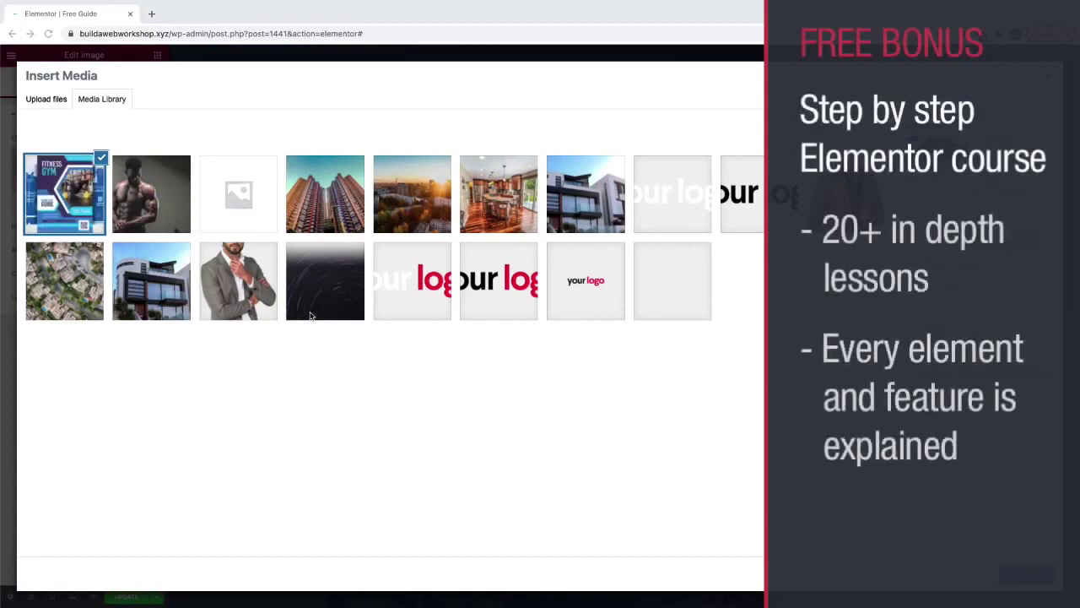
click(1026, 574)
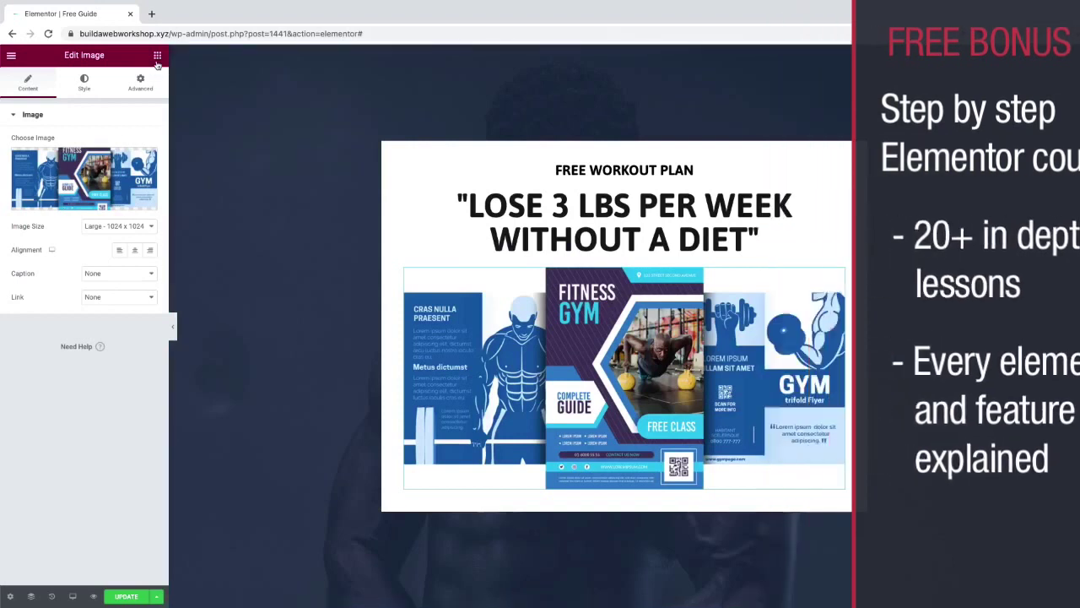
click(157, 57)
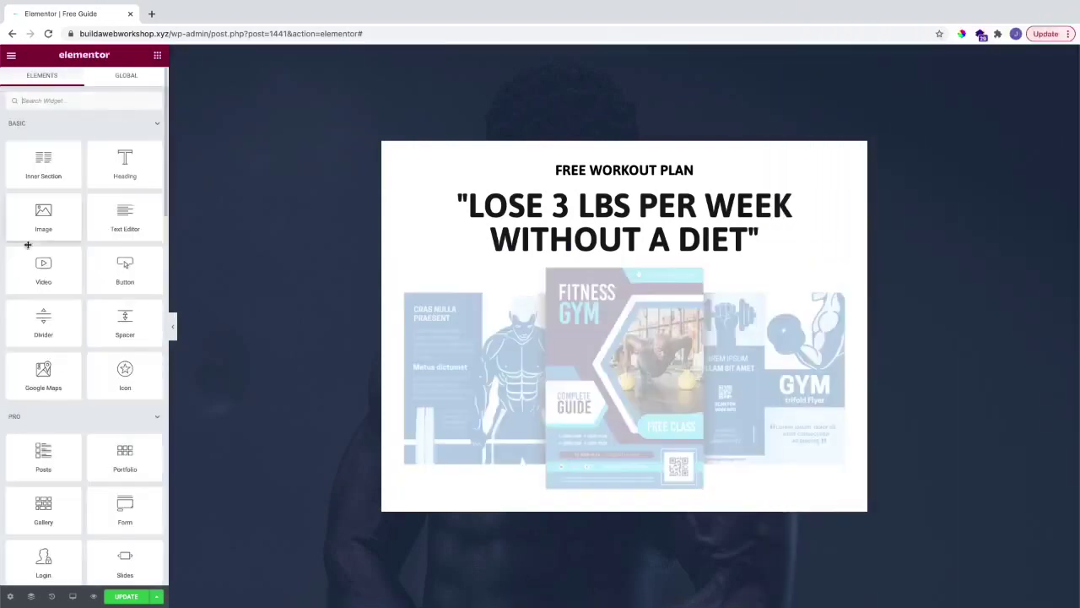
Step: Place a Form widget under the guide image with labels hidden, Name required and Message removed
scroll(77, 269, down, 4)
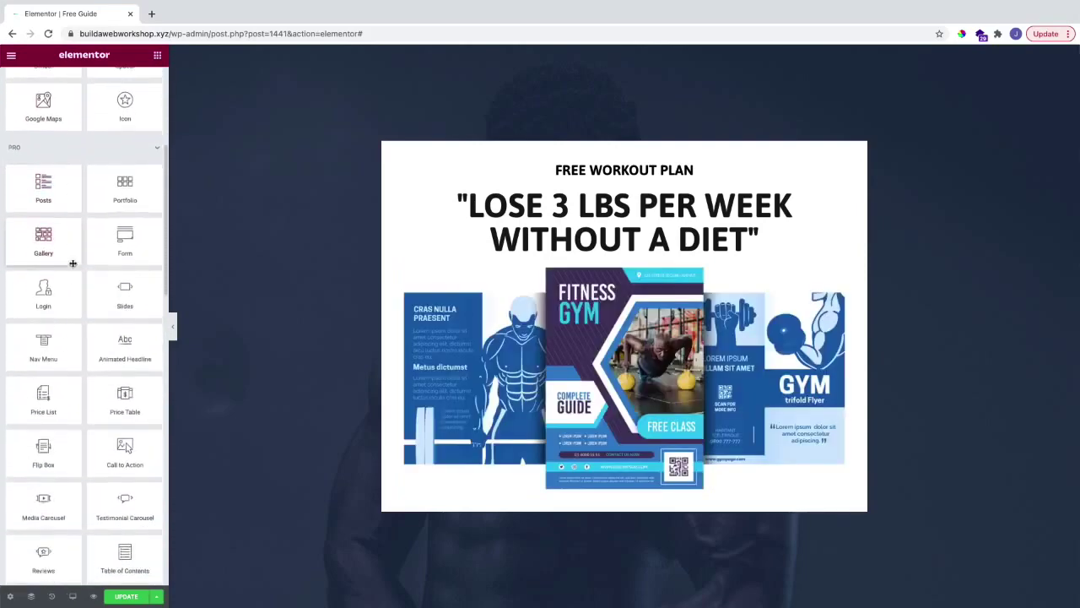
drag(125, 192, 589, 428)
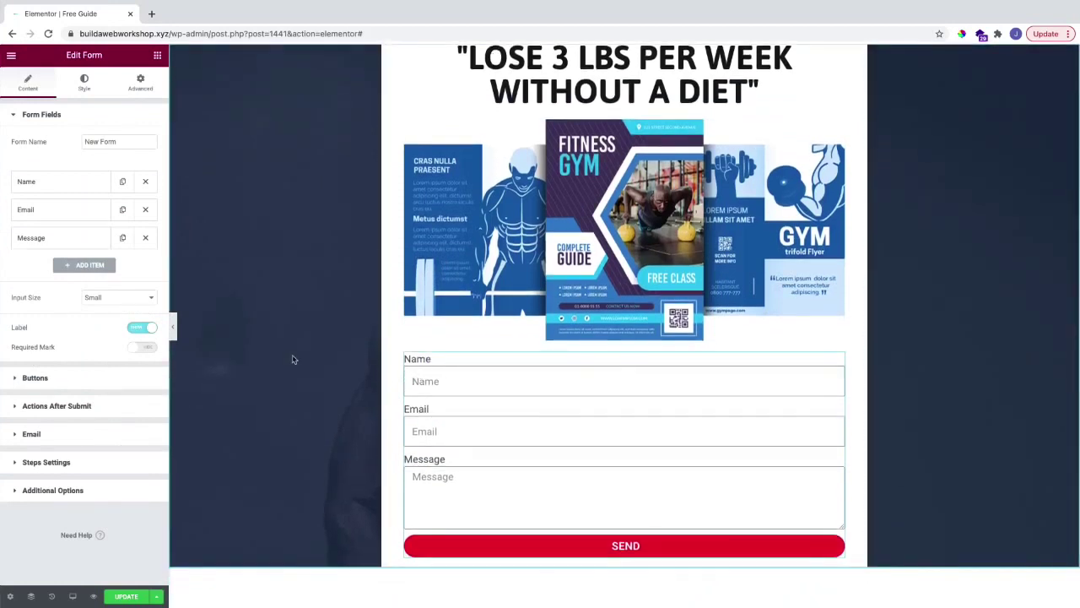
click(149, 328)
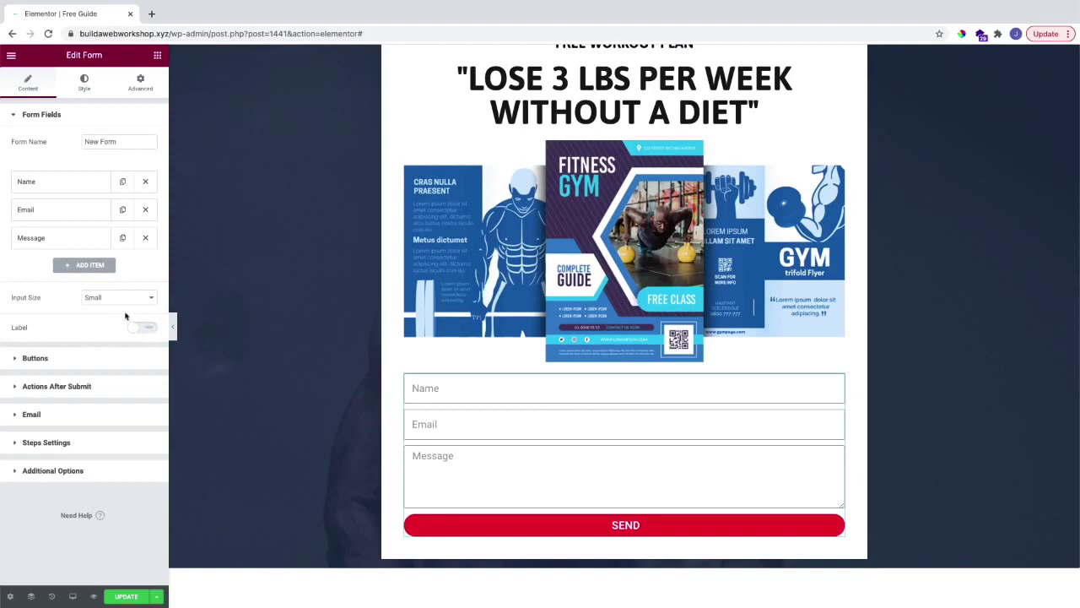
click(54, 179)
click(134, 288)
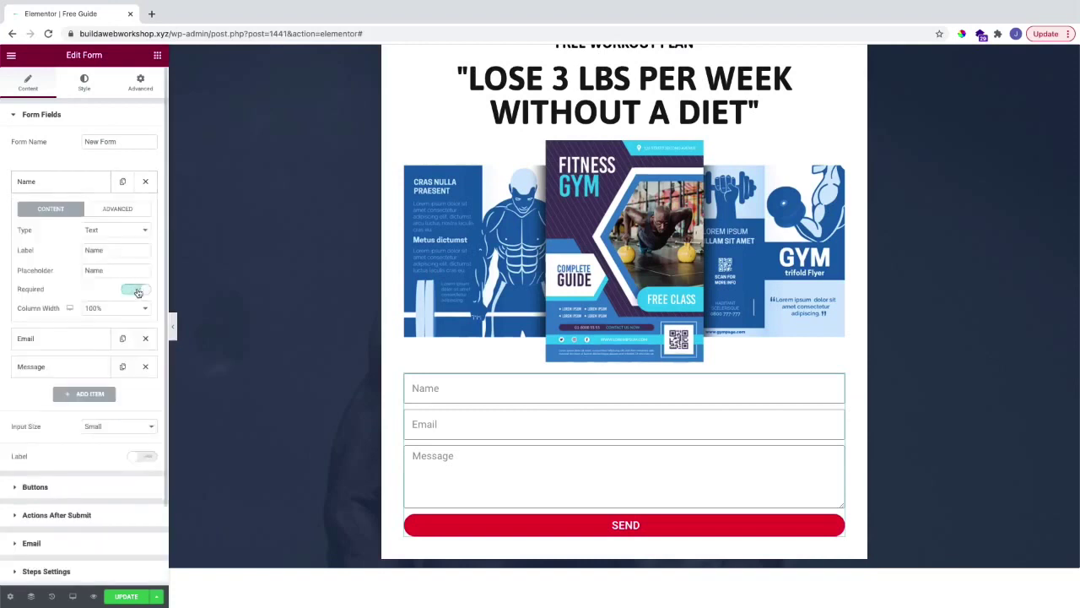
click(64, 338)
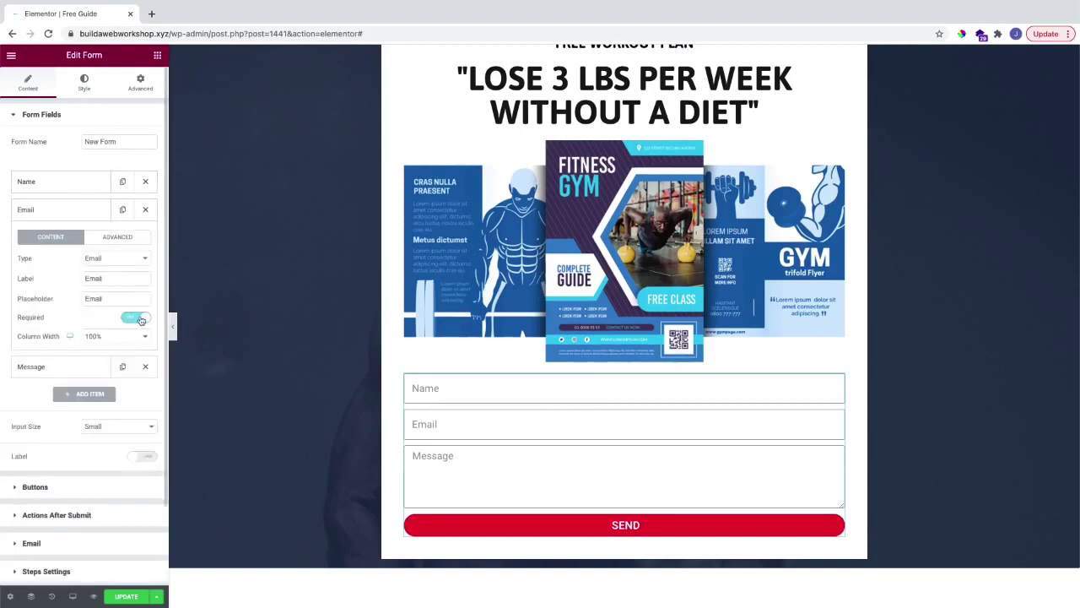
click(146, 368)
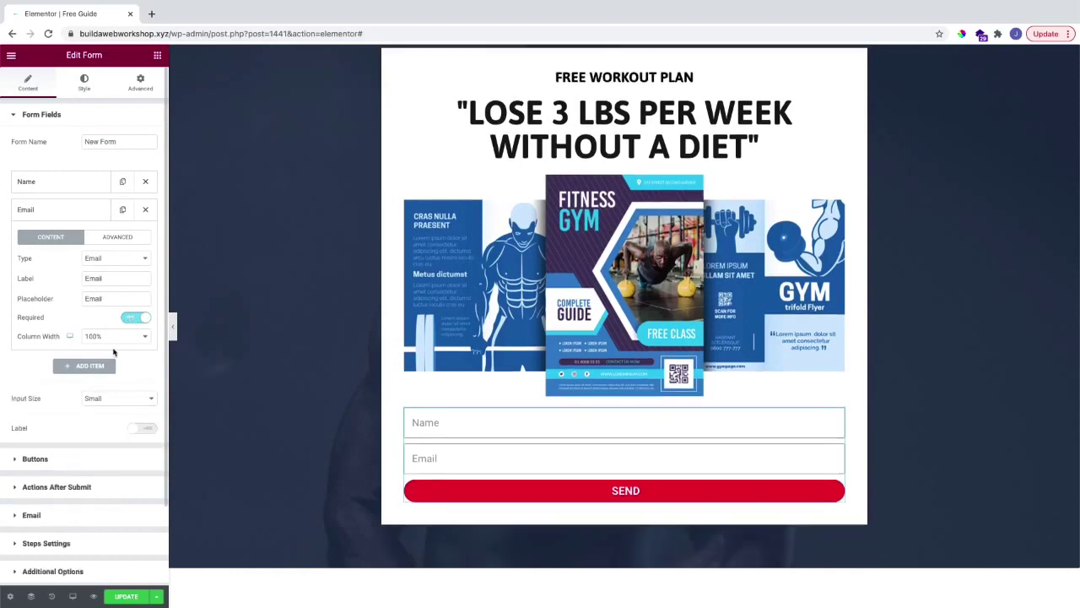
Step: Change the form's submit button text to 'Send me the guide now'
click(68, 460)
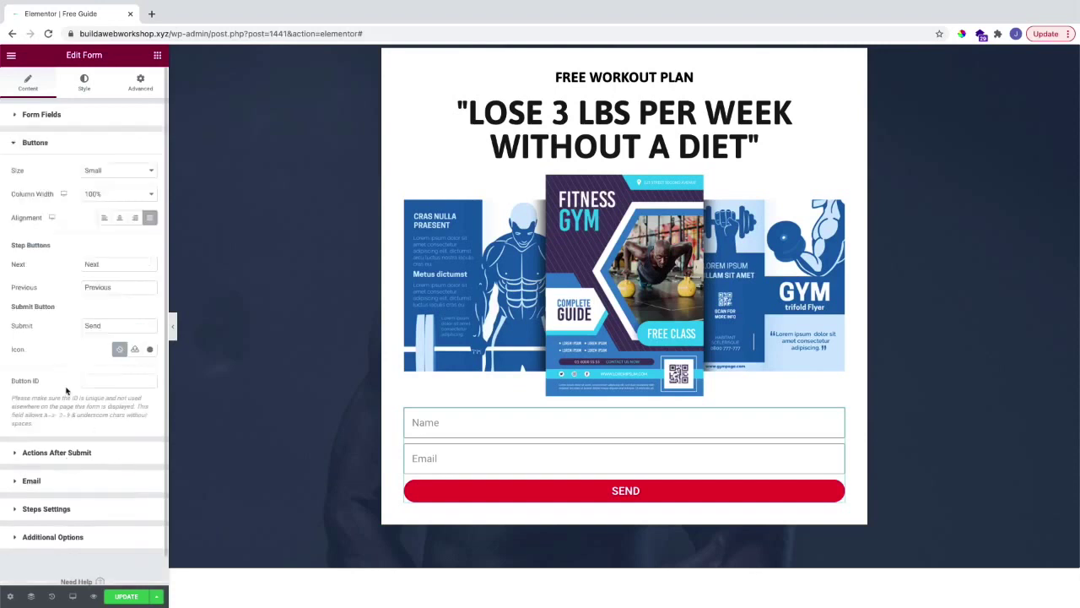
double_click(99, 324)
text(Sen)
text(e the guide now)
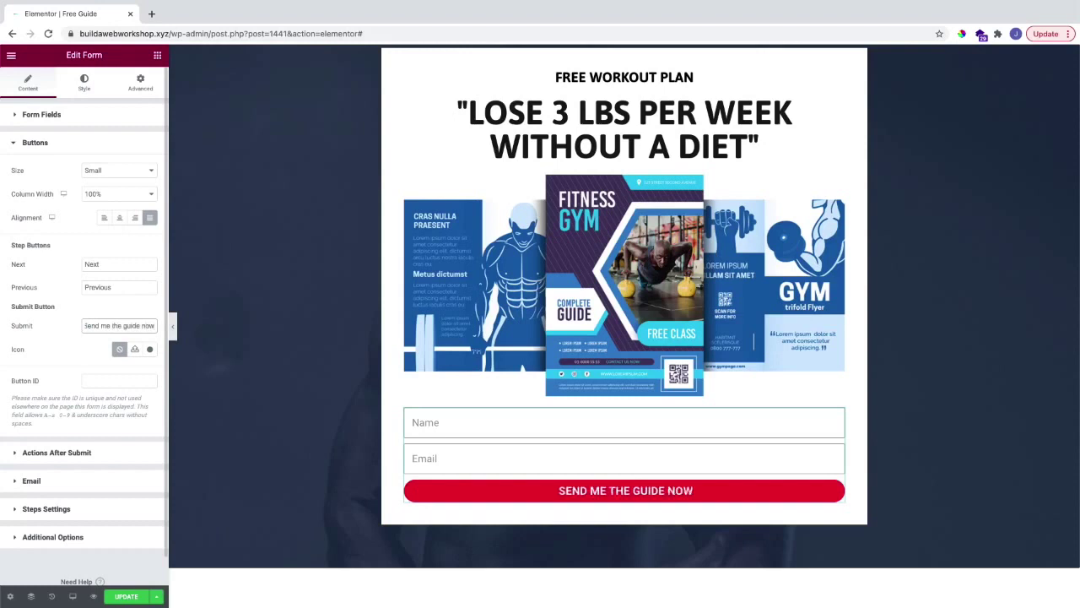
Step: Add the arrow-circle icon to the button with icon spacing of 10
click(150, 351)
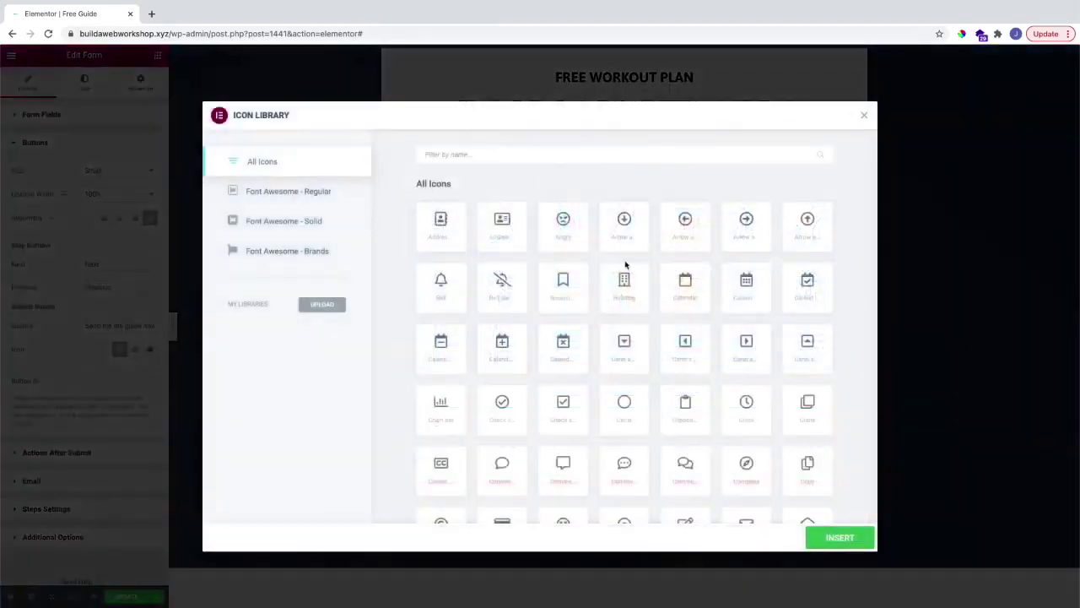
click(727, 229)
click(860, 537)
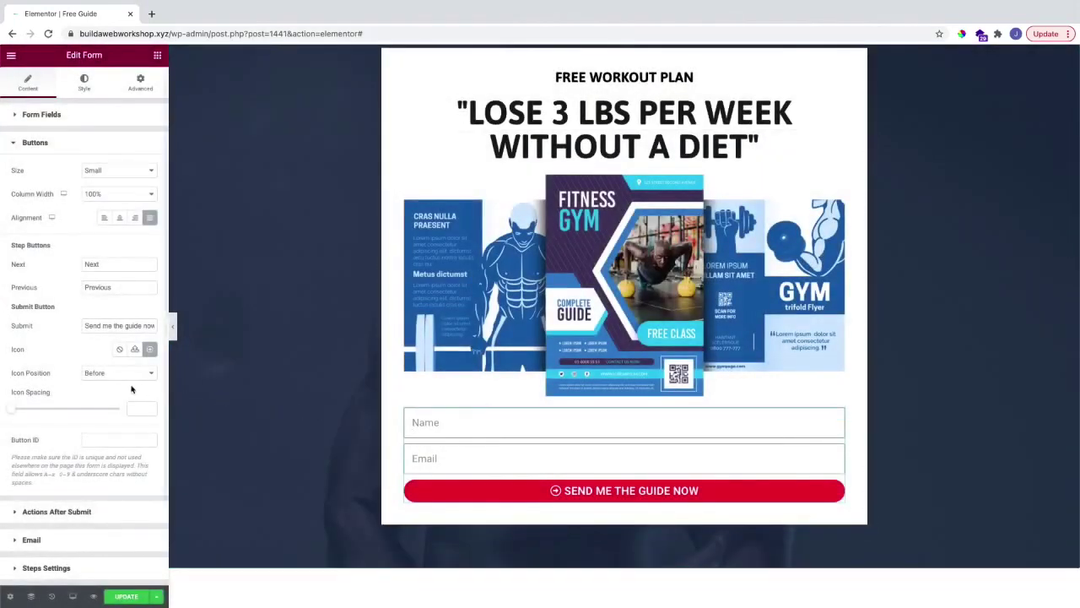
drag(15, 412, 35, 413)
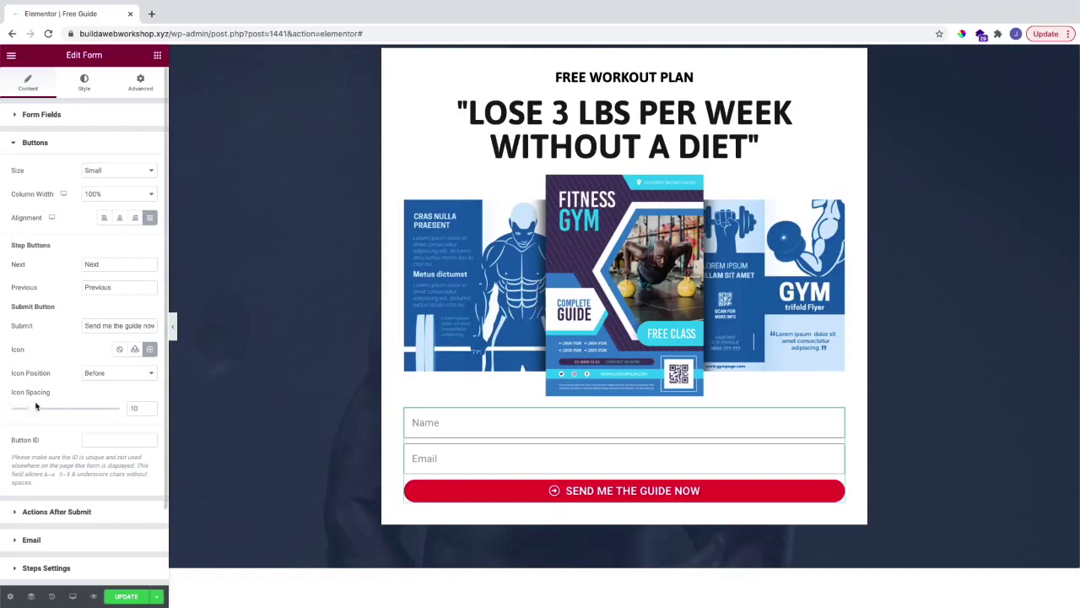
click(86, 86)
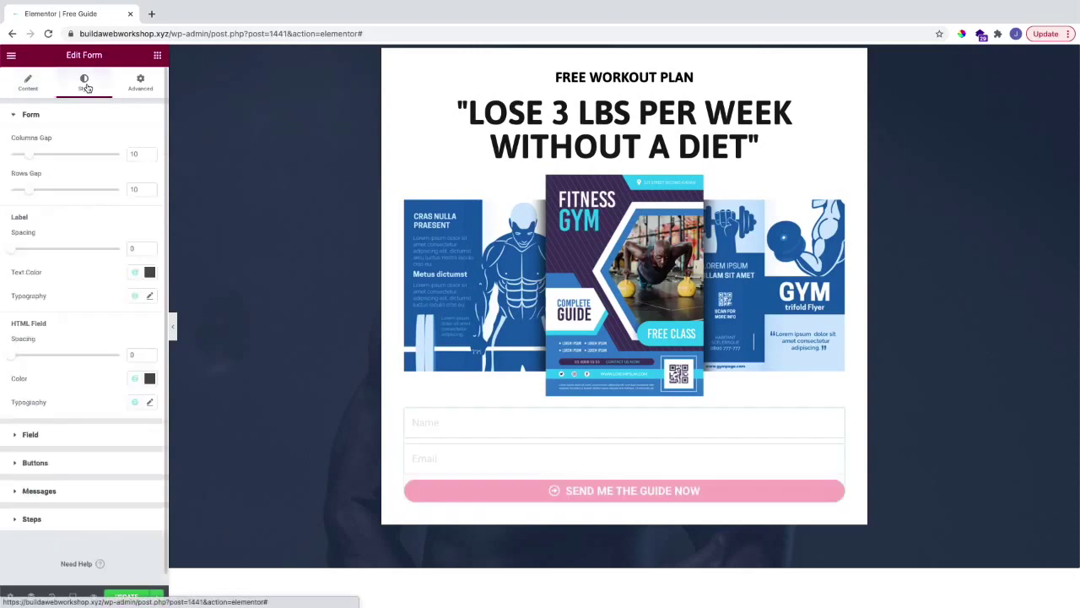
Step: Set the form button's text padding to 20 and border radius to 0
click(47, 462)
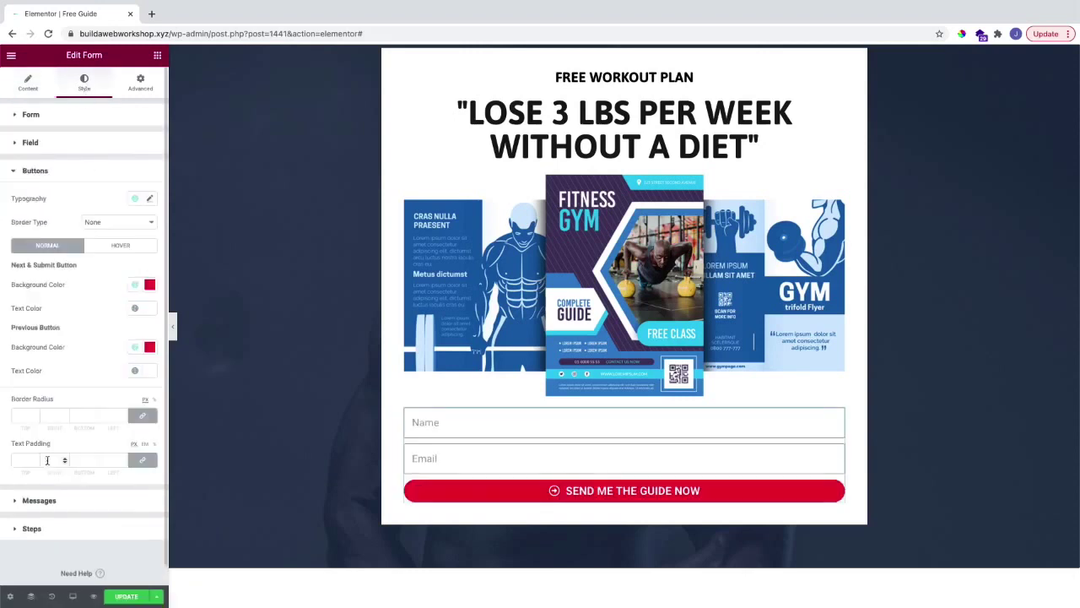
click(150, 199)
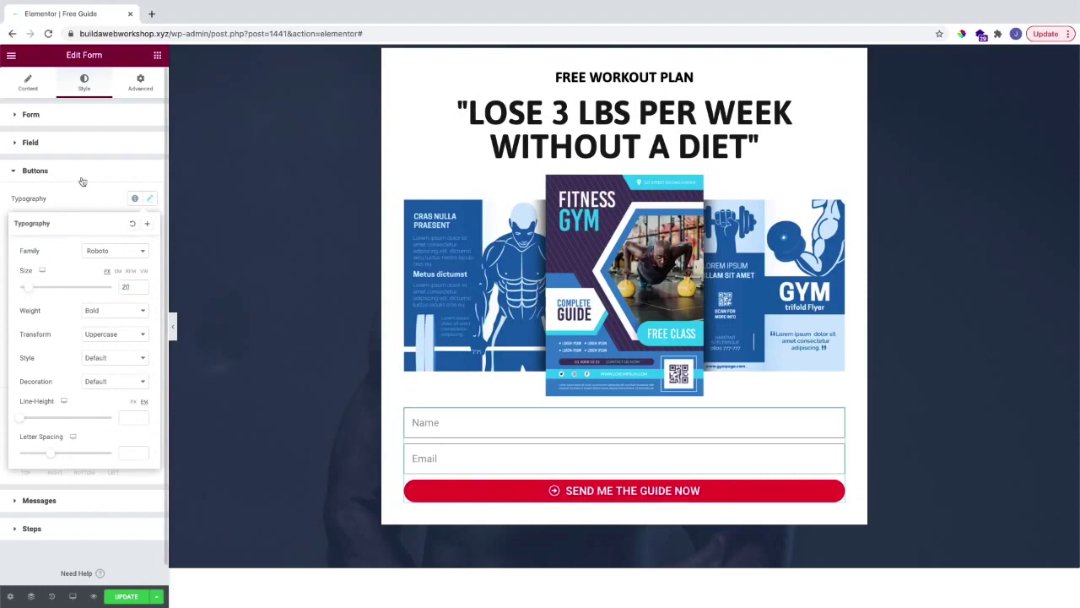
click(95, 200)
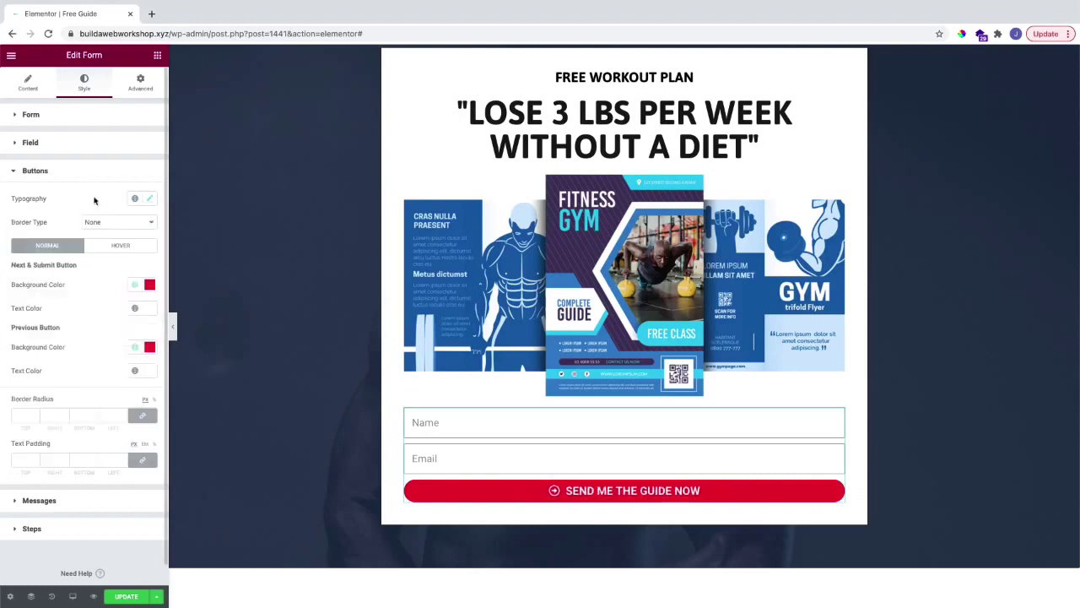
click(25, 460)
text(20)
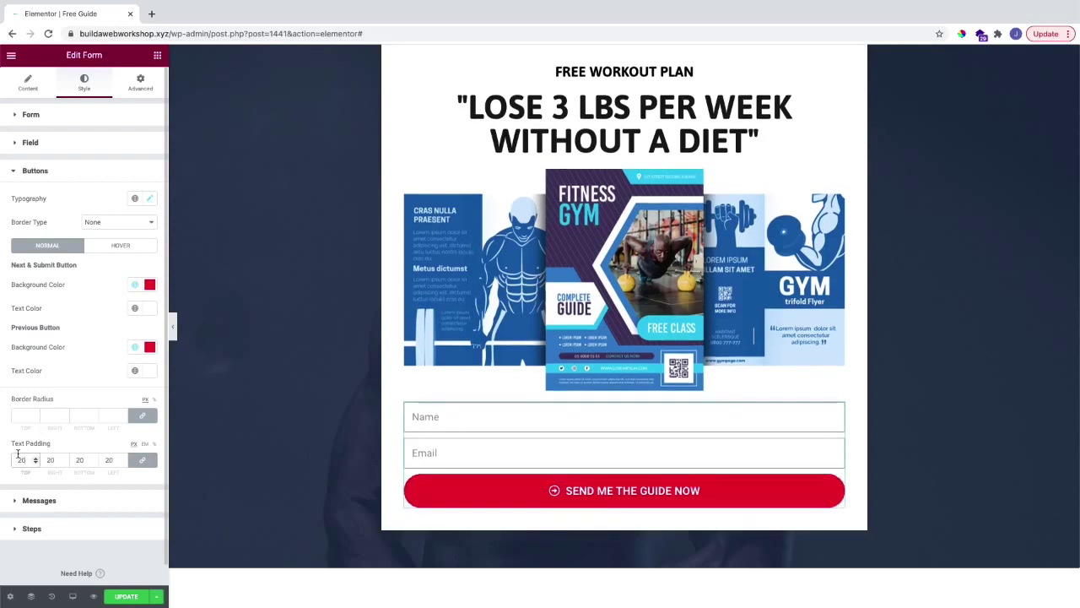
click(23, 416)
text(0)
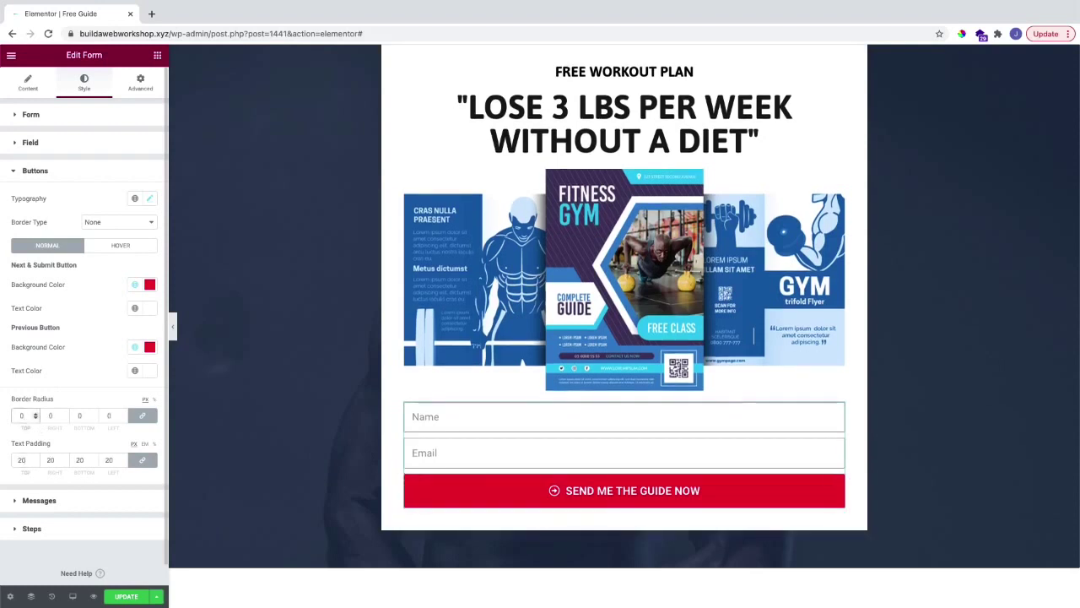
Step: Make both button backgrounds lime green and the button text the global Primary colour
click(147, 347)
click(86, 405)
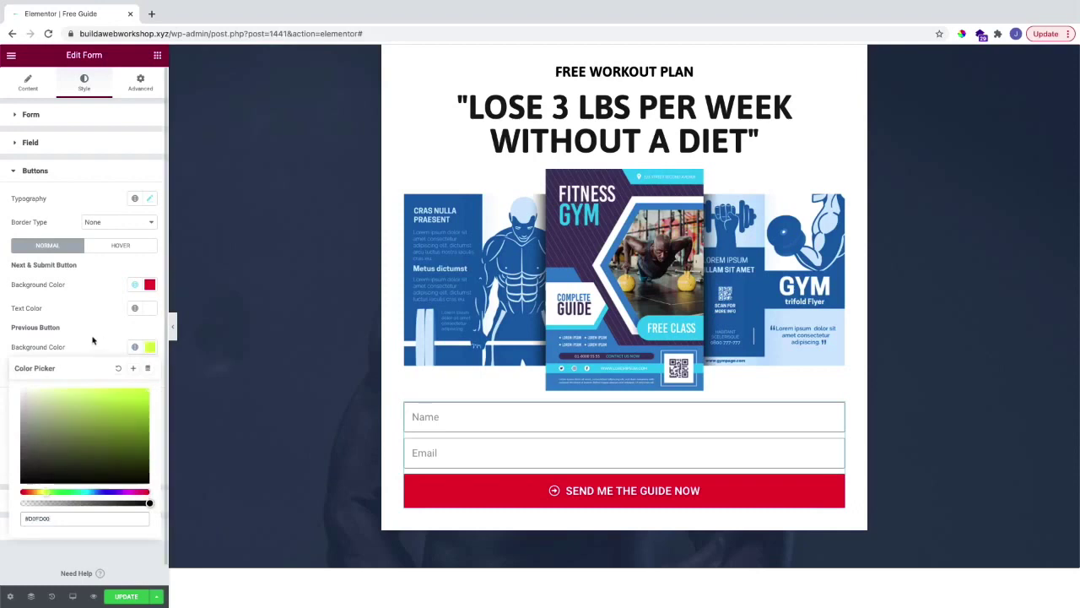
click(87, 337)
click(149, 284)
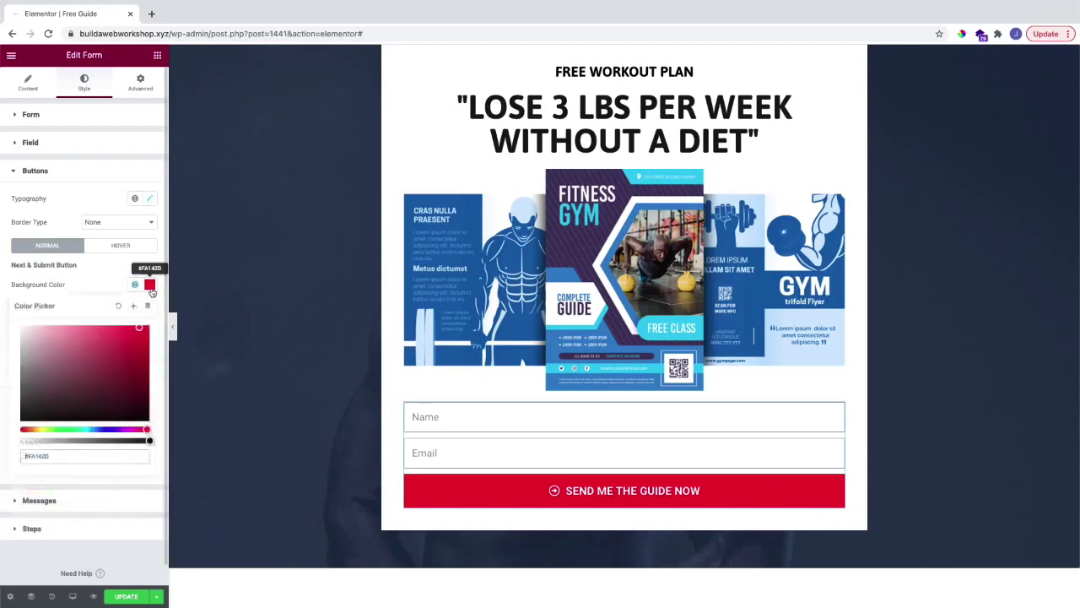
click(99, 287)
click(136, 309)
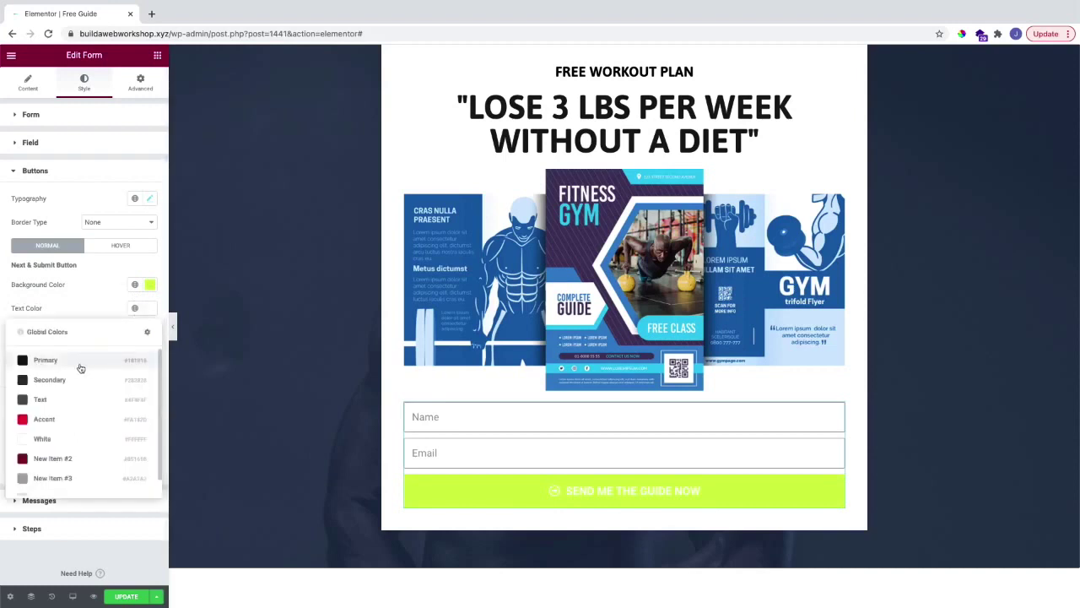
click(63, 361)
scroll(195, 321, up, 1)
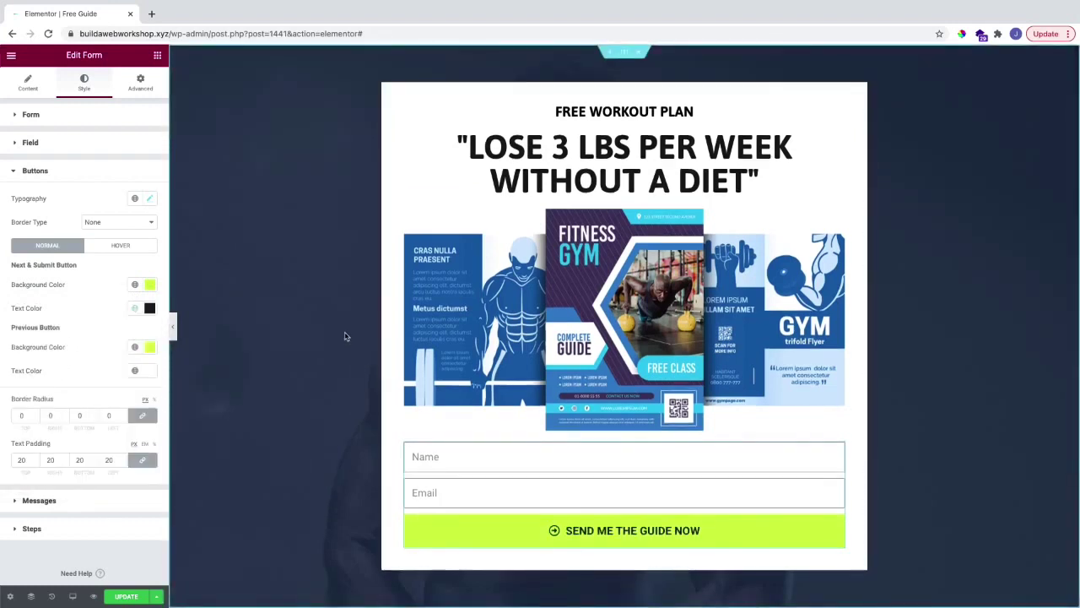
Step: Add a second column beside the headline card, move the form into it, and open the section settings
right_click(393, 99)
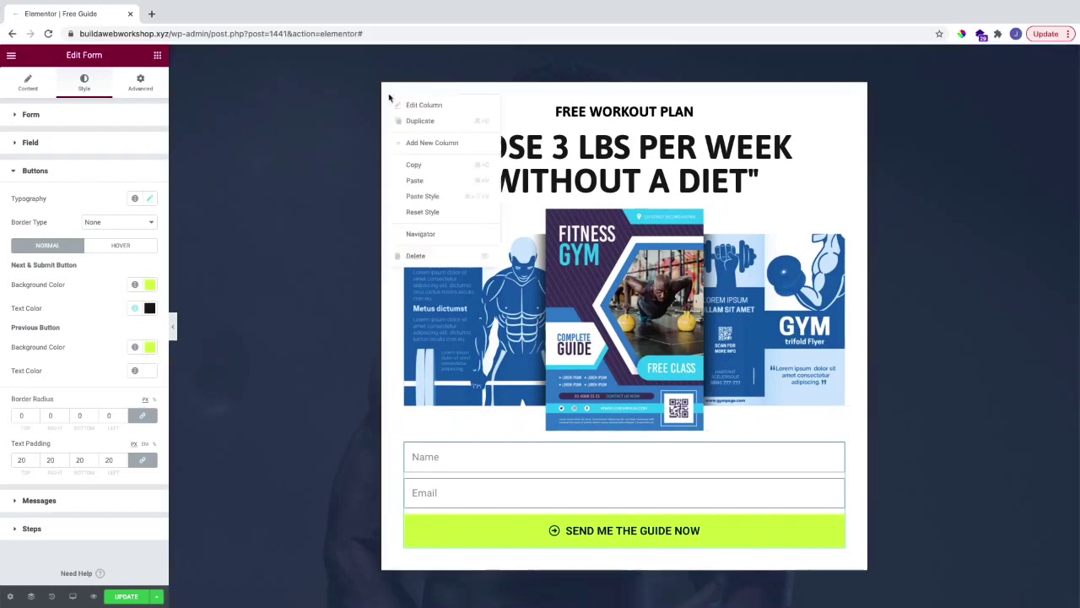
click(439, 143)
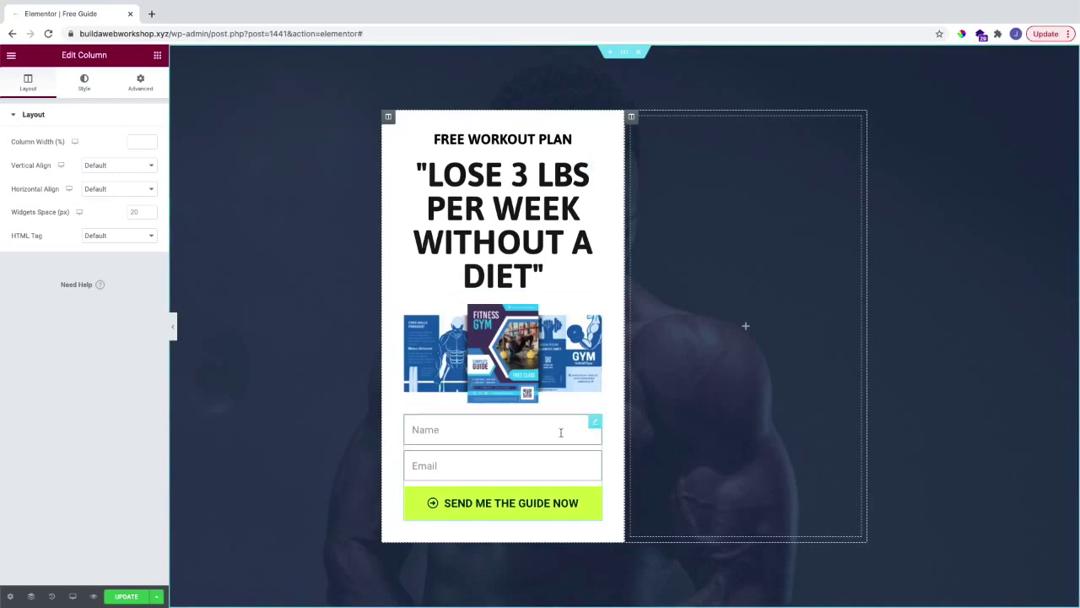
drag(593, 431, 687, 398)
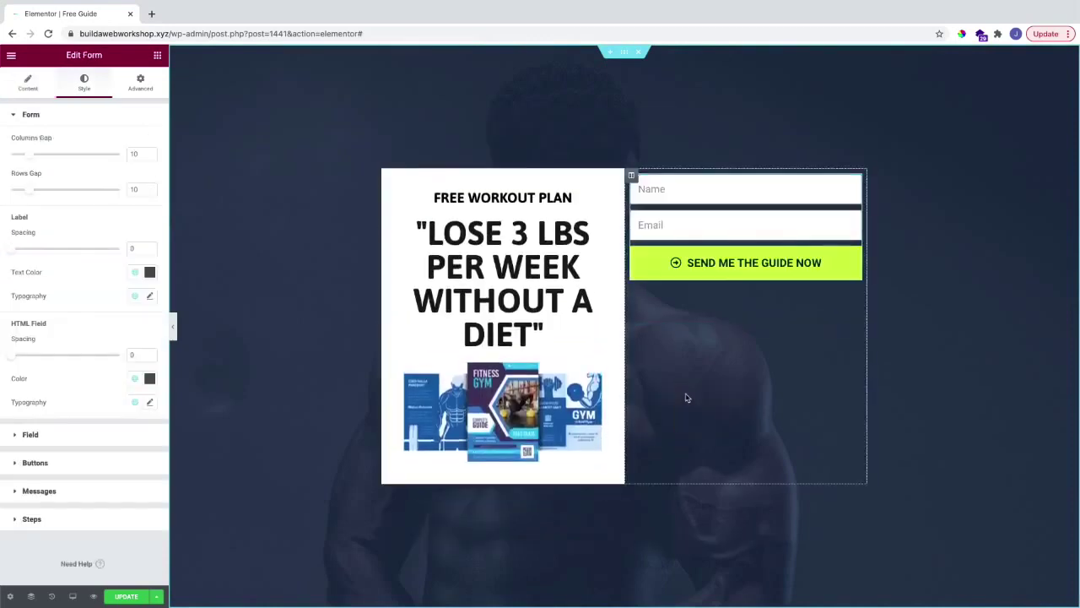
right_click(276, 305)
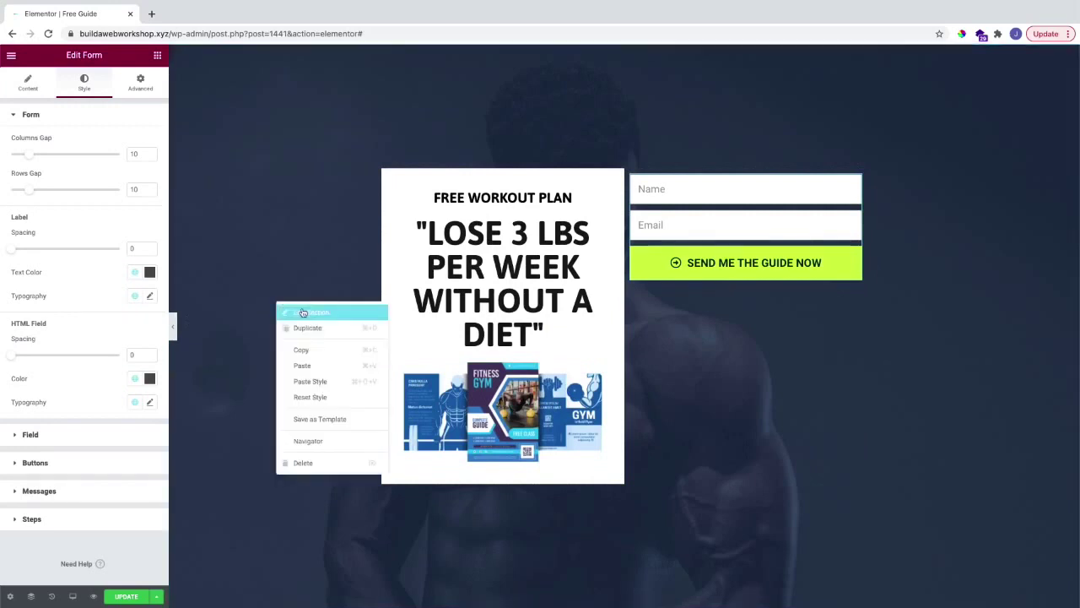
click(300, 312)
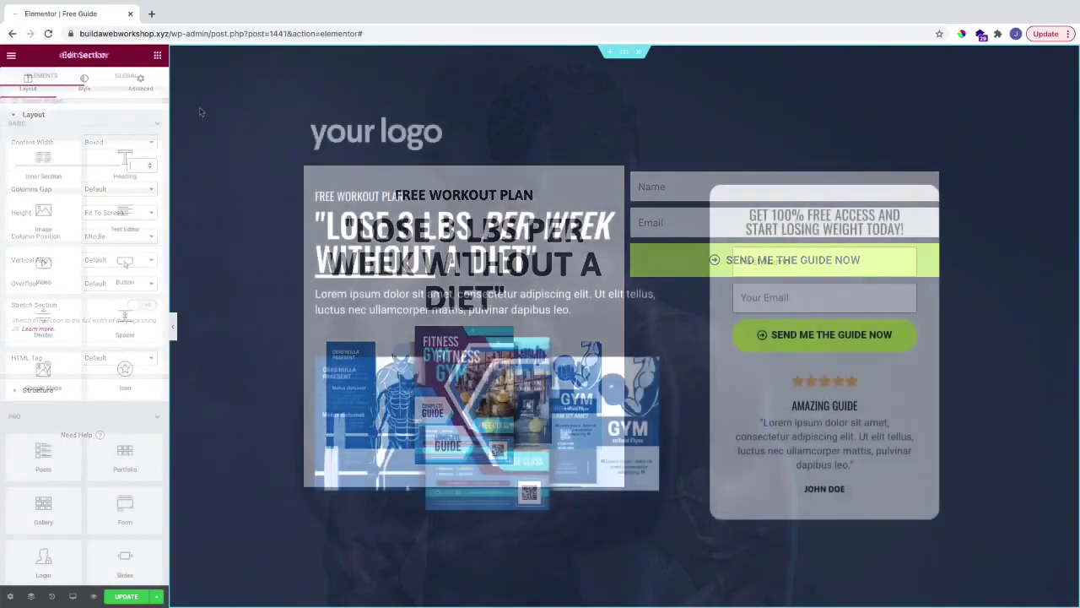
scroll(215, 120, down, 3)
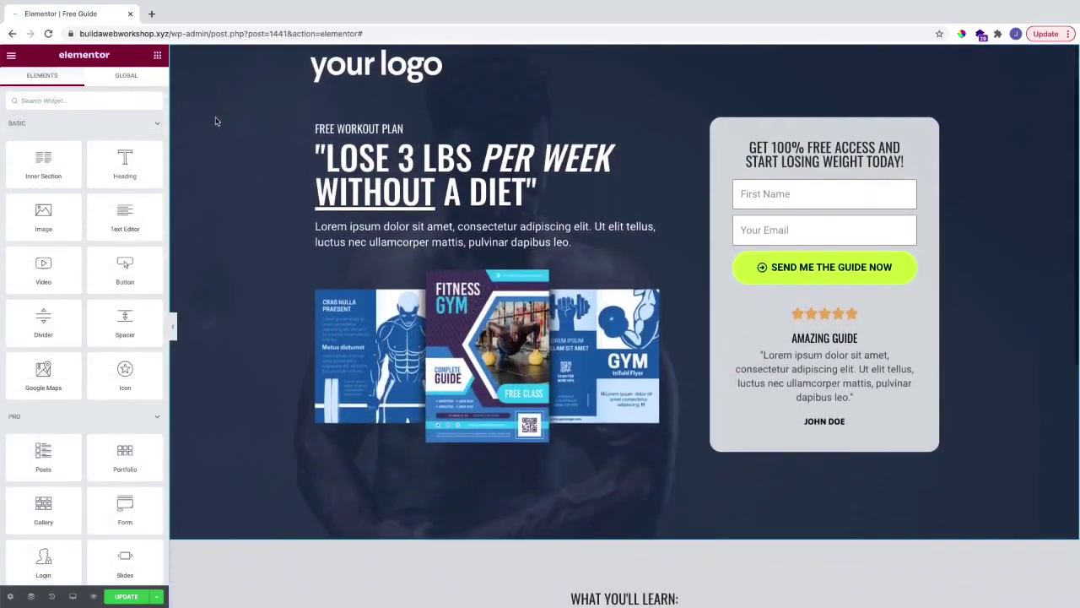
scroll(215, 121, down, 4)
scroll(214, 123, up, 1)
scroll(213, 123, up, 1)
scroll(213, 123, down, 1)
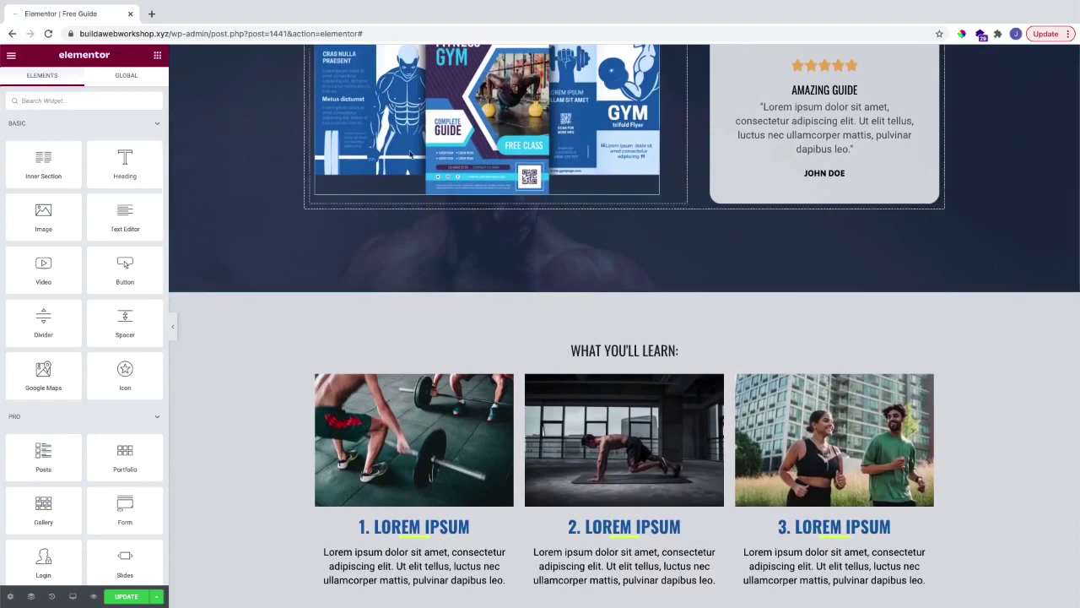
scroll(376, 152, up, 4)
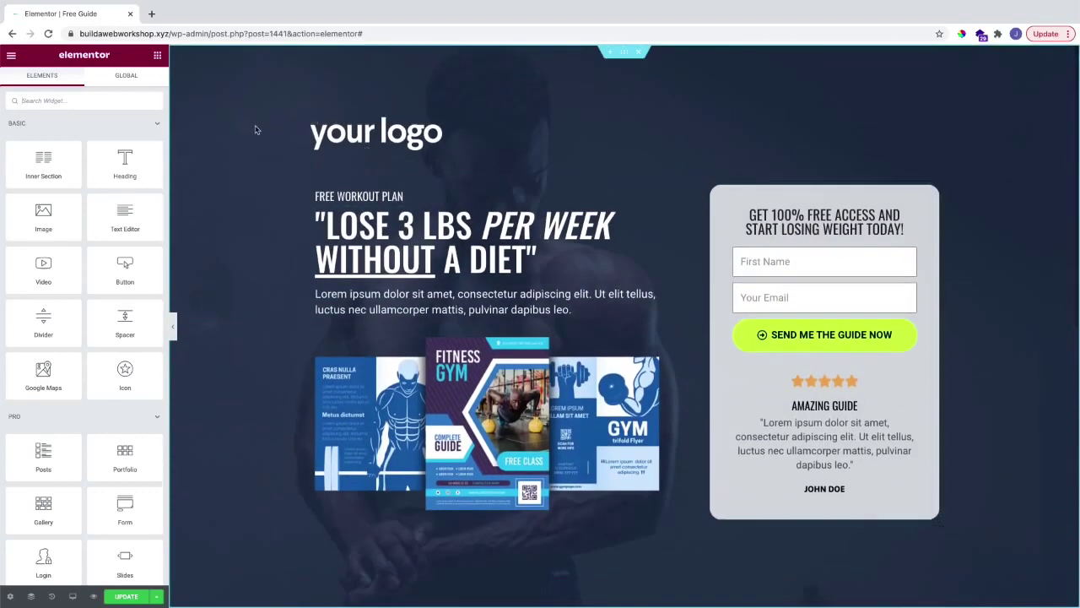
click(173, 326)
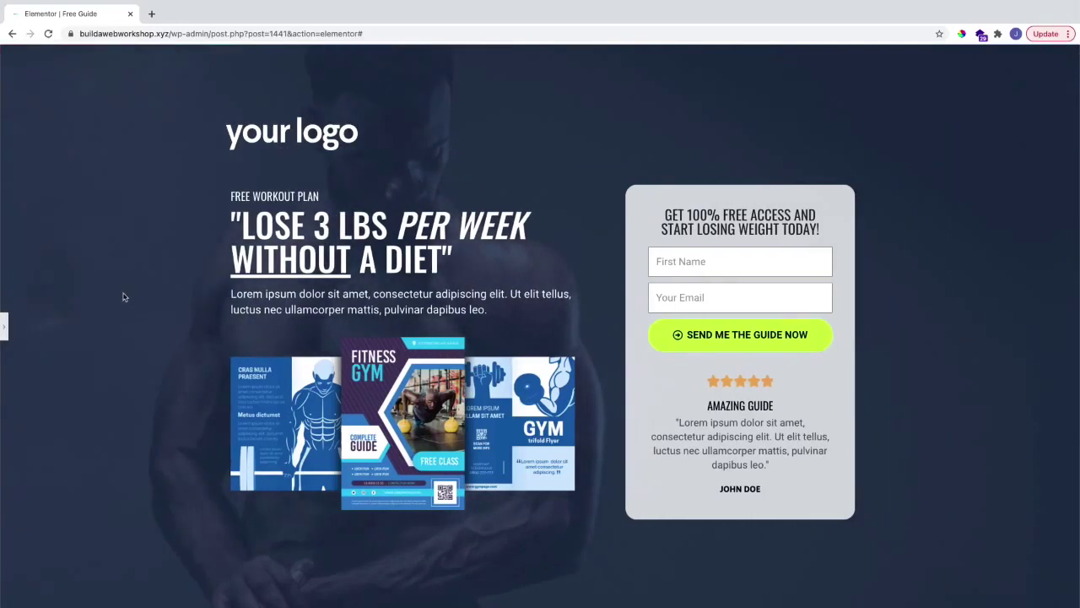
scroll(123, 297, down, 4)
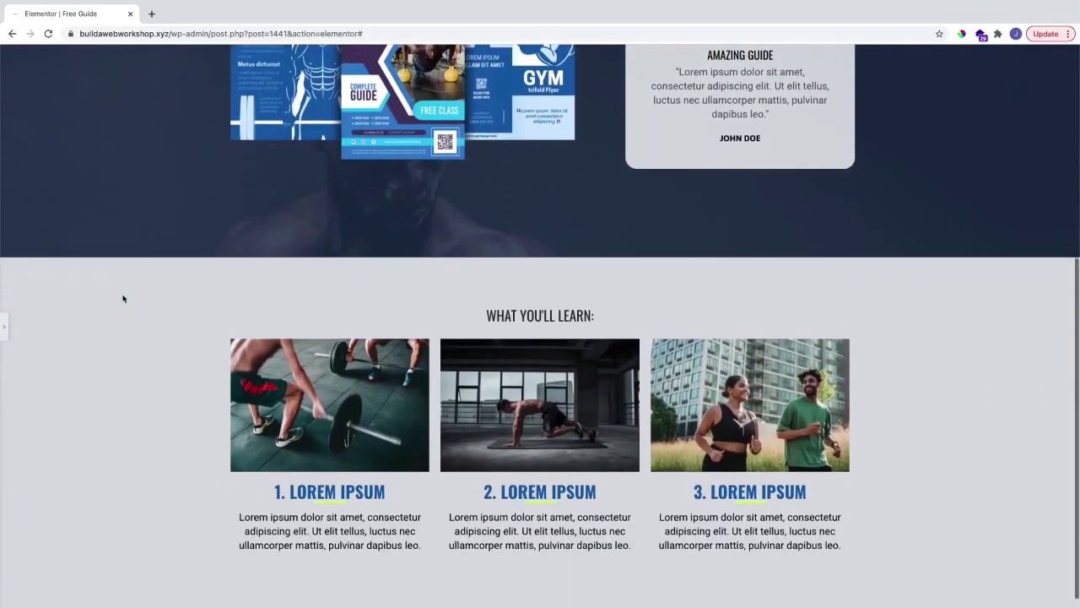
scroll(122, 298, up, 4)
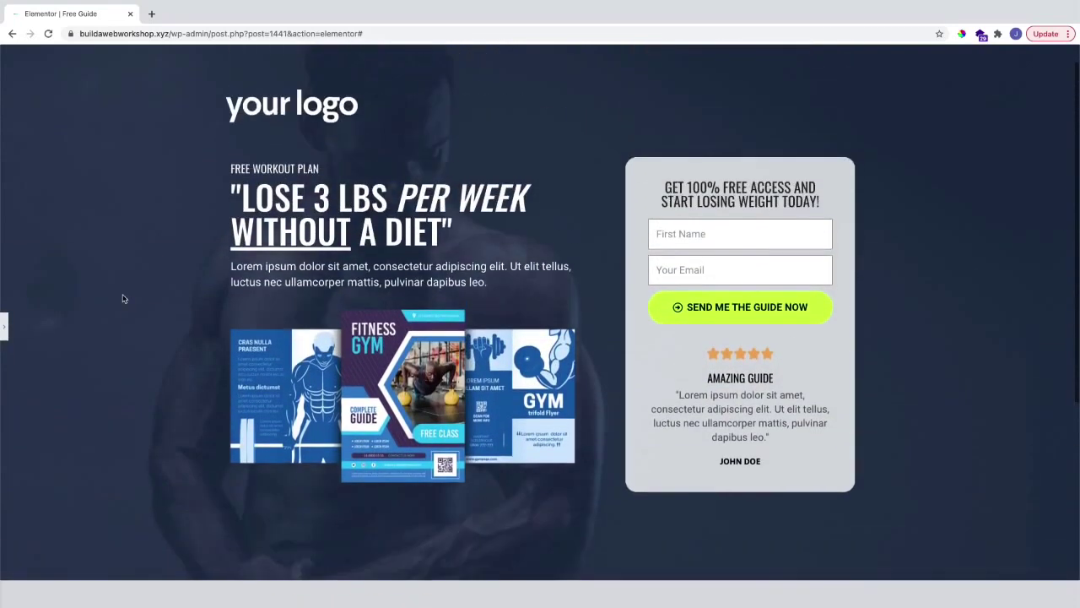
click(4, 326)
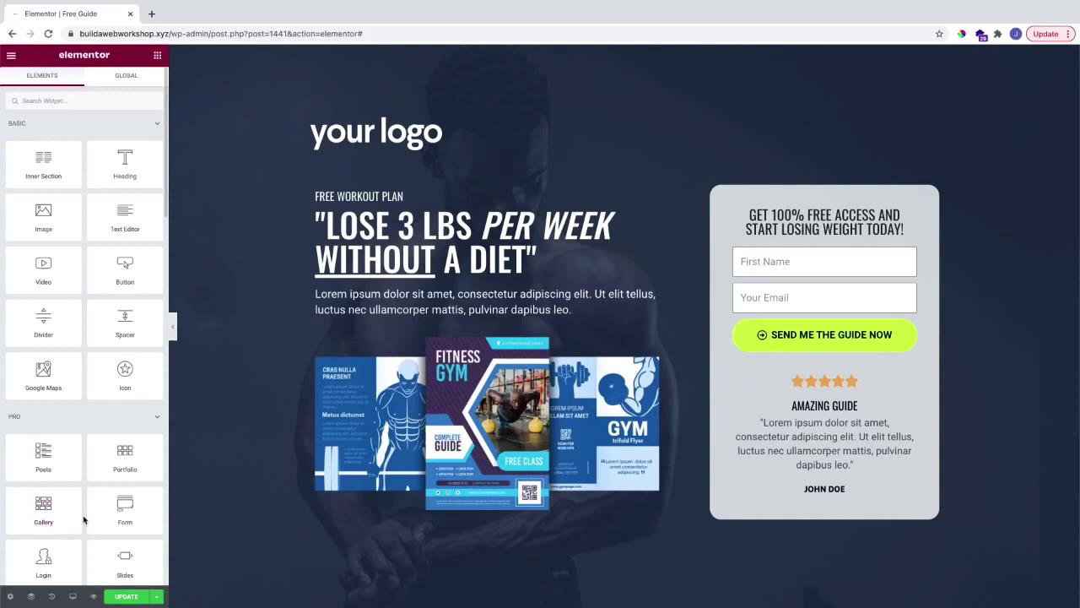
Step: In mobile preview, set the Free Guide headline's font size to 51 px, then return to desktop
click(74, 597)
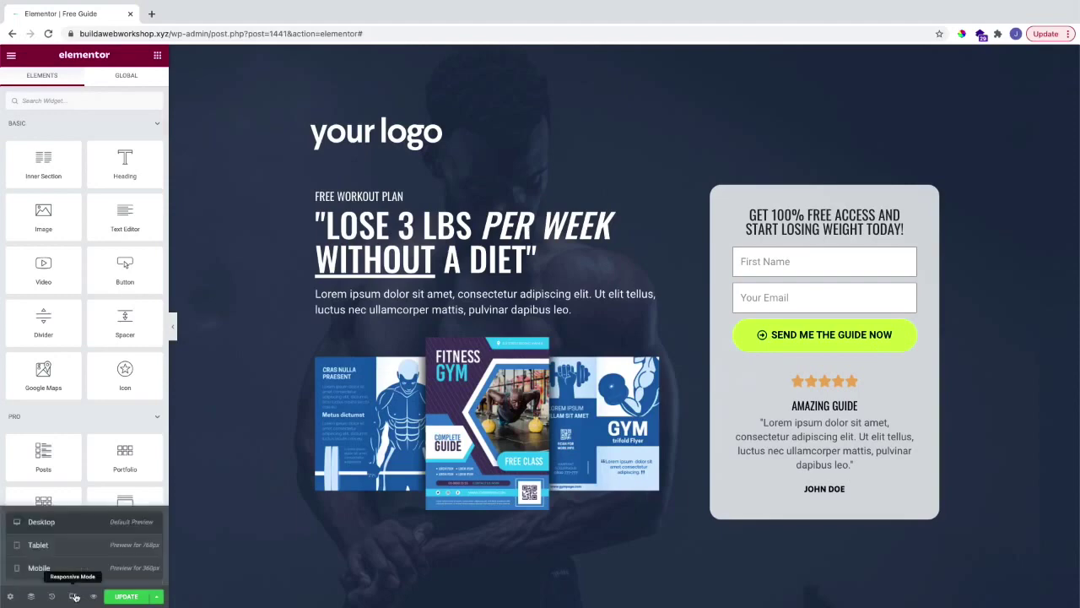
click(73, 550)
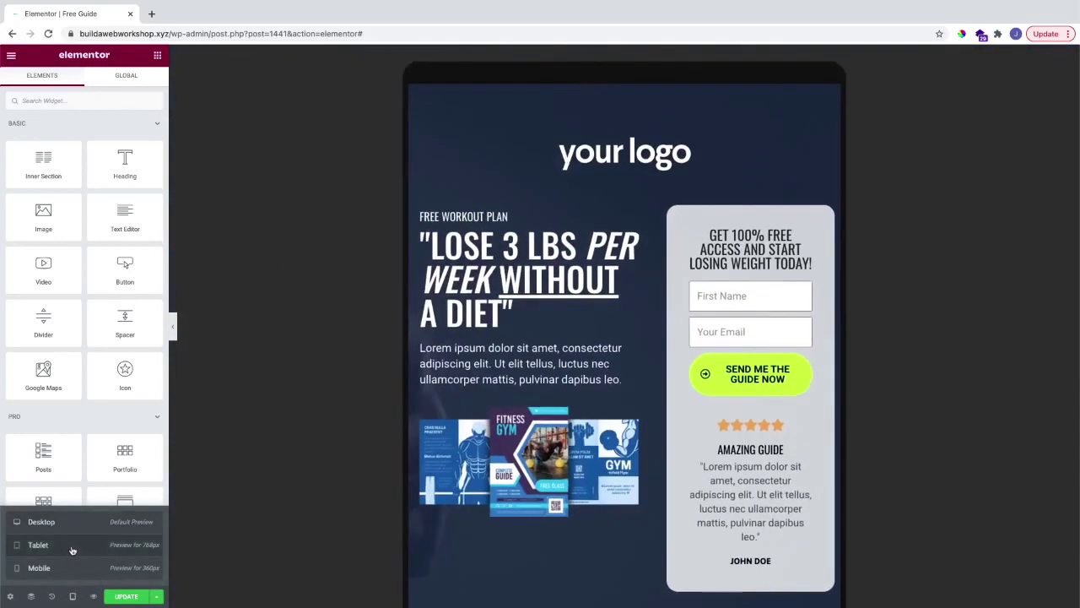
click(70, 567)
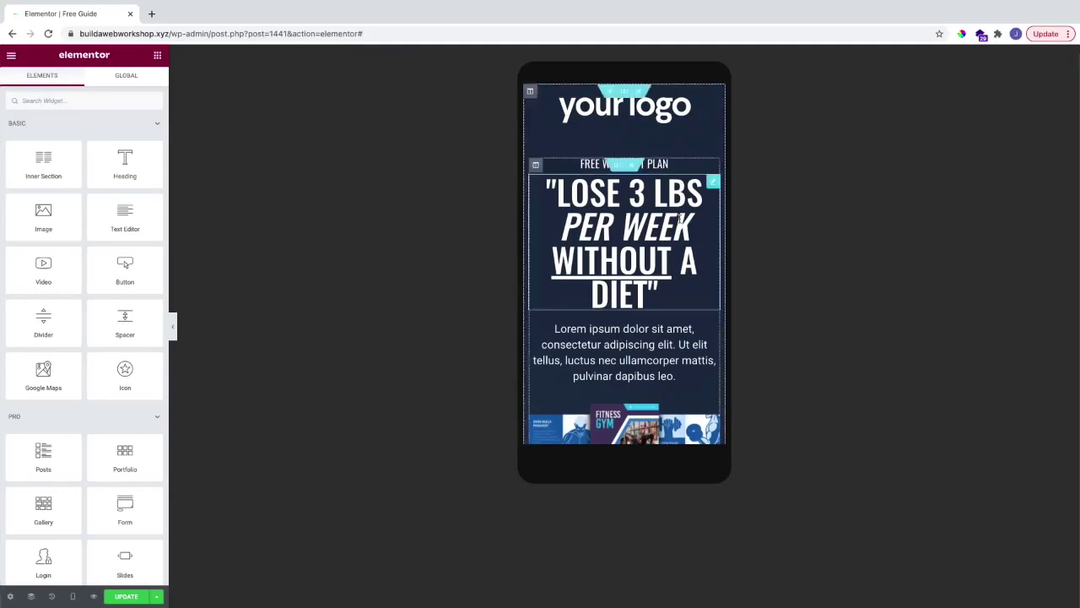
click(712, 182)
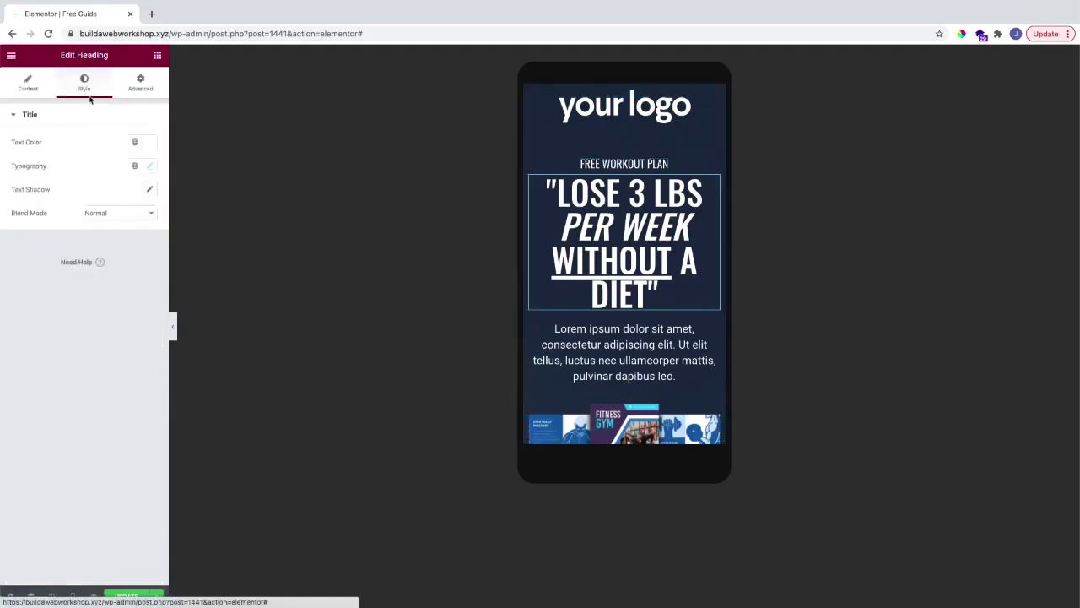
click(150, 167)
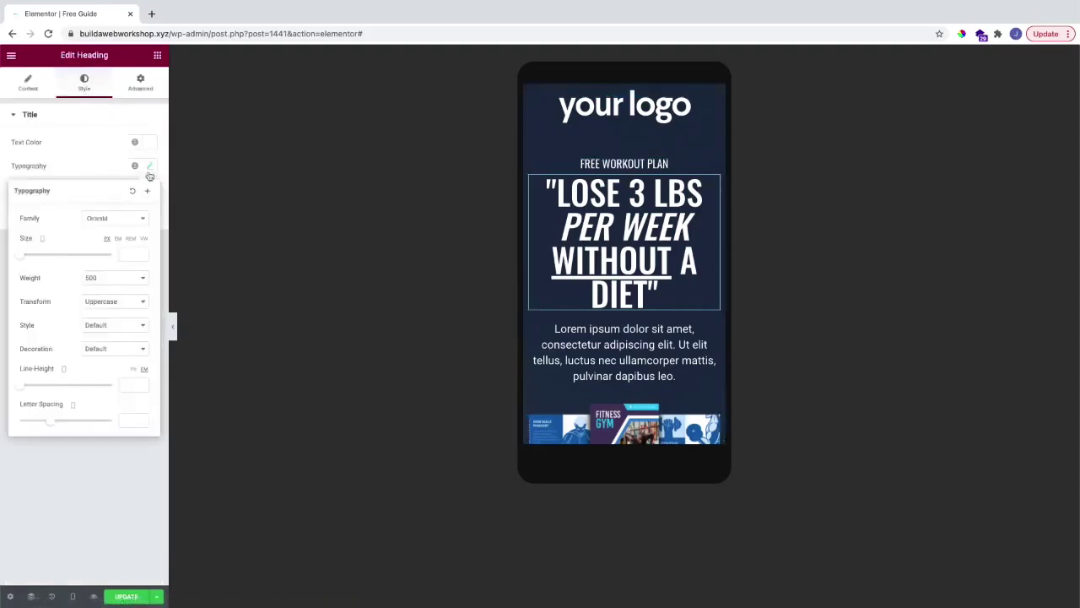
drag(34, 255, 44, 256)
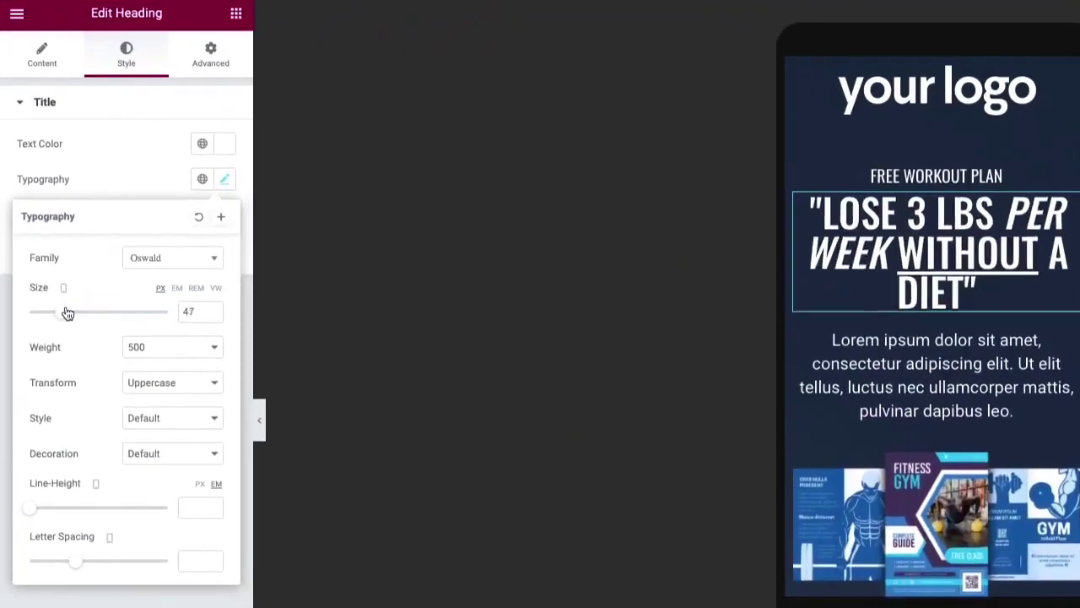
drag(68, 313, 66, 311)
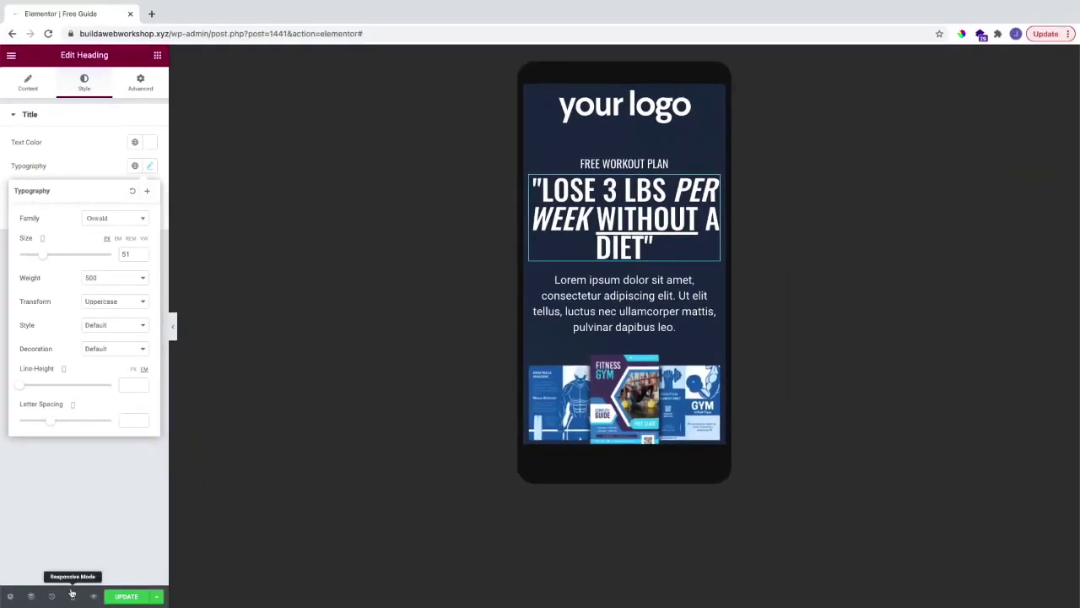
click(72, 596)
click(42, 523)
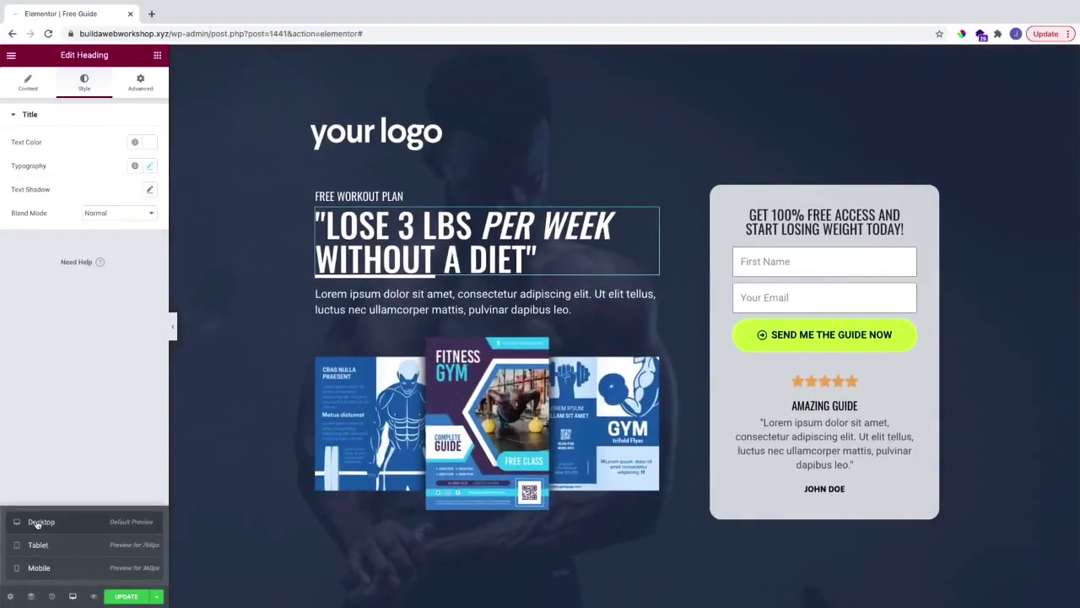
Step: In mobile preview, give the hero section 20 px linked padding on all sides
click(72, 597)
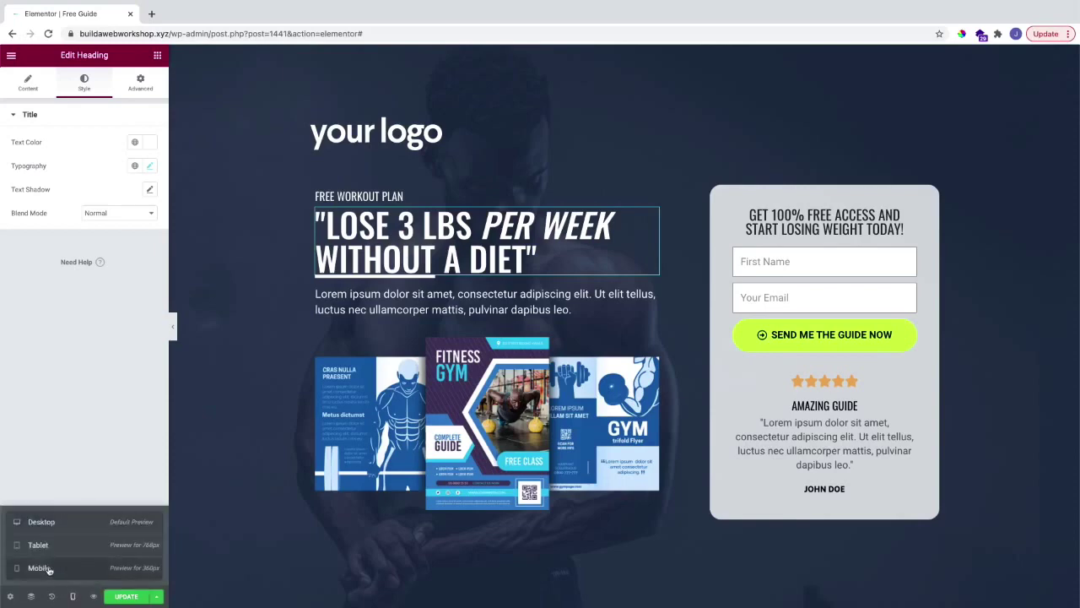
click(39, 568)
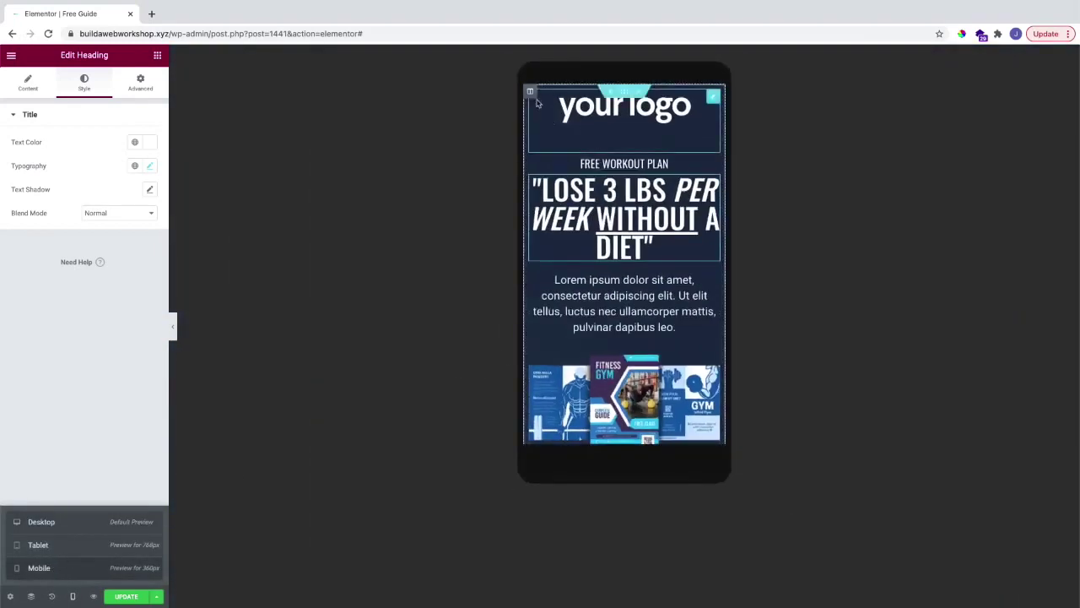
click(624, 90)
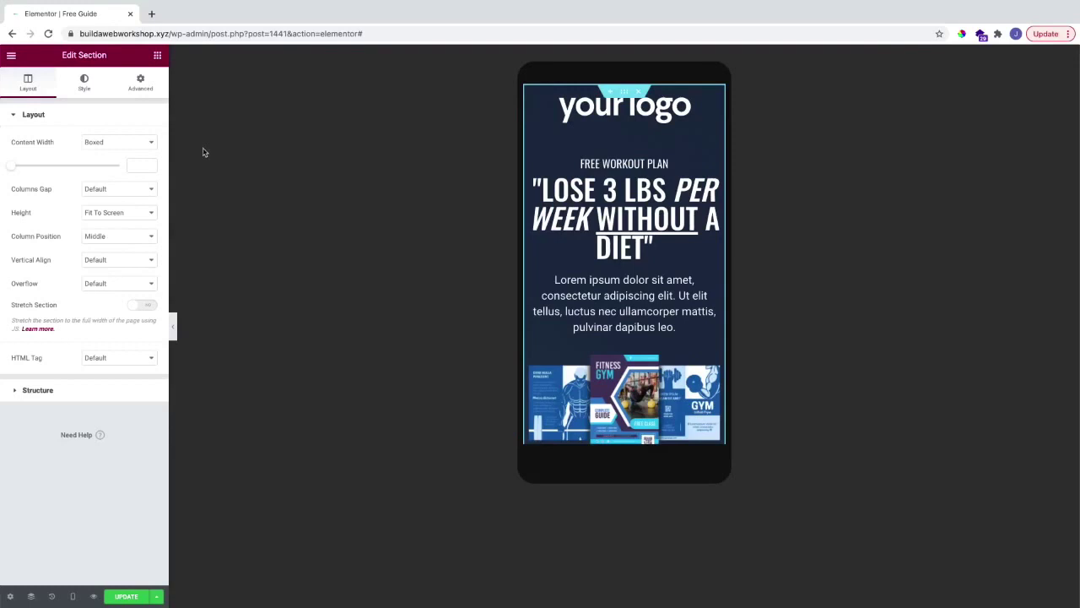
click(140, 82)
click(23, 198)
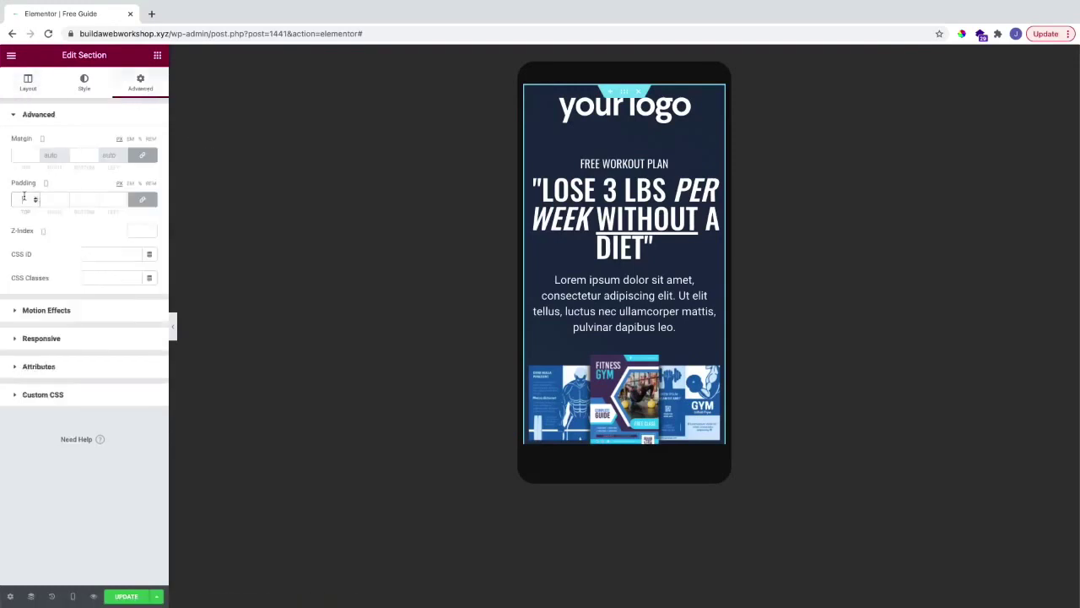
text(20)
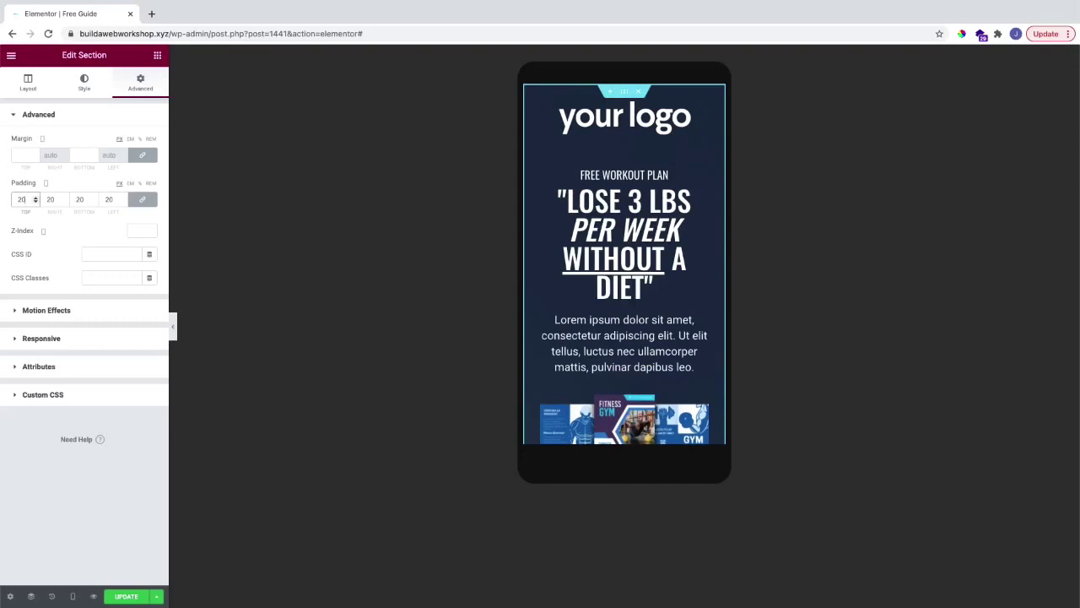
click(56, 237)
scroll(616, 241, down, 10)
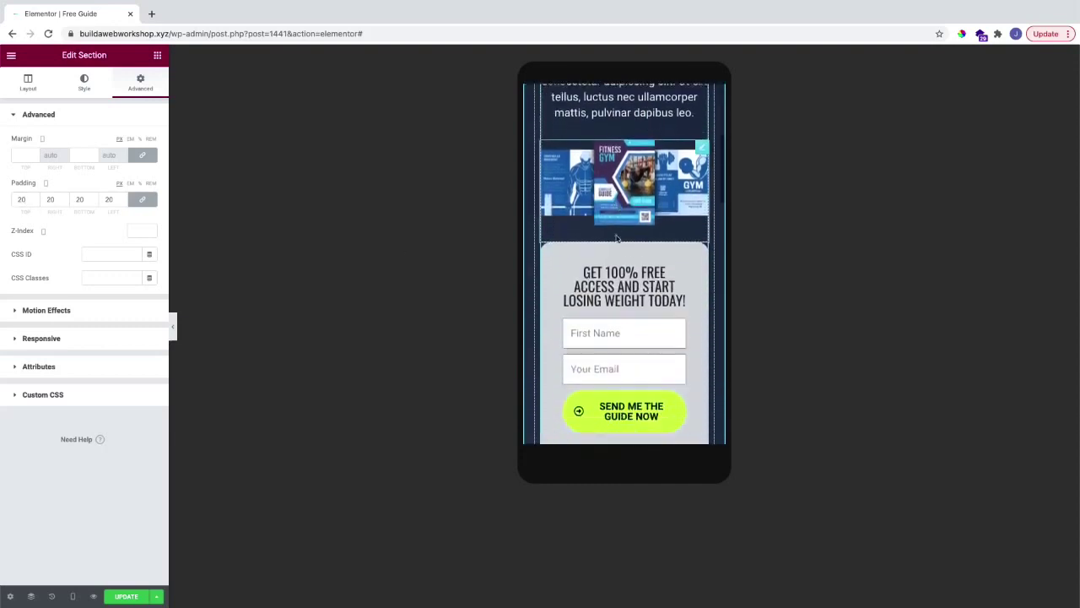
scroll(616, 240, down, 5)
scroll(624, 279, up, 8)
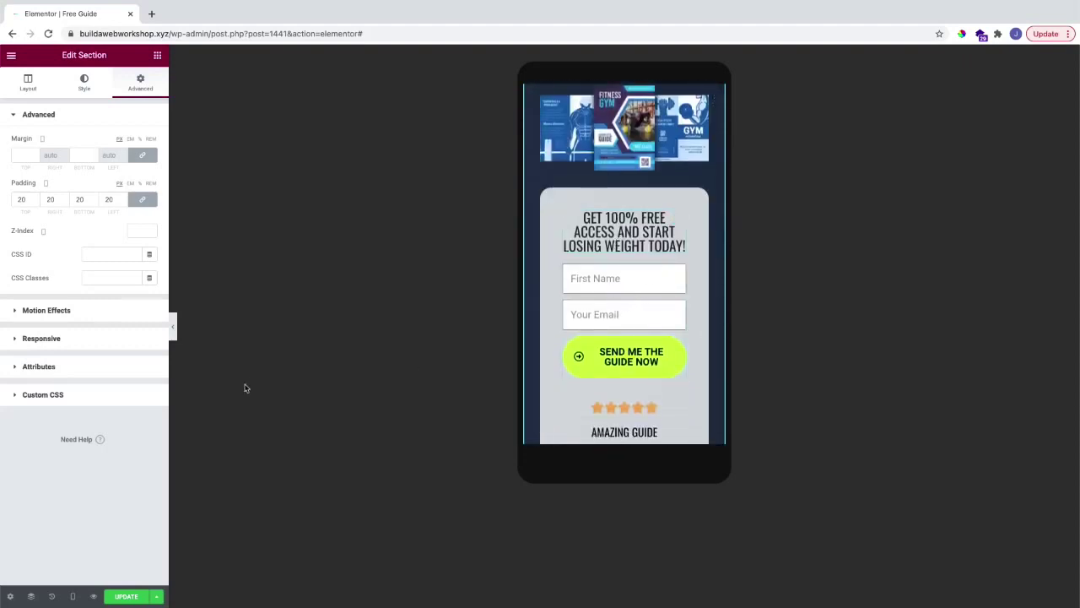
Step: Save the Free Guide page and switch the preview back to desktop
click(125, 598)
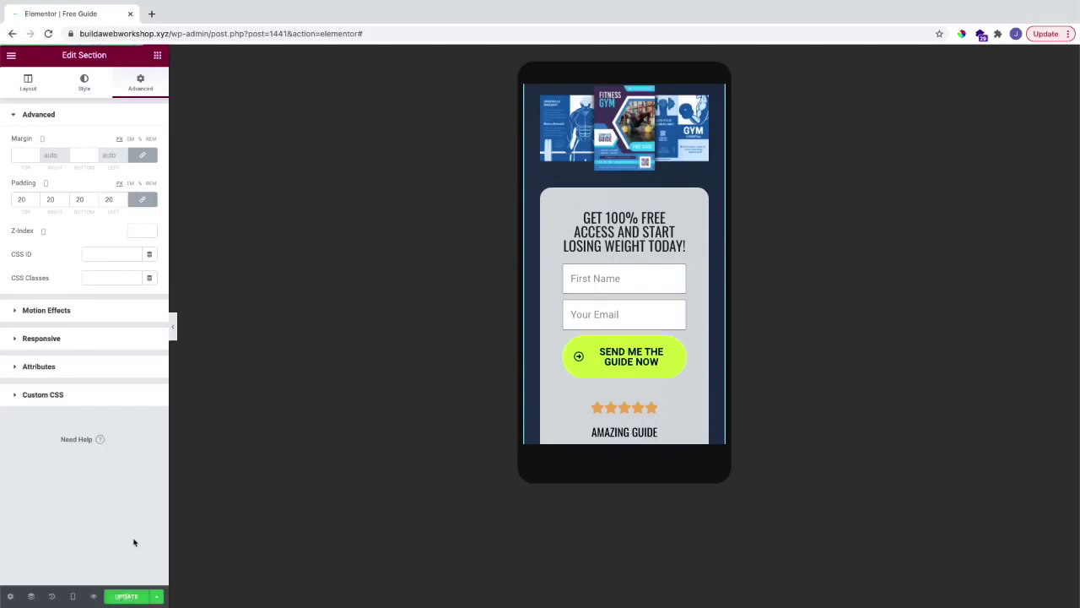
click(73, 595)
click(41, 521)
scroll(426, 447, up, 4)
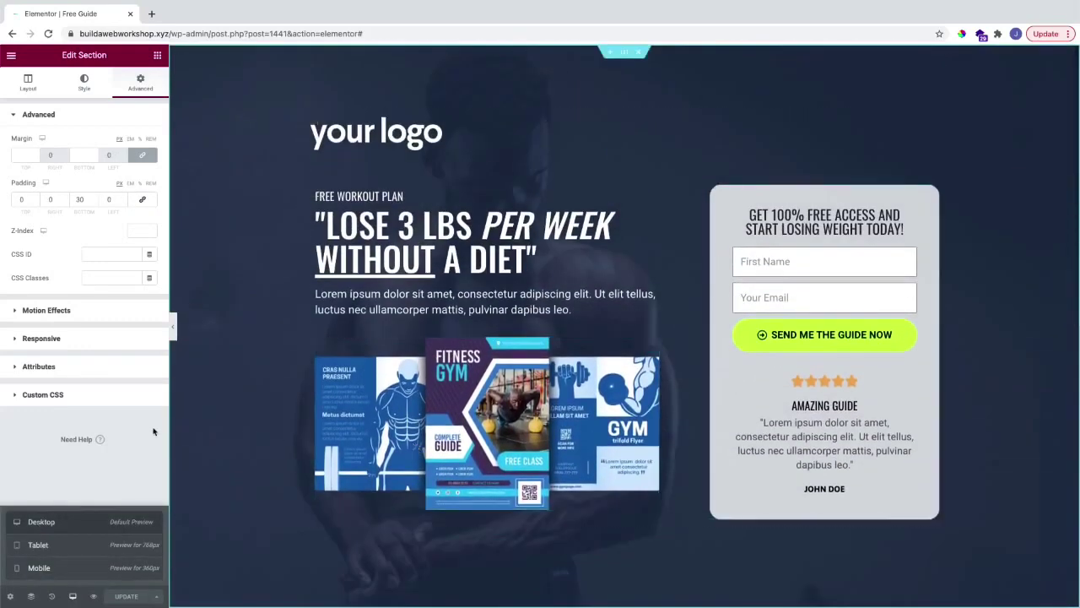
click(153, 431)
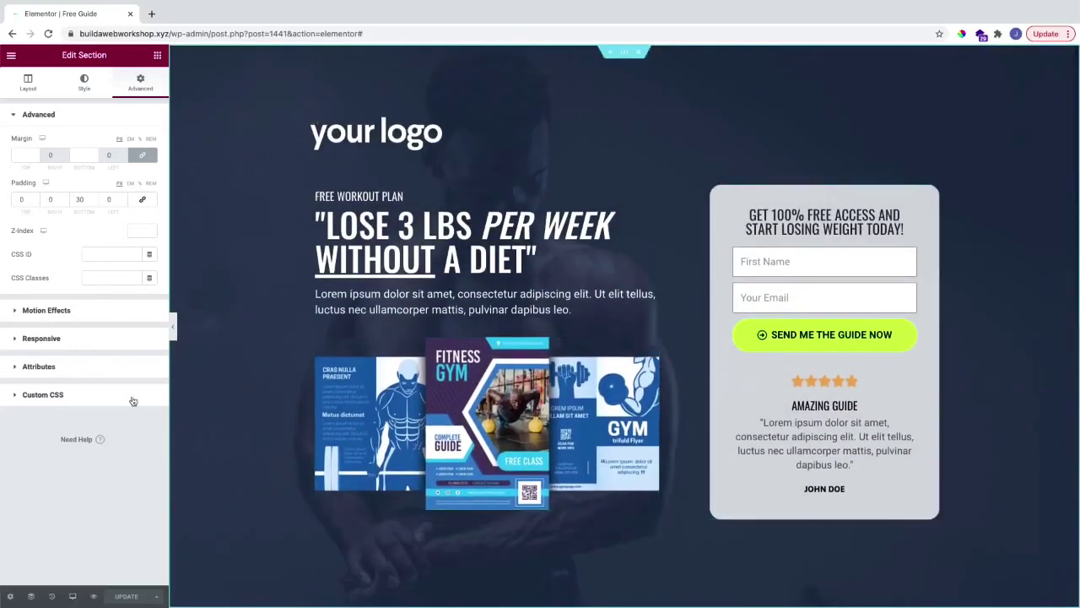
click(157, 55)
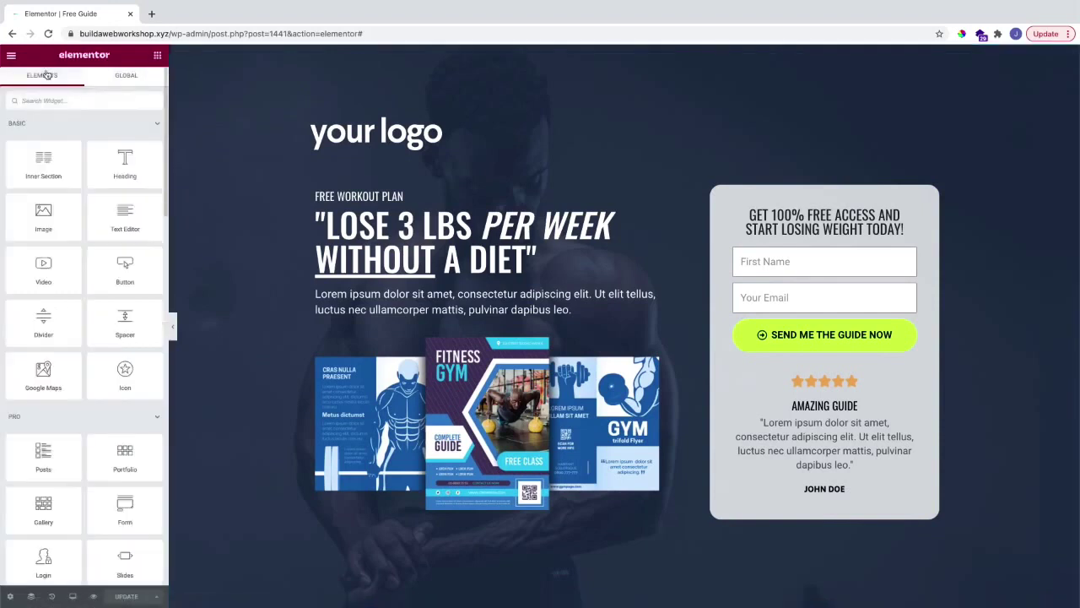
Step: Exit Elementor to the dashboard and start a new page from the Pages list
click(12, 57)
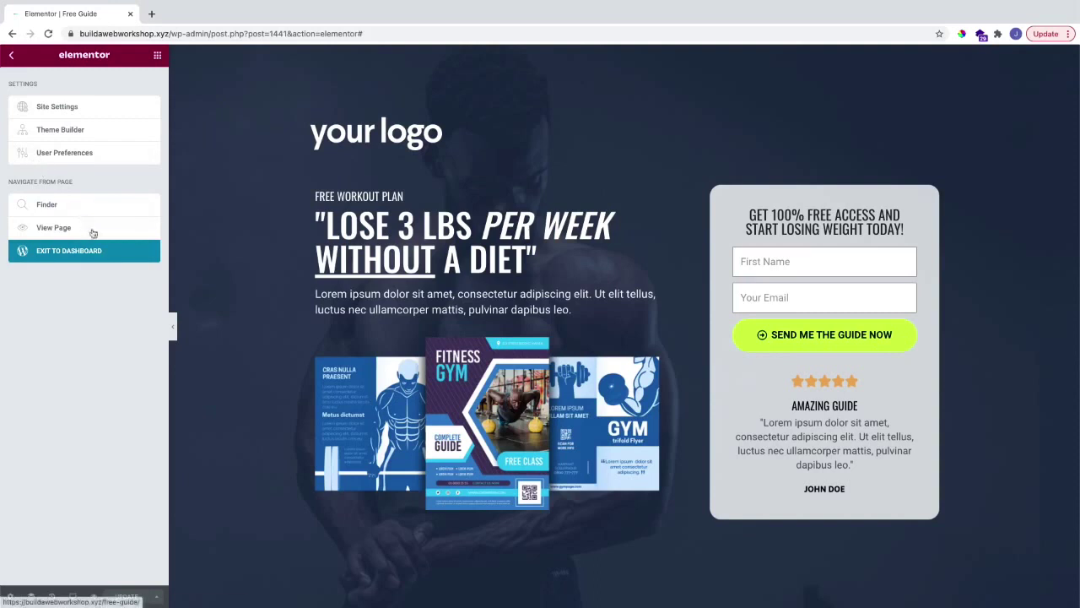
click(107, 257)
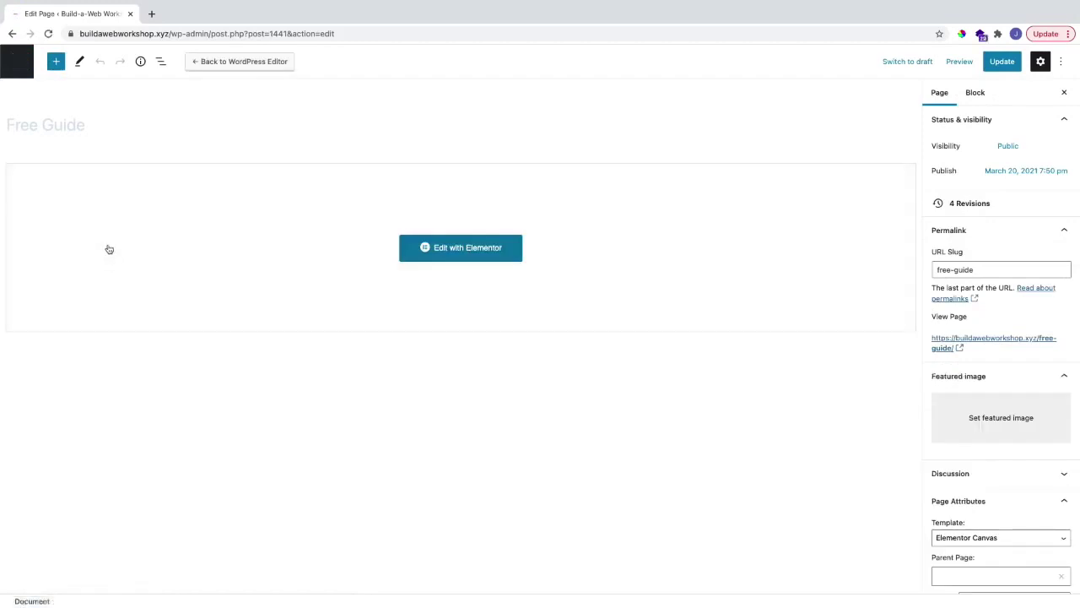
click(22, 70)
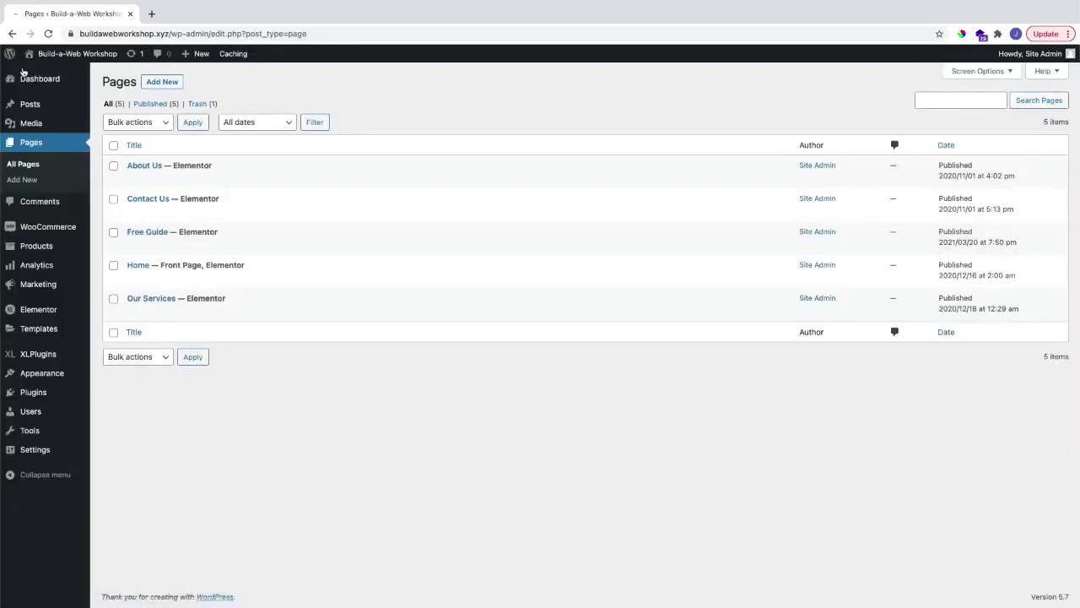
click(161, 82)
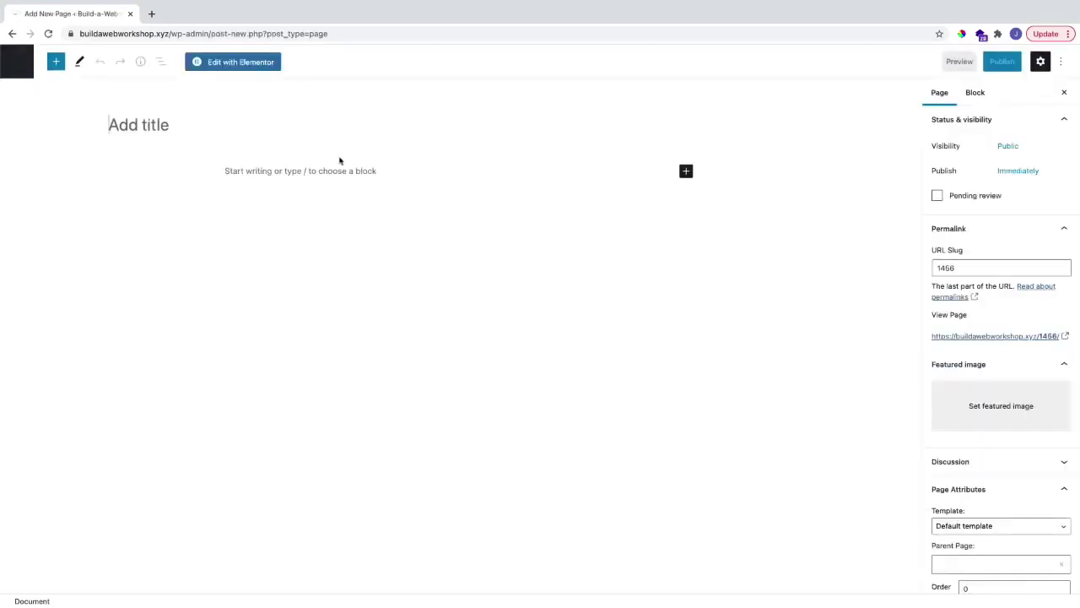
Step: Title the page 'Thank you' with no sidebar, full-width stretched layout, all elements disabled, transparent header off
text(Thank you)
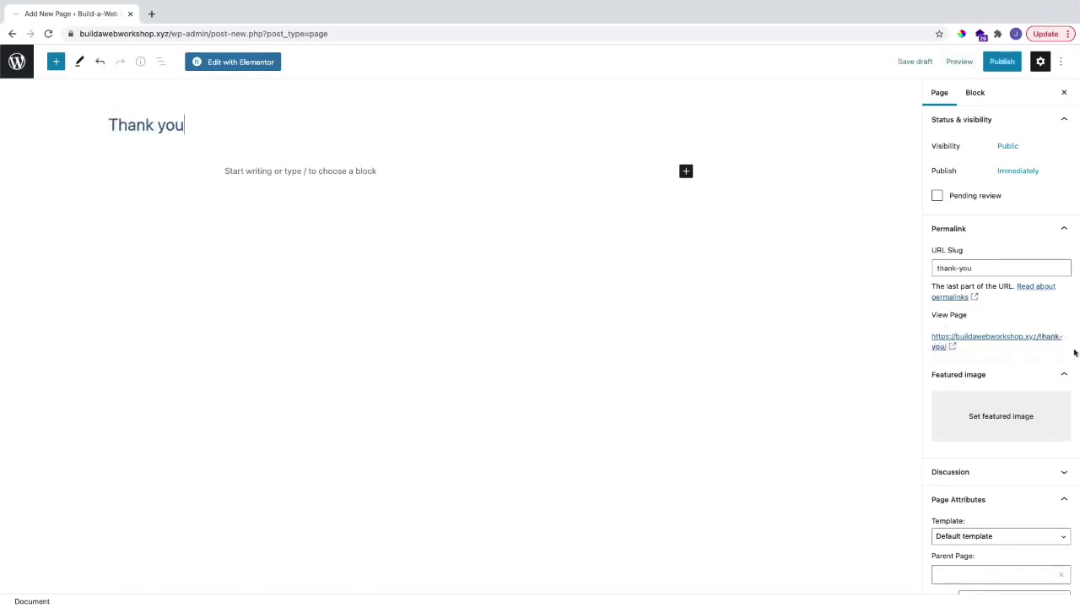
scroll(995, 371, down, 3)
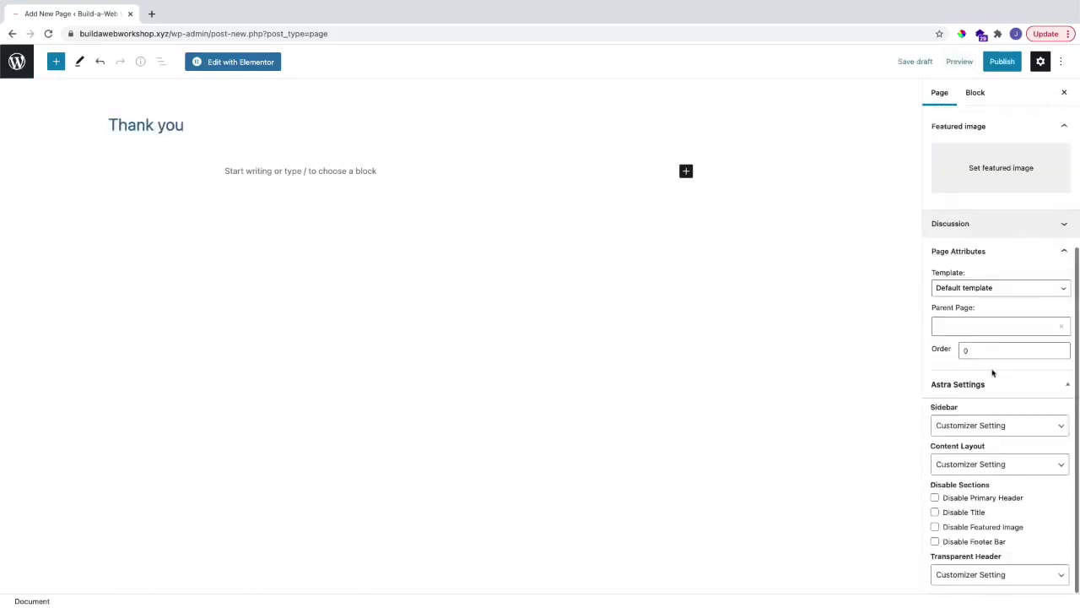
click(984, 428)
click(972, 467)
click(987, 464)
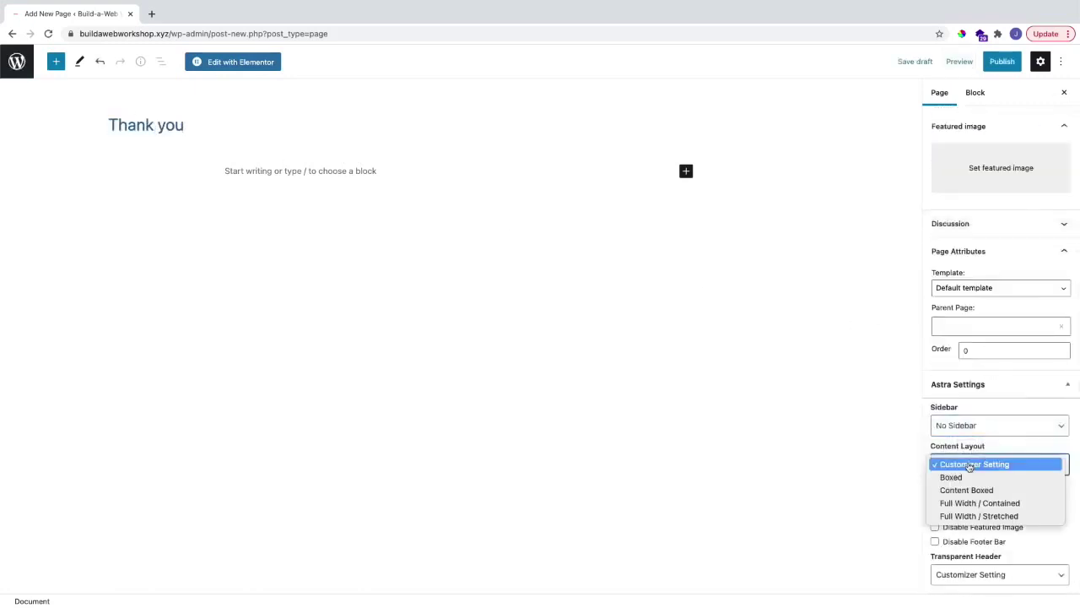
click(975, 514)
click(934, 497)
click(935, 512)
click(935, 526)
click(935, 541)
click(942, 574)
click(947, 556)
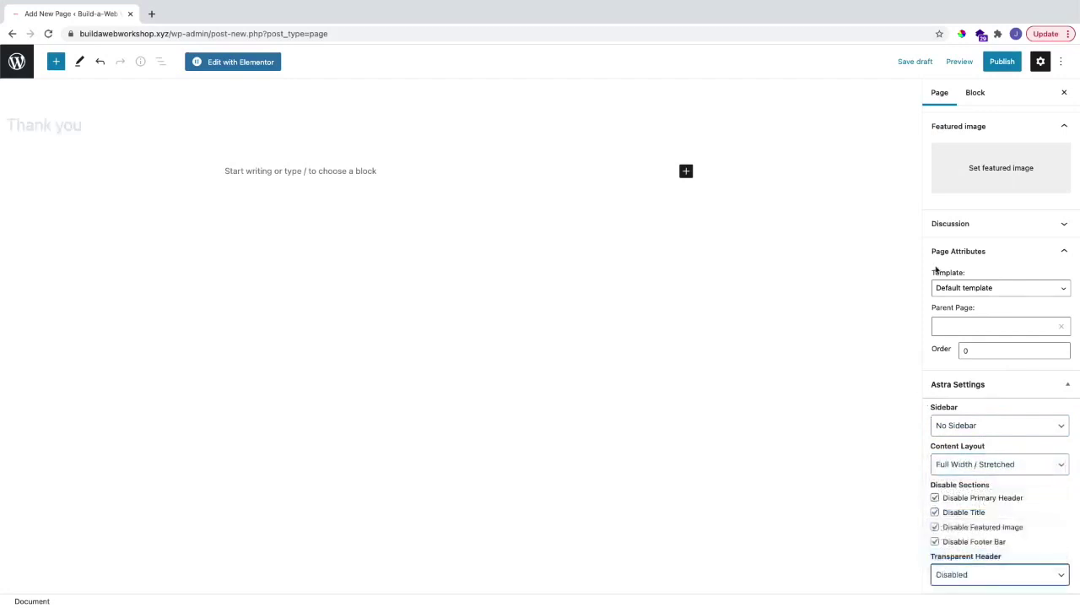
Step: Publish the Thank you page and open it in Elementor
click(996, 64)
click(983, 64)
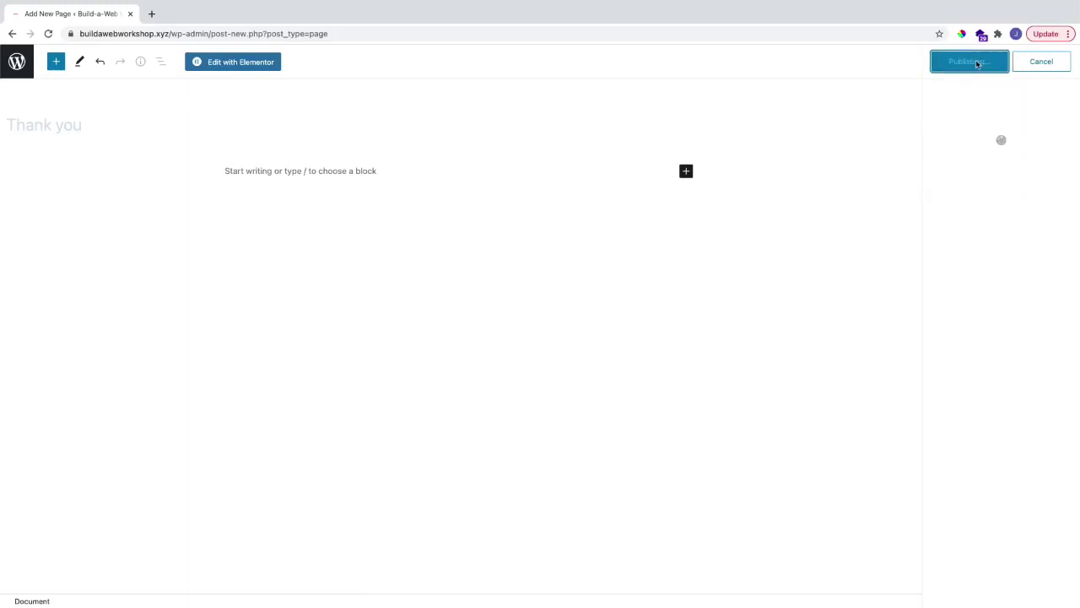
click(241, 61)
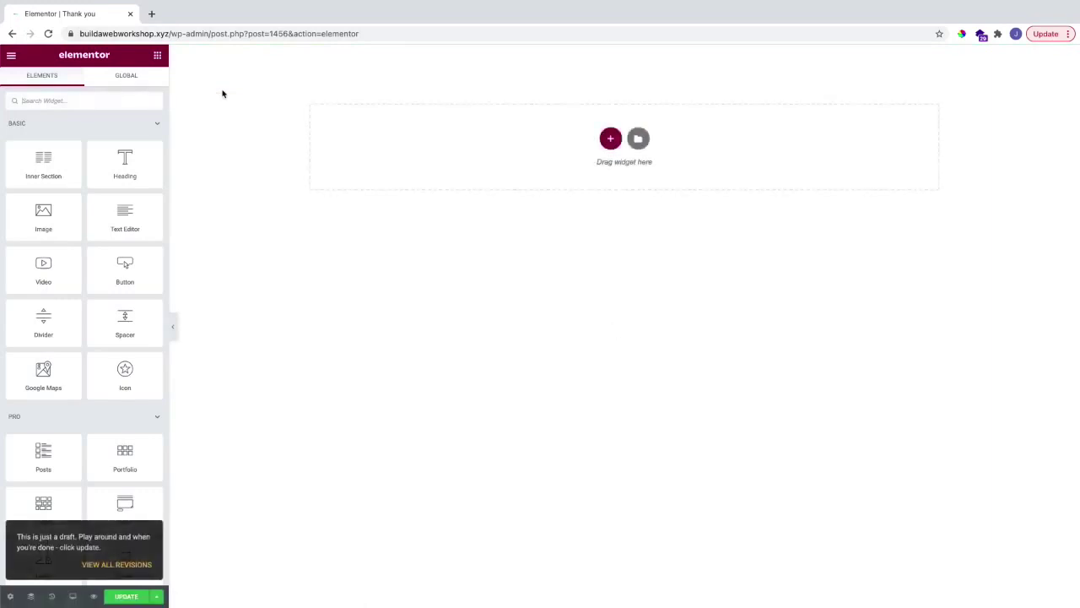
click(75, 128)
click(75, 128)
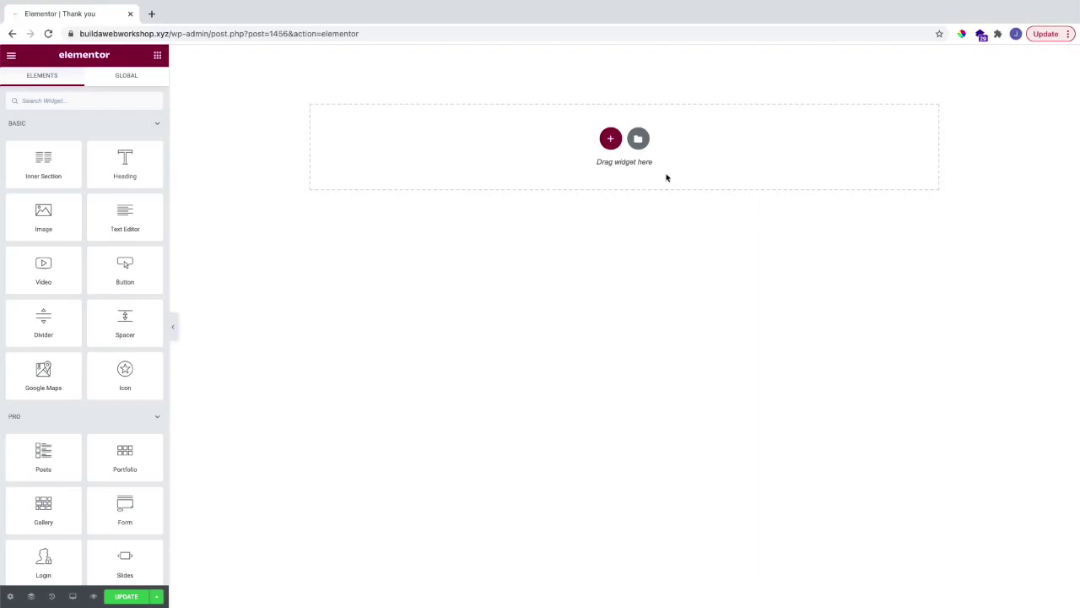
Step: Import the Thank You Page template file into the library and insert it into the page
click(639, 140)
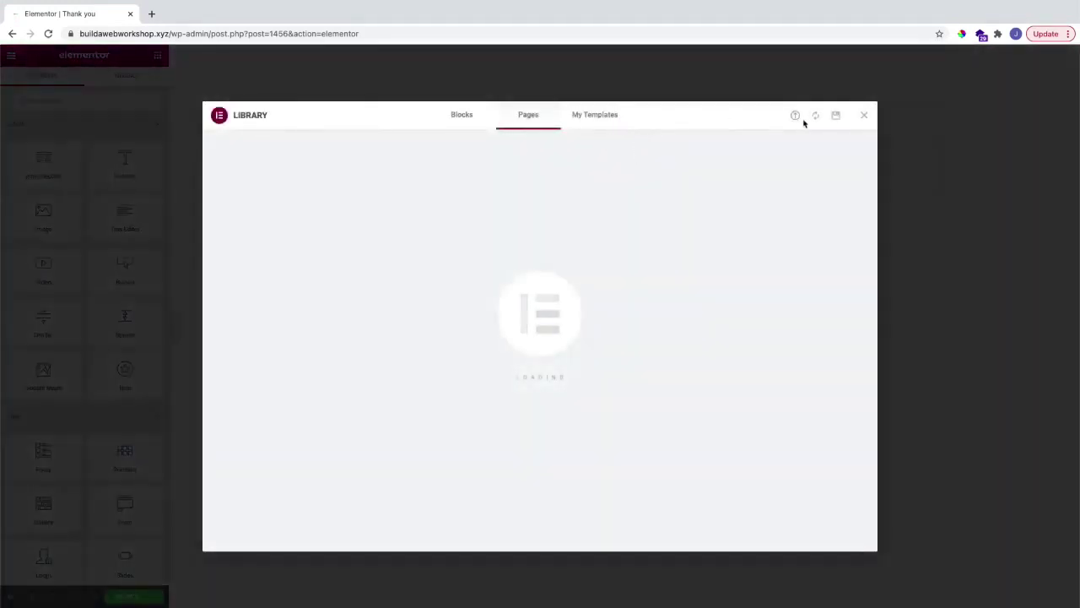
click(794, 118)
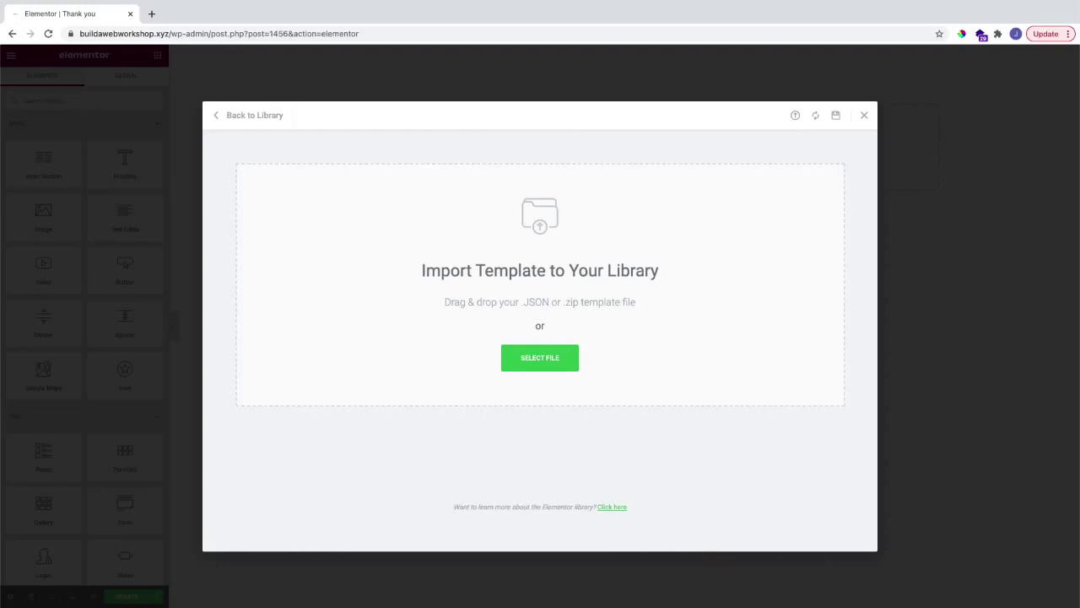
drag(372, 221, 520, 268)
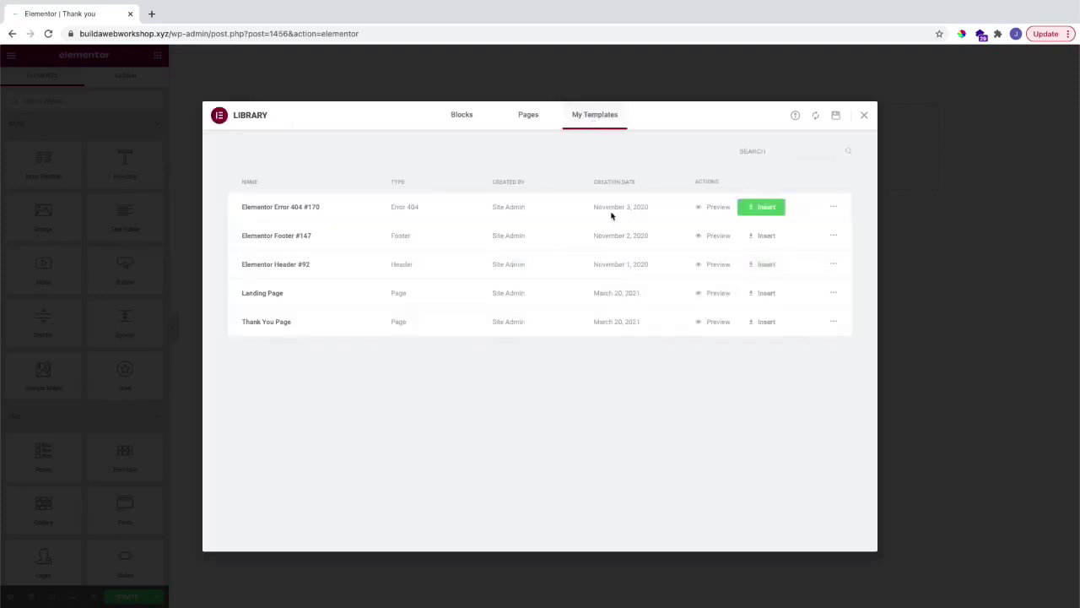
click(749, 324)
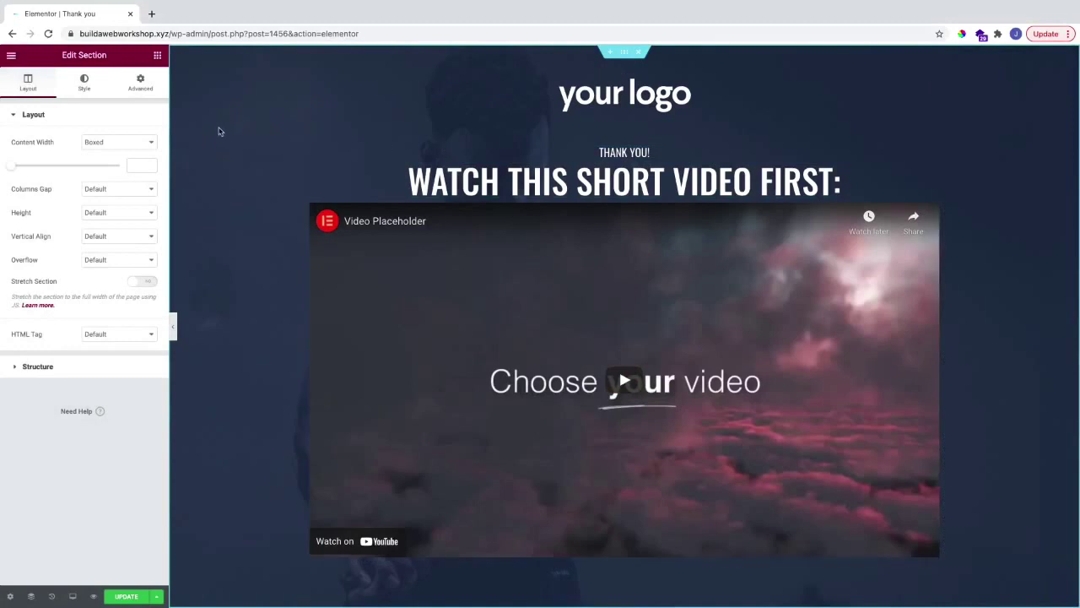
Step: Review the $200-to-$100 upsell offer section and save the Thank you page
click(157, 56)
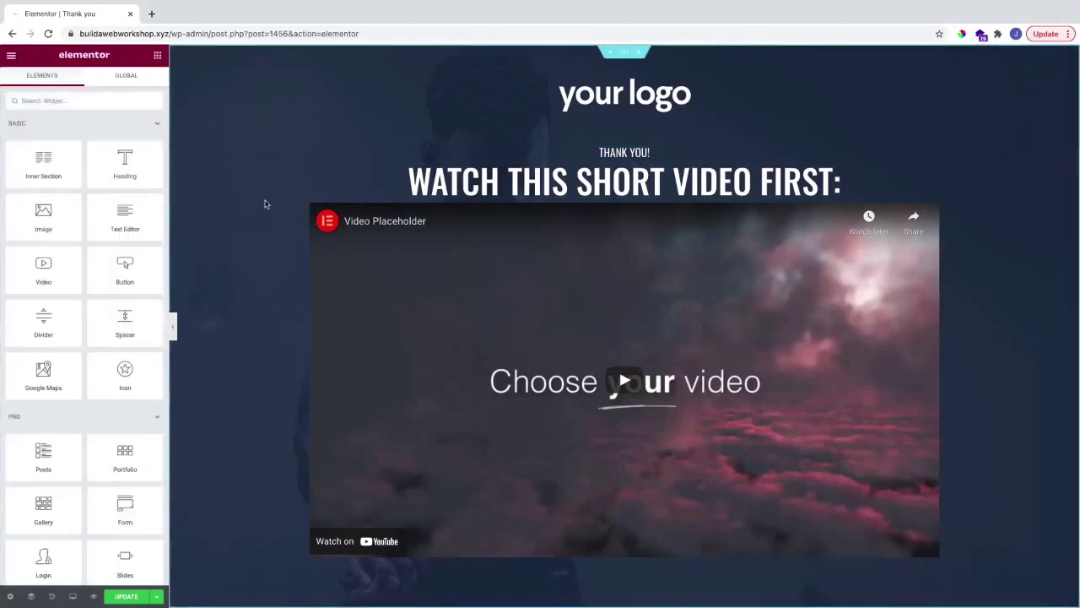
scroll(265, 205, down, 1)
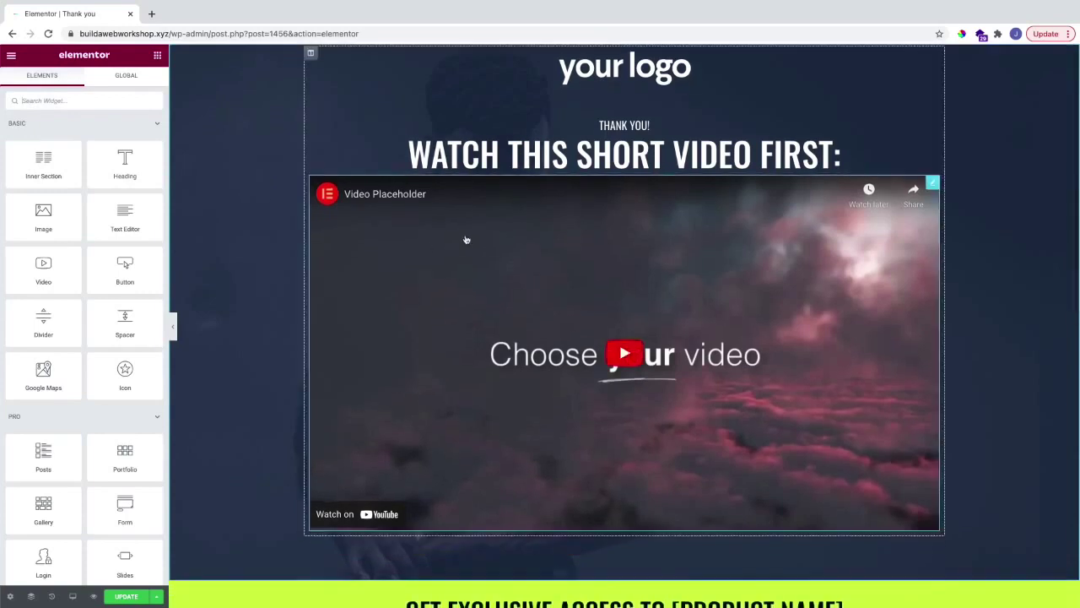
scroll(509, 300, up, 1)
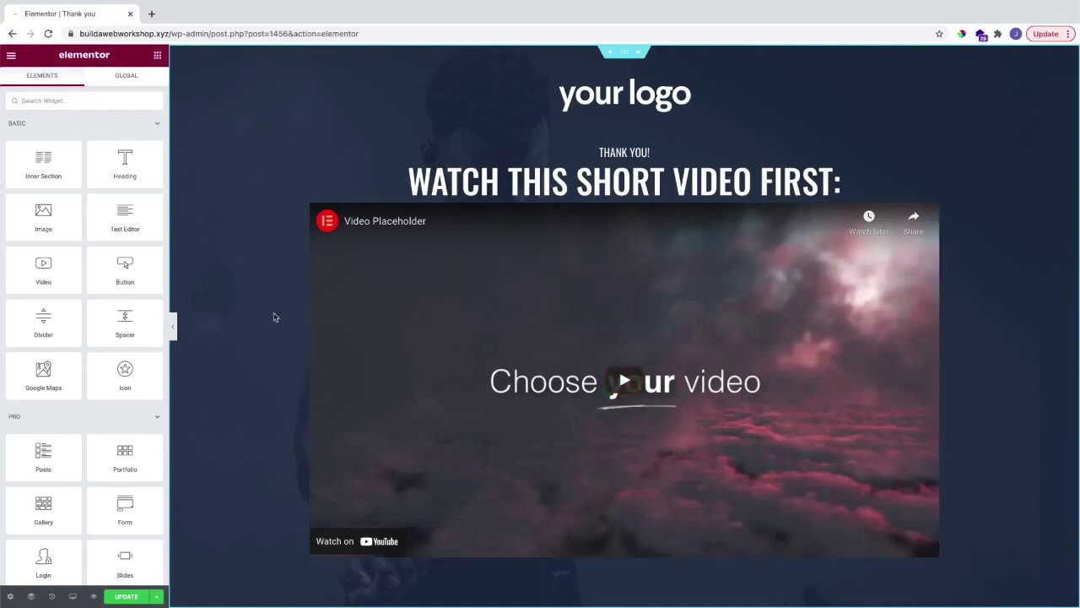
scroll(274, 318, down, 1)
scroll(274, 318, up, 1)
scroll(272, 317, down, 5)
scroll(272, 317, down, 2)
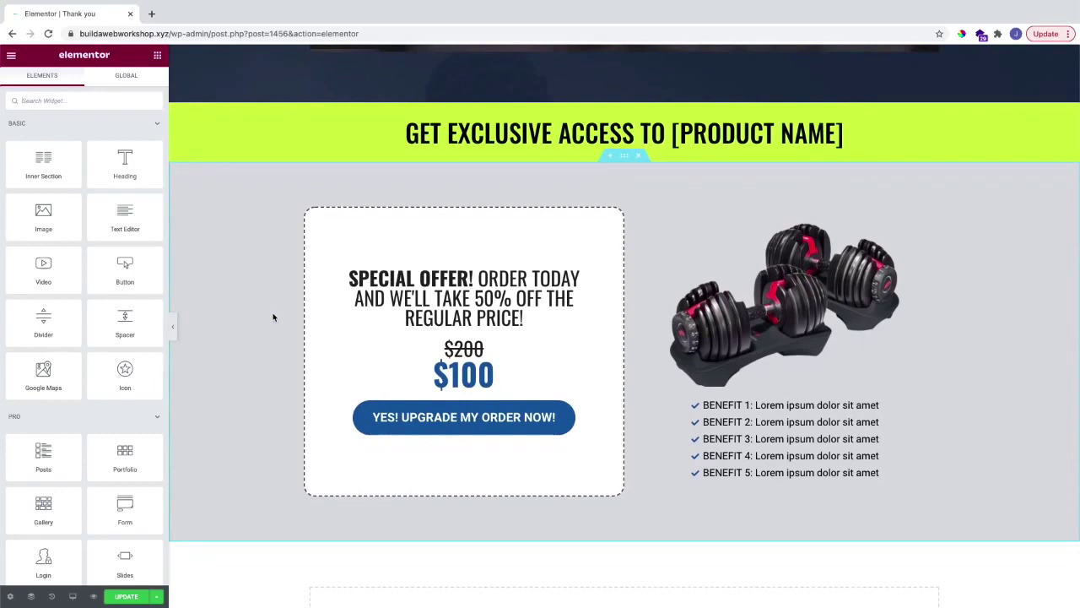
scroll(272, 318, down, 1)
scroll(273, 317, up, 1)
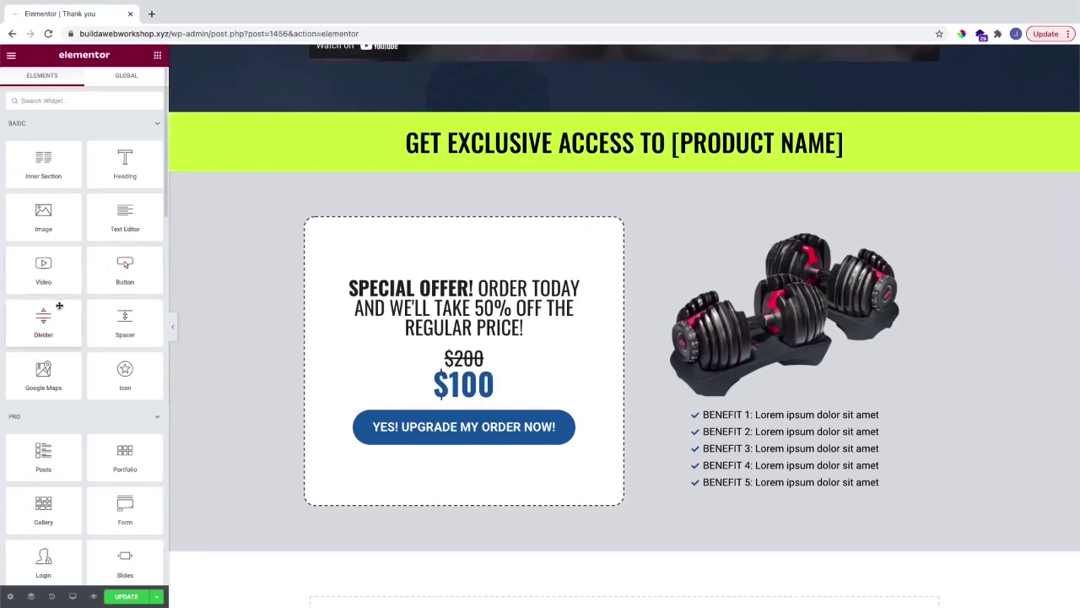
scroll(63, 305, down, 3)
scroll(64, 309, down, 5)
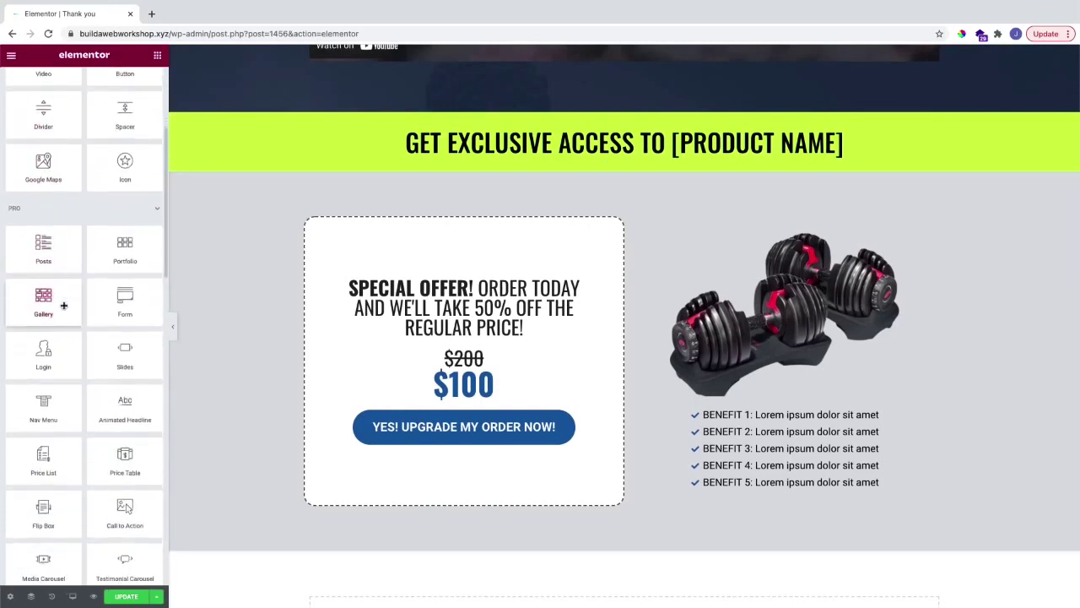
scroll(63, 306, up, 8)
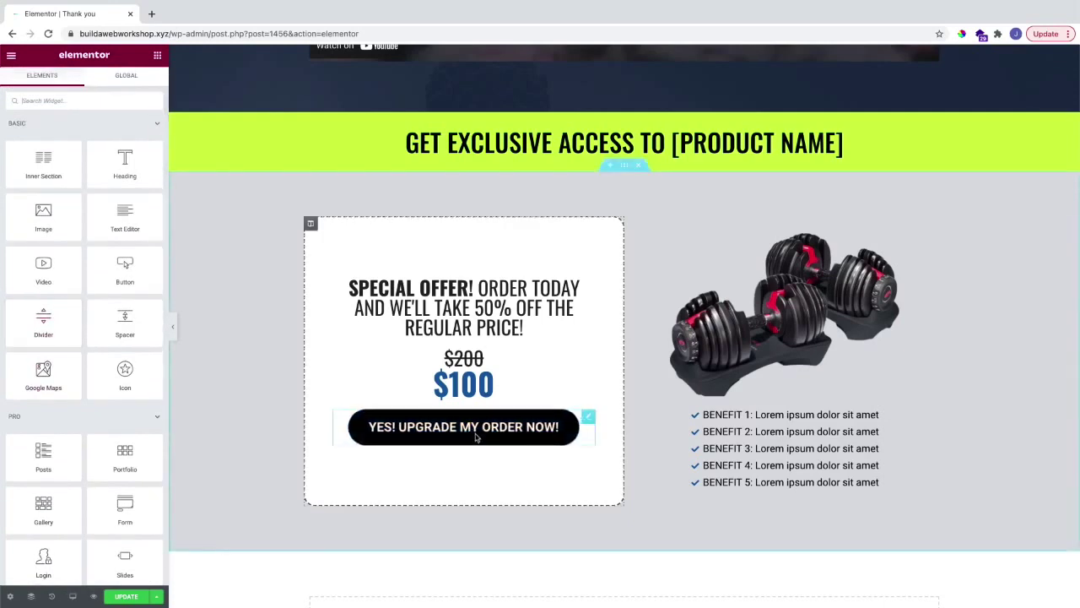
scroll(455, 434, up, 1)
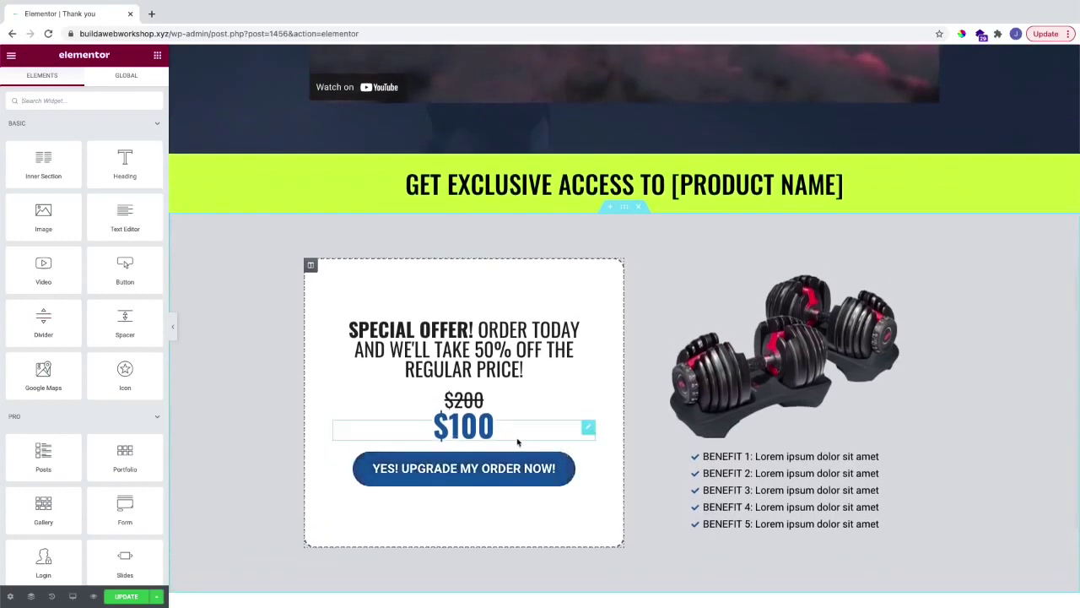
scroll(588, 442, down, 1)
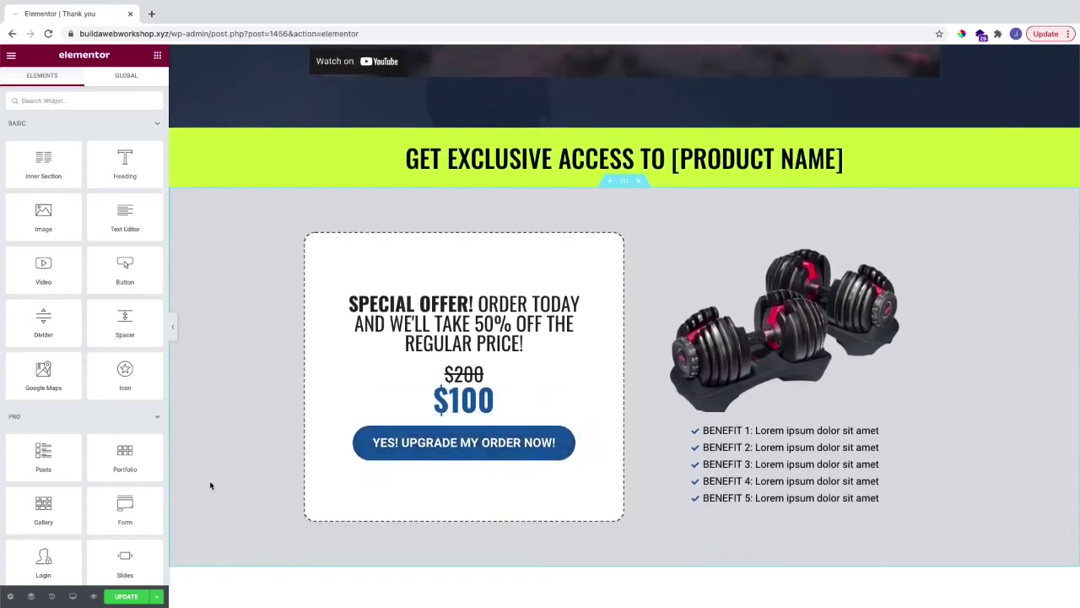
click(127, 596)
Step: Start a new WooCommerce product titled 'Workout equipment' from the WordPress dashboard
click(12, 56)
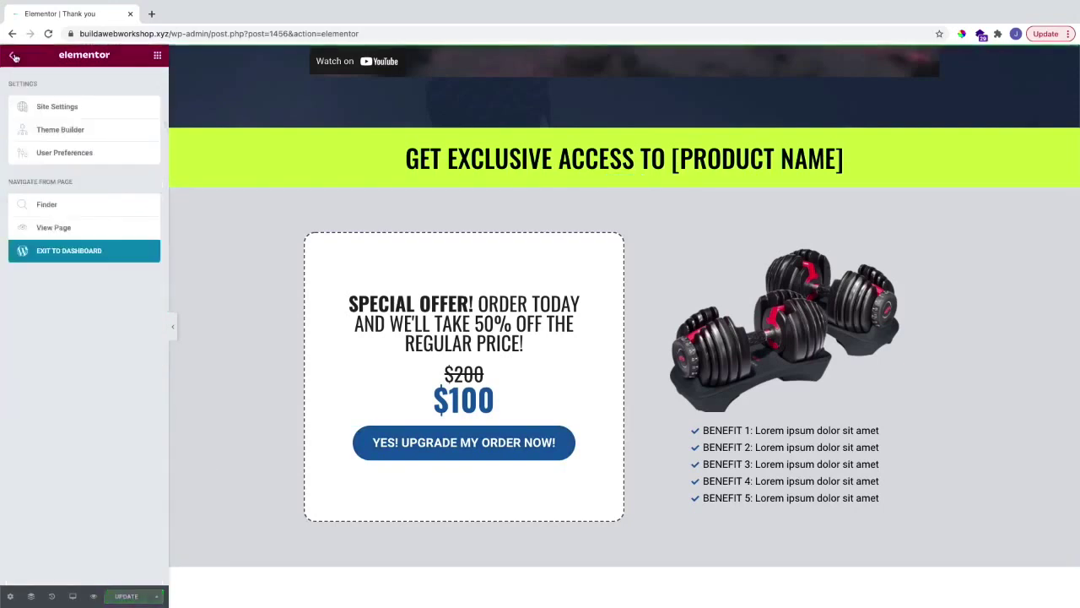
super+click(92, 253)
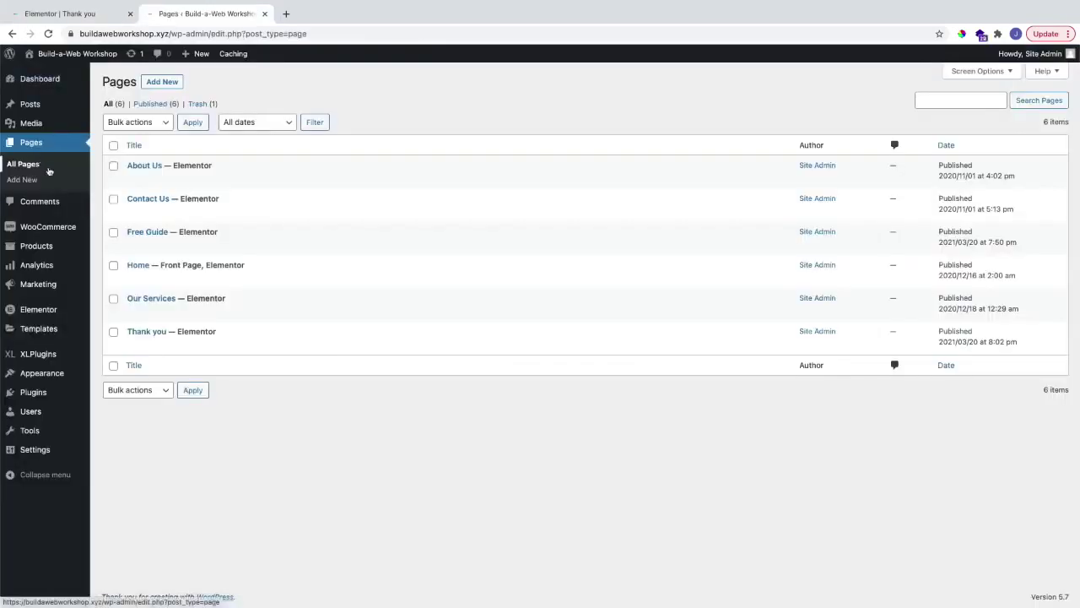
mouse_move(49, 245)
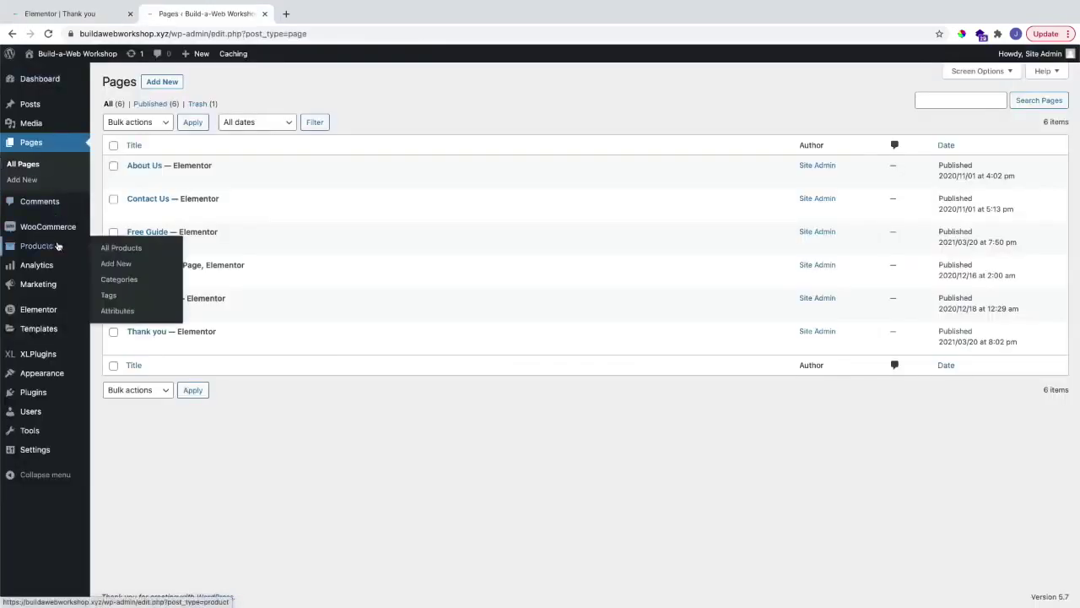
click(115, 263)
text(Workout e)
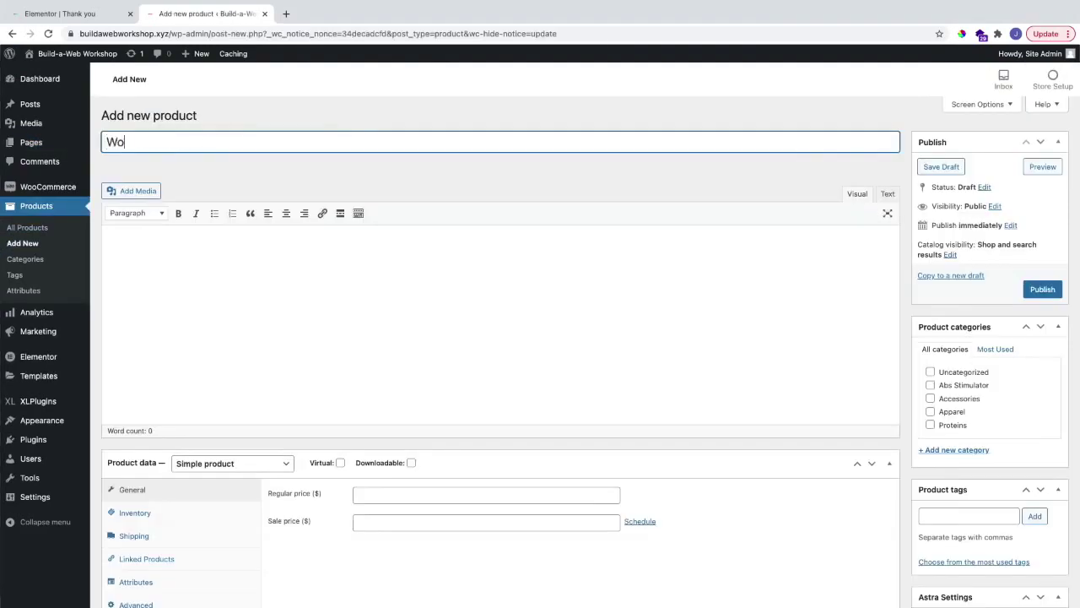
text(quipment)
Step: Give it a regular price of 50, mark it Virtual and Downloadable, and publish it
scroll(234, 196, down, 5)
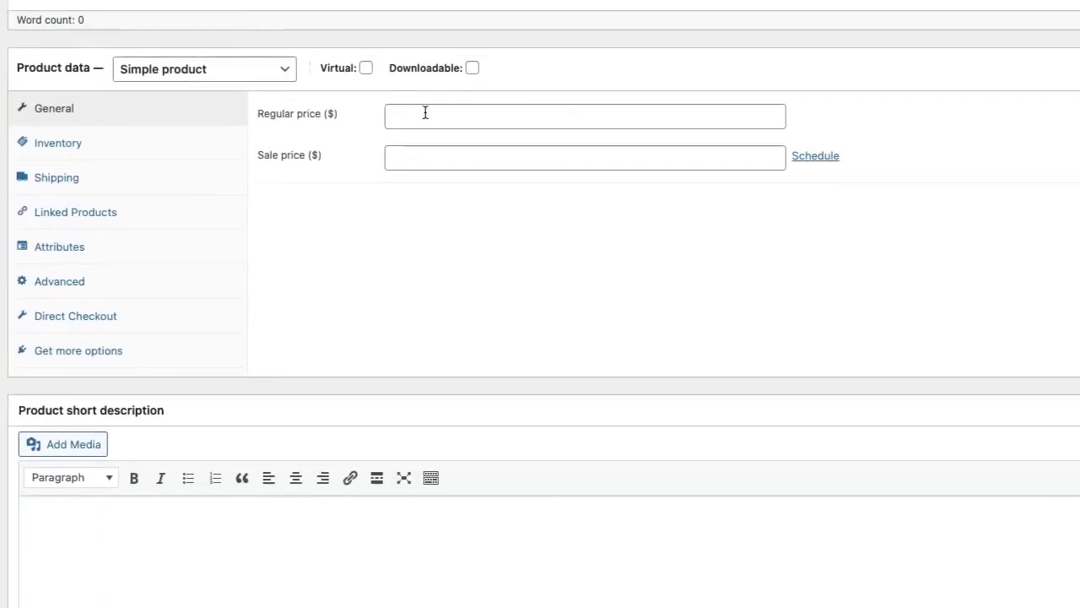
click(428, 109)
text(50)
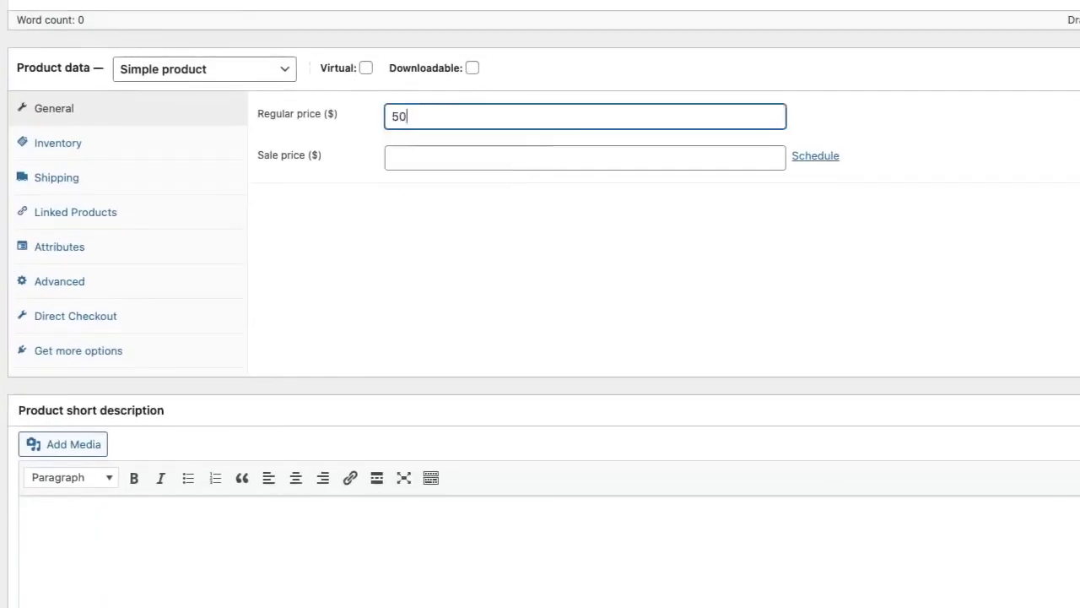
click(401, 206)
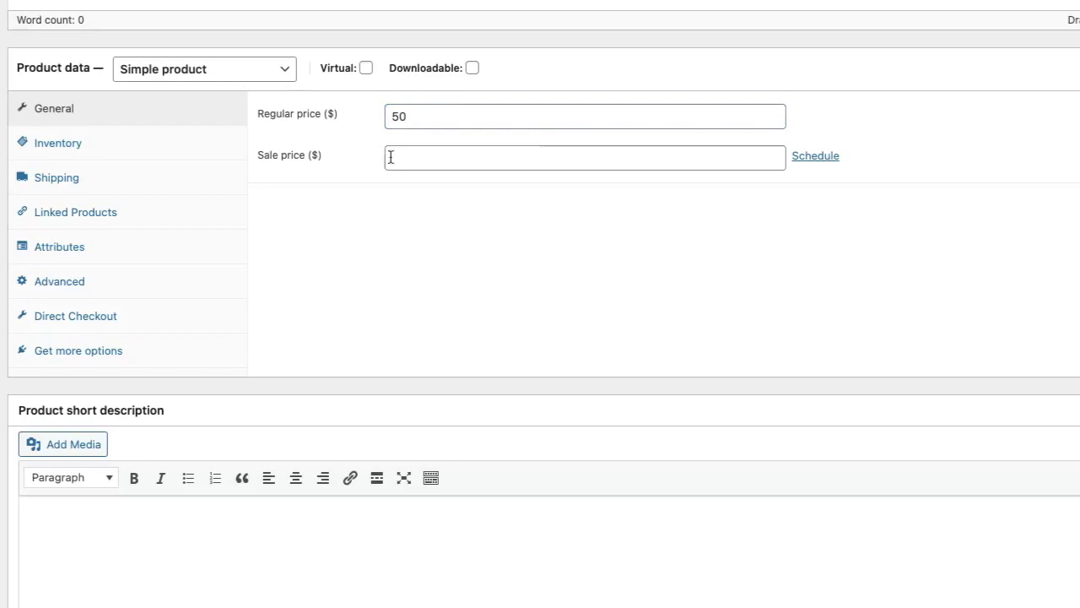
click(366, 69)
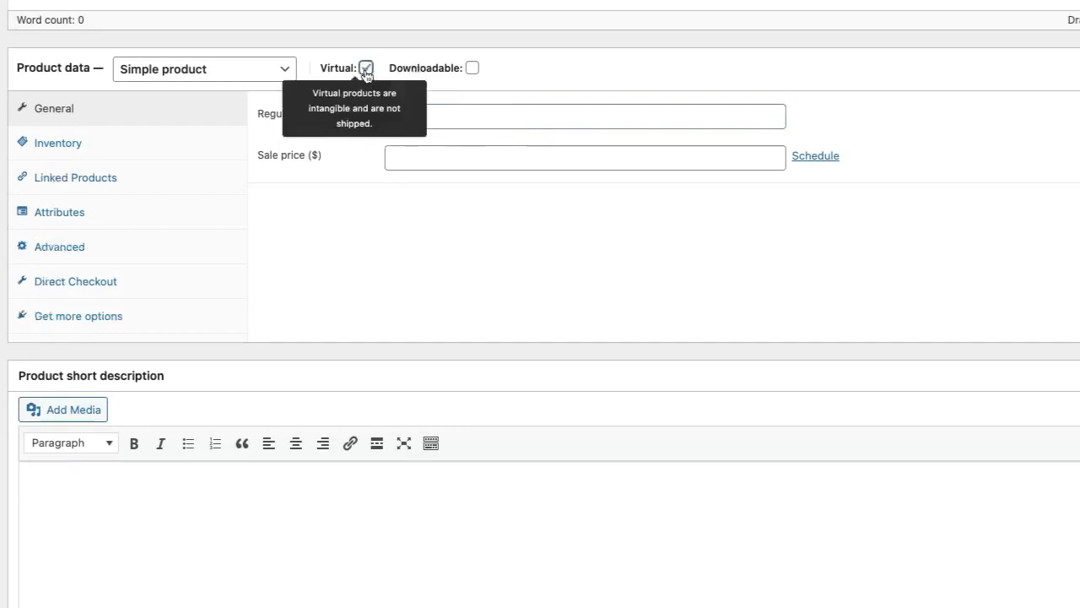
mouse_move(472, 72)
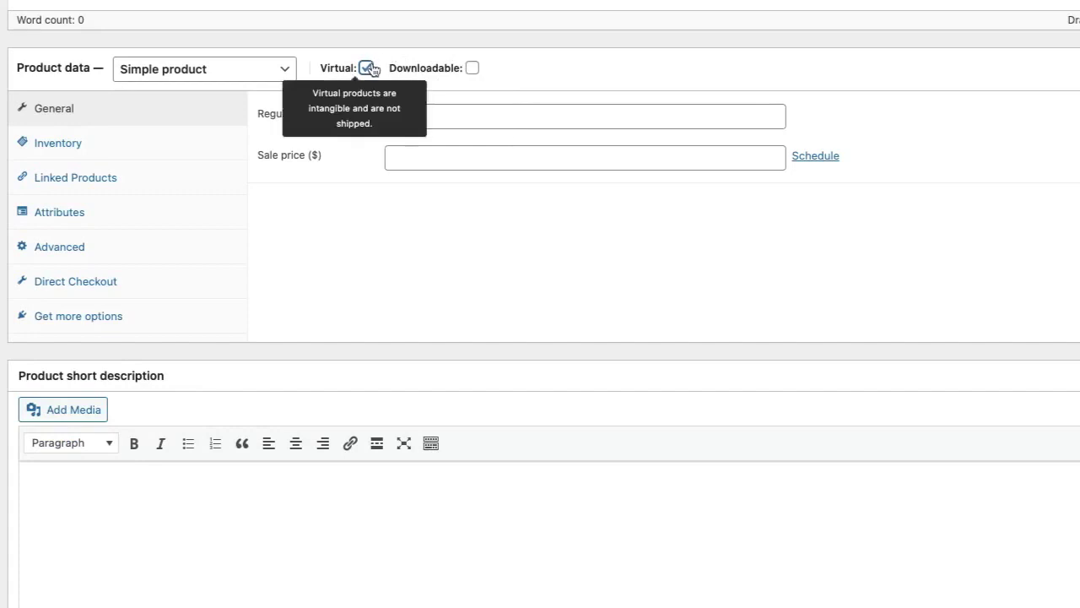
click(472, 68)
click(306, 222)
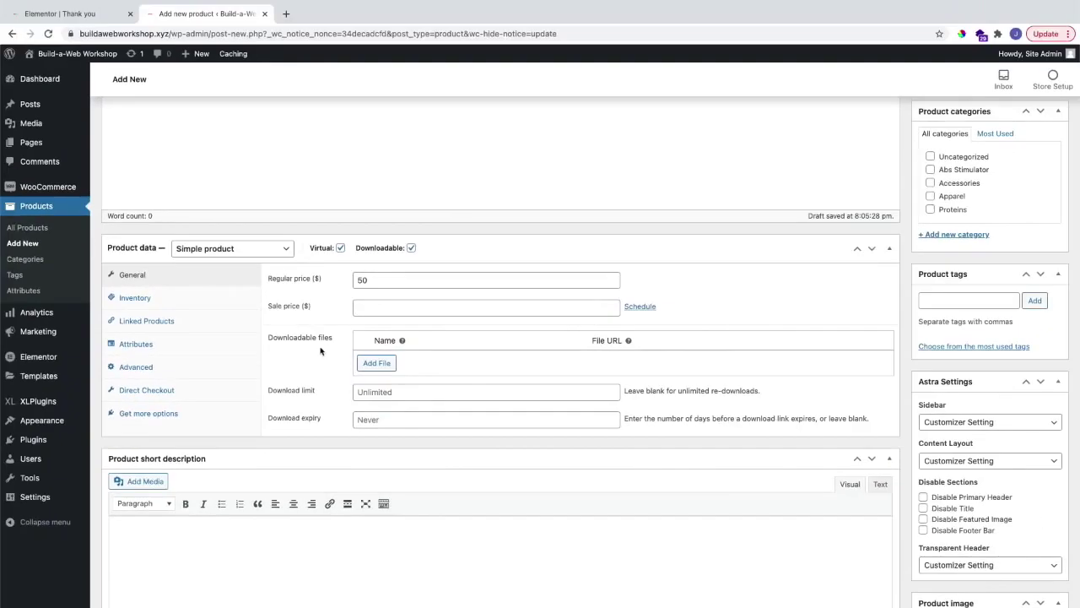
scroll(860, 312, up, 3)
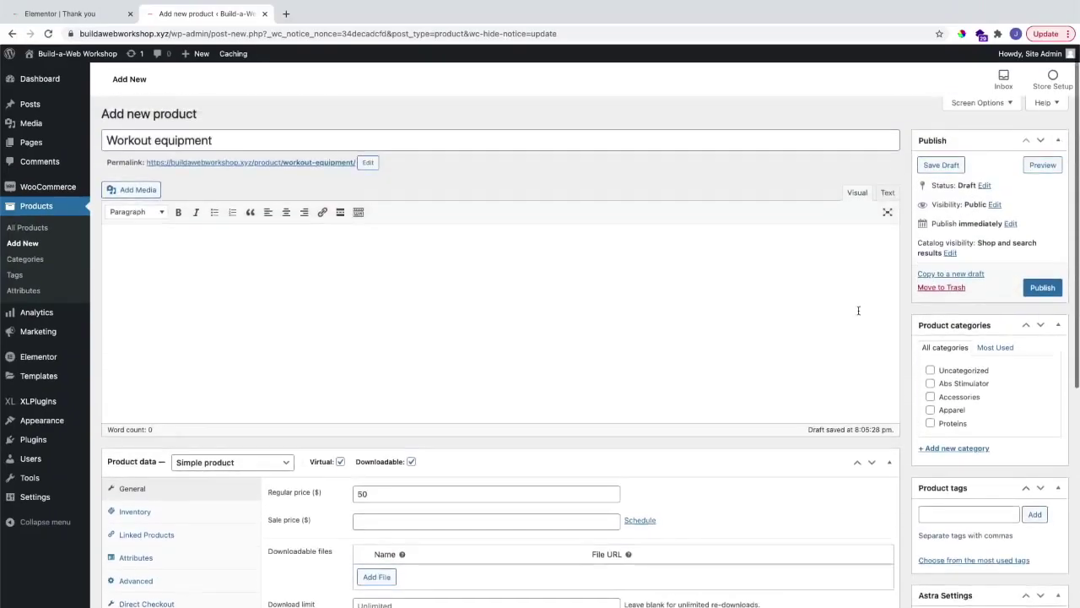
click(1042, 290)
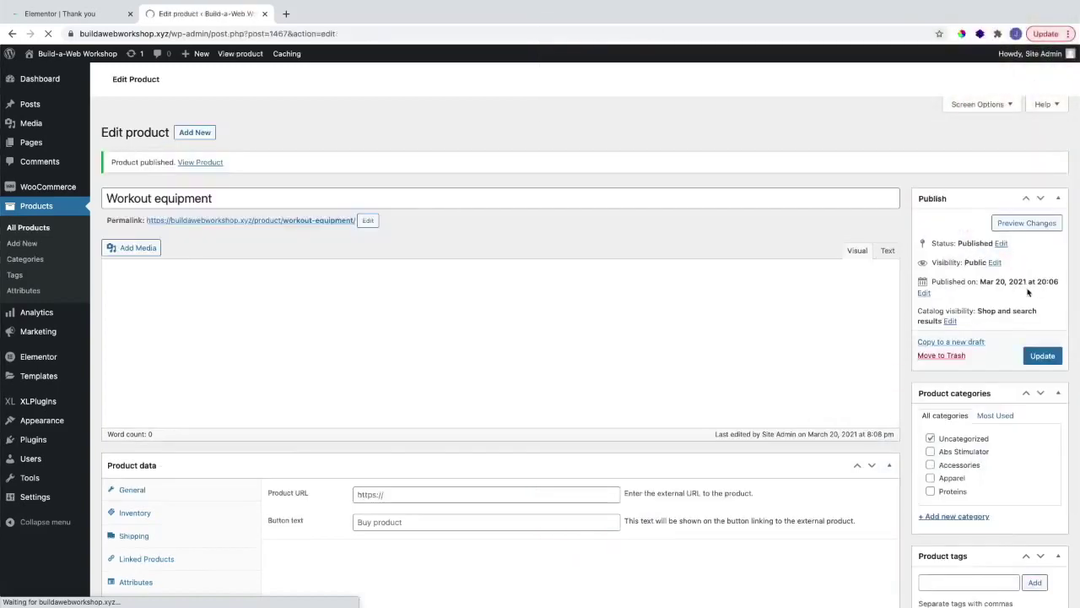
Step: Enable PayPal Standard and Stripe under WooCommerce Settings > Payments
mouse_move(42, 184)
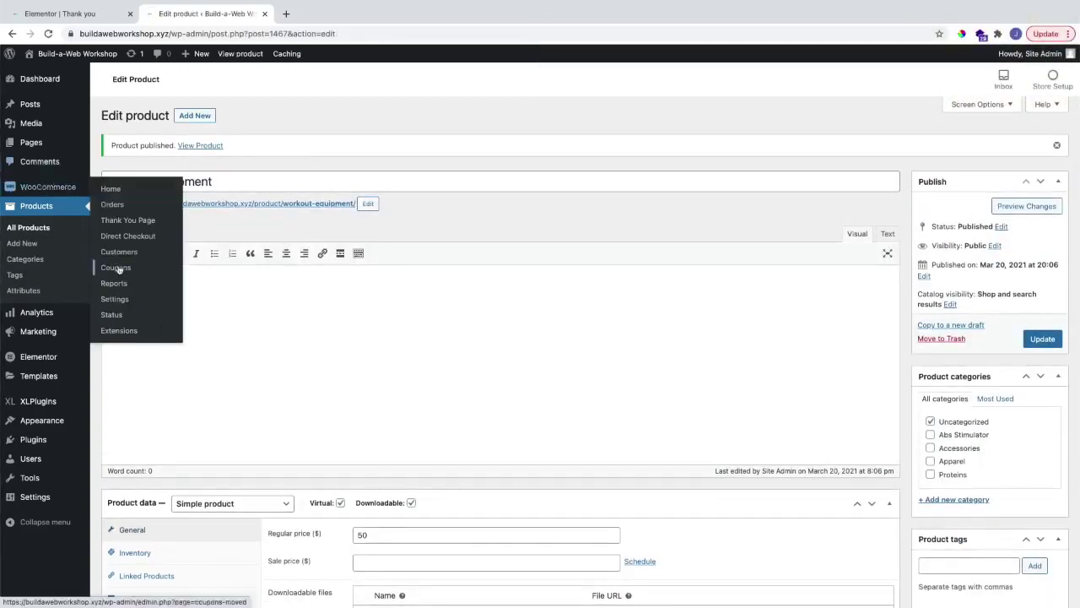
click(120, 299)
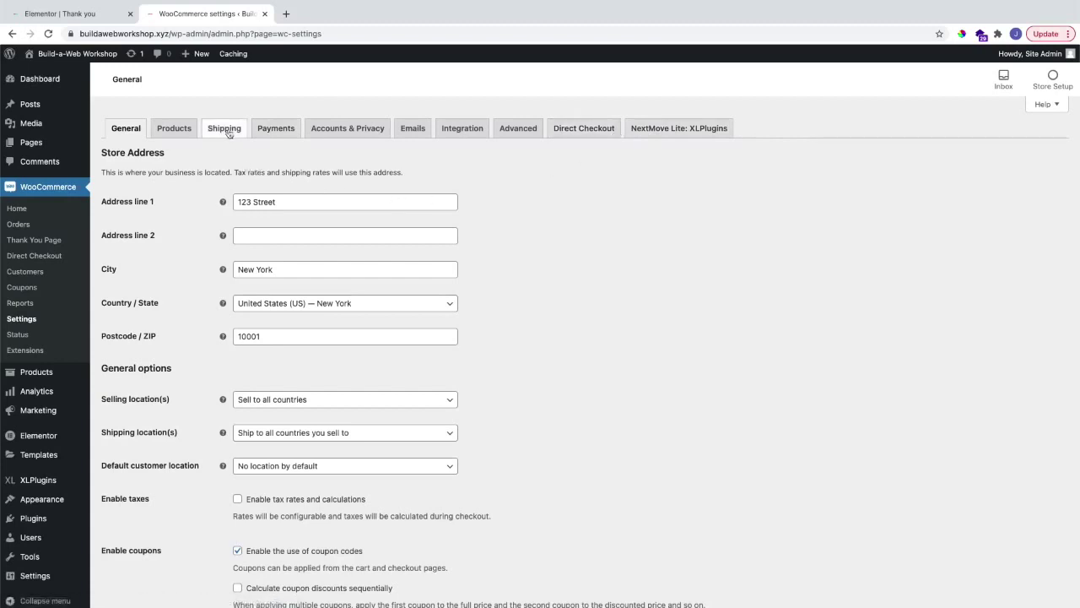
click(281, 134)
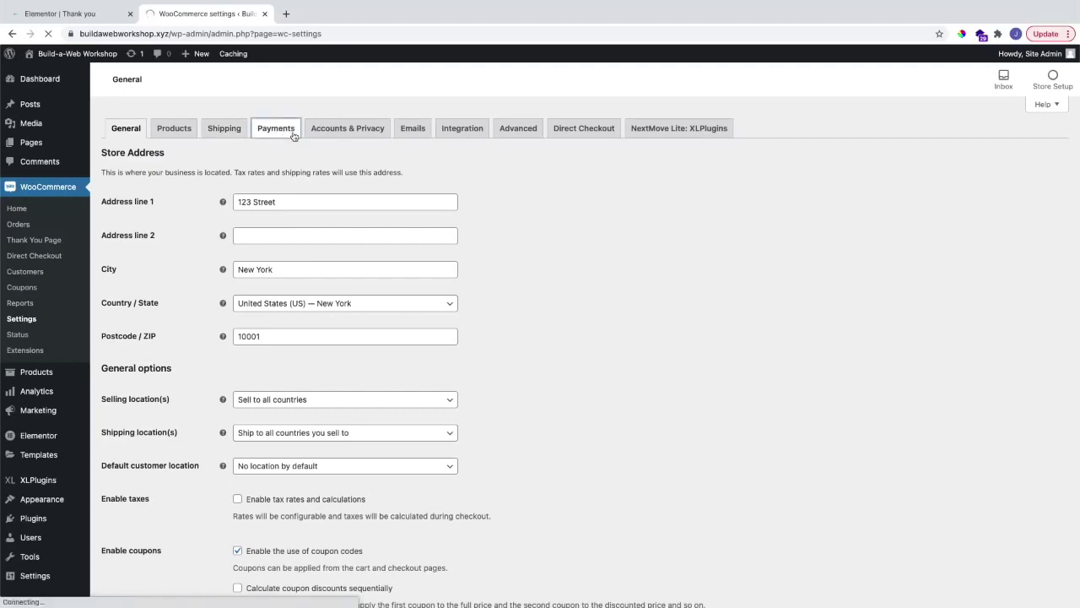
scroll(315, 192, down, 1)
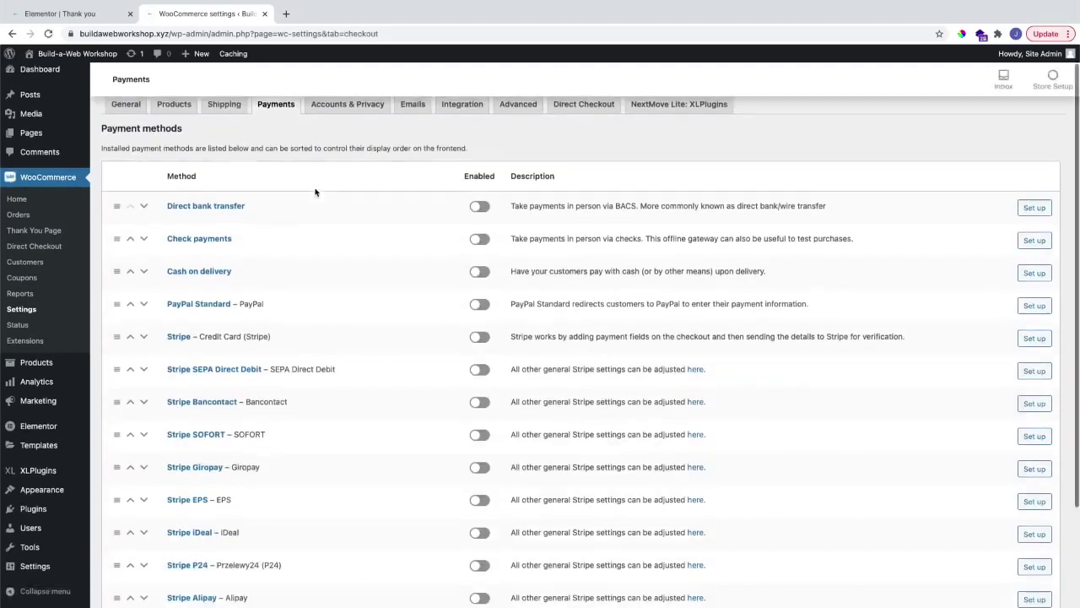
scroll(315, 193, down, 1)
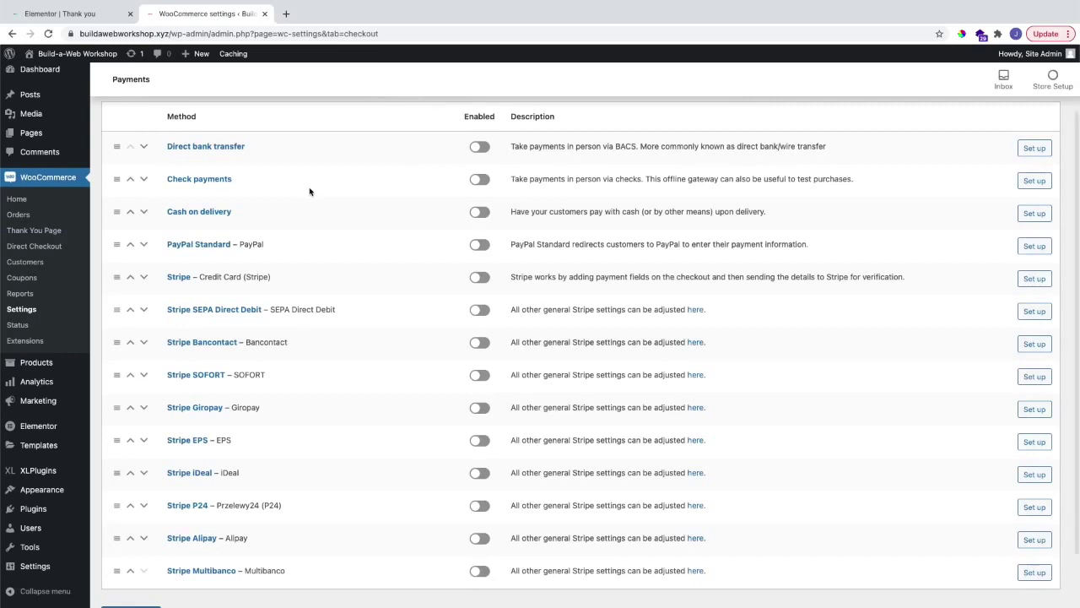
click(473, 245)
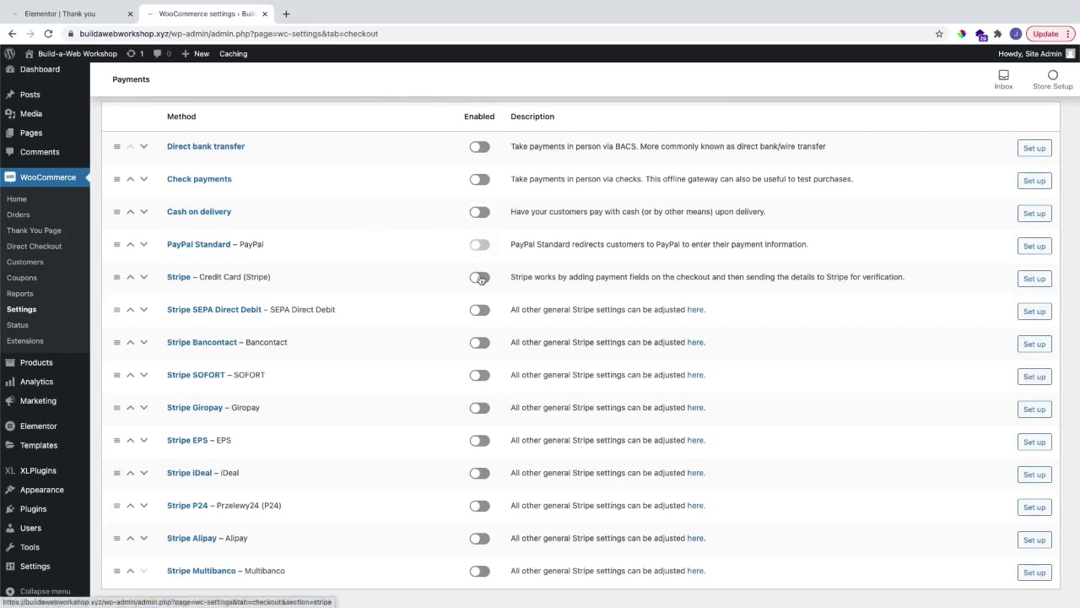
click(479, 280)
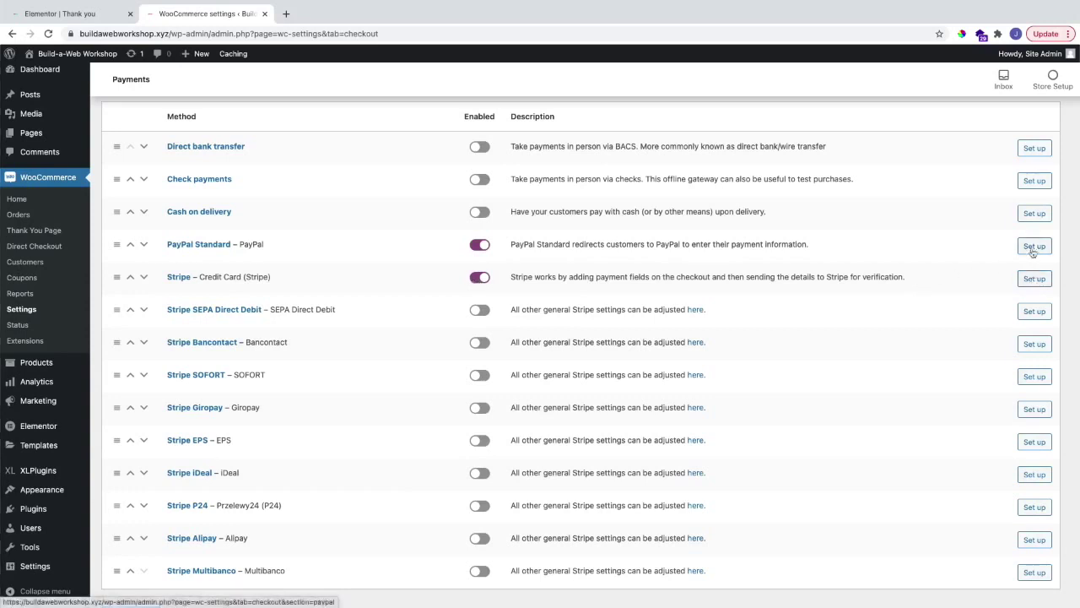
scroll(1031, 247, up, 2)
click(579, 130)
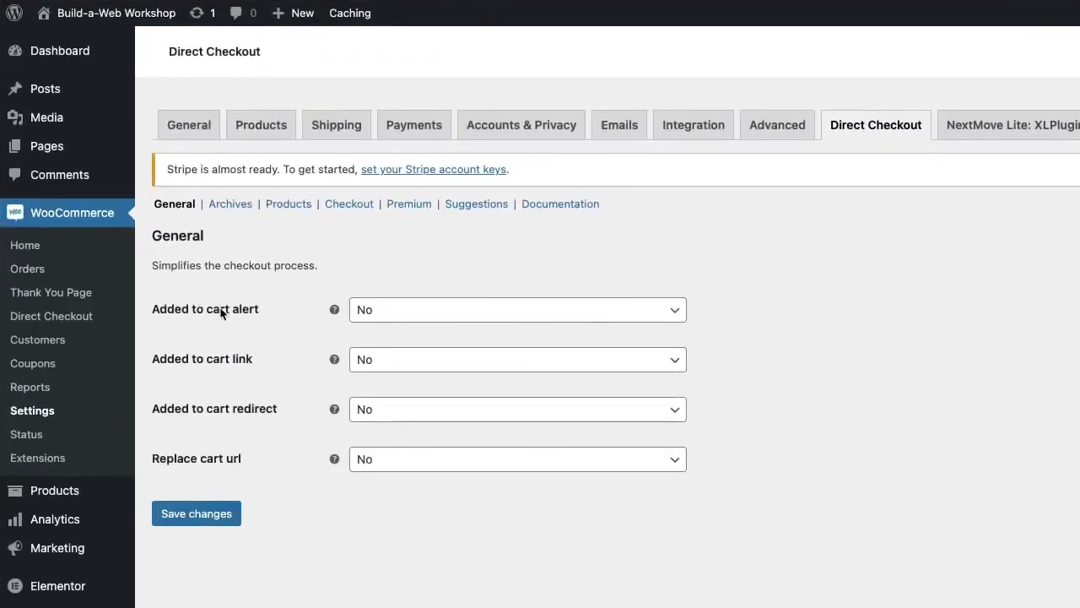
Step: Set Added to cart redirect to Yes with Checkout as the destination, and save
click(390, 410)
click(385, 458)
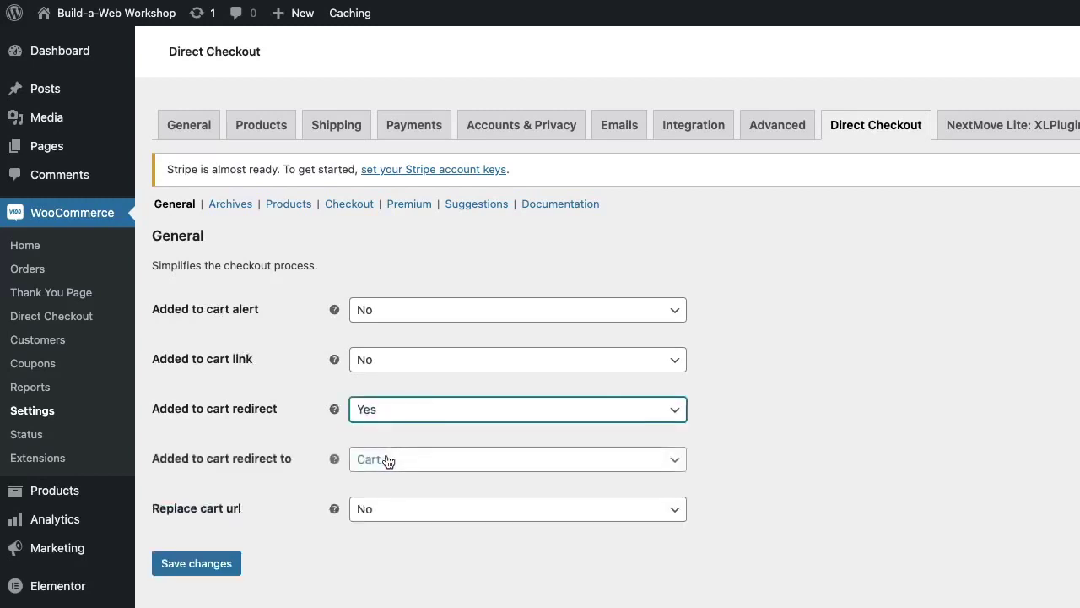
click(391, 461)
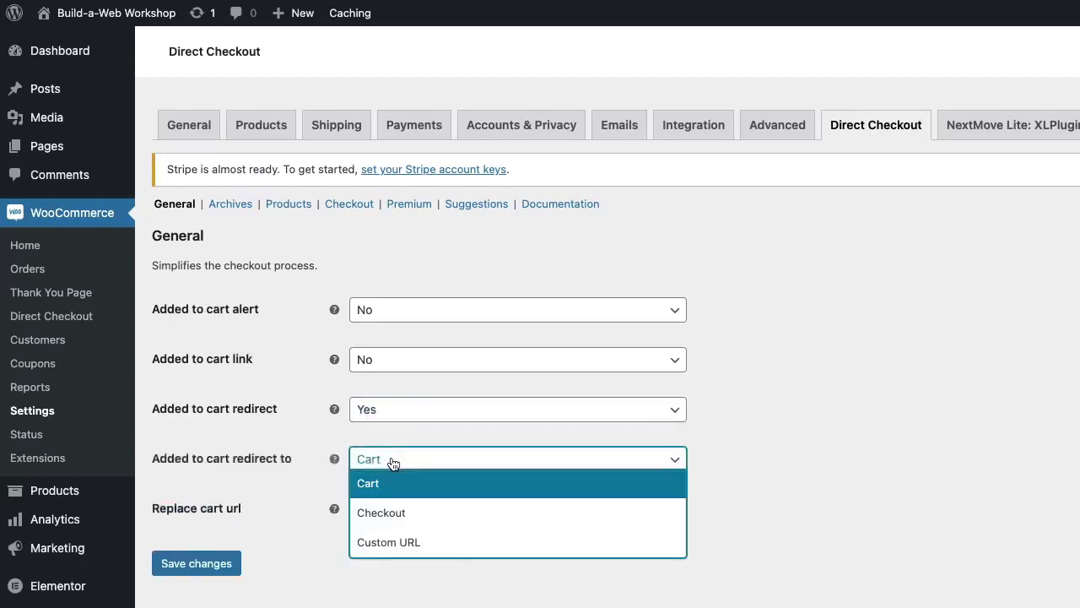
click(403, 513)
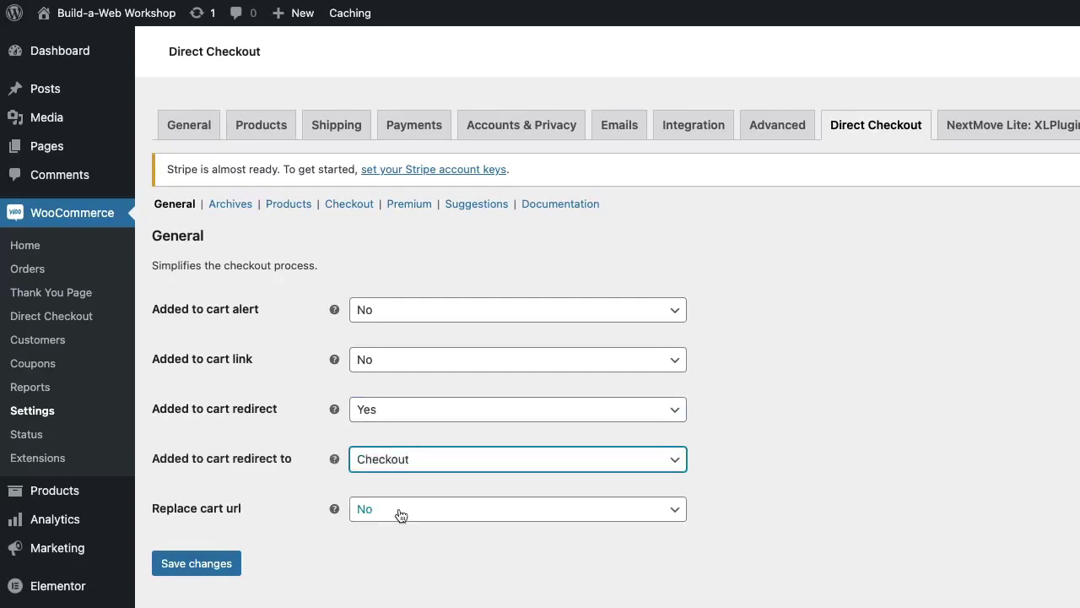
click(212, 570)
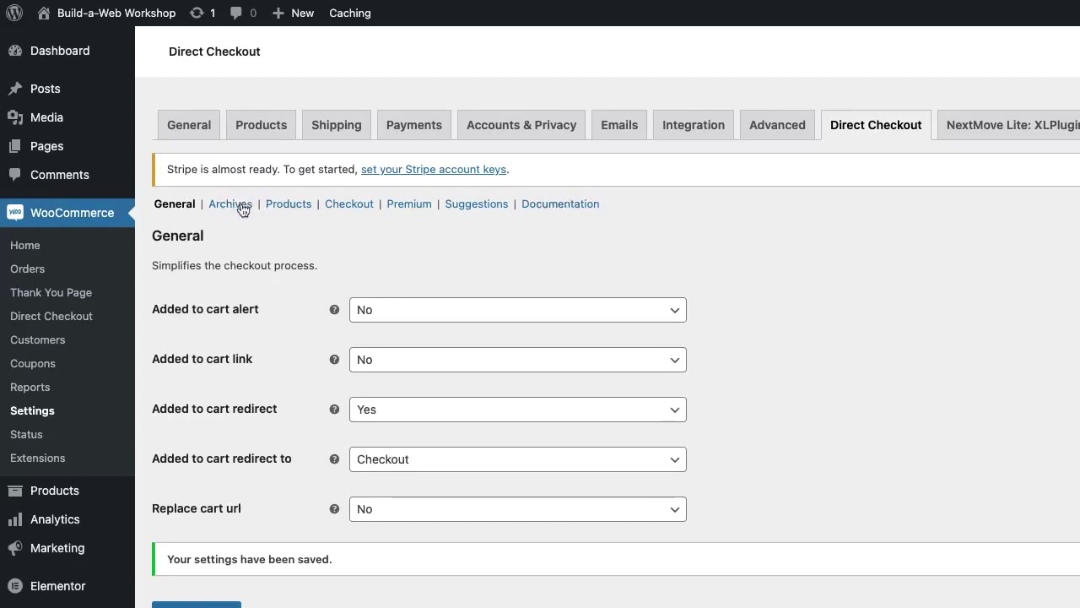
click(364, 207)
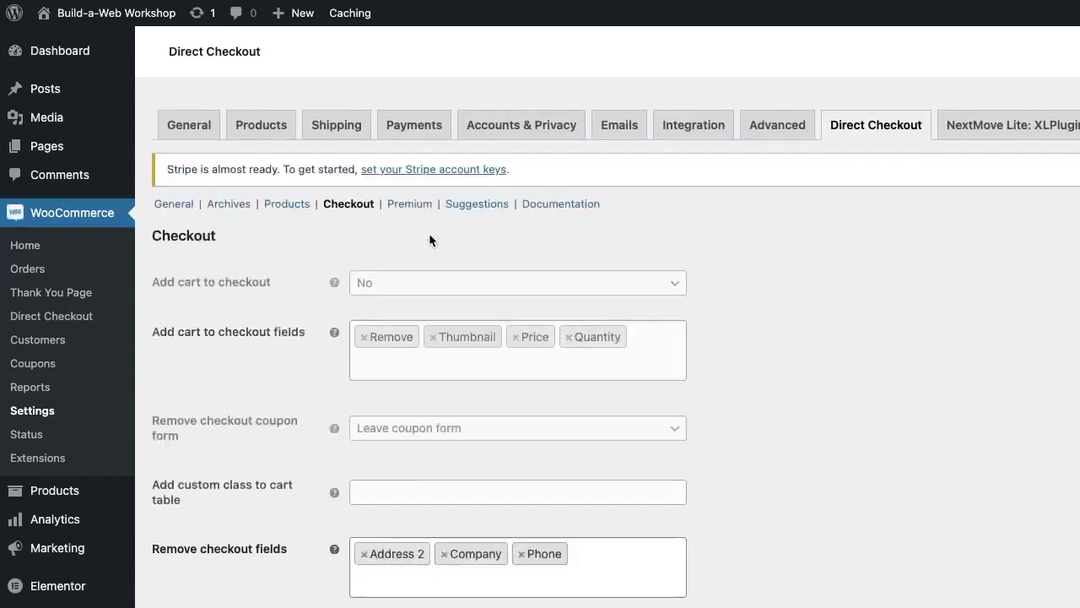
Step: Stop removing Address 2, Company and Phone from the checkout fields
scroll(429, 241, down, 3)
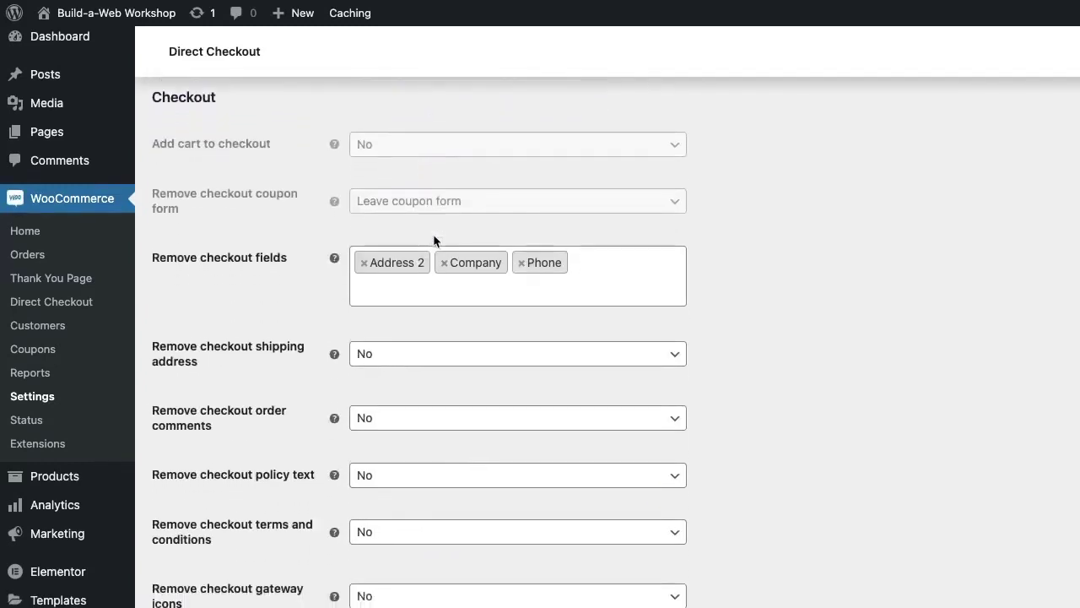
click(365, 267)
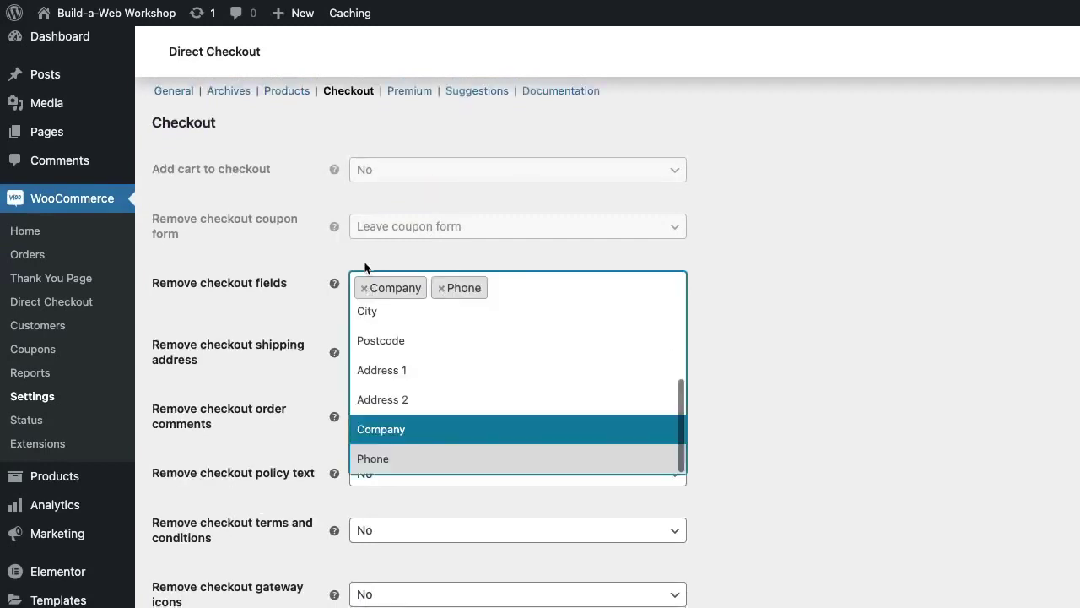
click(365, 292)
click(364, 292)
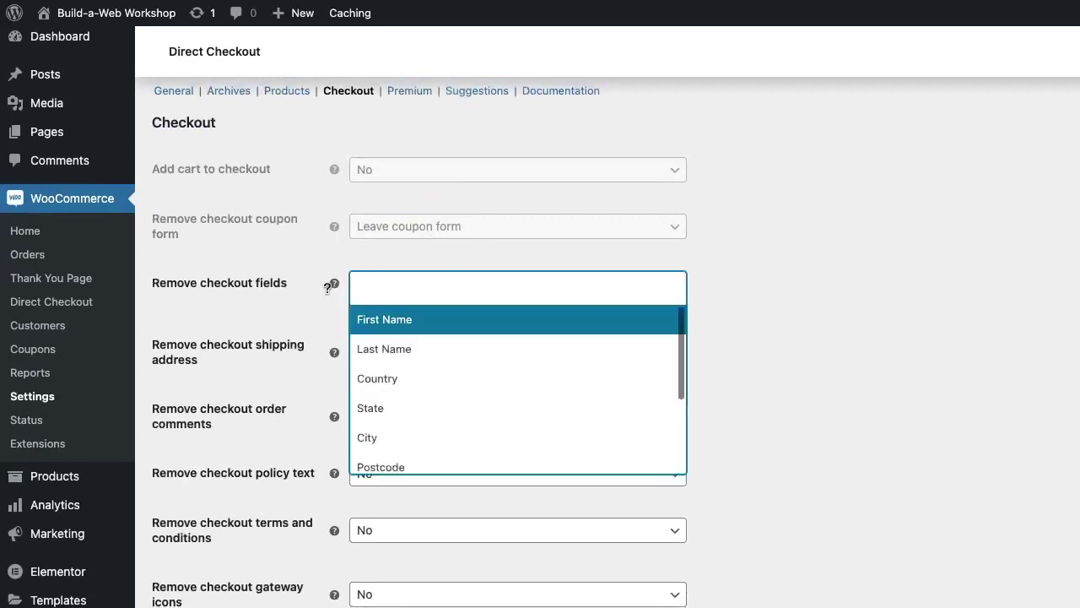
click(297, 314)
Step: Remove shipping address, order comments, policy text and terms and conditions from checkout, then save
click(388, 354)
click(374, 375)
click(364, 416)
click(394, 437)
click(369, 478)
click(379, 497)
click(382, 533)
click(388, 552)
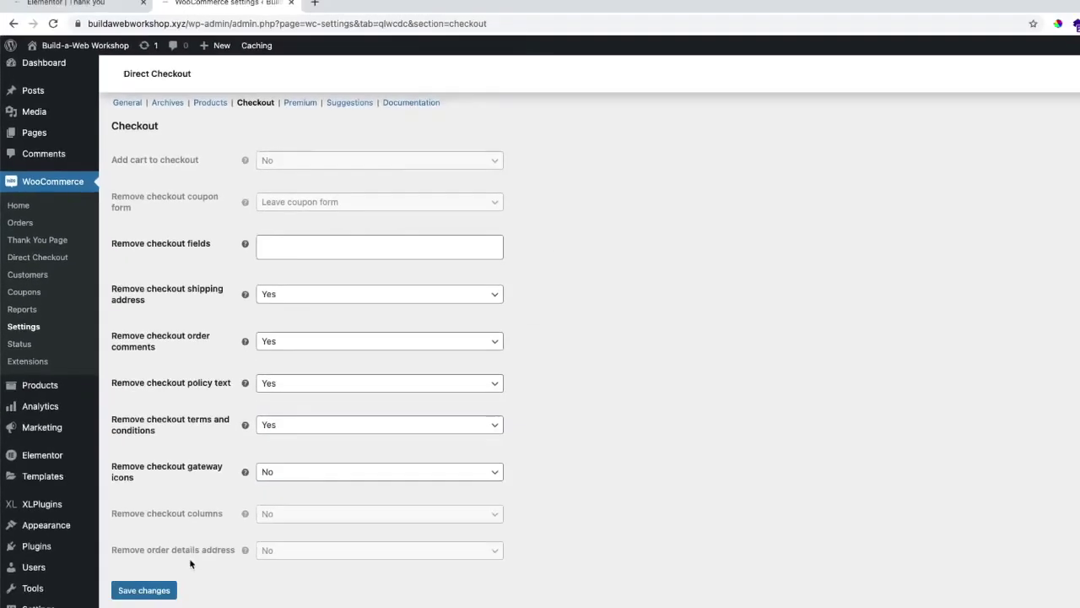
click(150, 548)
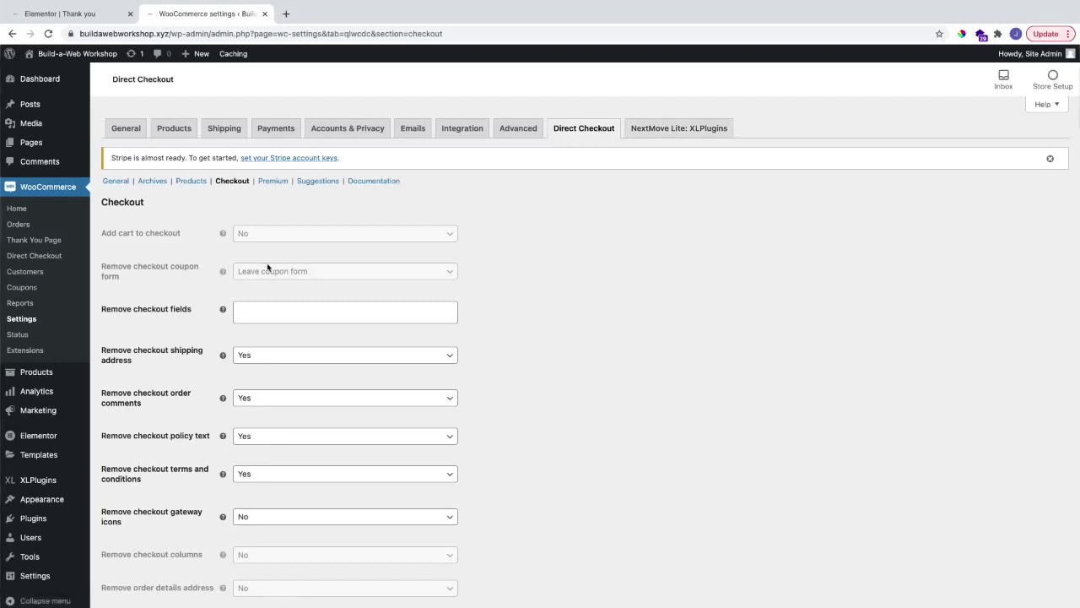
Step: Close the pages list and return to the Thank you page's upgrade button in Elementor
mouse_move(52, 145)
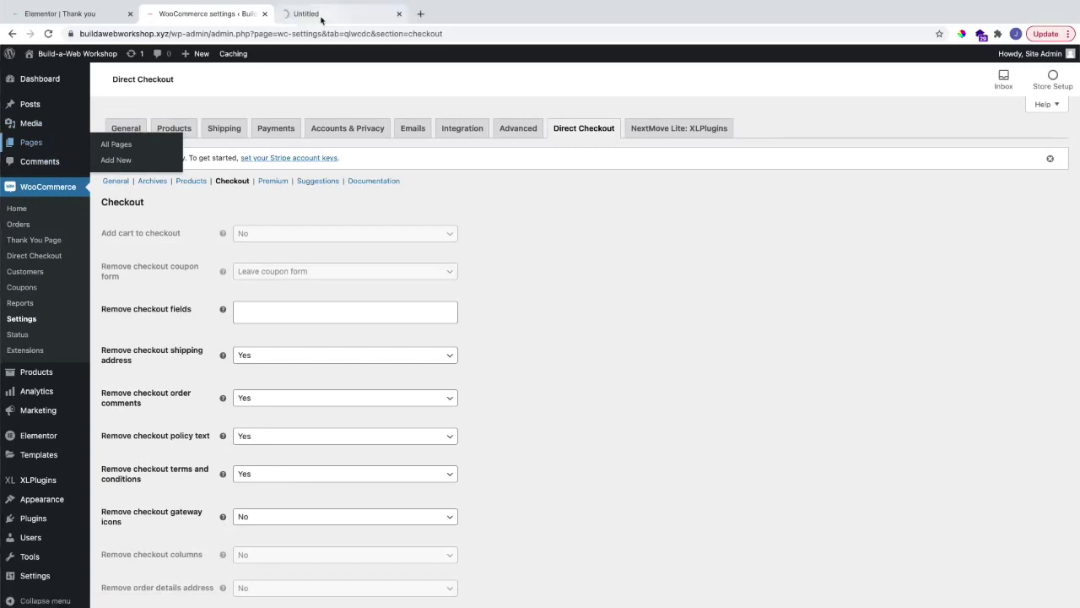
middle_click(52, 145)
click(321, 17)
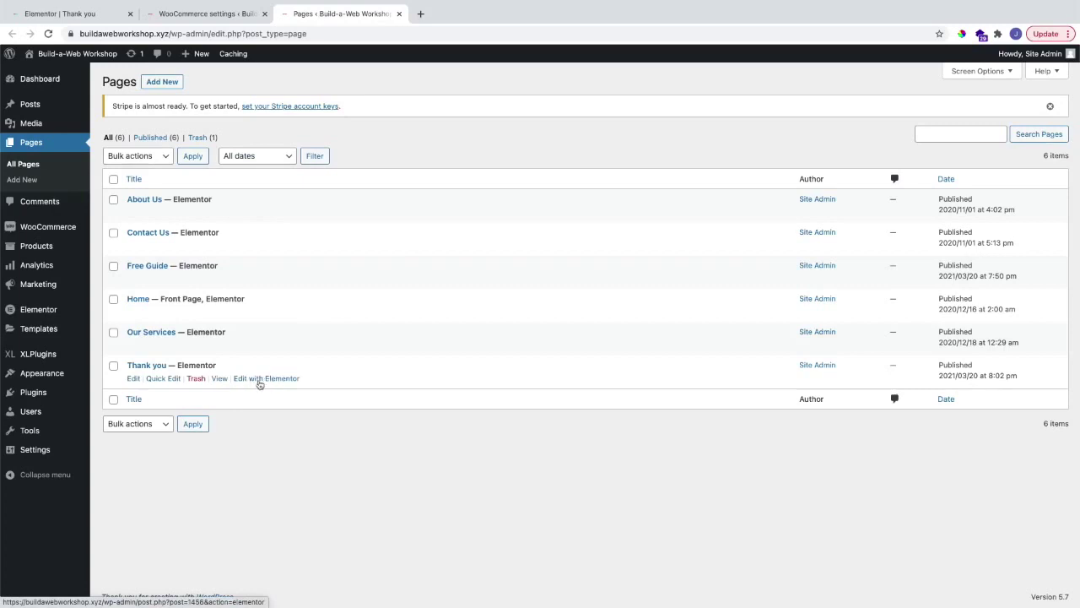
key(ctrl+w)
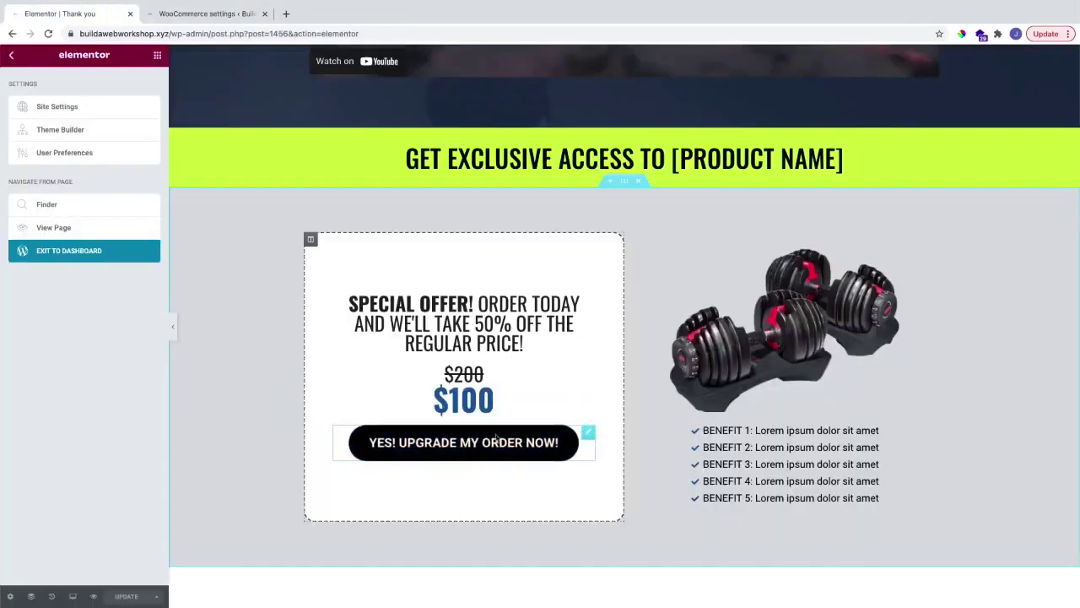
click(587, 434)
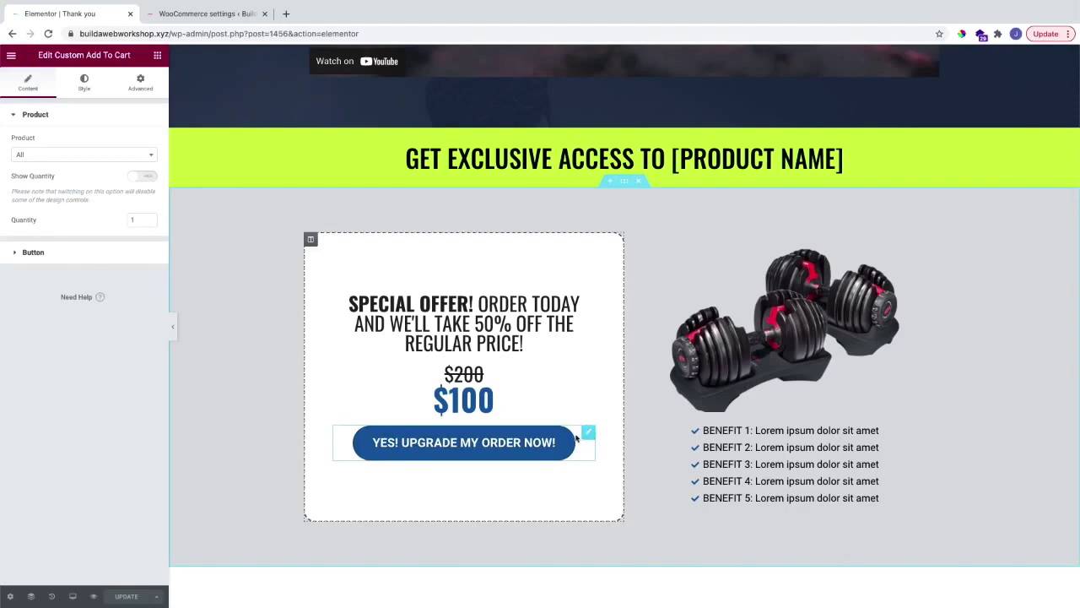
Step: Show the widgets panel with the WooCommerce group expanded, including Custom Add To Cart
click(158, 57)
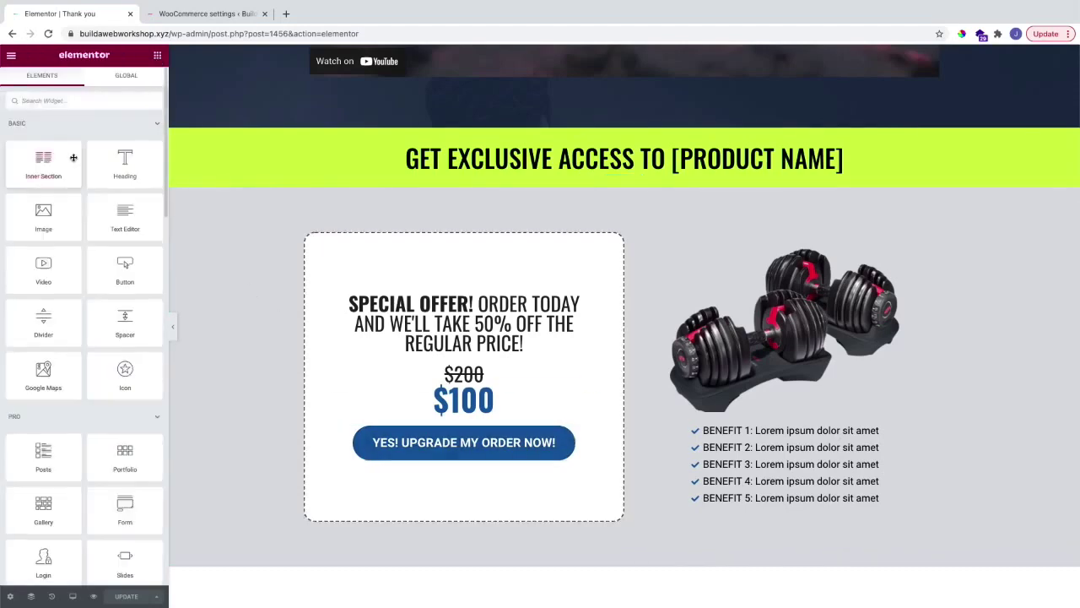
scroll(72, 156, down, 15)
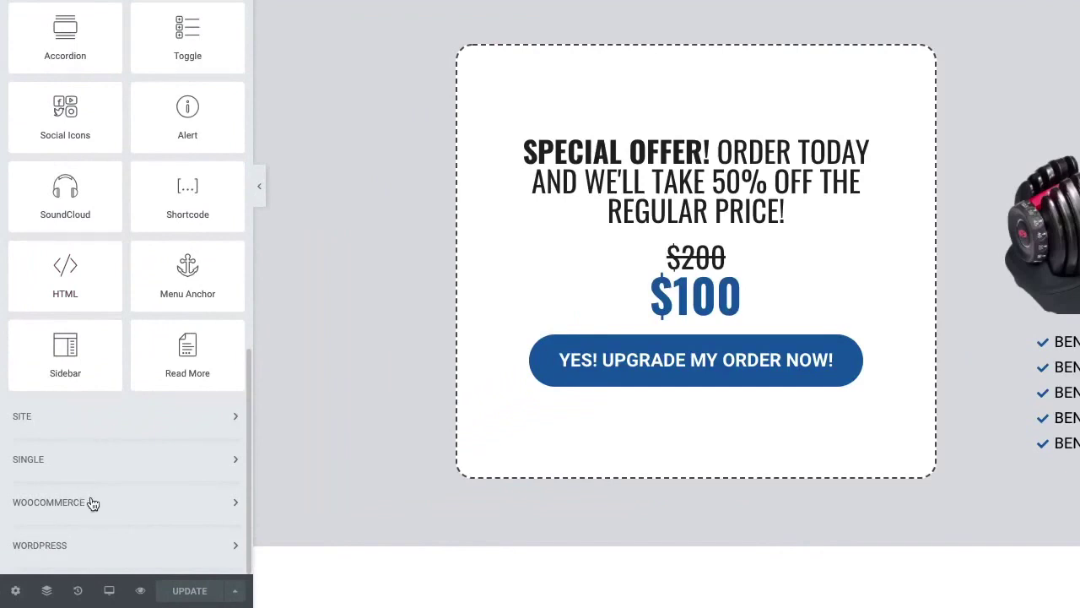
click(93, 502)
scroll(87, 377, down, 3)
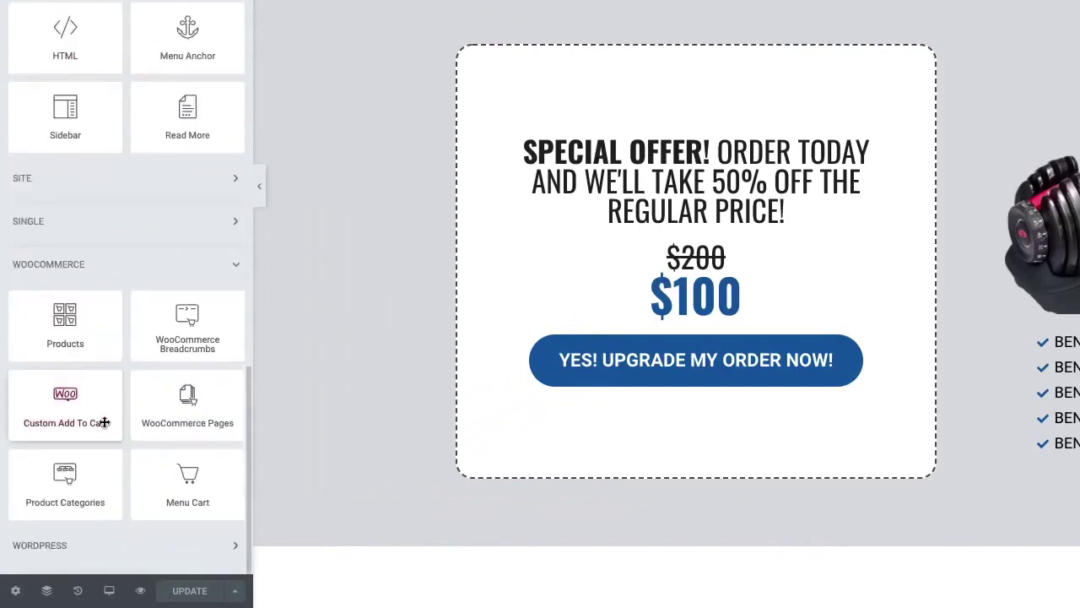
mouse_move(72, 396)
mouse_down()
mouse_move(85, 406)
mouse_move(548, 416)
mouse_move(481, 398)
mouse_move(53, 407)
mouse_move(77, 404)
mouse_up()
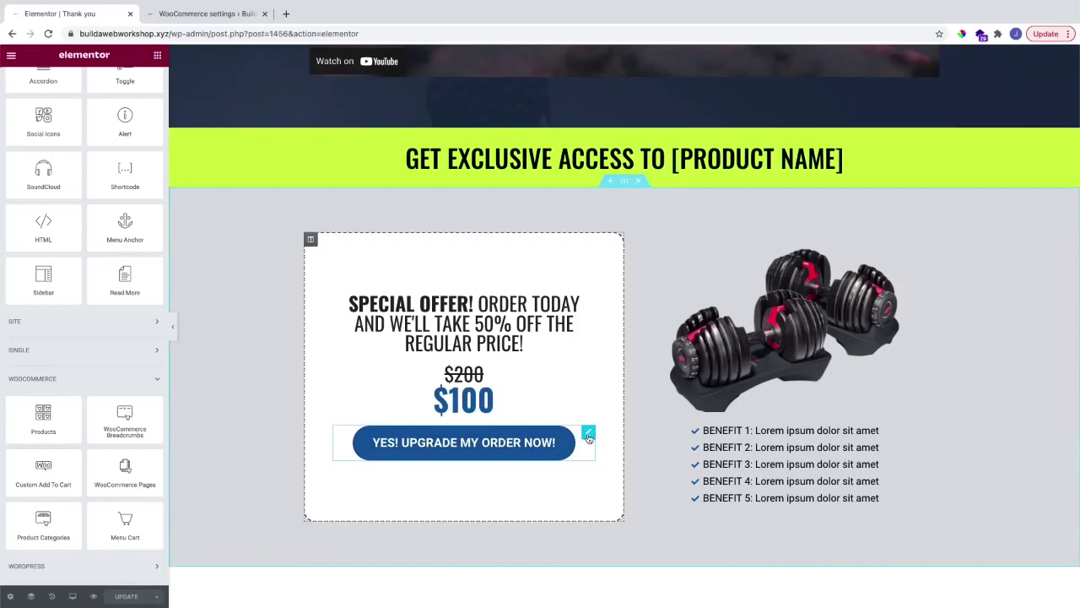
click(588, 434)
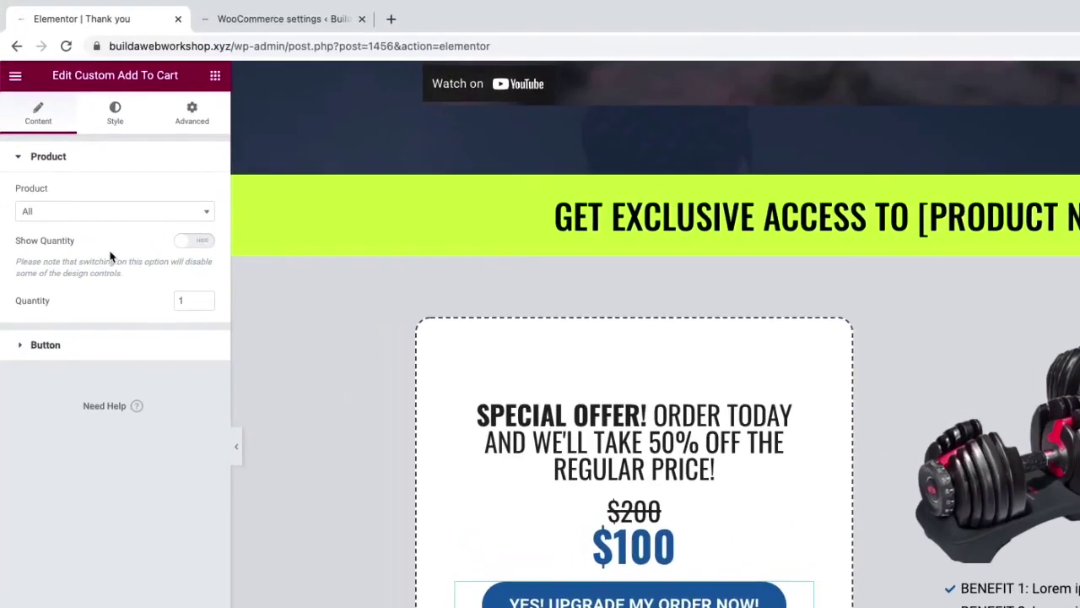
Step: Set the upgrade button's product to Workout equipment
click(50, 157)
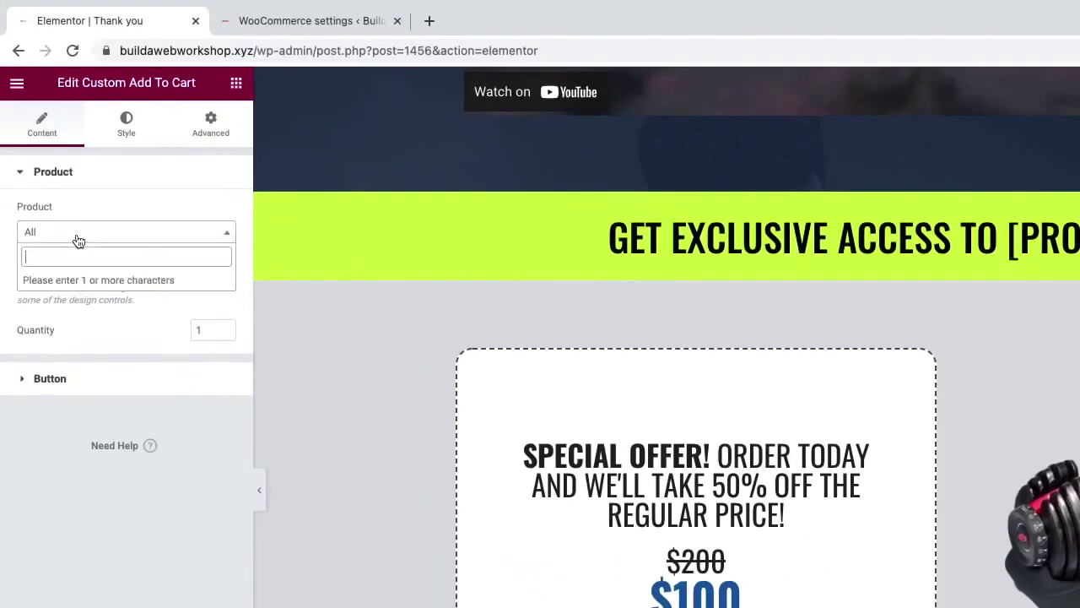
text(workout)
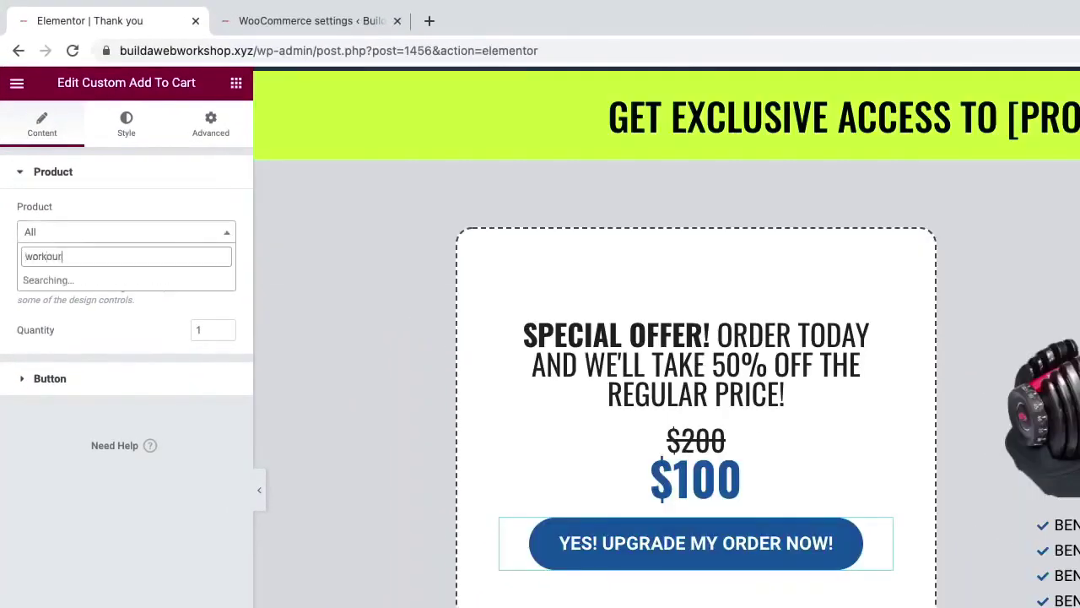
click(88, 285)
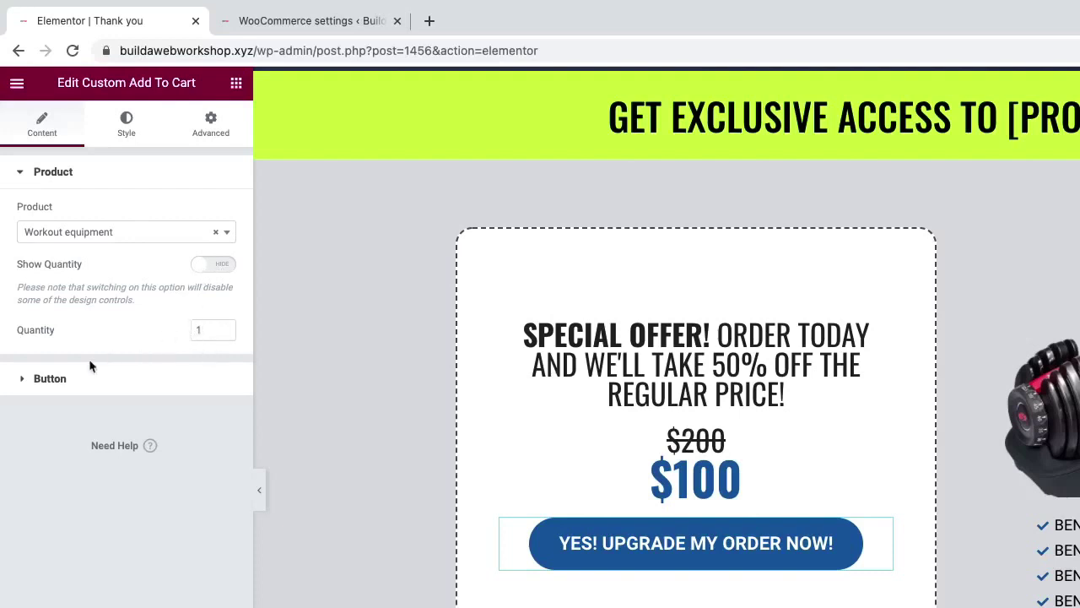
Step: Review the 'YES! UPGRADE MY ORDER NOW!' button text and style, then return to Elements
click(75, 378)
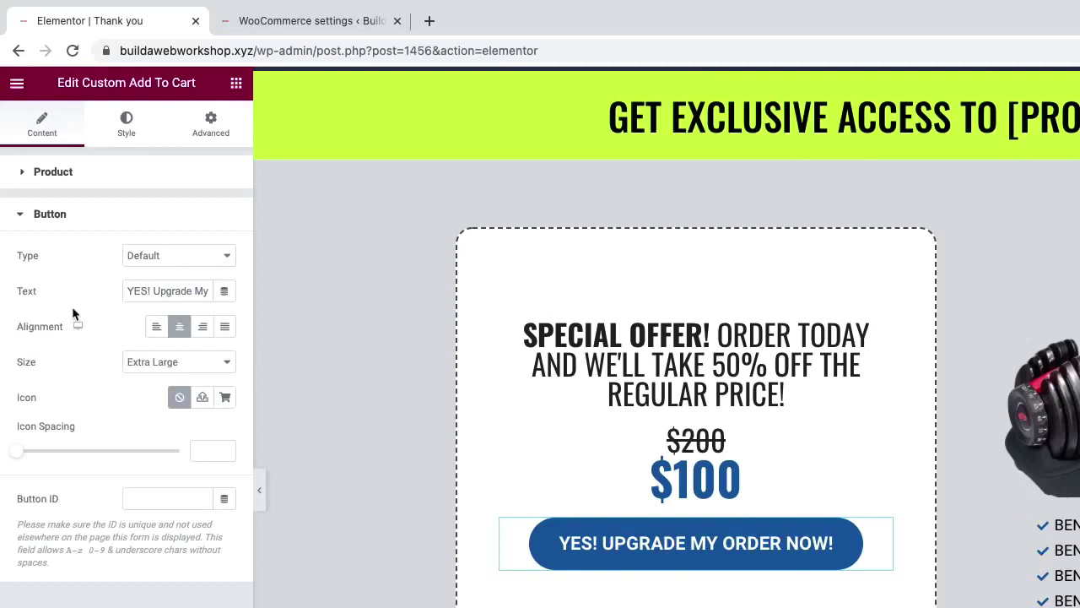
drag(173, 292, 126, 291)
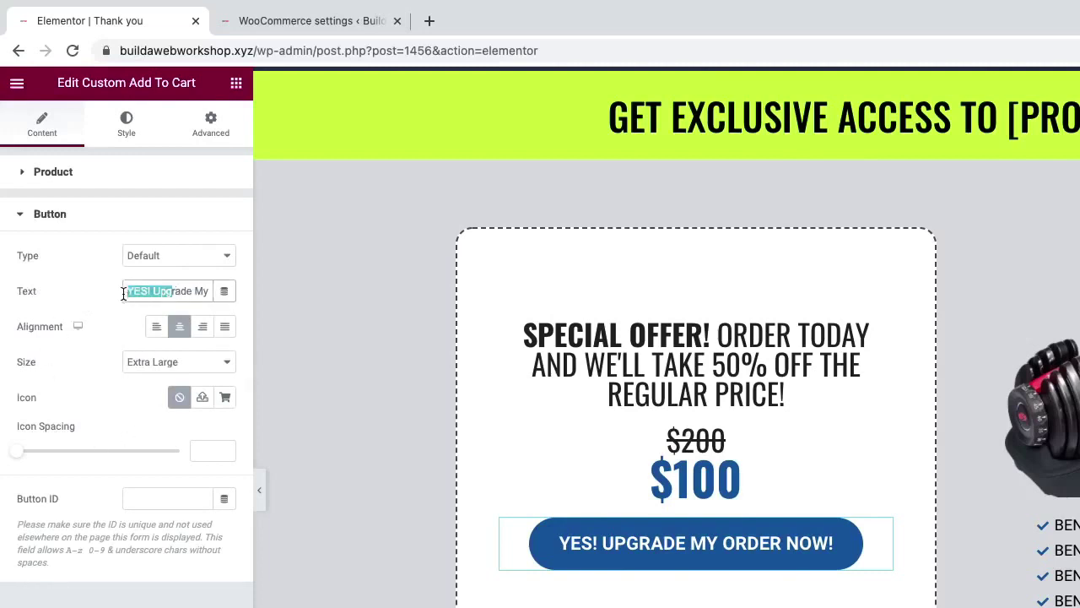
click(99, 355)
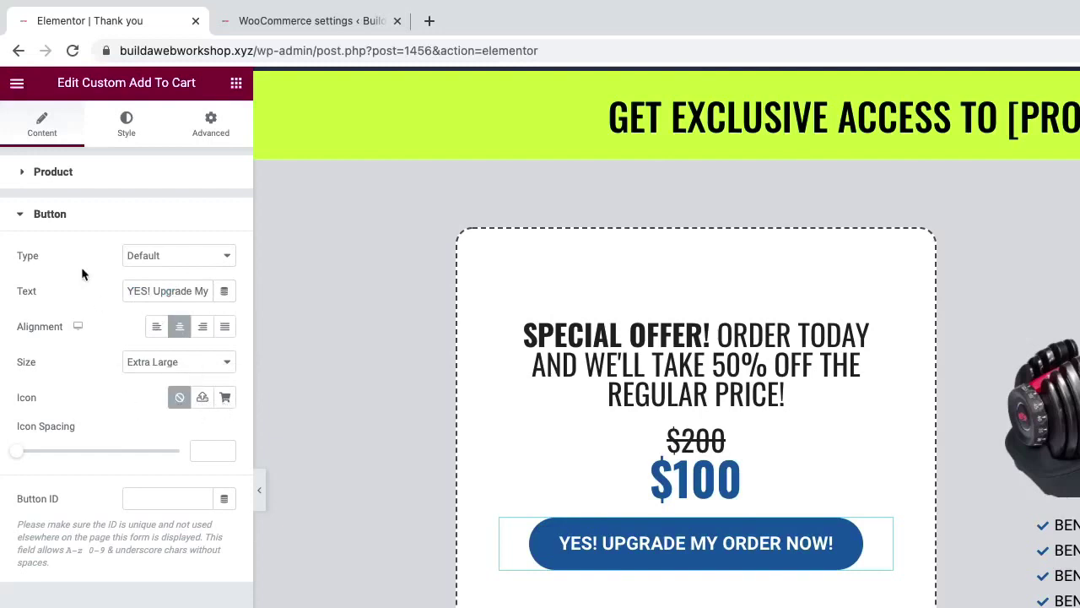
click(125, 135)
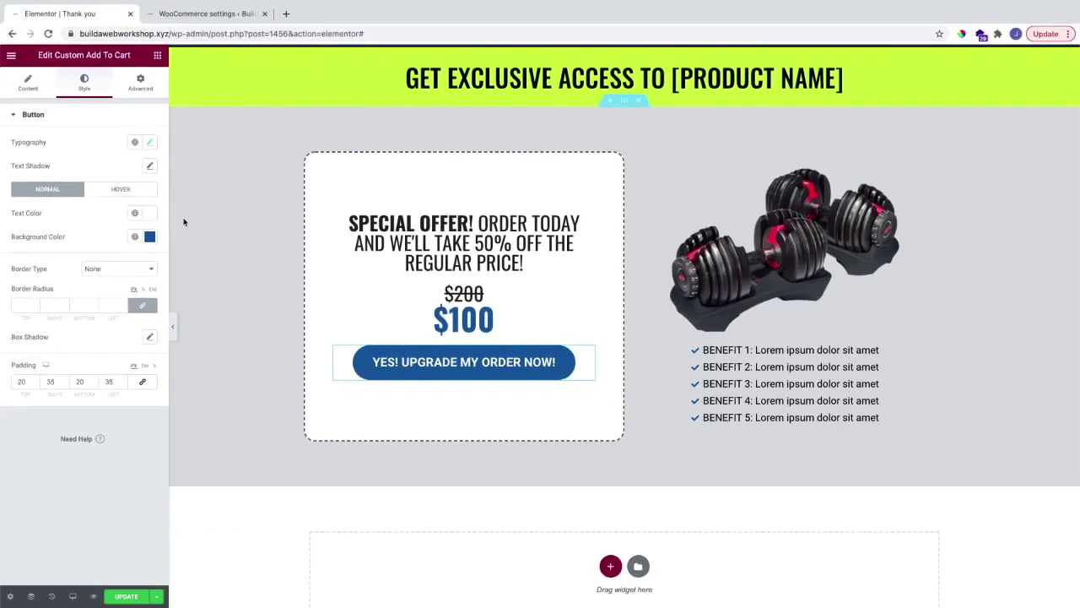
click(157, 56)
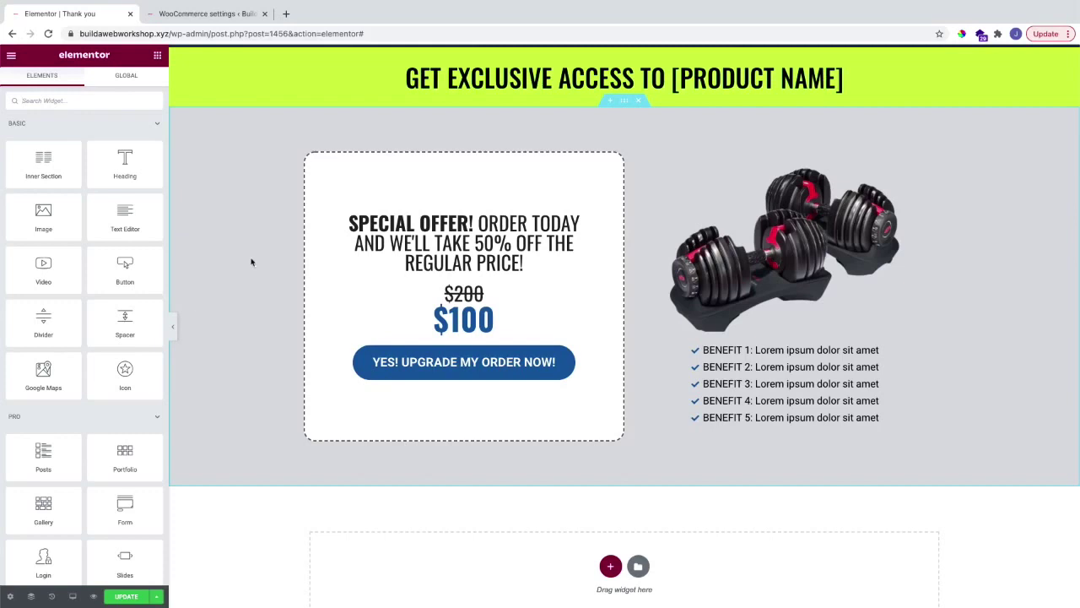
Step: Update the Thank You page and preview it down to the upsell offer
click(126, 595)
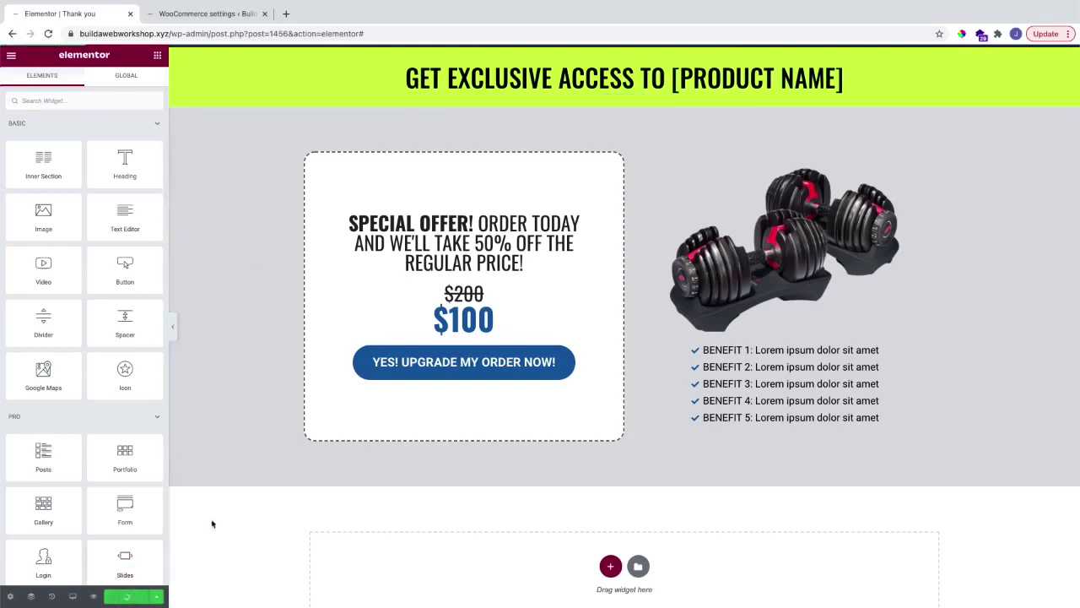
scroll(217, 508, up, 1)
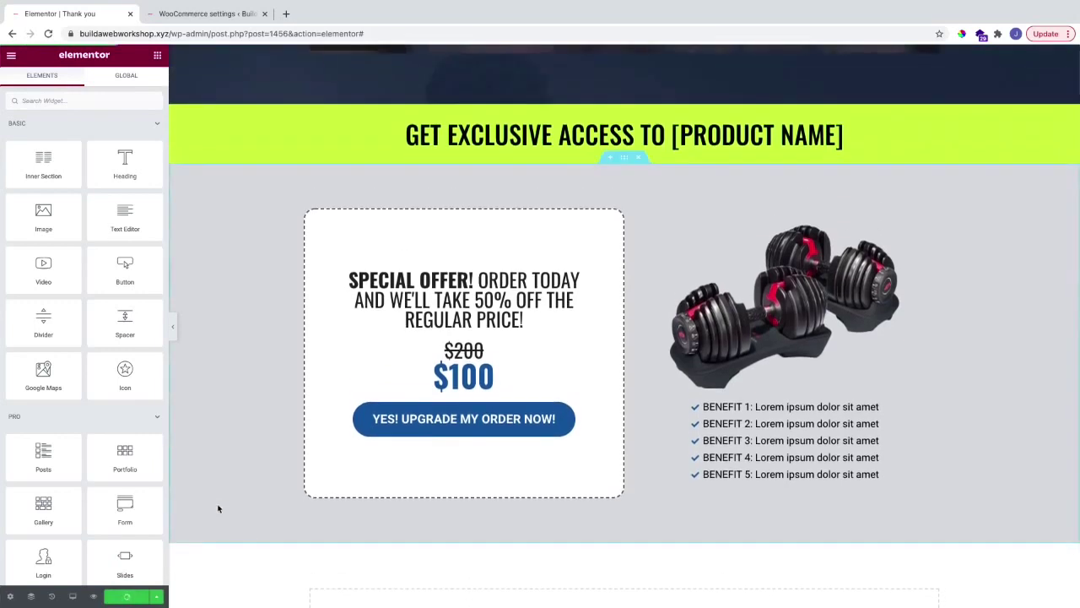
click(96, 595)
scroll(396, 375, down, 1)
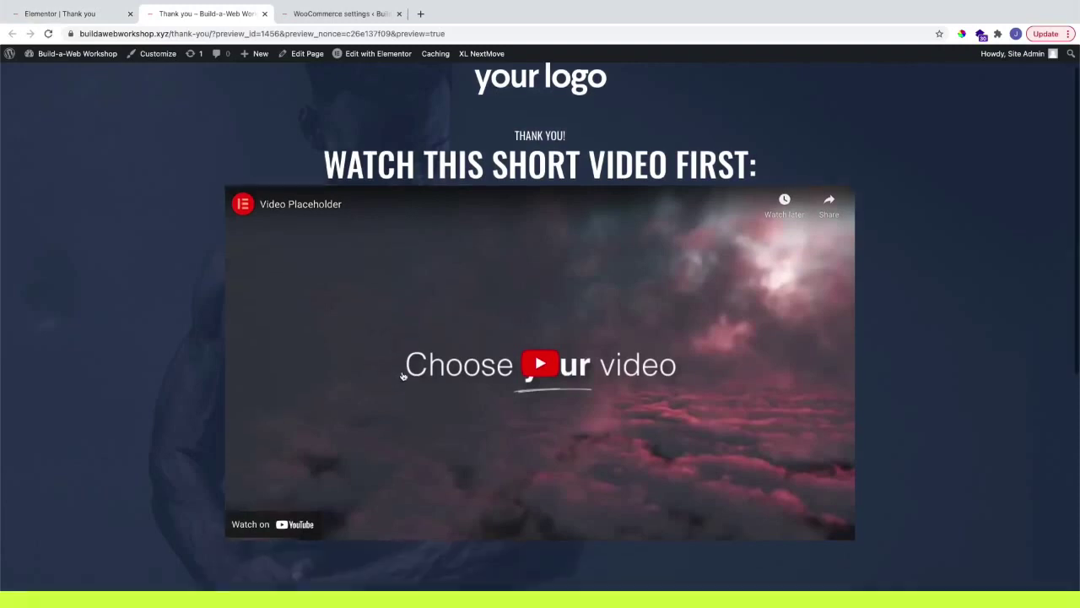
scroll(628, 384, down, 1)
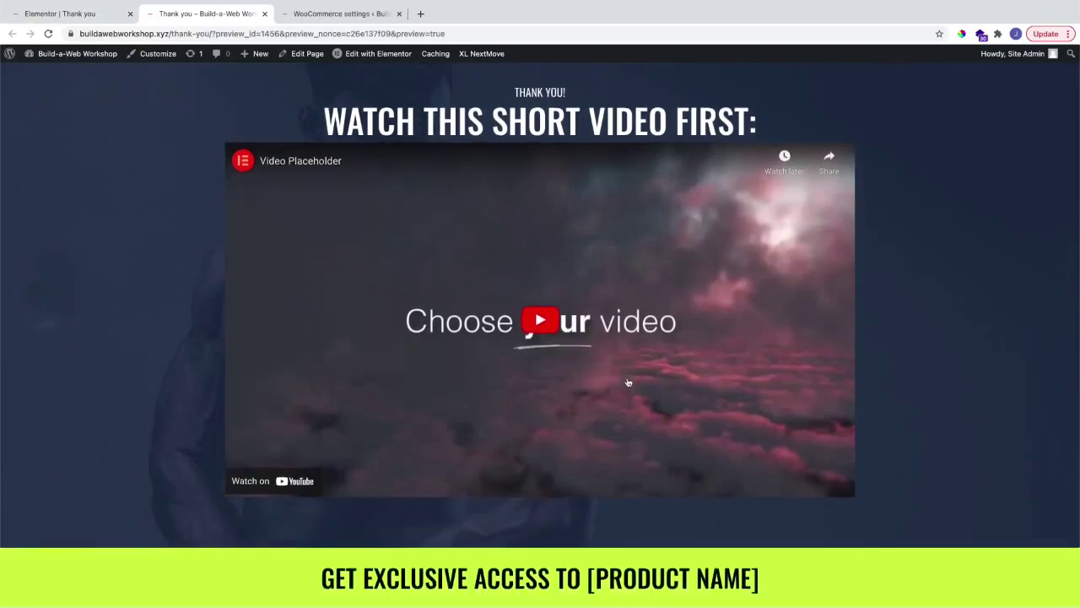
scroll(558, 372, down, 3)
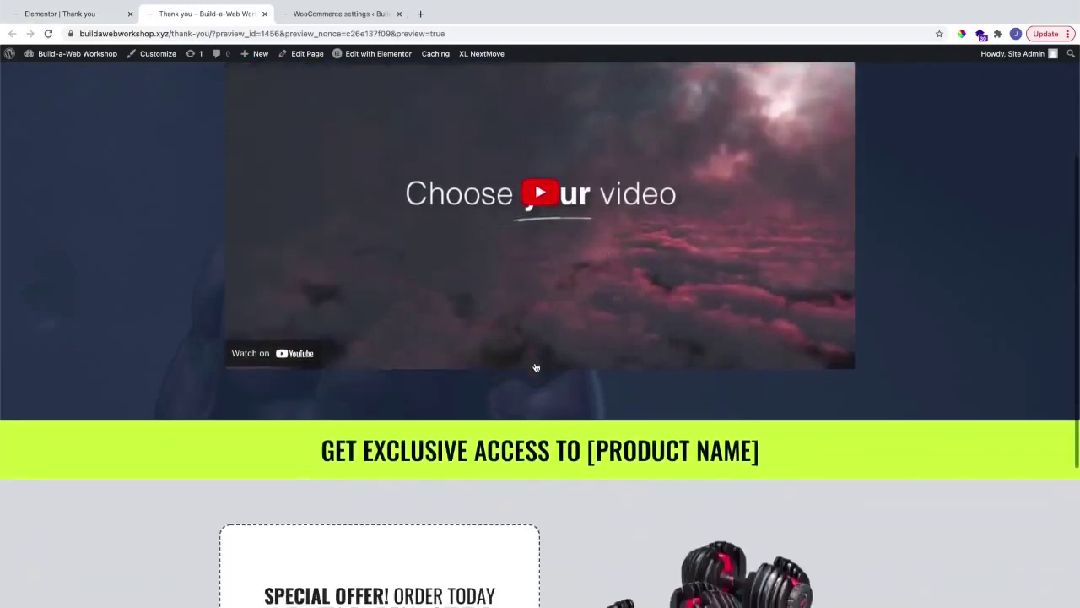
scroll(536, 367, down, 4)
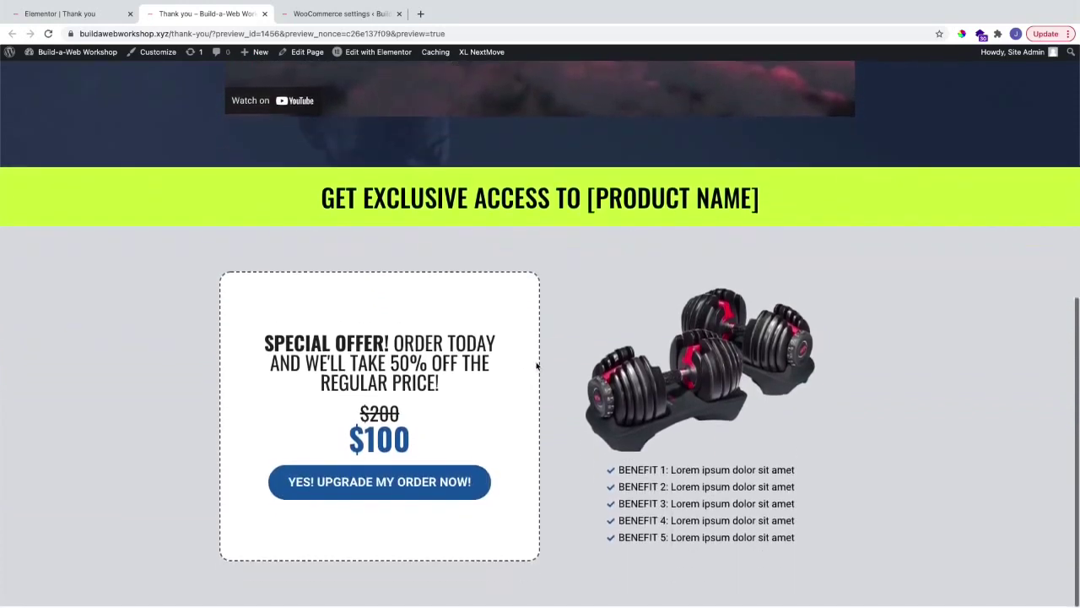
Step: Test the upgrade button, reaching checkout with Workout equipment at $100
click(456, 484)
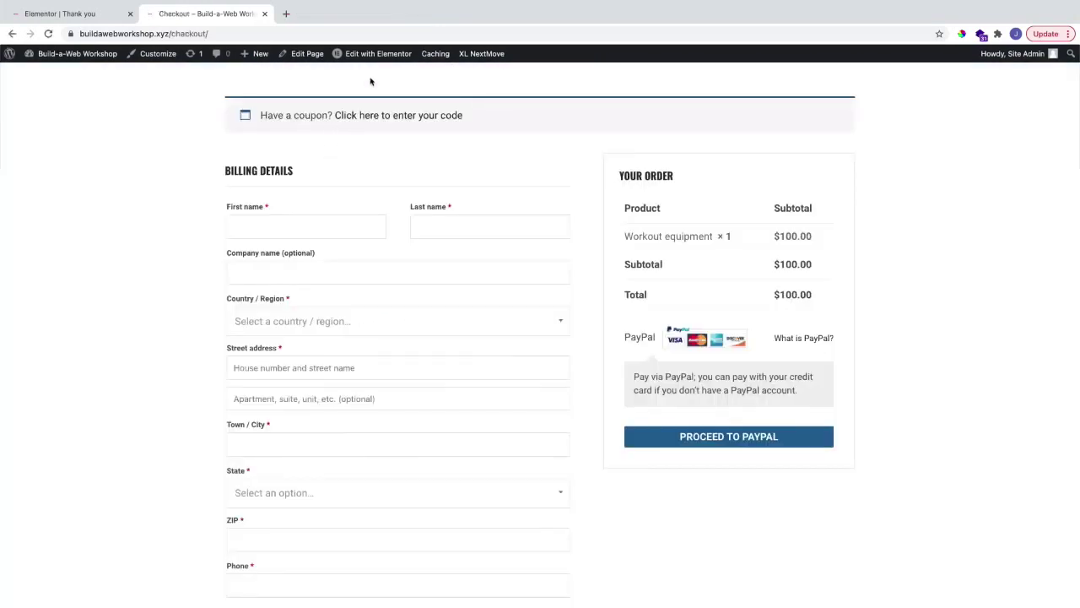
mouse_move(381, 61)
key(ctrl+Tab)
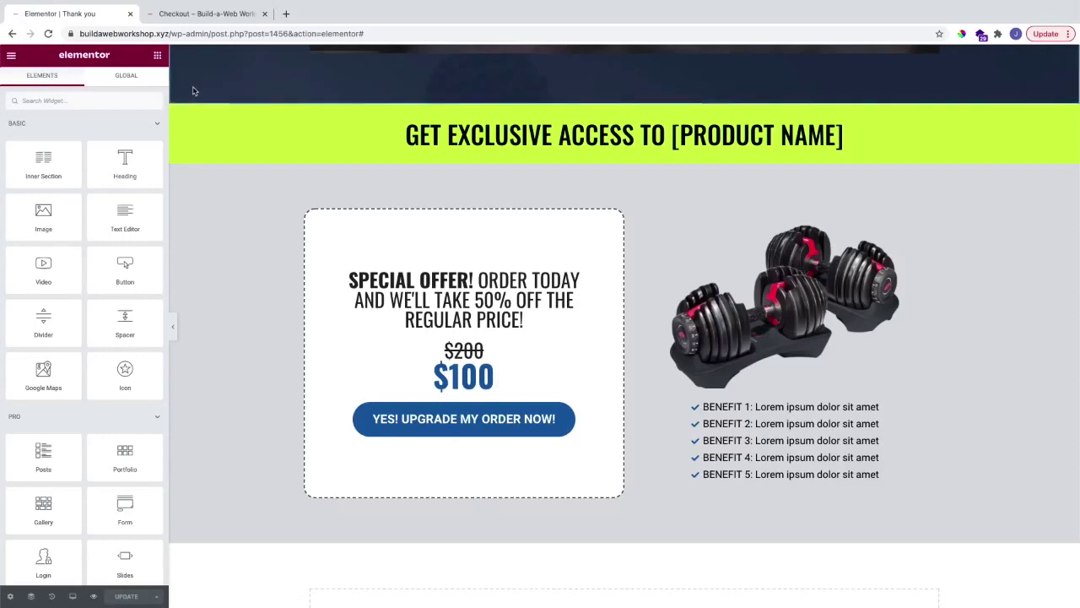
key(ctrl+Tab)
Step: Open a new blank page in the Elementor editor
middle_click(105, 55)
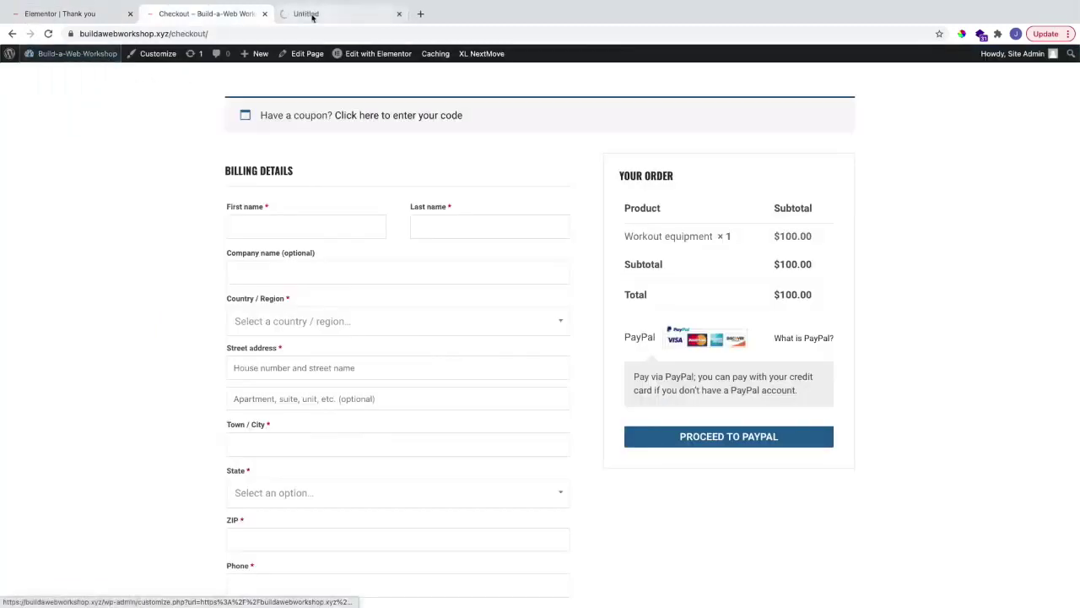
click(312, 14)
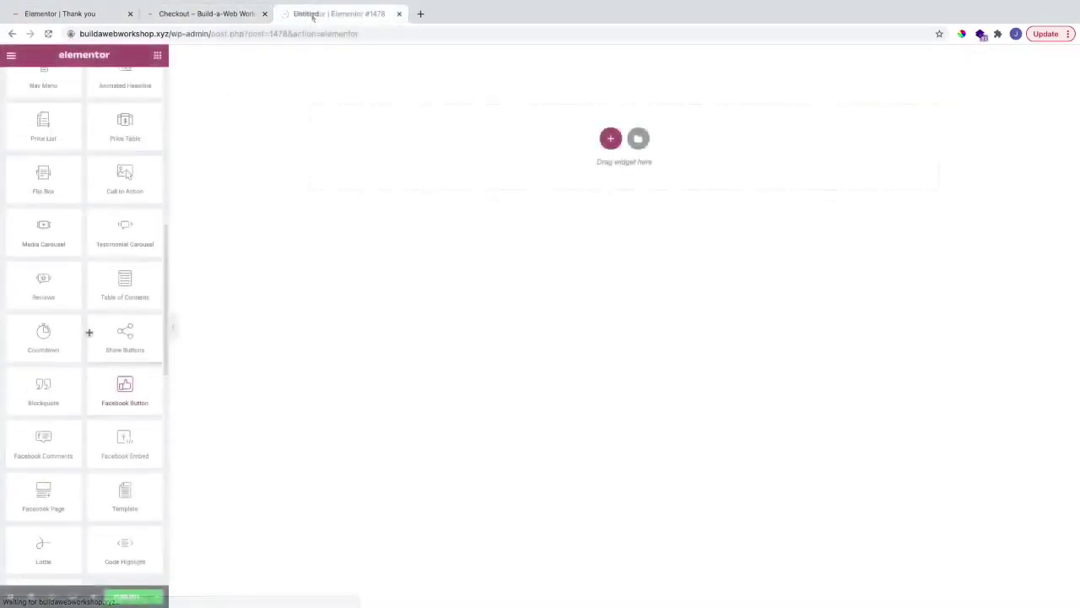
scroll(134, 432, up, 1)
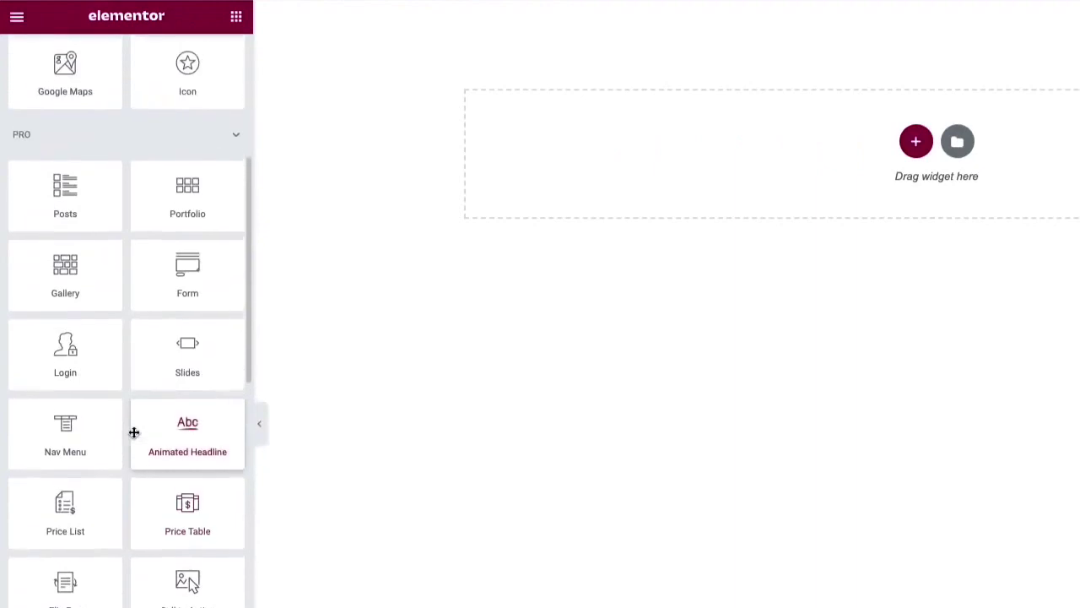
scroll(134, 432, up, 2)
scroll(134, 432, down, 15)
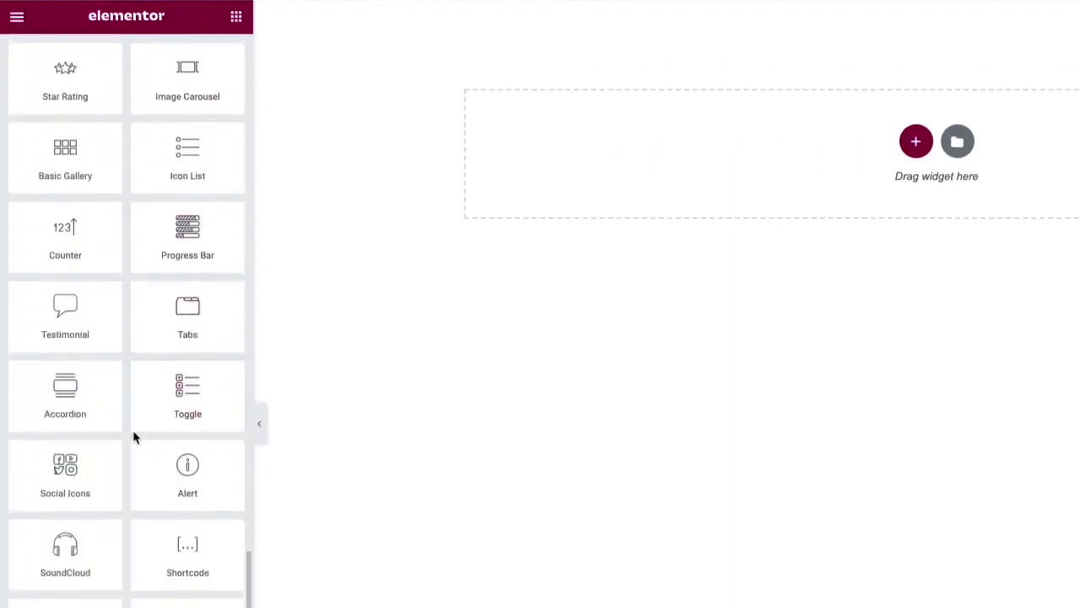
scroll(134, 437, down, 1)
Step: Add a Shortcode widget with the WooCommerce checkout shortcode, then open WooCommerce Settings > Advanced
drag(219, 511, 656, 143)
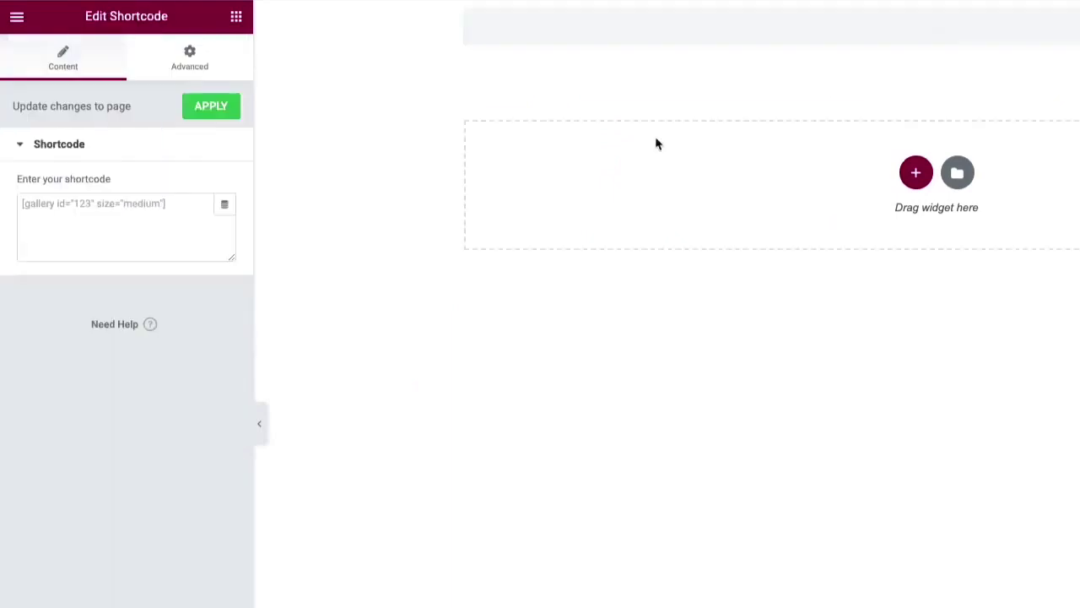
click(87, 218)
text([woocommerce_checkout)
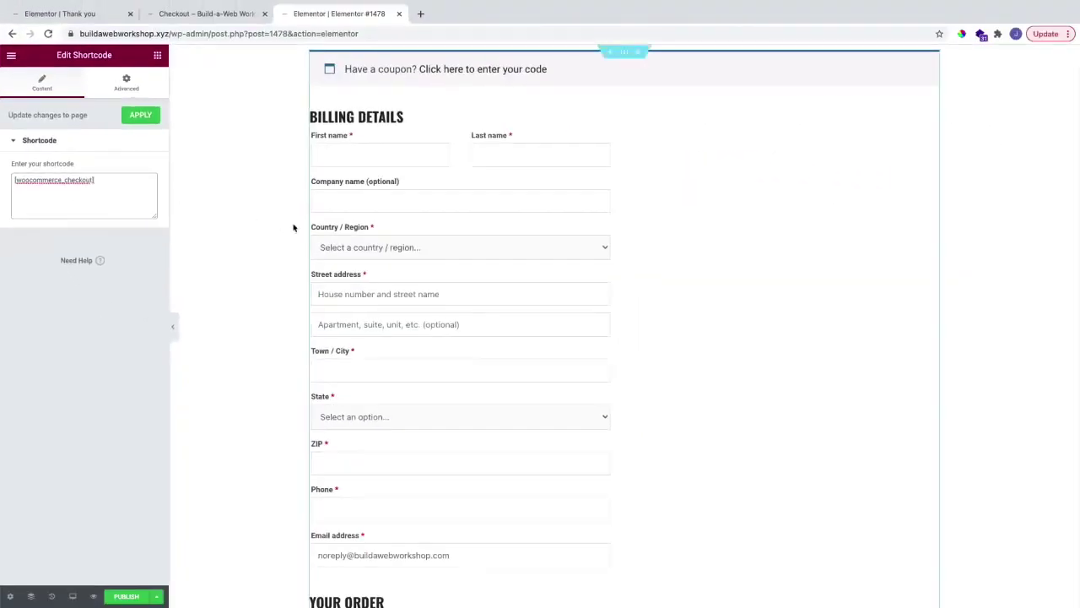
scroll(245, 222, down, 5)
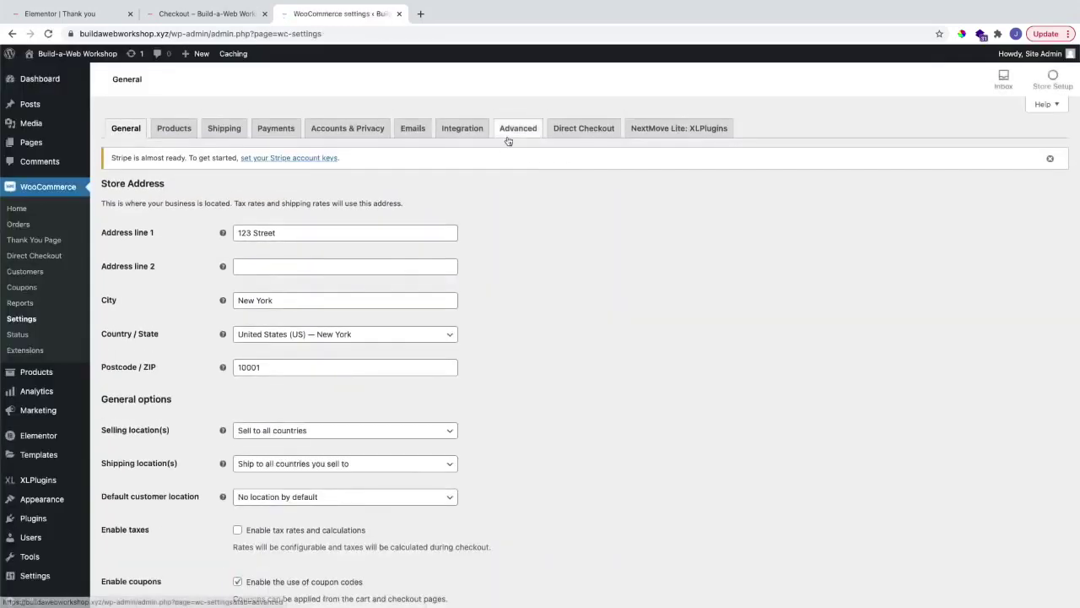
click(510, 137)
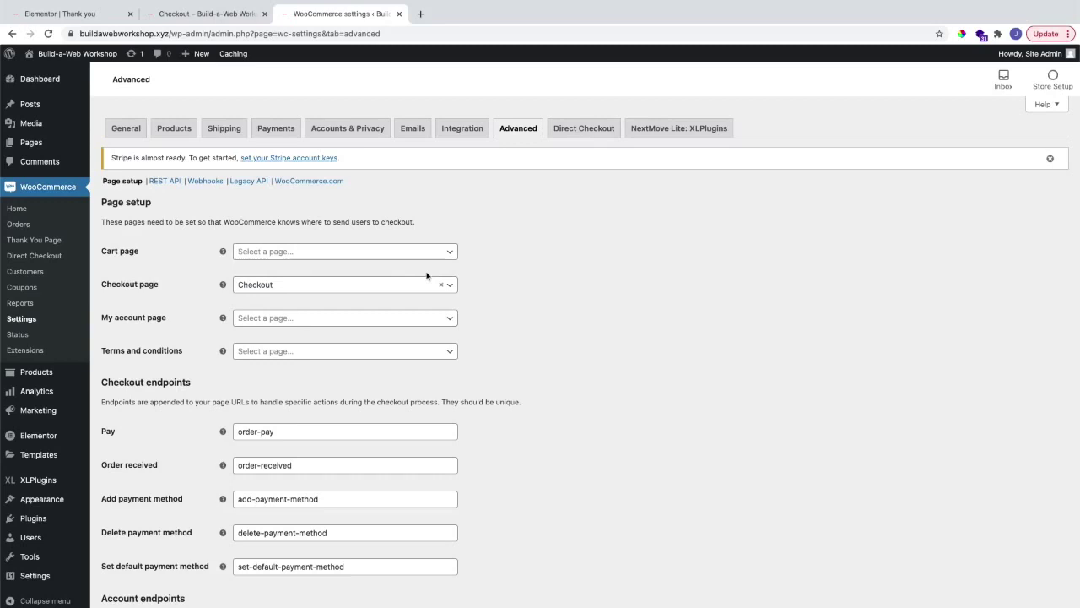
Step: Close the WooCommerce settings tab to return to the Checkout page
key(super+w)
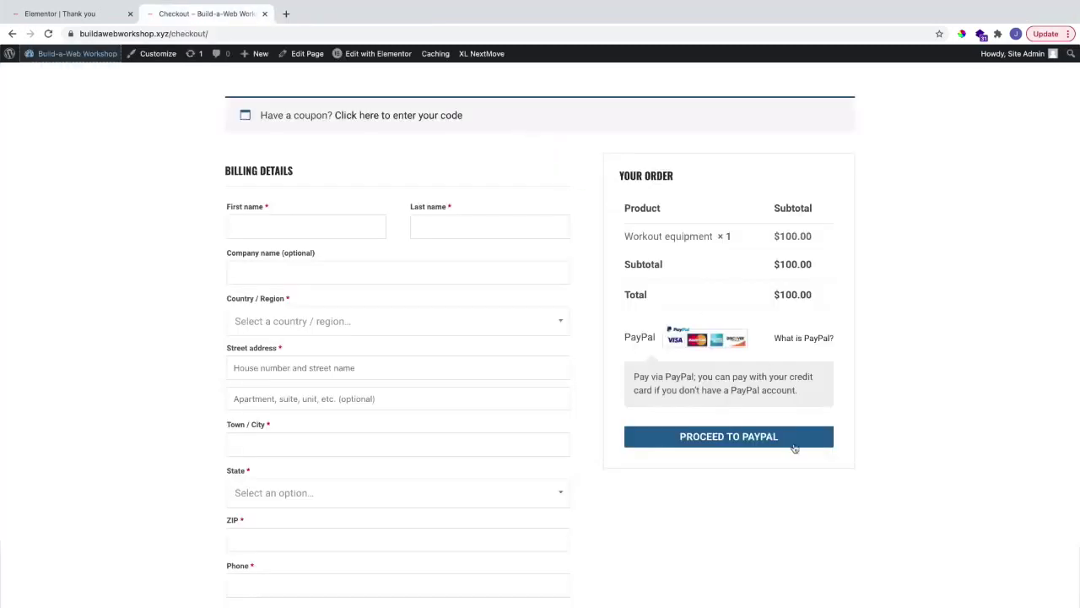
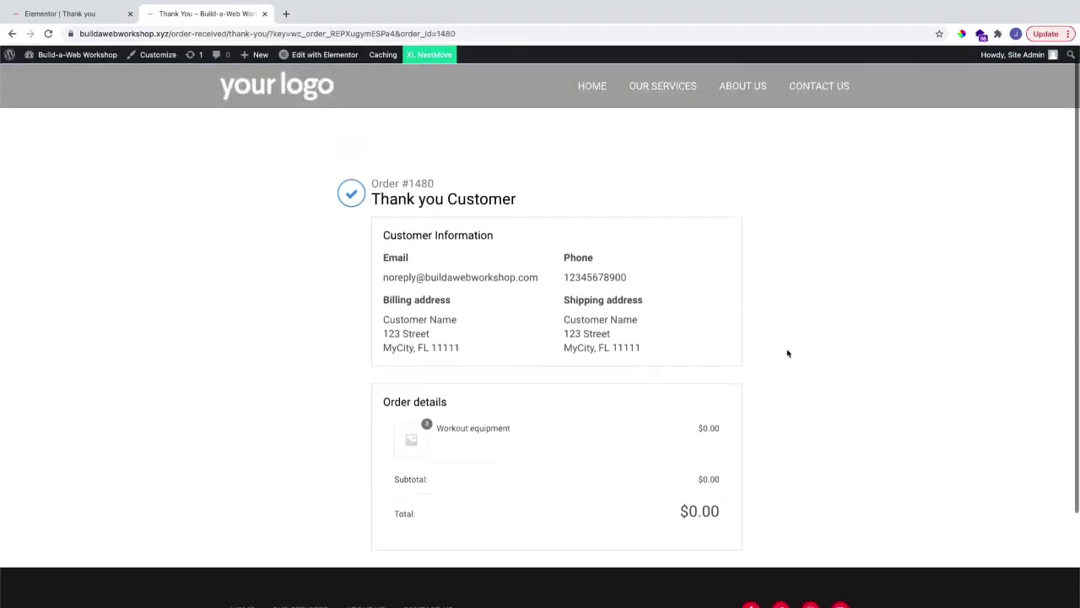
Step: Tick Thank You Page under Elementor's Post Types settings and save the change
scroll(787, 353, down, 1)
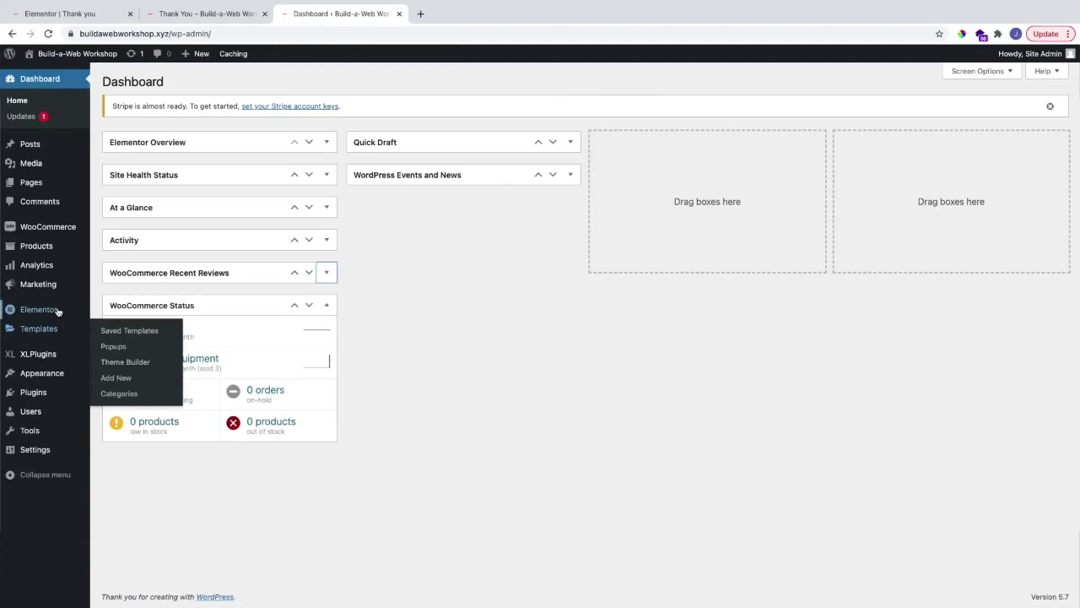
mouse_move(55, 311)
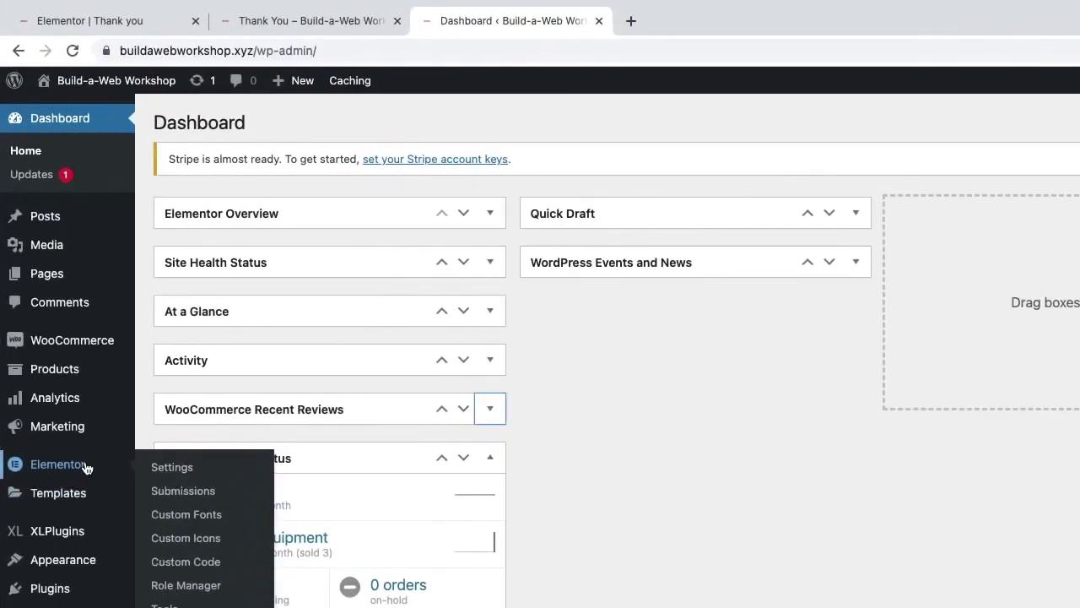
click(192, 467)
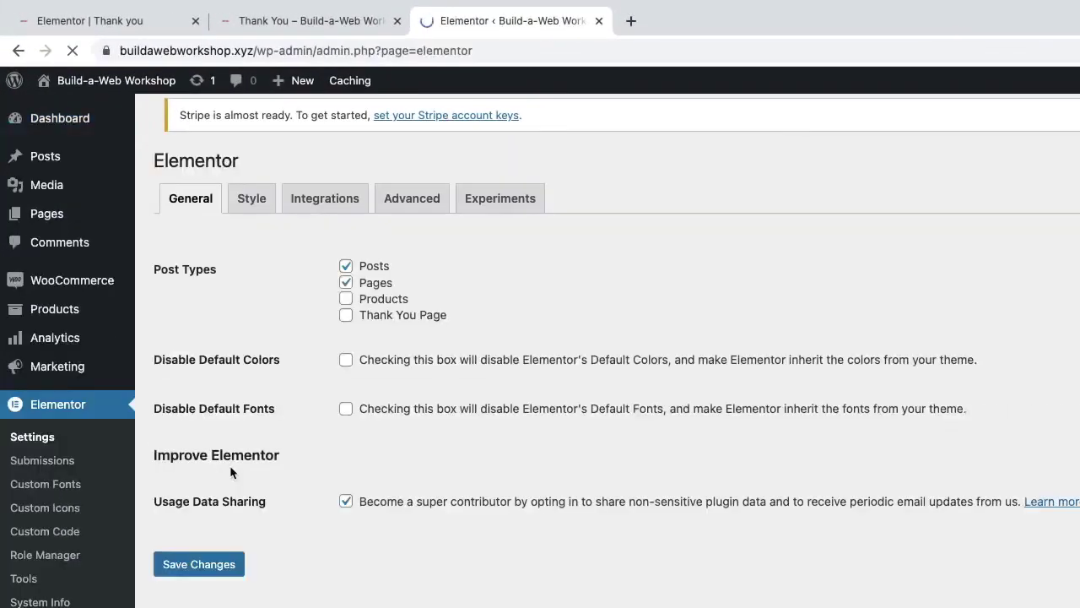
click(347, 329)
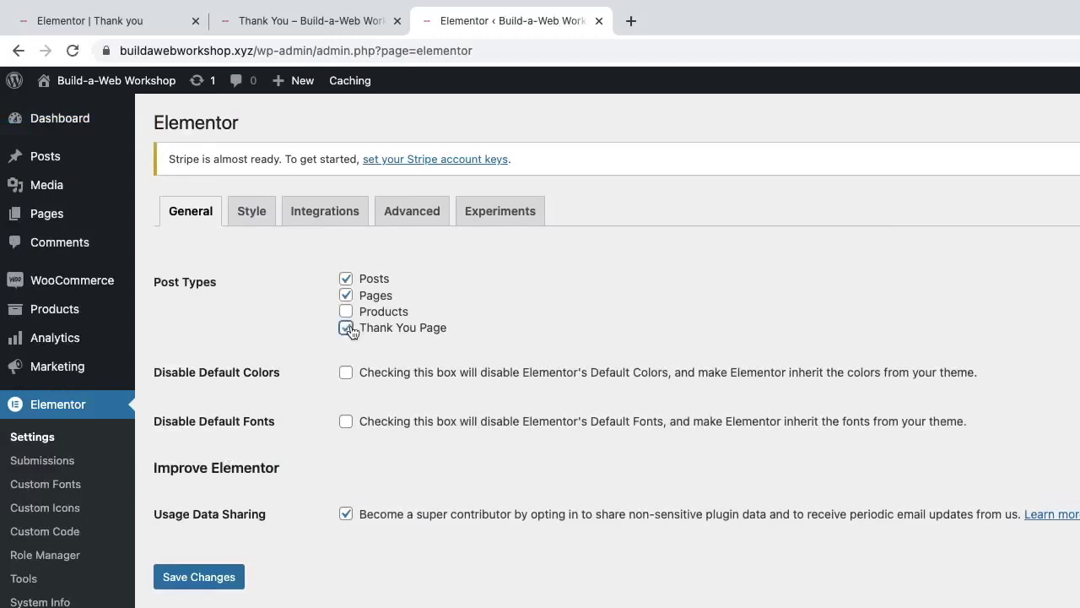
click(235, 577)
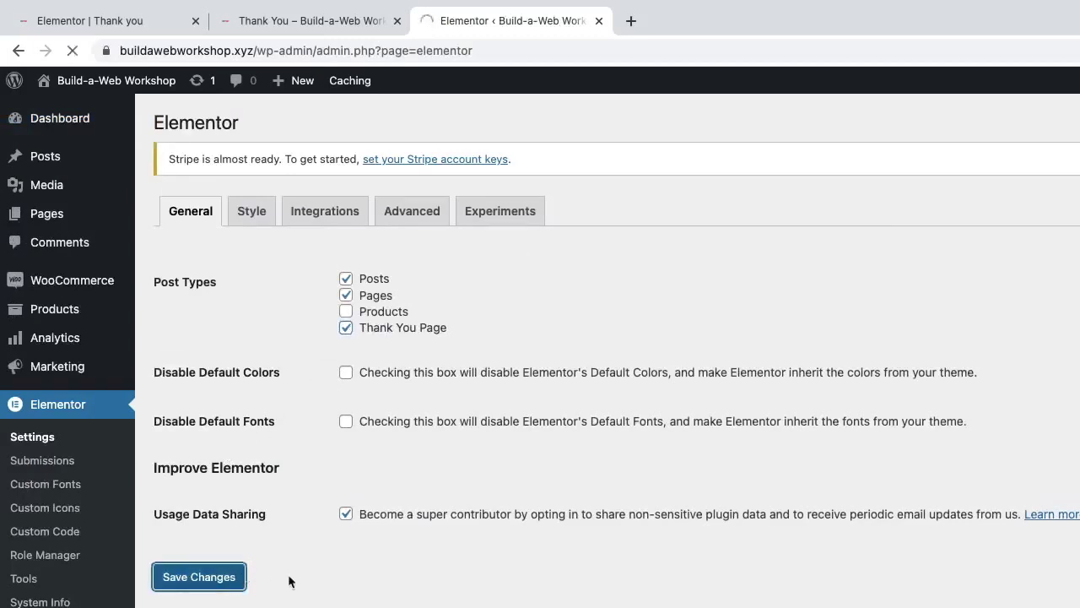
mouse_move(84, 280)
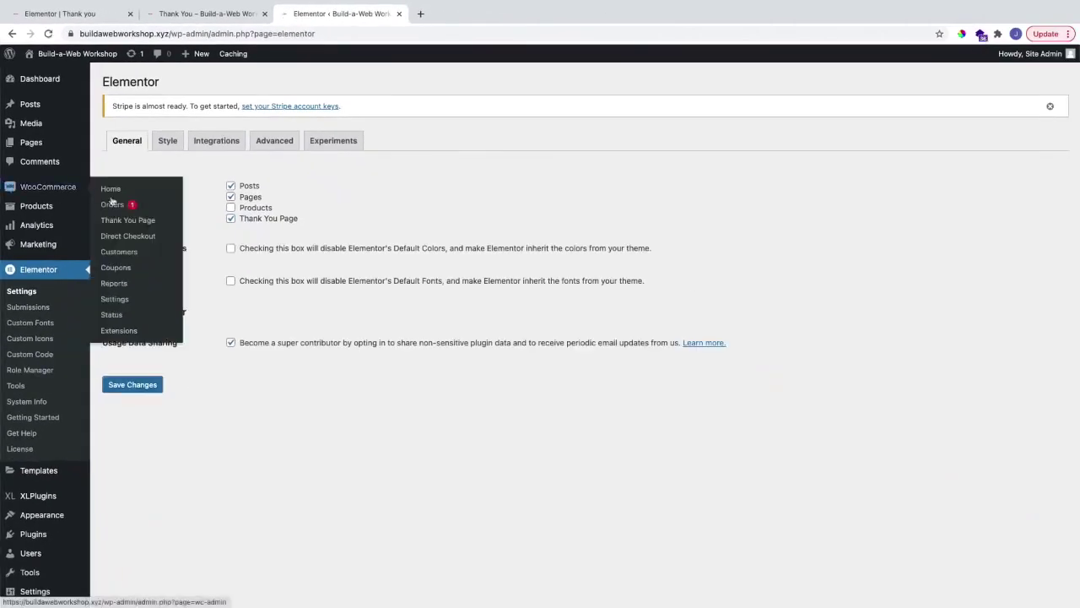
click(130, 301)
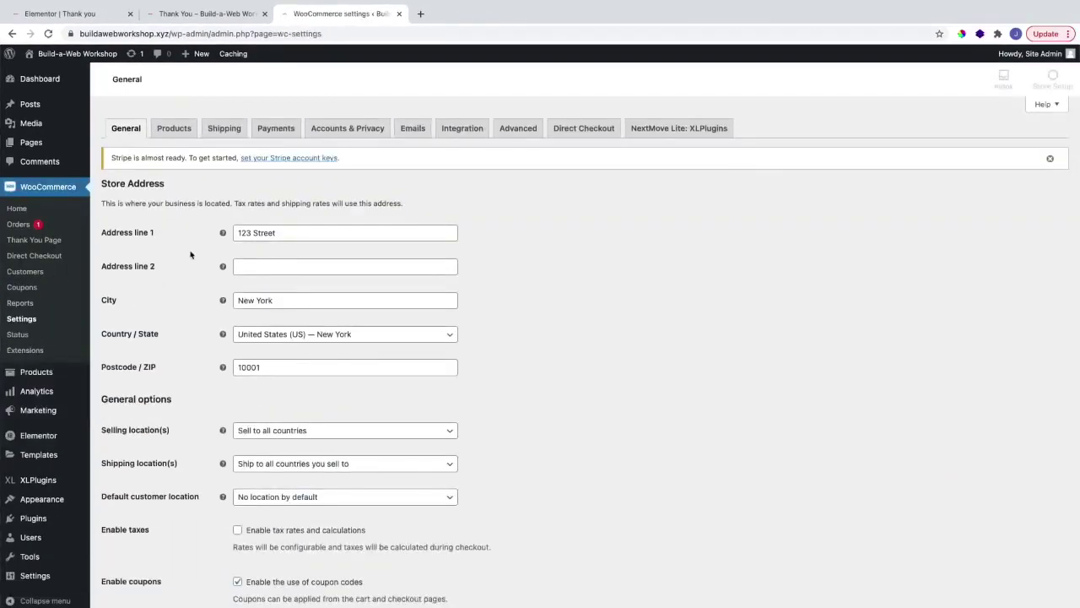
Step: In the NextMove Lite tab, skip the usage-tracking opt-in and start a new thank-you page
click(693, 129)
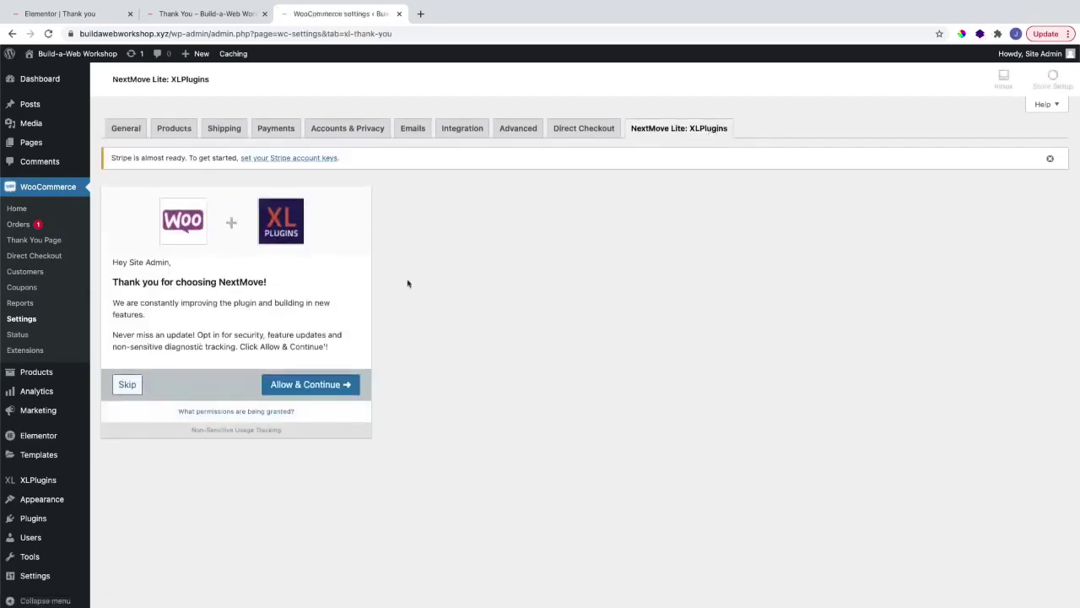
click(128, 383)
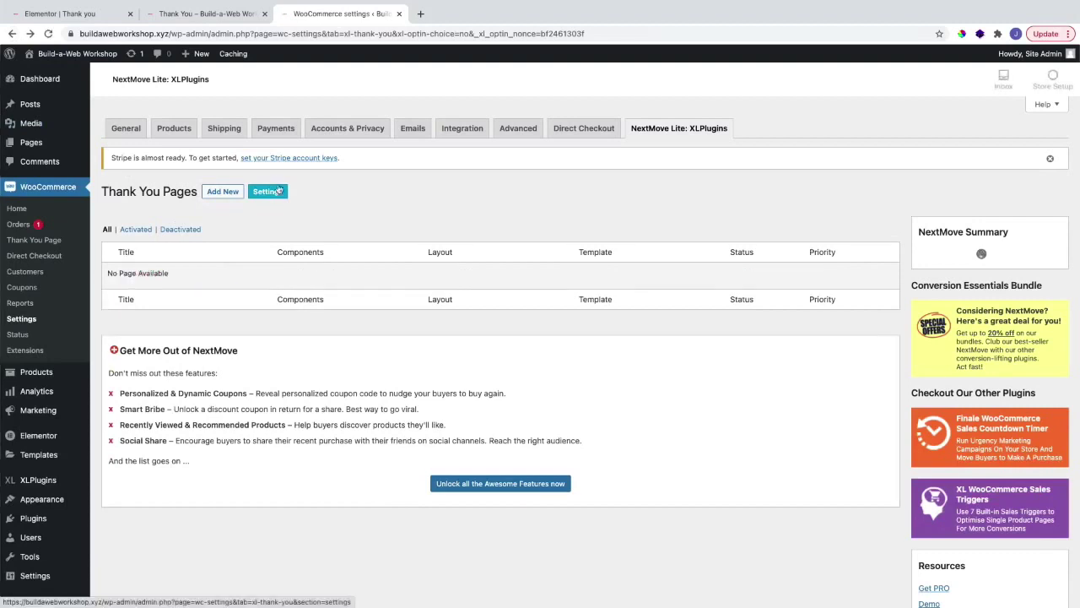
click(223, 194)
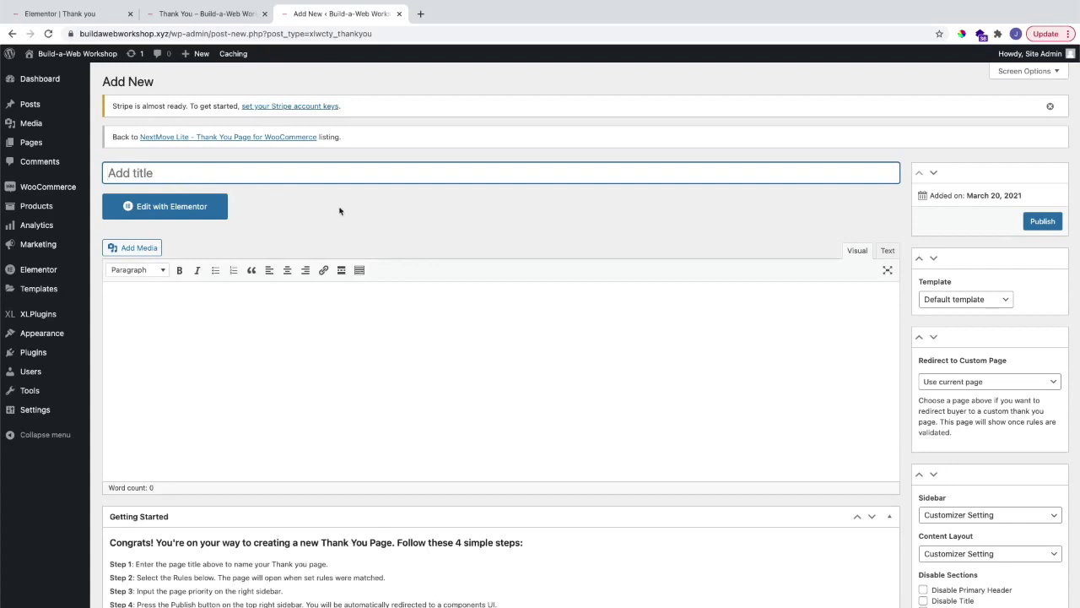
Step: Title the page Personal Fitness Coaching: no sidebar, full-width stretched, header, title, image, footer and transparent header off
text(Personal Fitness Coachin)
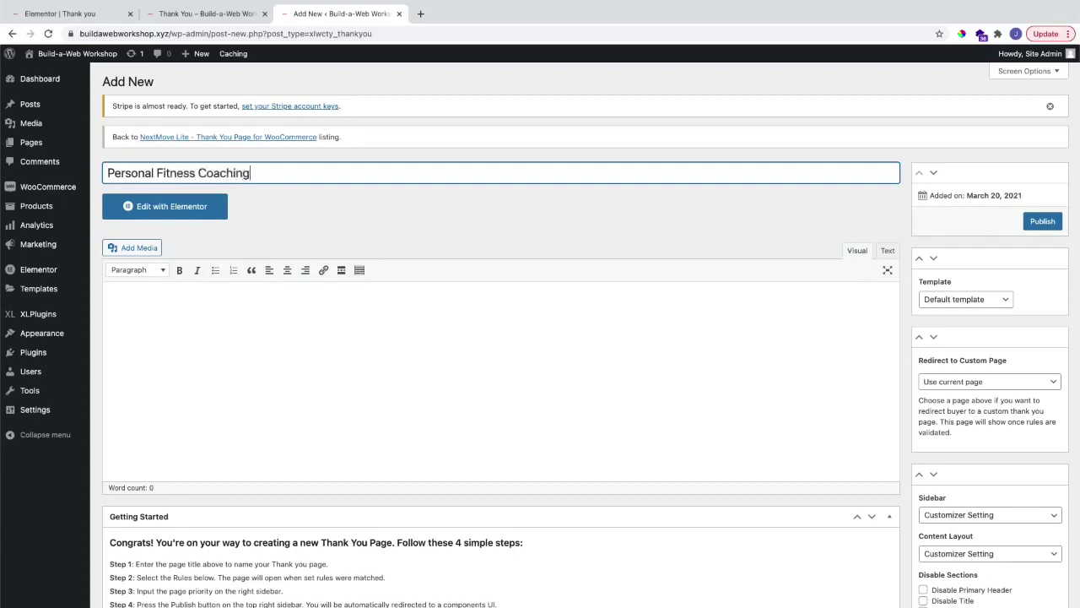
text(g)
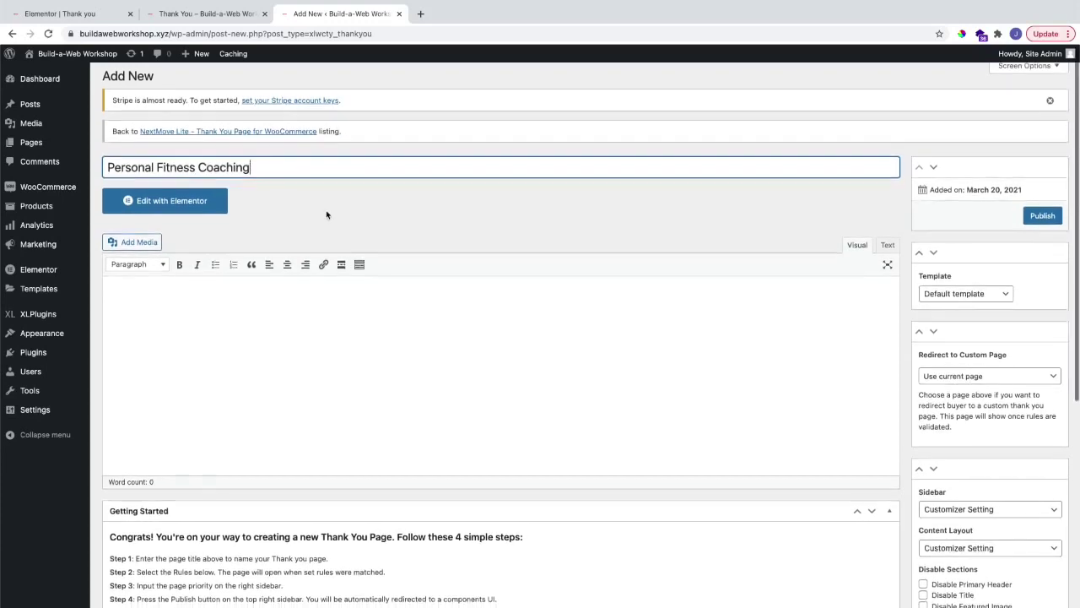
scroll(326, 215, down, 3)
scroll(326, 211, down, 1)
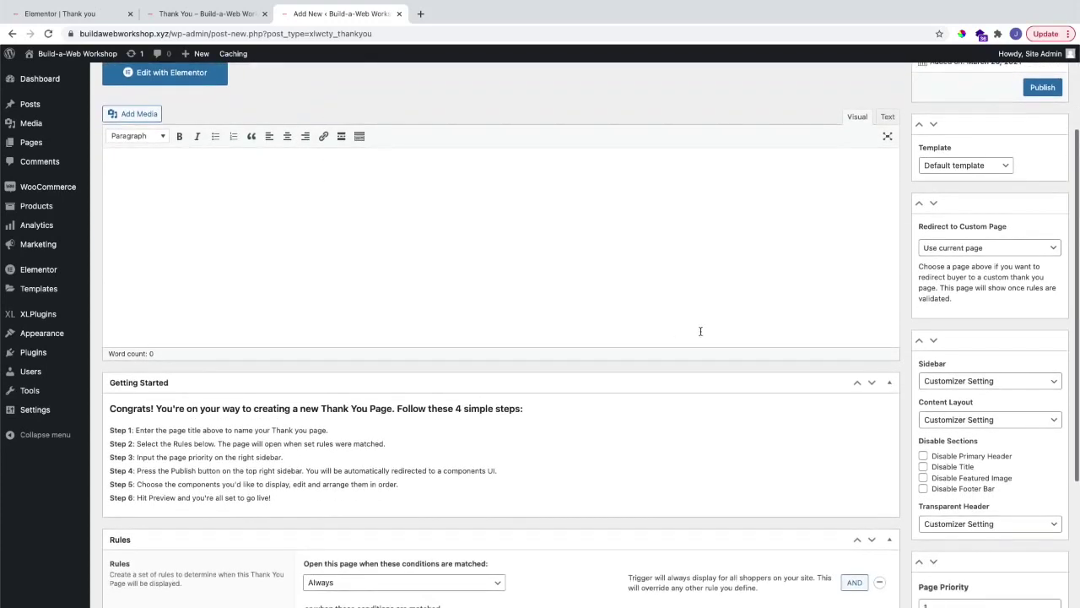
click(938, 385)
click(938, 419)
click(938, 419)
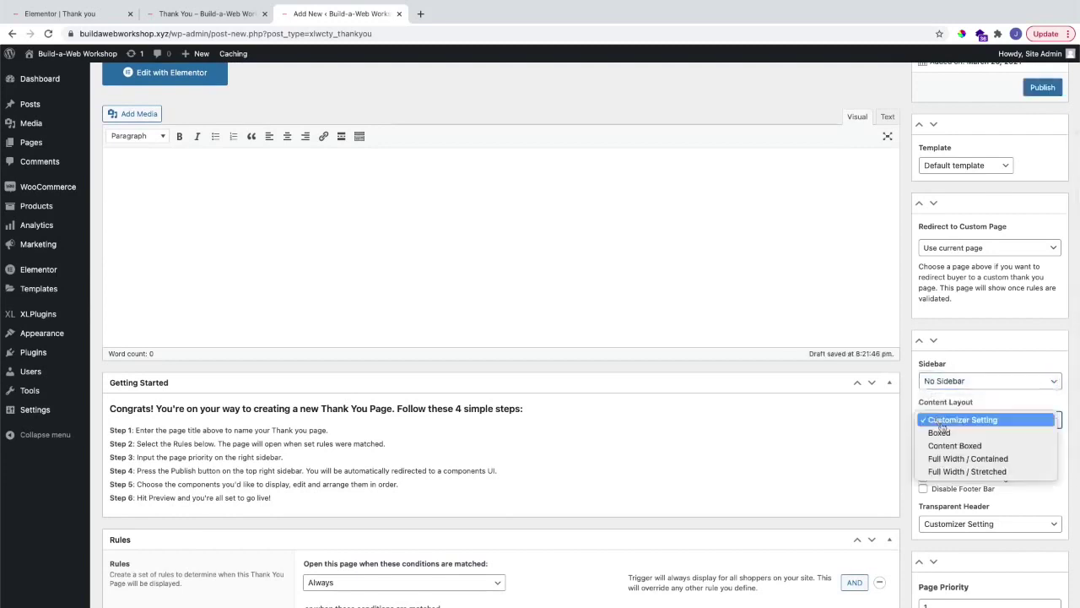
click(940, 476)
click(939, 477)
click(935, 467)
click(936, 455)
click(953, 524)
click(956, 550)
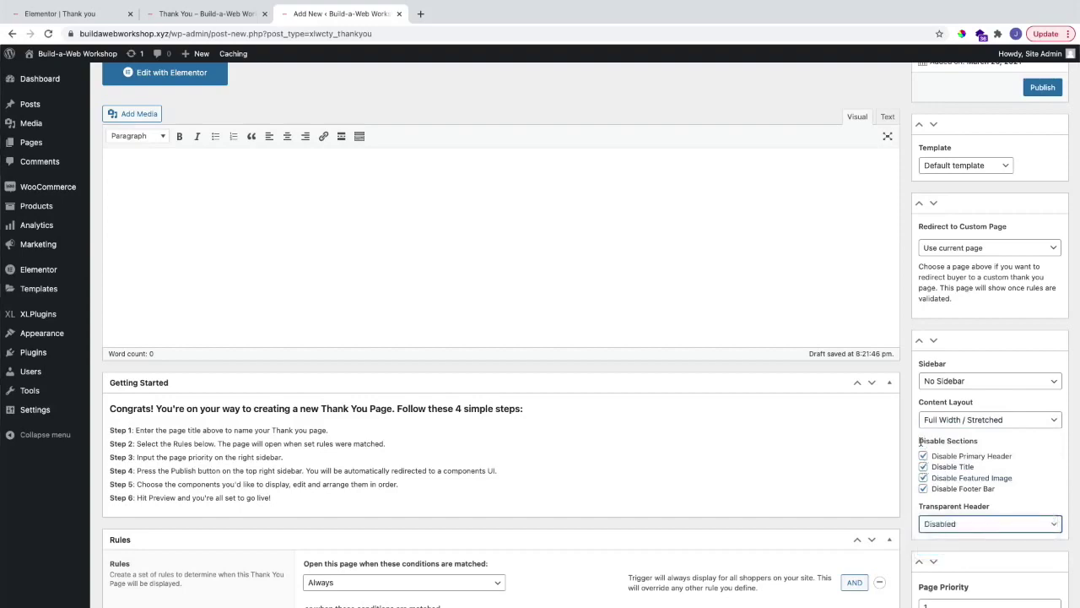
Step: Add an Order Item(s) rule so the page shows for Workout equipment orders
scroll(921, 442, down, 3)
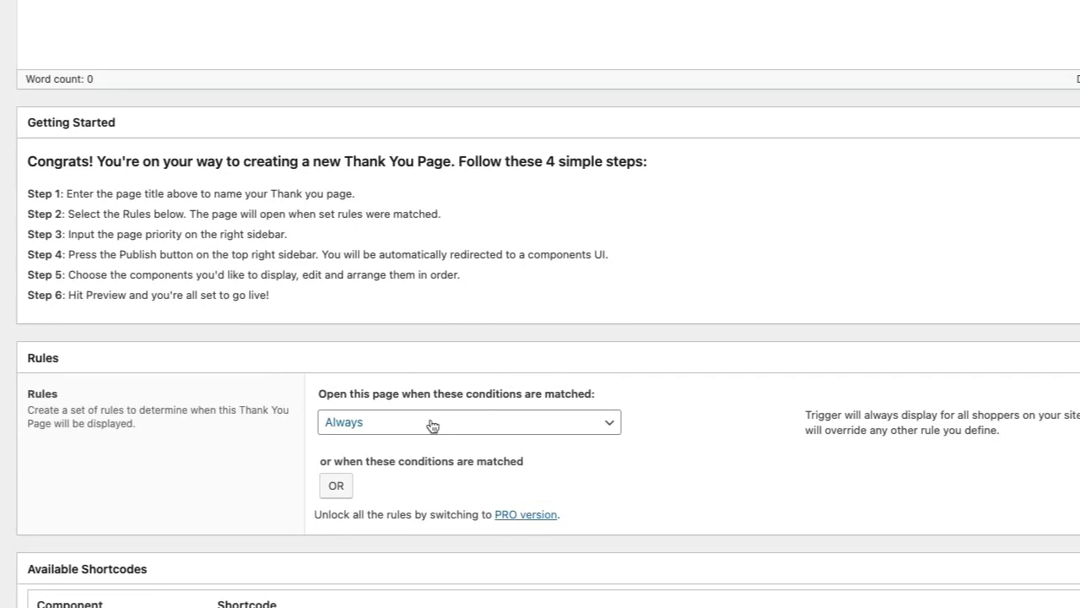
click(431, 424)
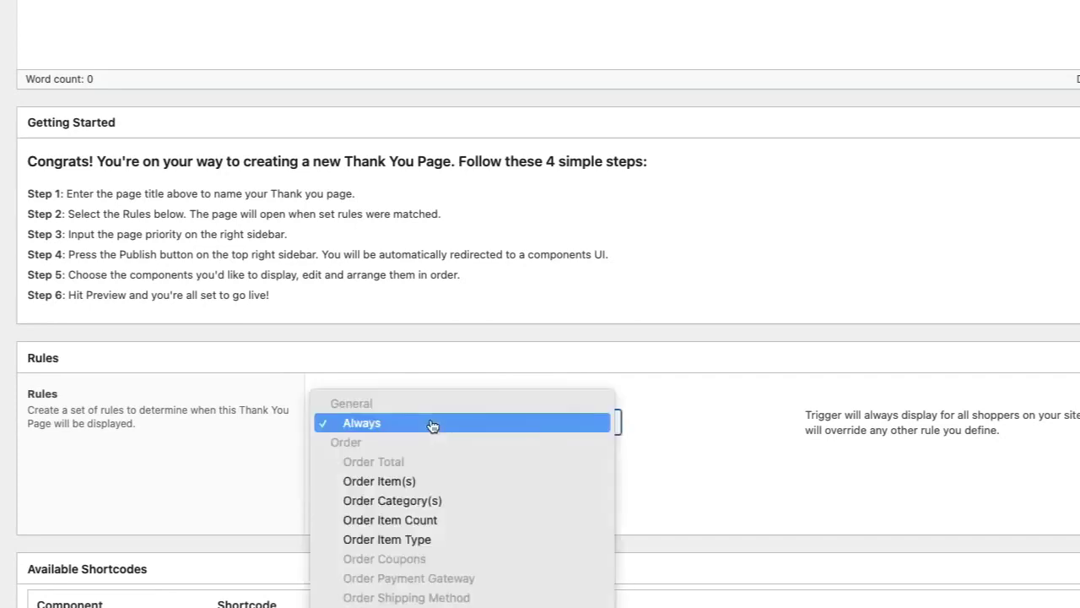
click(421, 482)
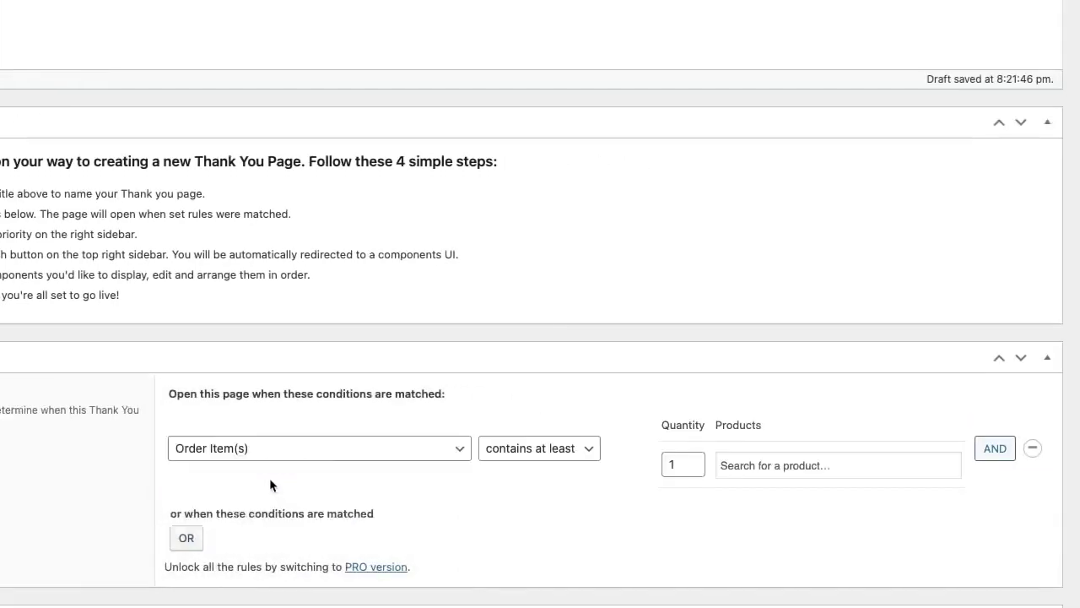
click(821, 463)
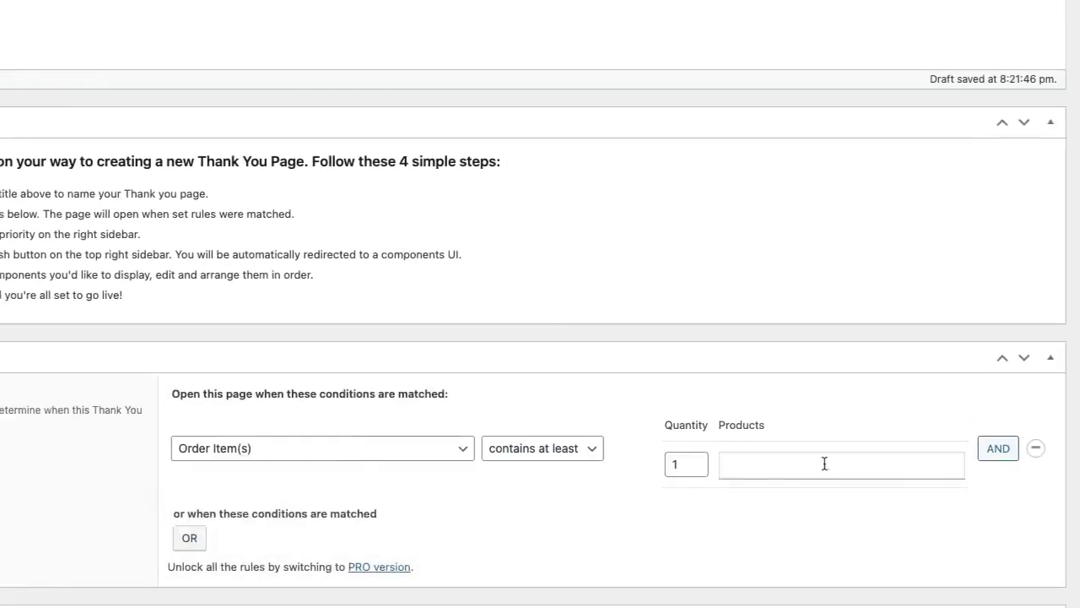
text(workout e)
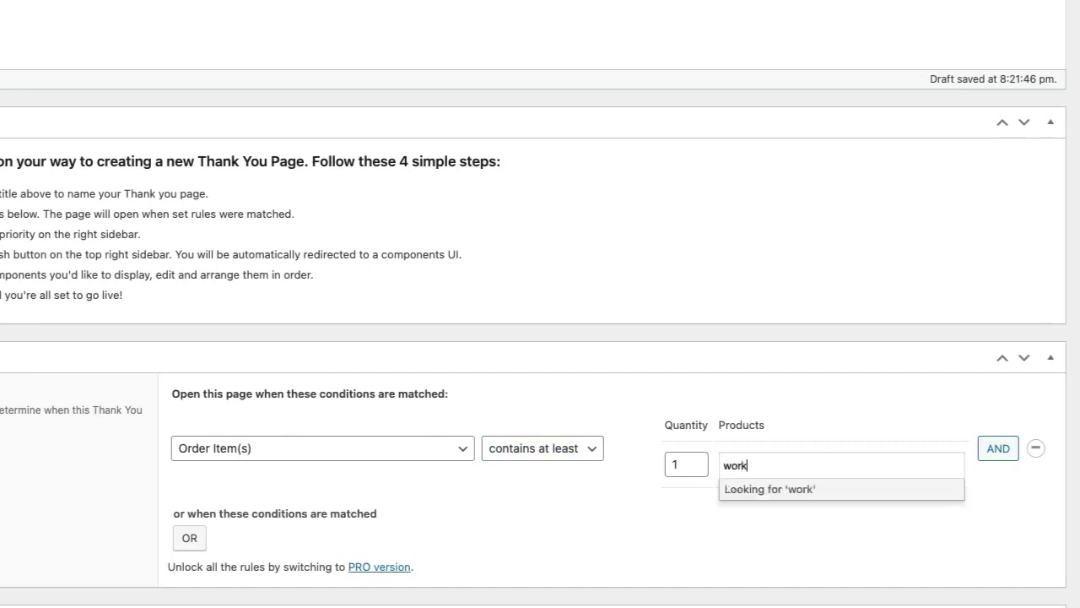
click(815, 489)
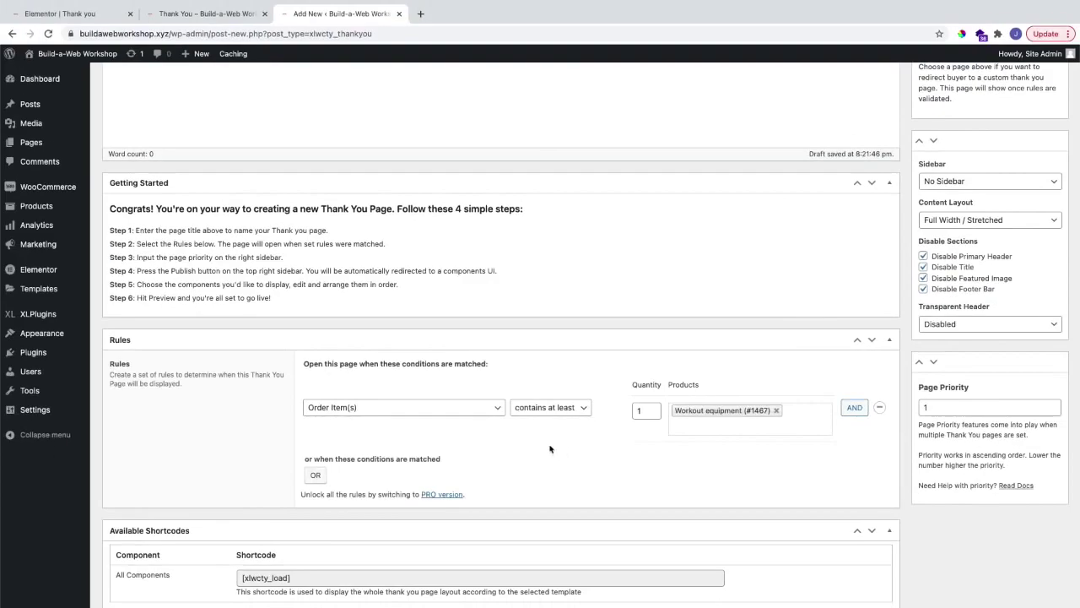
key(ctrl+shift+Tab)
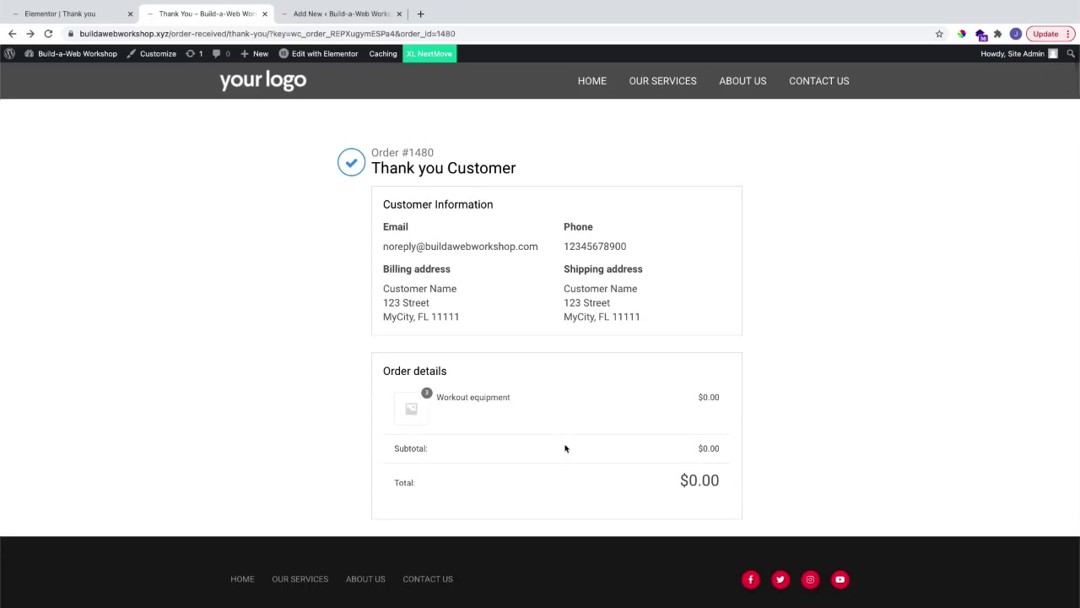
Step: Publish the Personal Fitness Coaching page, then open it from the Thank You Pages list in Elementor
key(ctrl+Tab)
key(ctrl+Tab)
key(ctrl+Tab)
key(ctrl+shift+Tab)
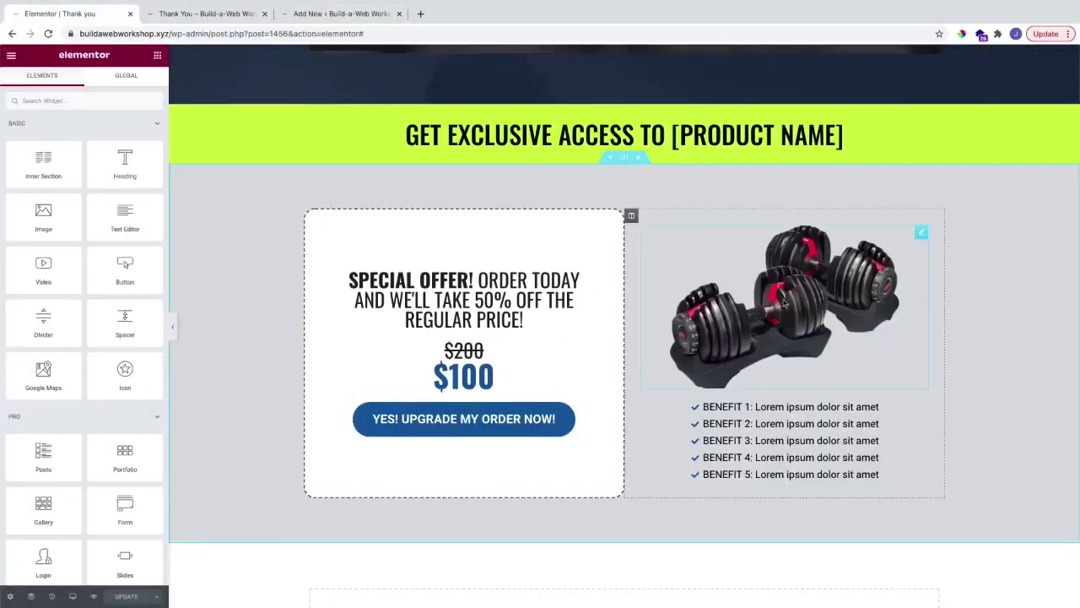
key(ctrl+shift+Tab)
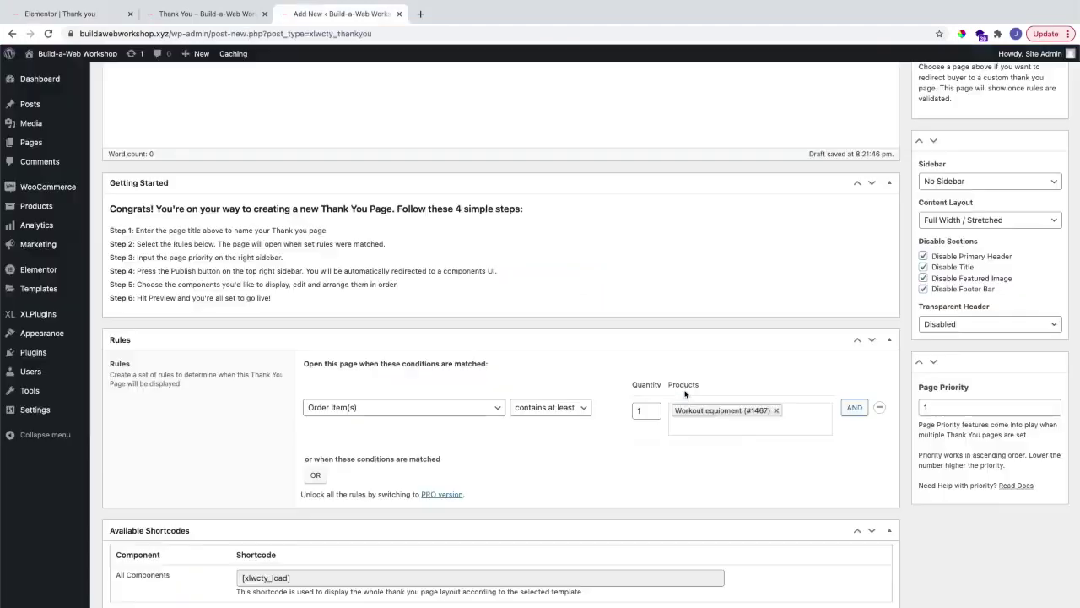
scroll(727, 395, up, 5)
click(1044, 221)
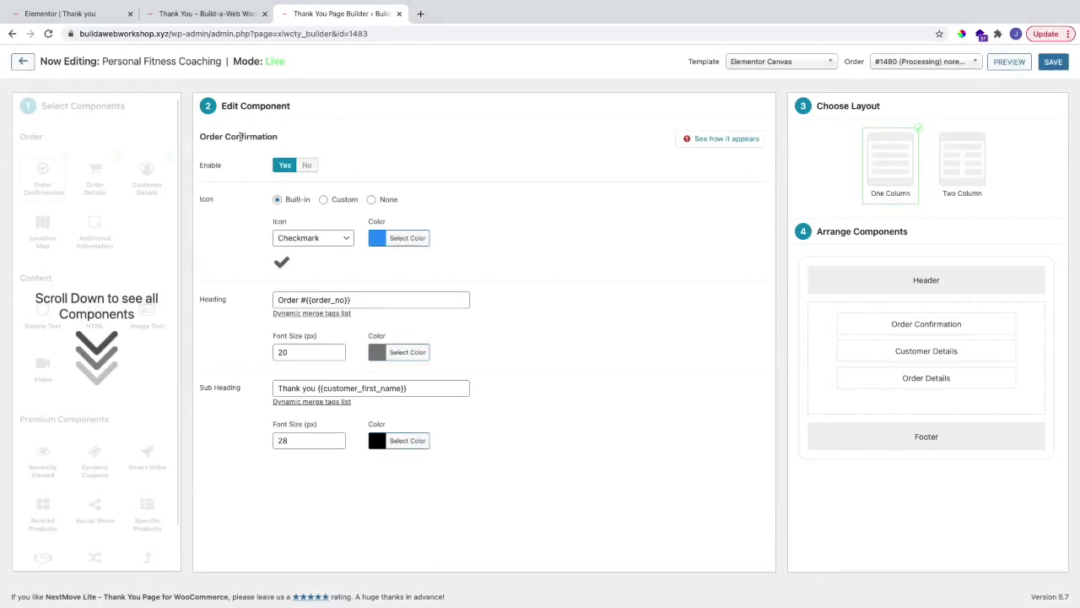
click(23, 64)
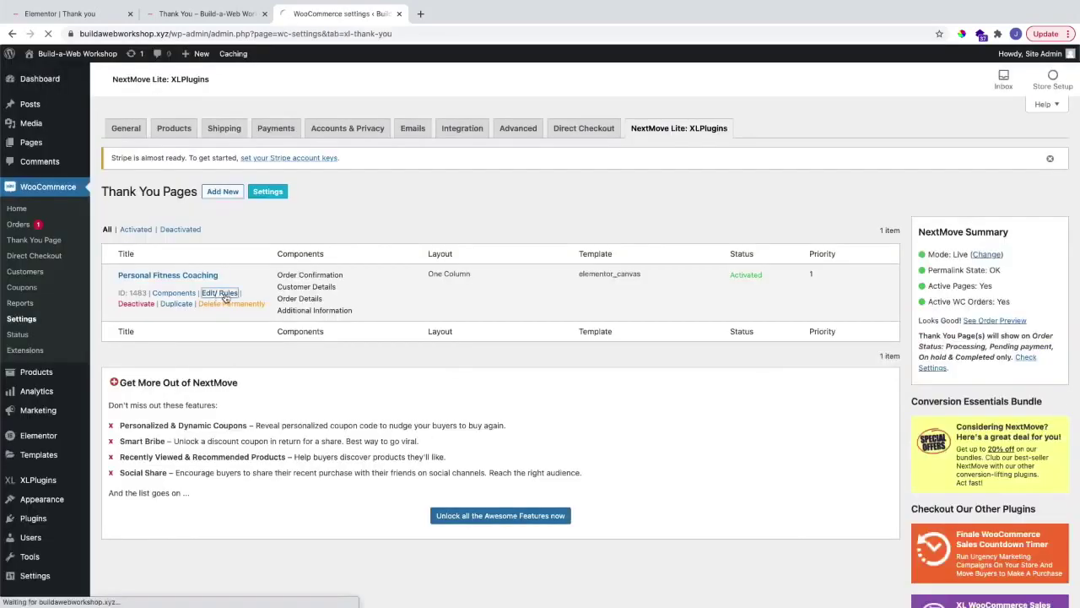
click(225, 296)
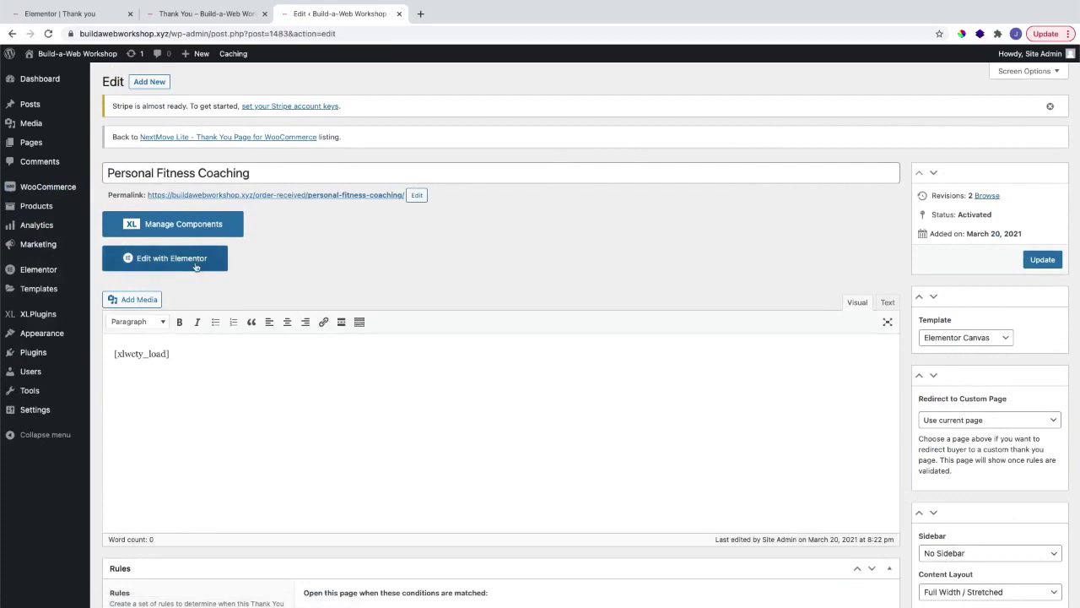
click(196, 266)
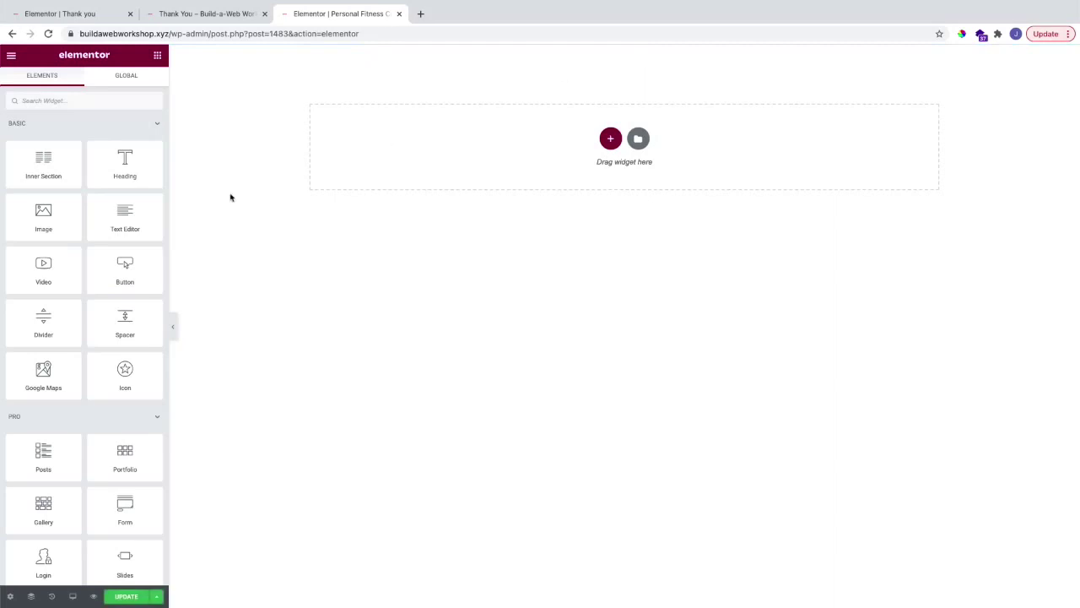
Step: Keep the page layout set to Elementor Canvas in the page settings
click(10, 595)
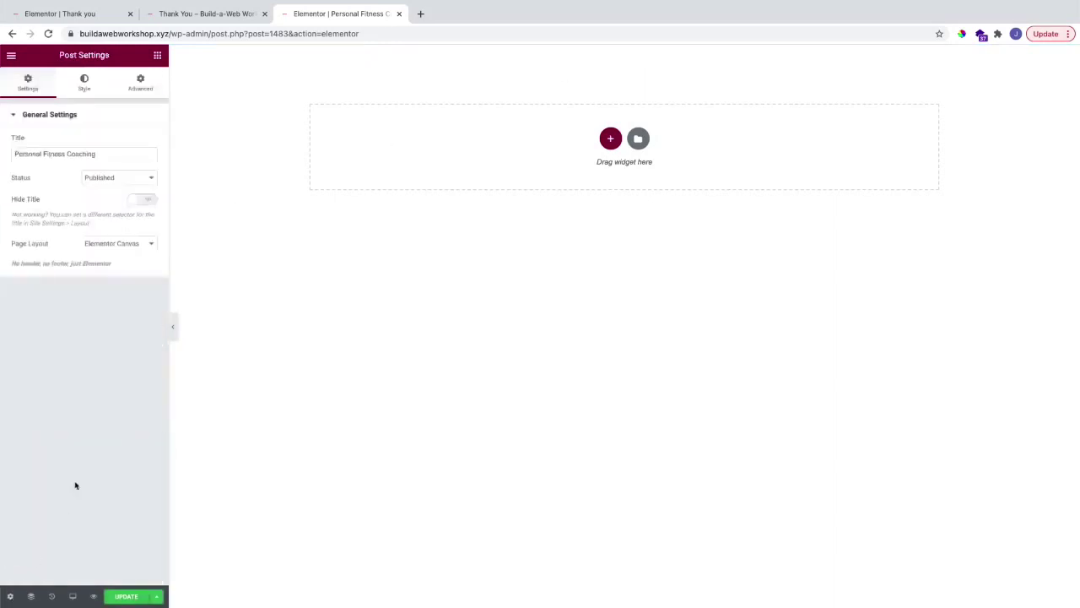
click(110, 246)
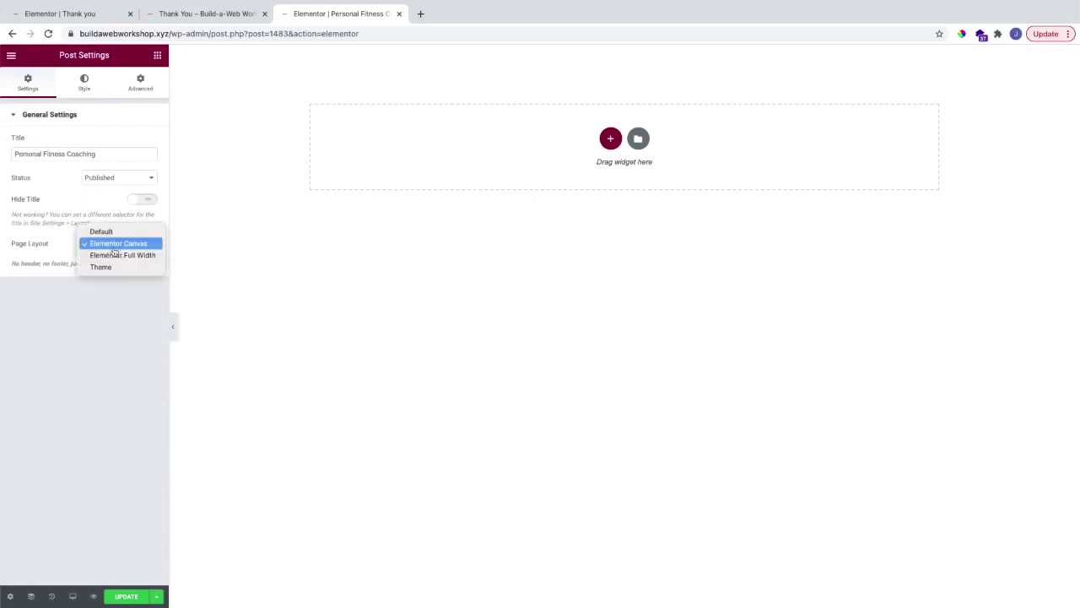
click(50, 249)
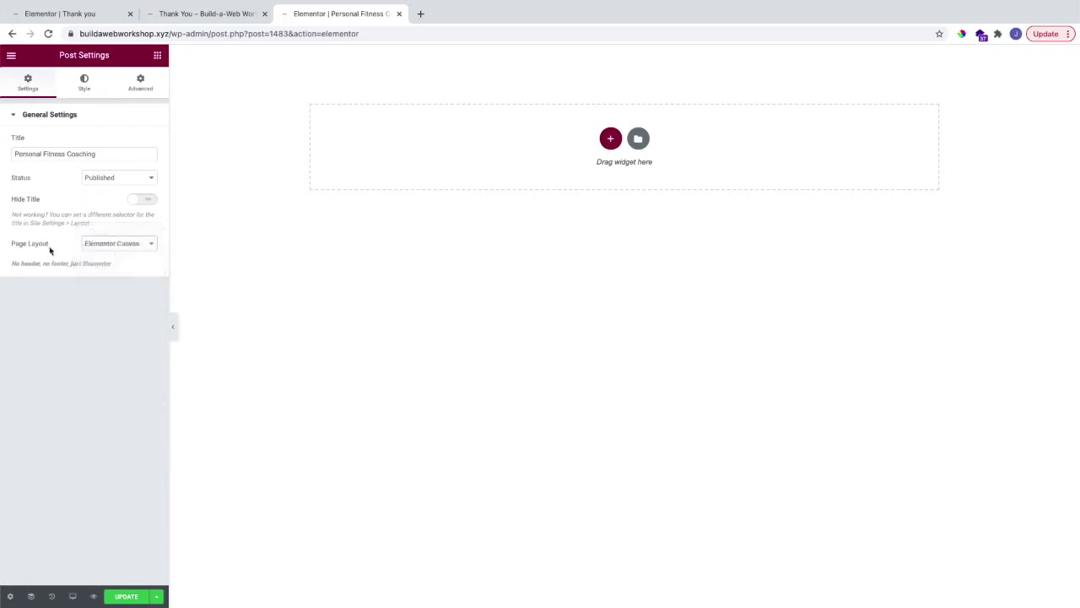
Step: Insert the saved Upsell Page template from My Templates and review the resulting layout
click(158, 56)
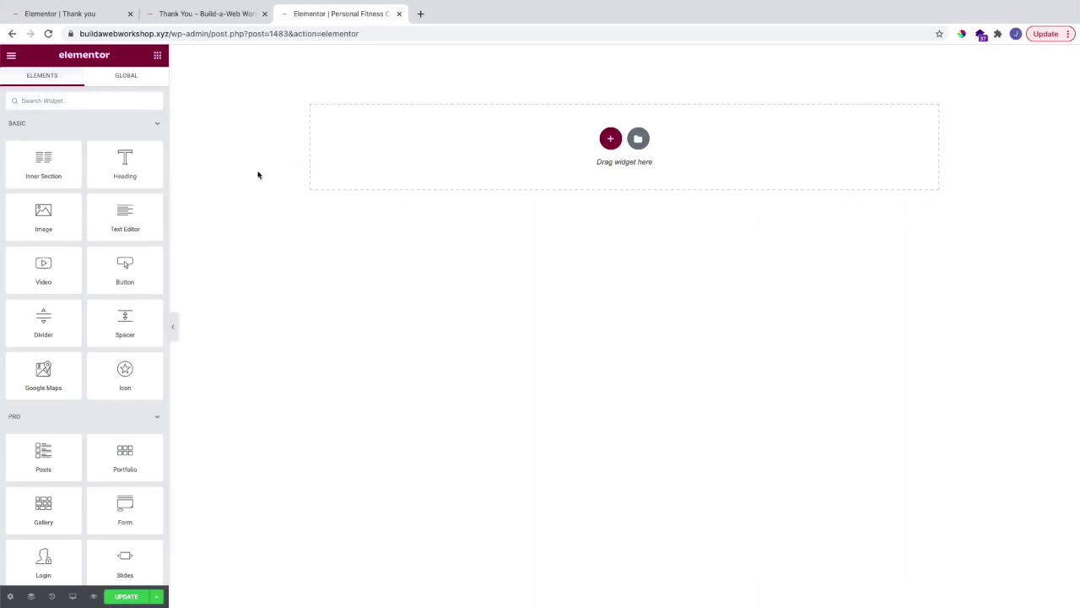
click(638, 139)
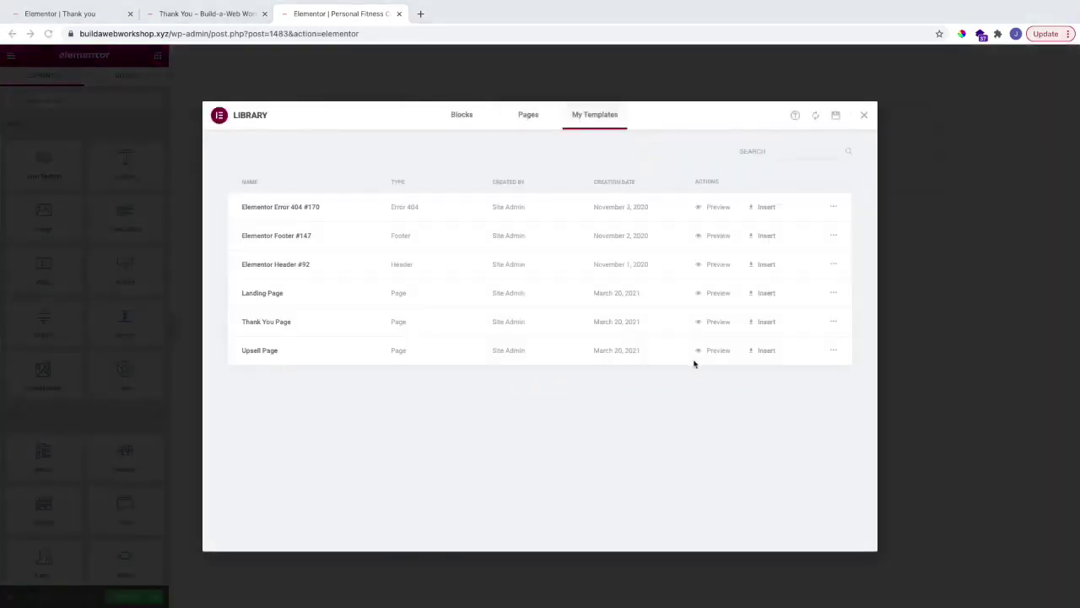
click(768, 353)
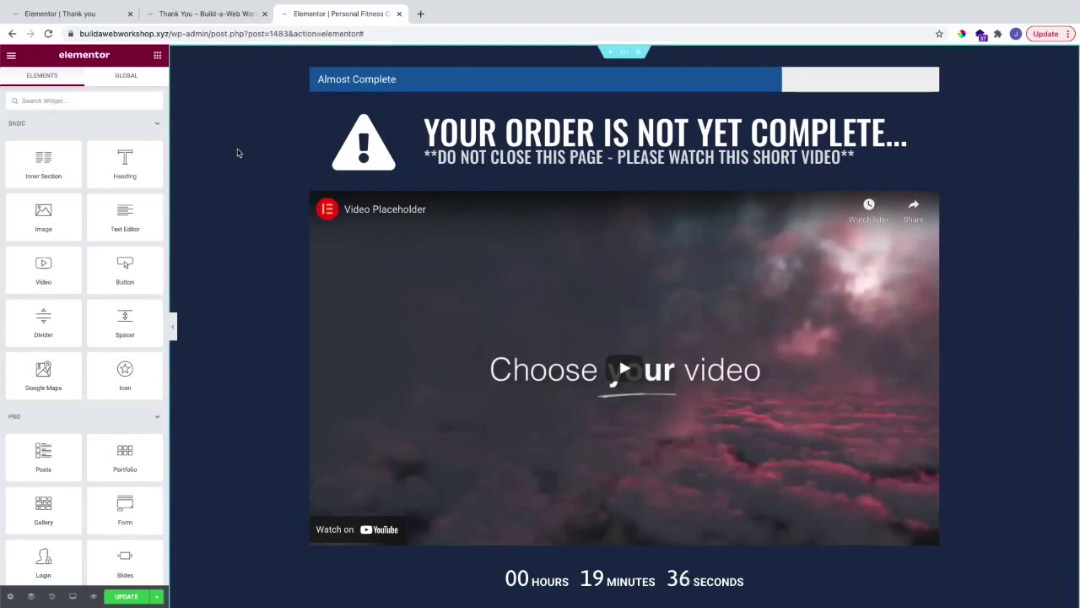
scroll(408, 244, down, 1)
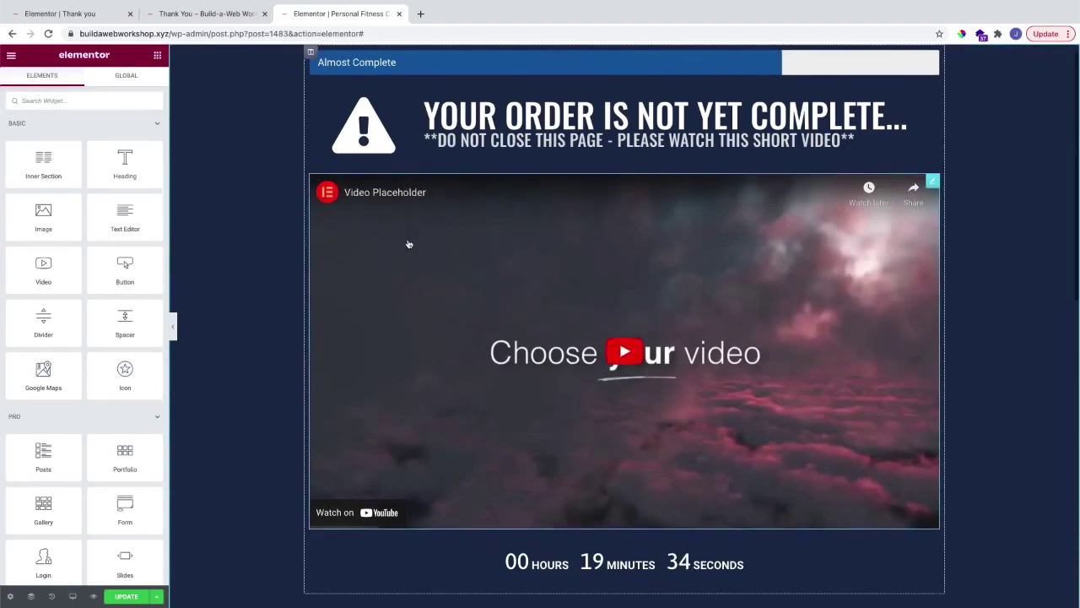
scroll(329, 238, up, 1)
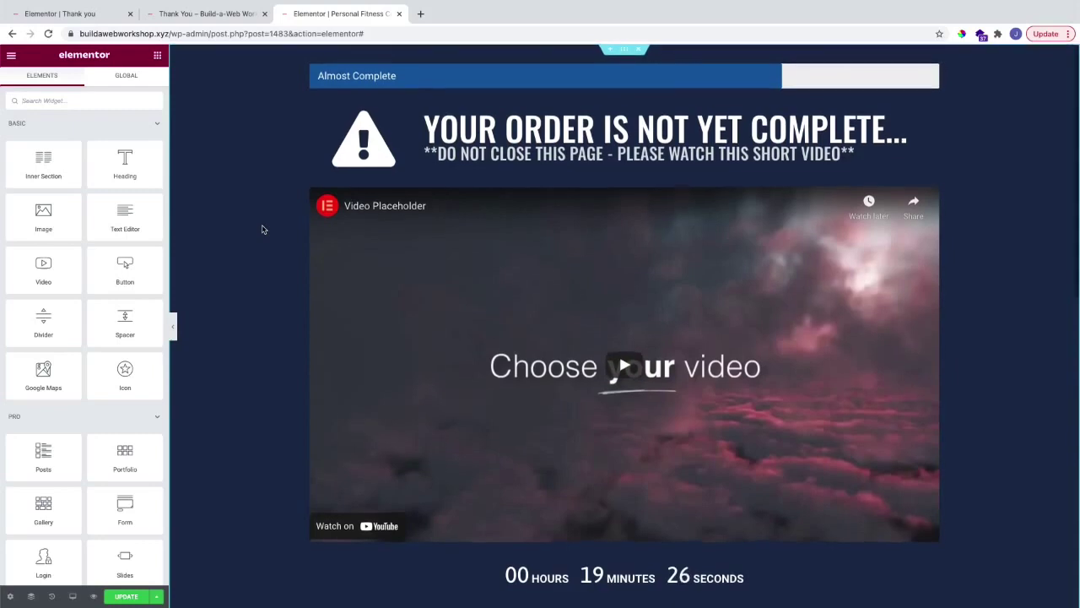
scroll(262, 230, down, 2)
scroll(262, 229, down, 5)
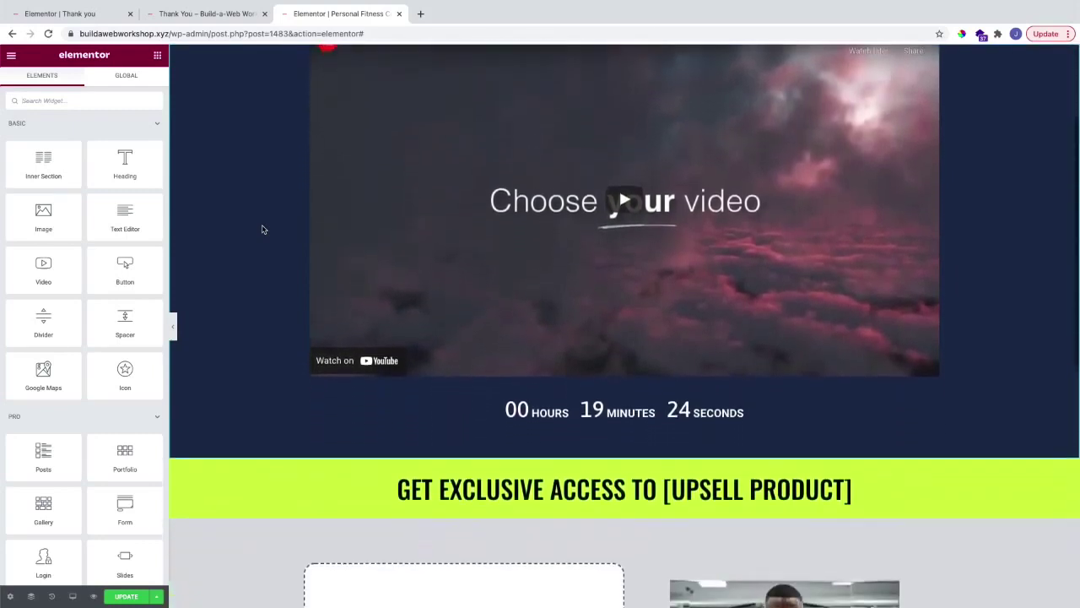
scroll(262, 230, down, 6)
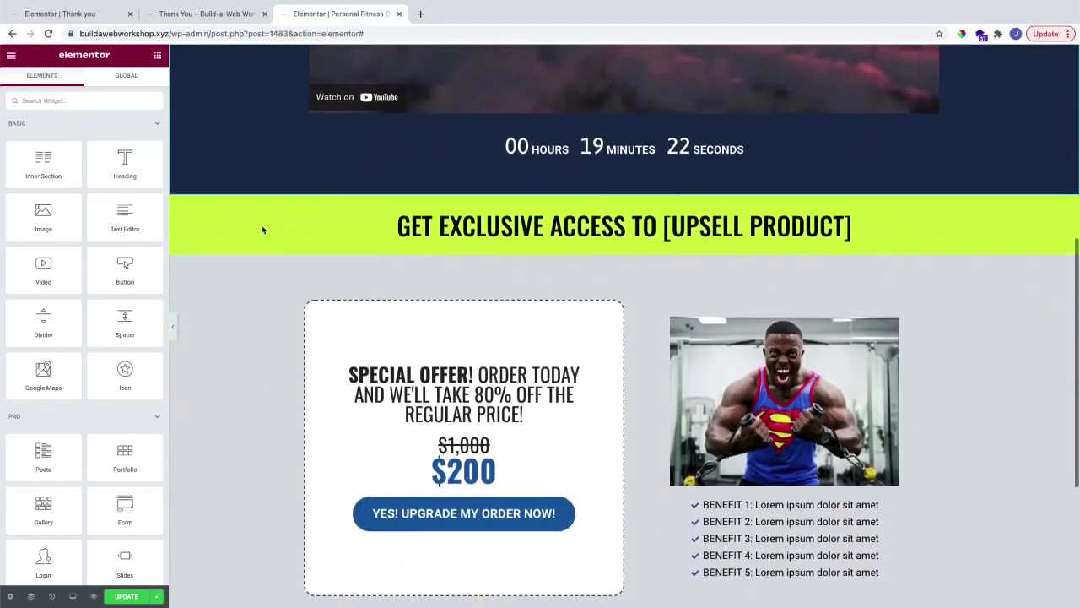
scroll(262, 229, down, 3)
scroll(261, 230, up, 7)
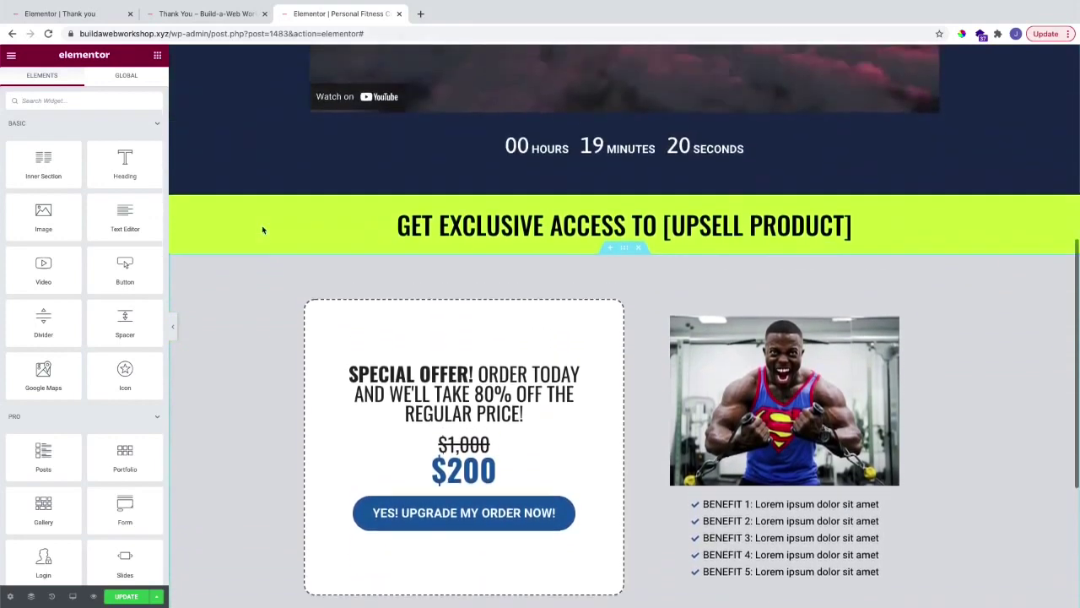
scroll(262, 229, up, 6)
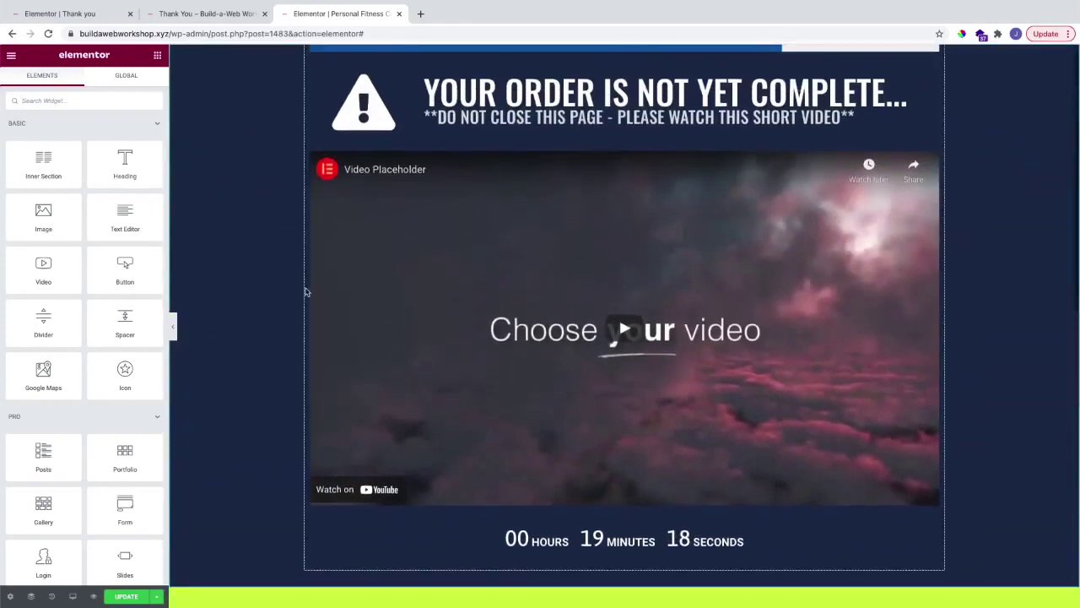
scroll(304, 291, down, 1)
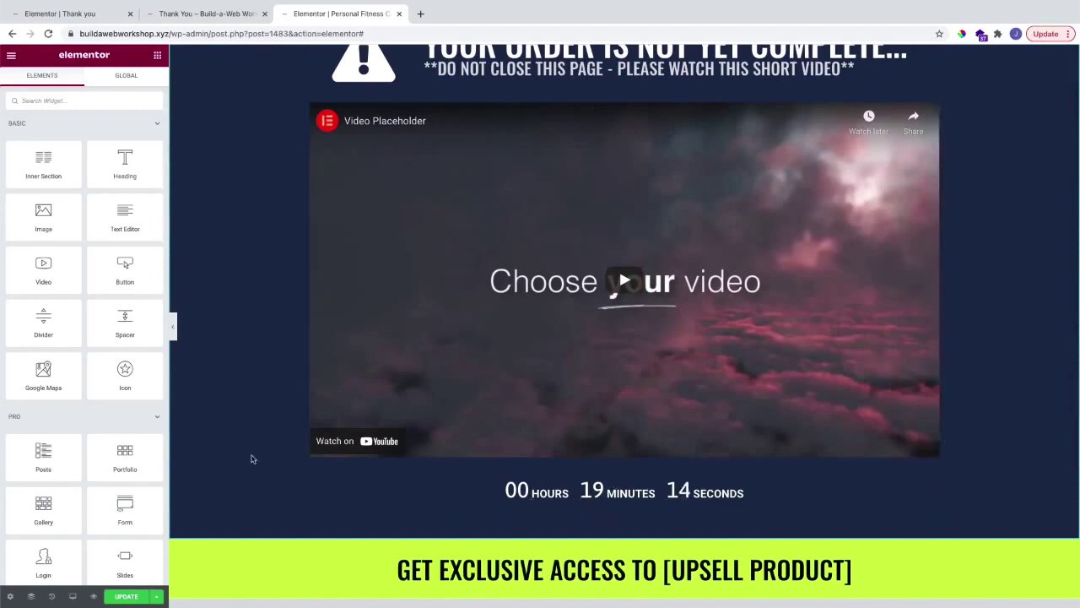
scroll(250, 459, up, 1)
scroll(253, 459, down, 1)
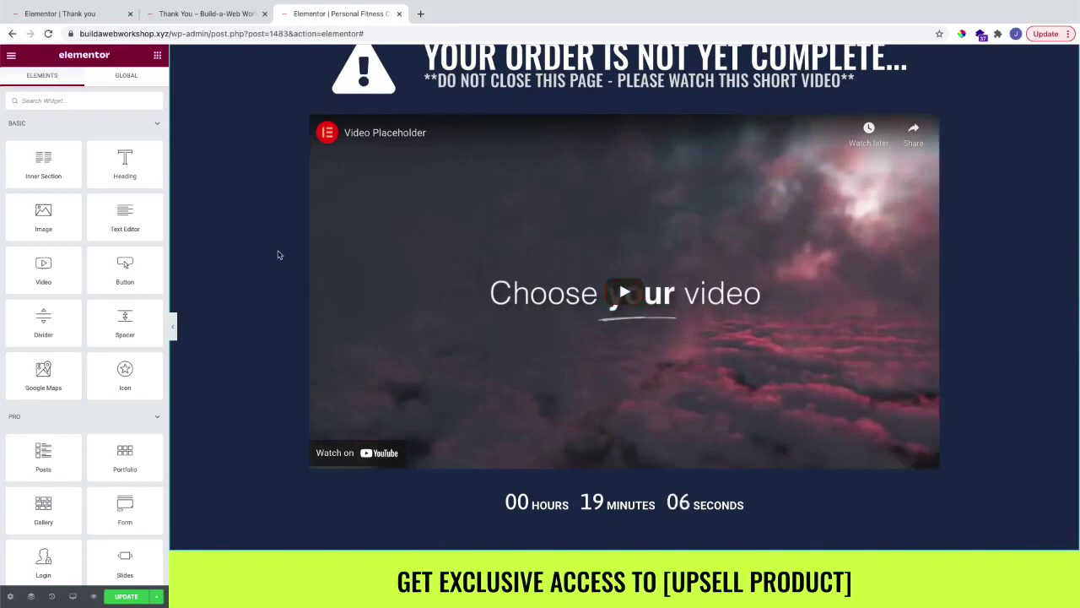
scroll(278, 254, down, 4)
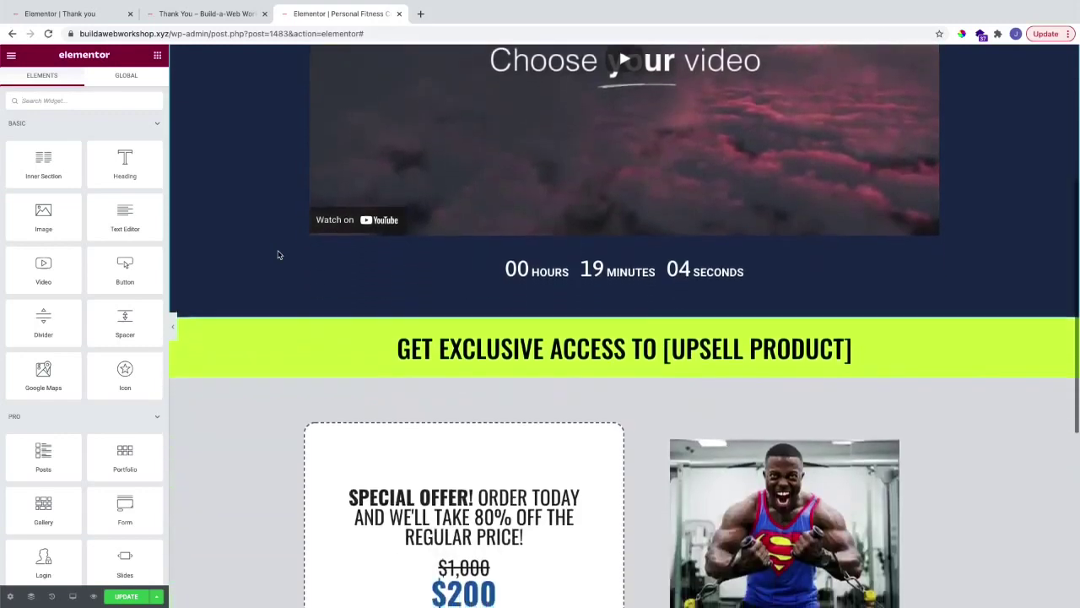
scroll(279, 254, down, 1)
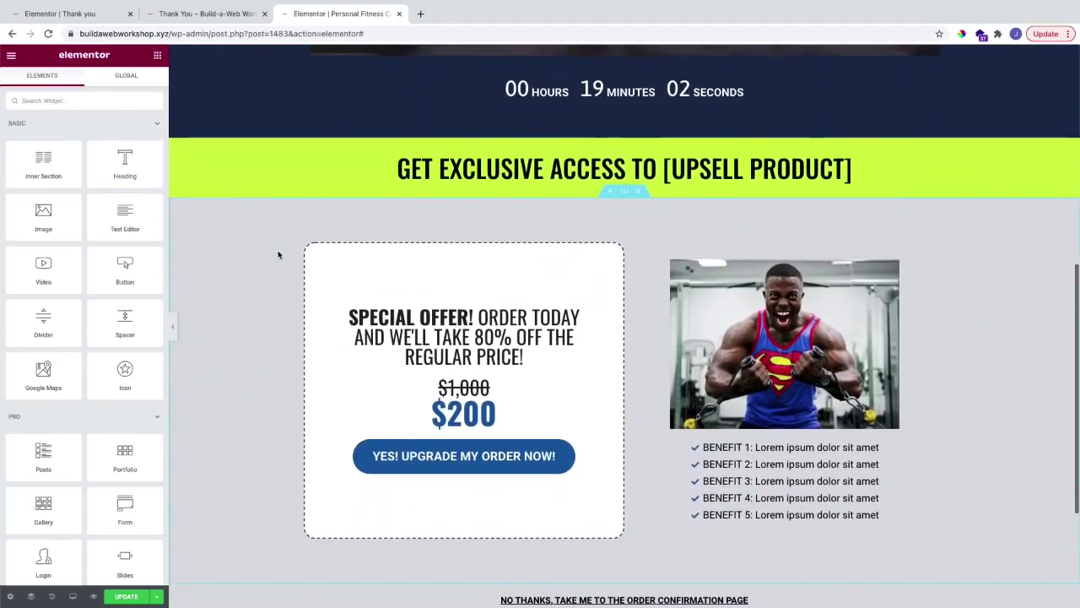
scroll(303, 252, down, 1)
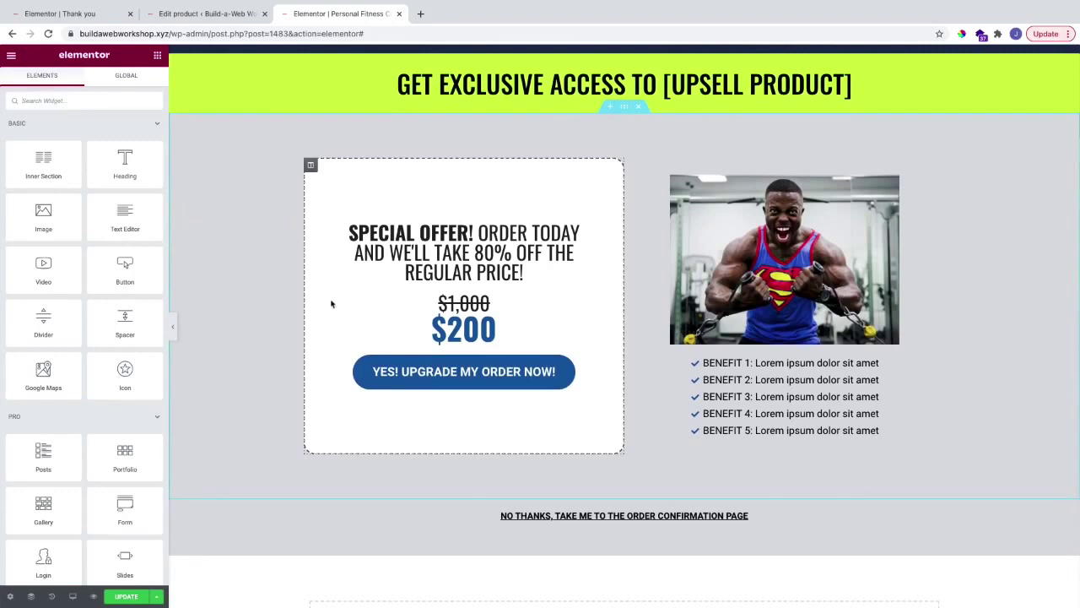
Step: Set the upgrade button's Custom Add To Cart product to Personal Coaching
click(587, 364)
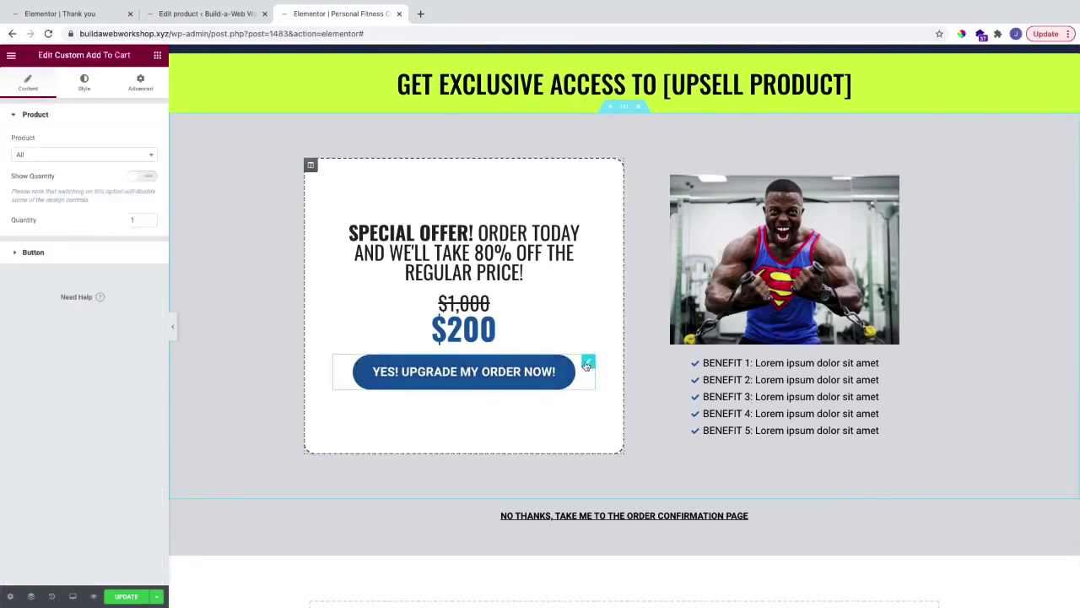
click(56, 155)
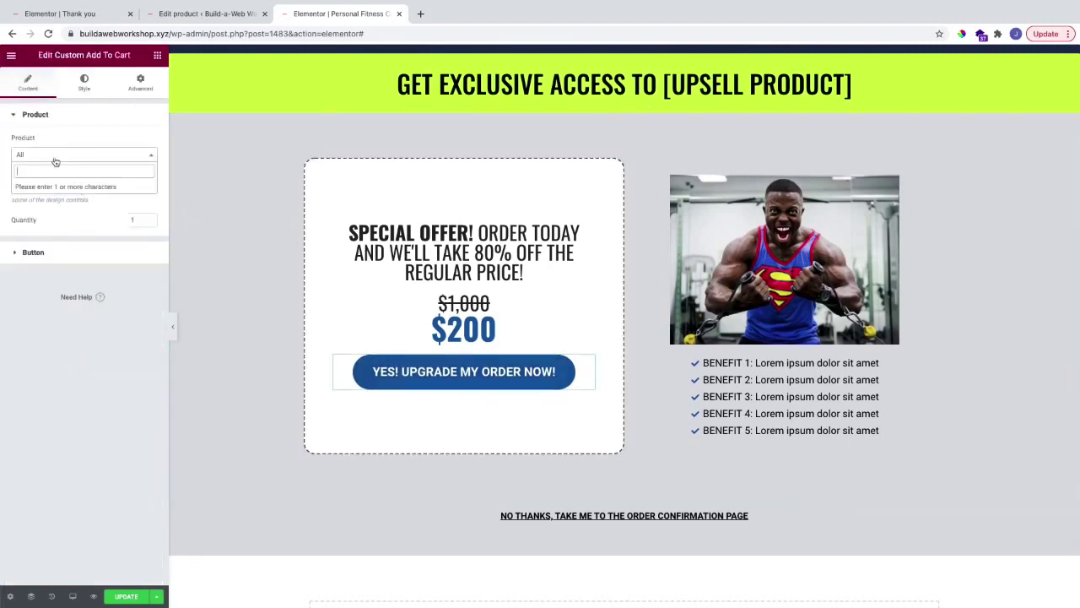
text(per)
click(51, 186)
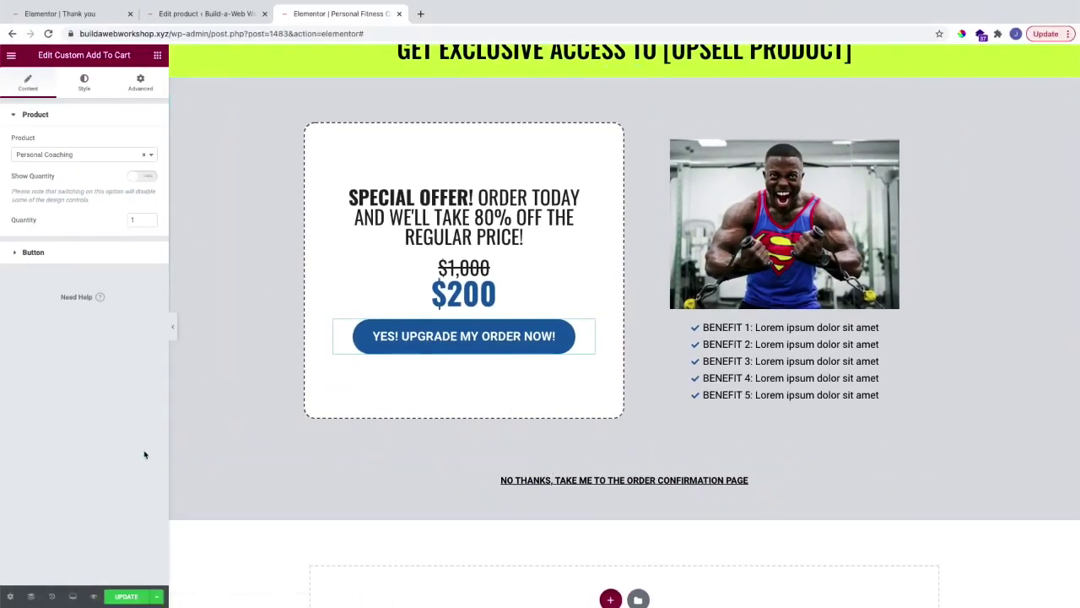
Step: Review the upsell page and save it with Update
key(ctrl+Tab)
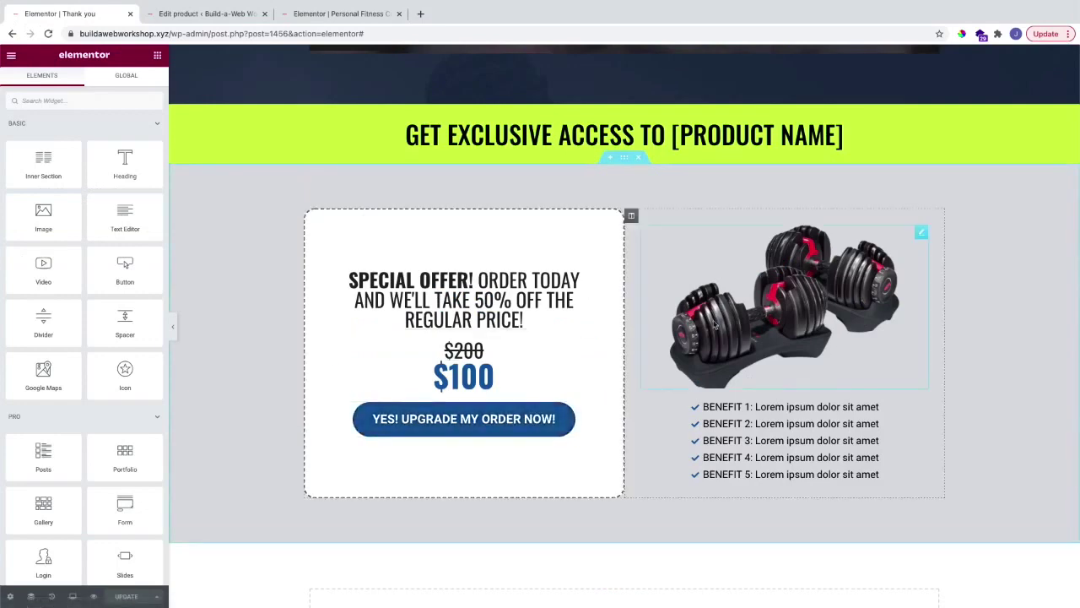
key(ctrl+shift+Tab)
scroll(679, 341, up, 2)
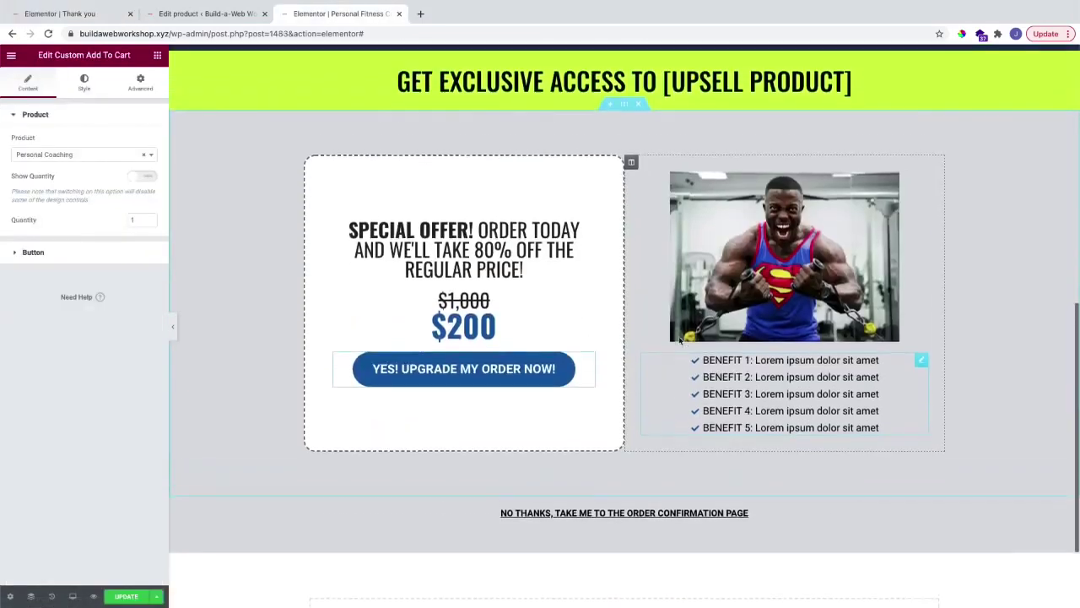
scroll(680, 341, up, 2)
scroll(680, 340, down, 2)
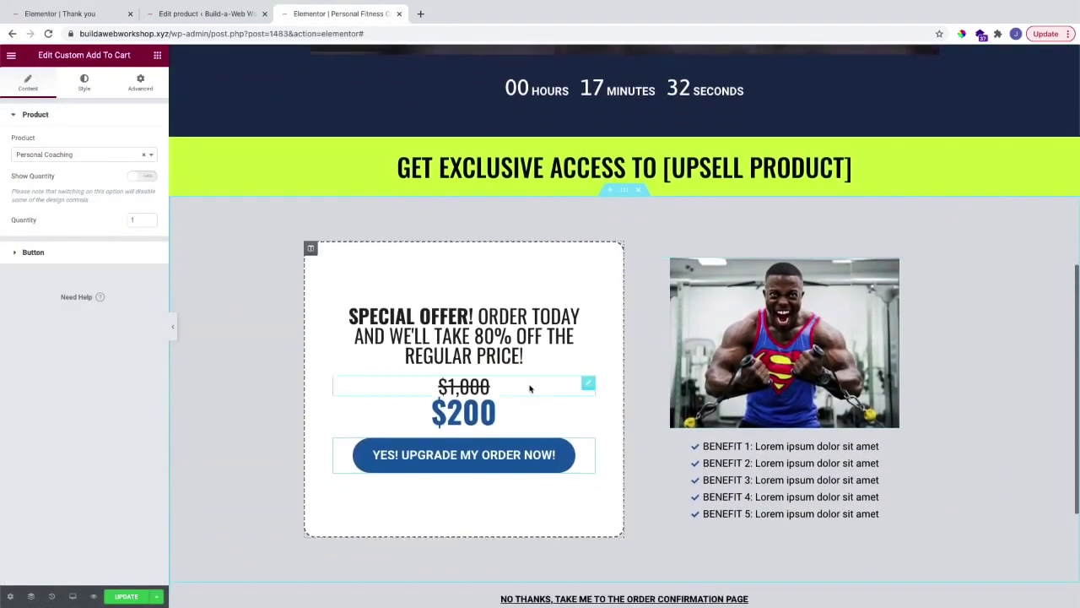
scroll(532, 390, down, 1)
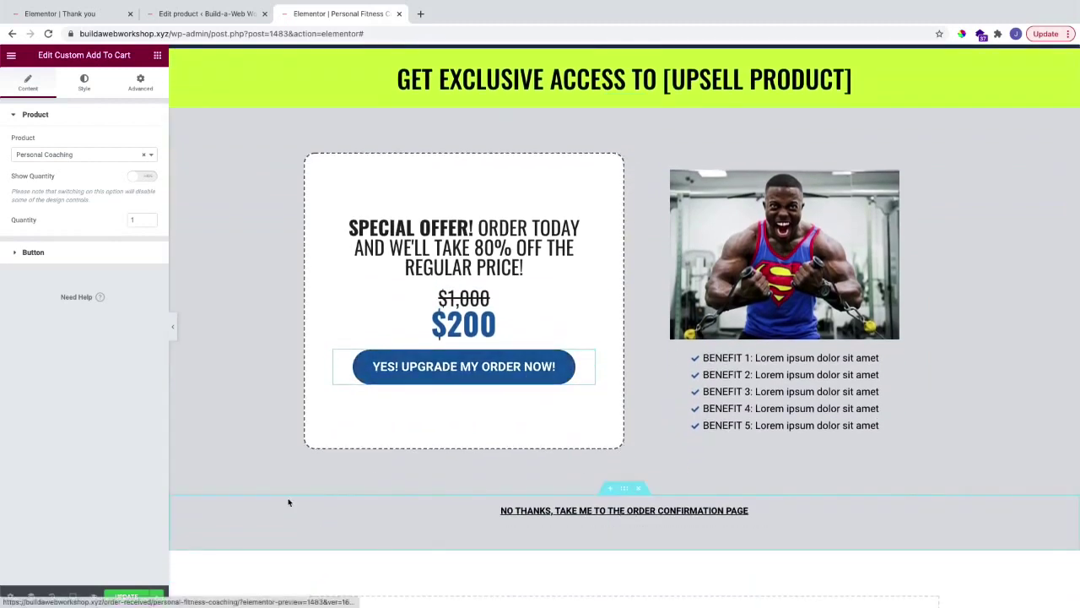
click(133, 596)
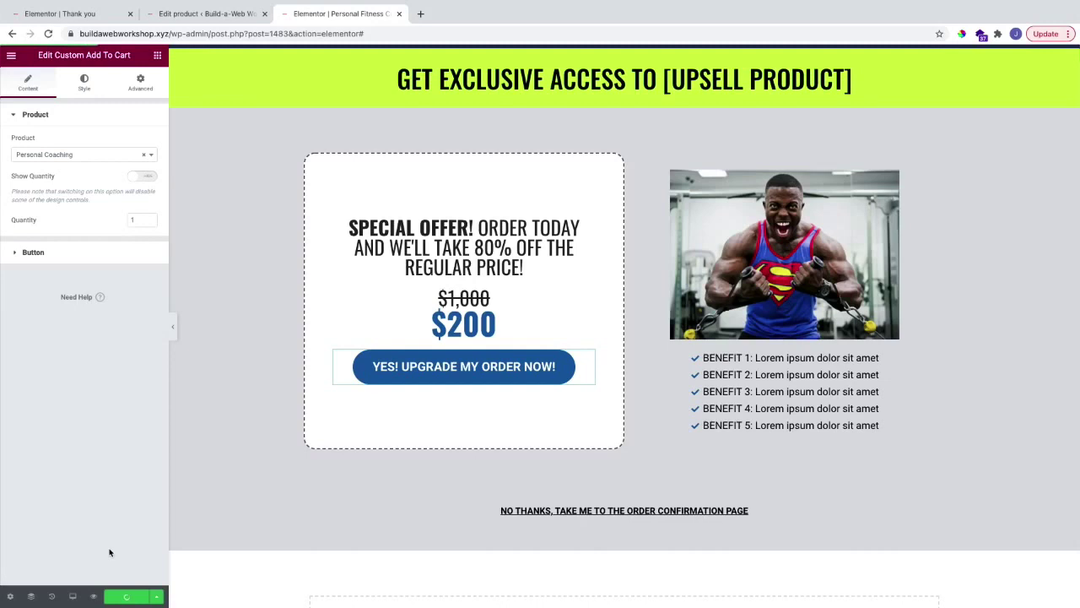
click(206, 13)
Step: Create a page titled Workout equipment confirmation with No Sidebar and Full Width / Stretched layout
mouse_move(62, 143)
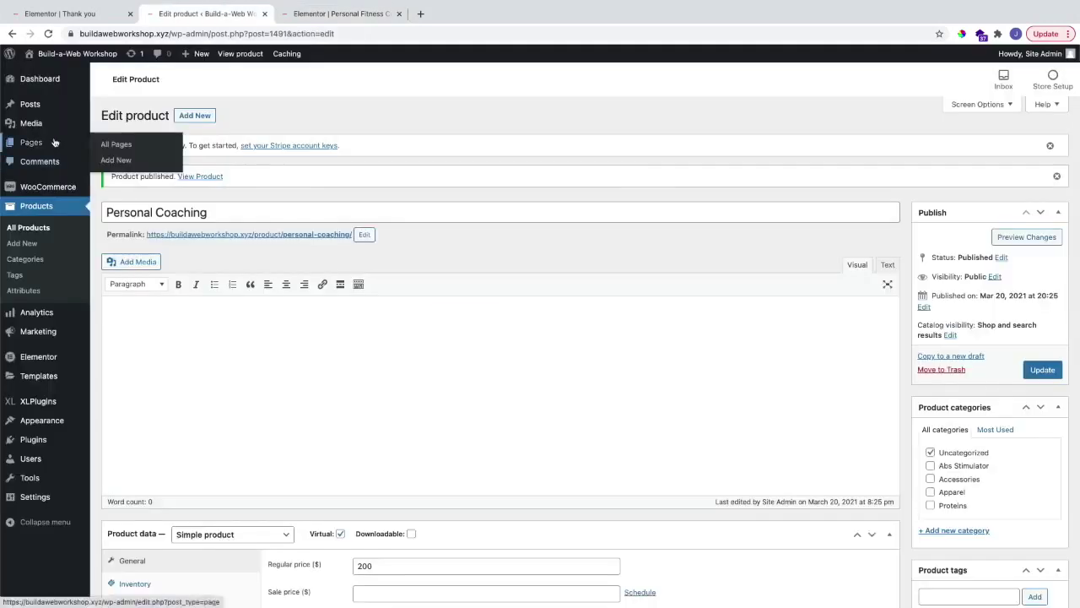
click(116, 160)
text(Worko)
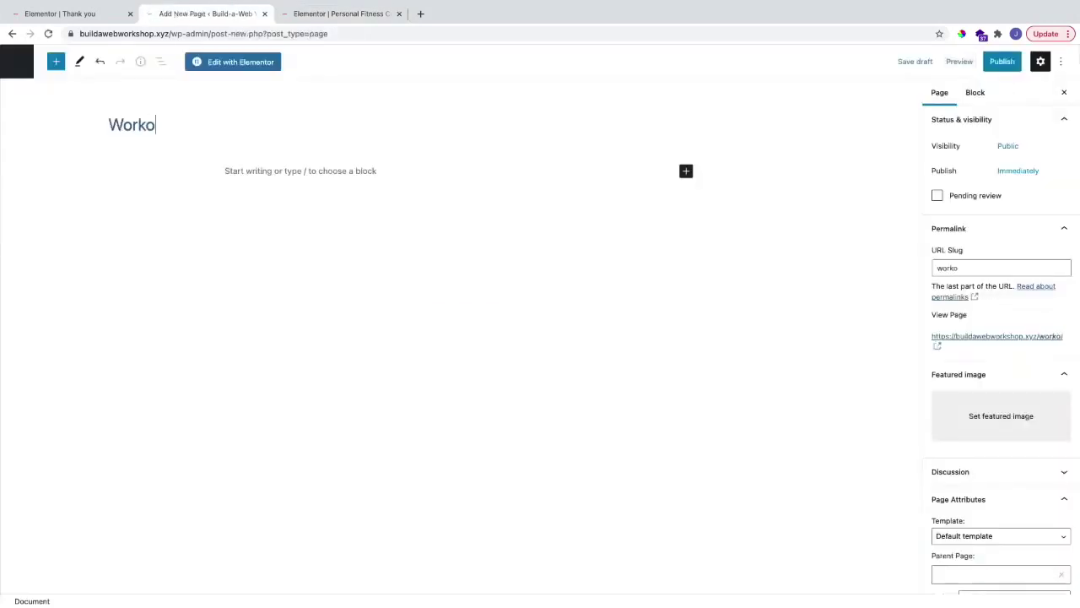
text(ut equipment confirmation)
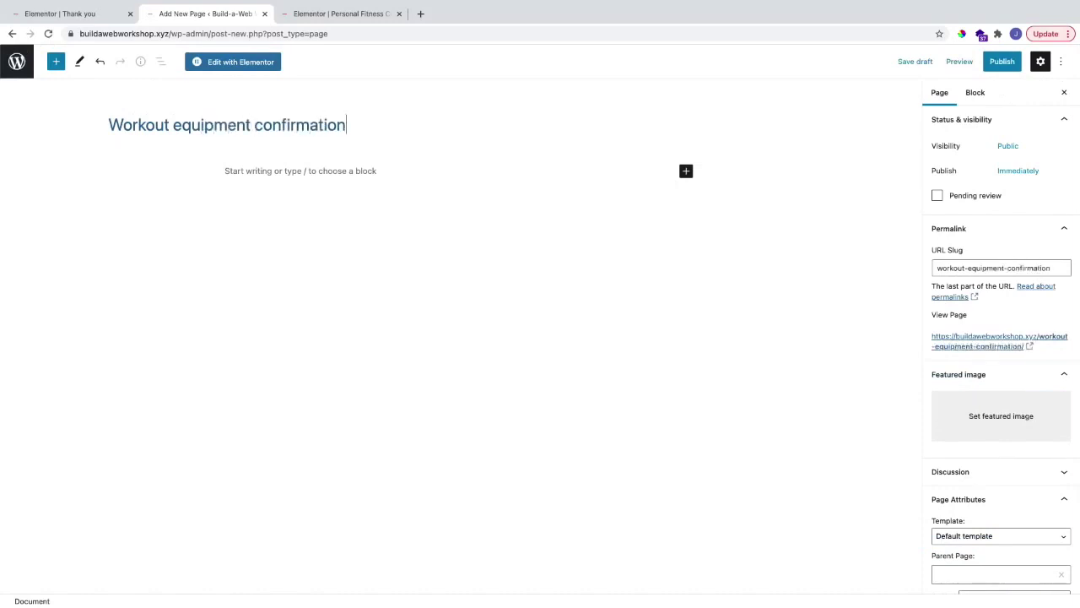
scroll(971, 413, down, 3)
click(1009, 428)
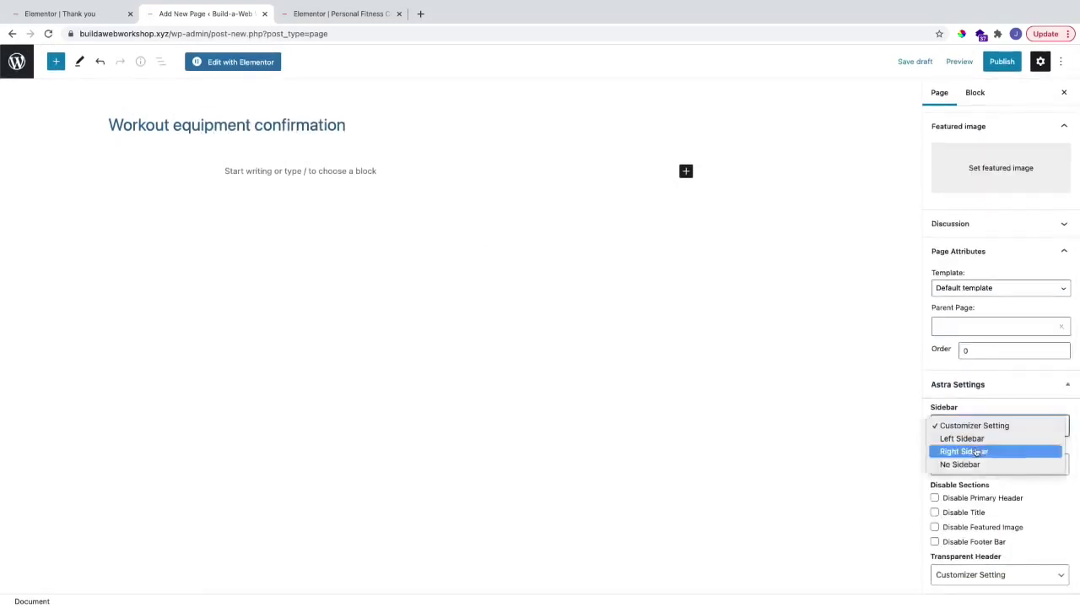
click(971, 463)
click(970, 464)
click(961, 516)
Step: Disable the header, title, featured image, footer and transparent header, then publish the page
click(962, 497)
click(959, 511)
click(952, 527)
click(935, 541)
click(970, 574)
click(953, 554)
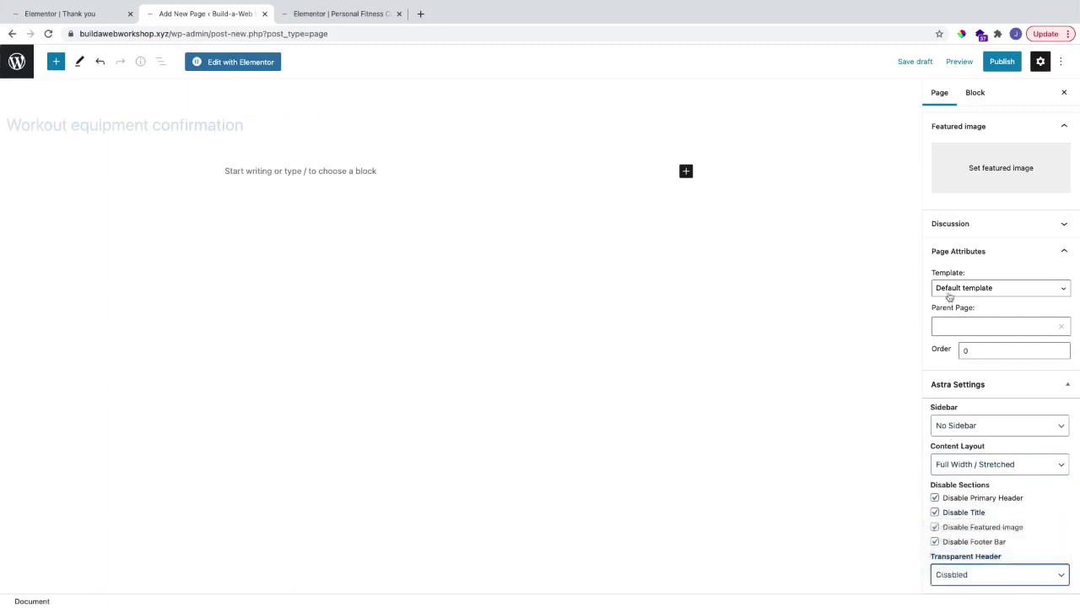
click(110, 170)
click(1001, 61)
click(969, 61)
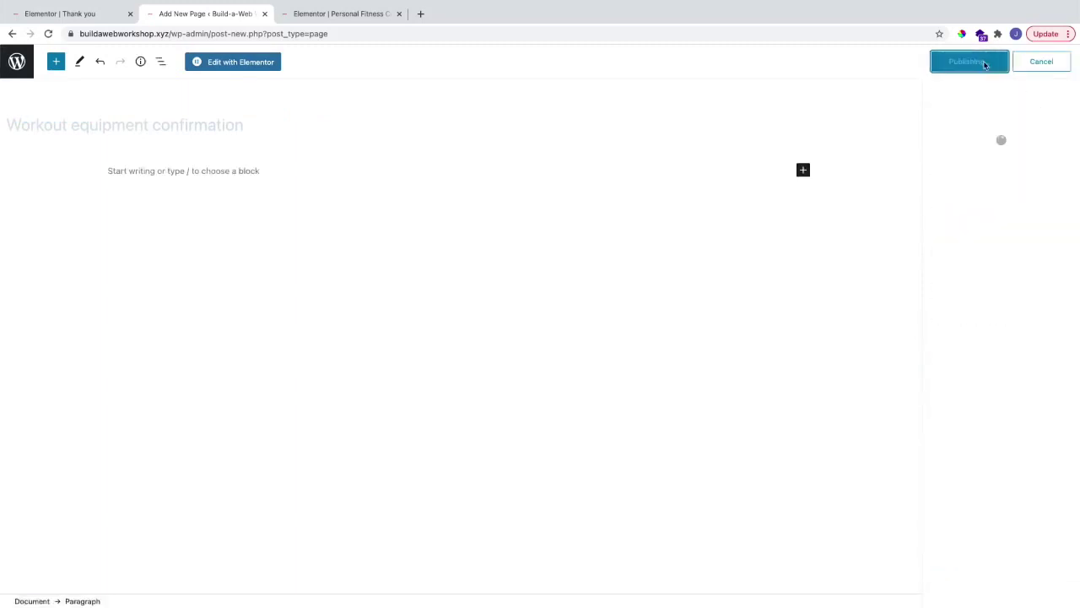
click(939, 92)
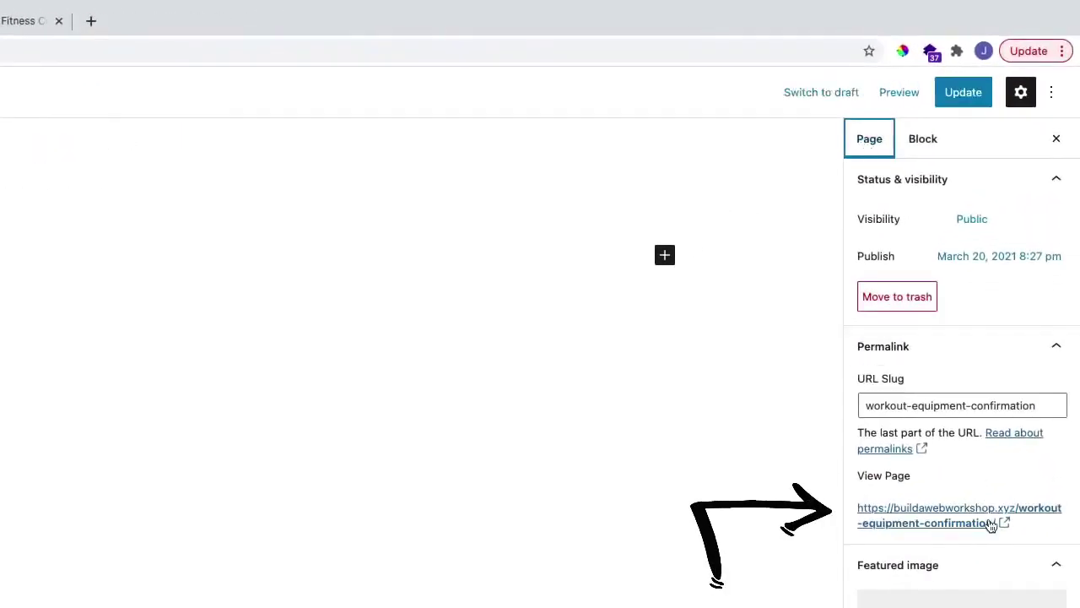
Step: Point the No thanks link to the workout-equipment-confirmation page URL, strip the stray text, and update
drag(853, 508, 999, 523)
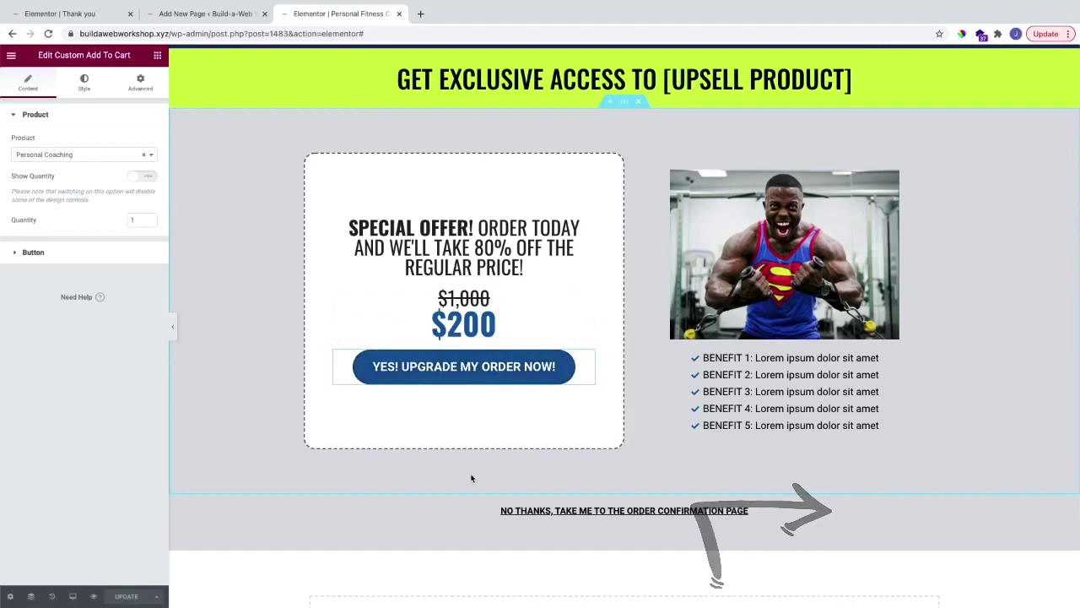
click(545, 508)
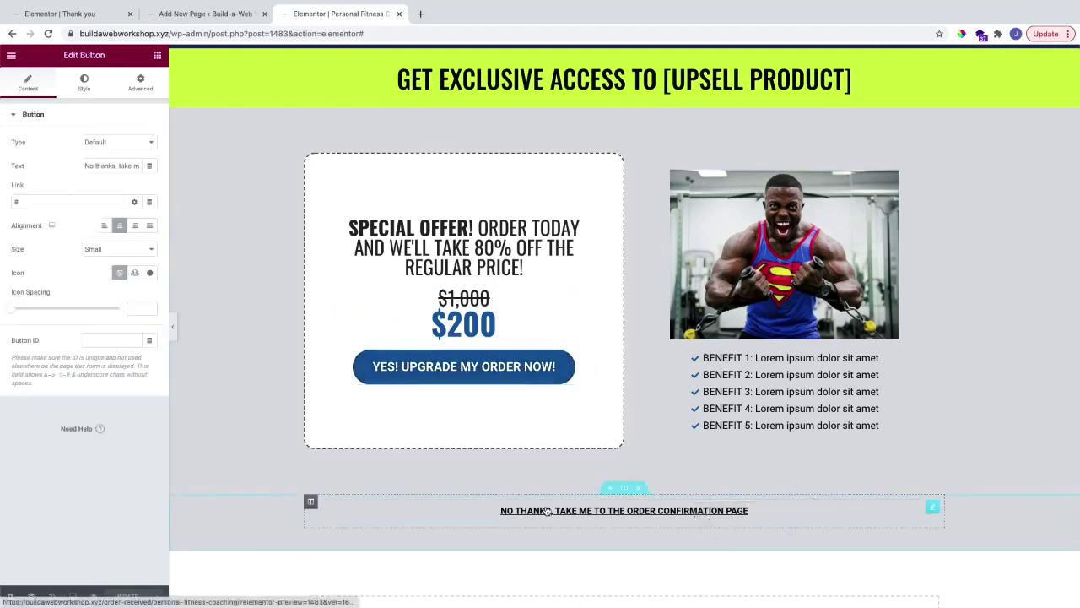
click(45, 203)
key(BackSpace)
key(ctrl+v)
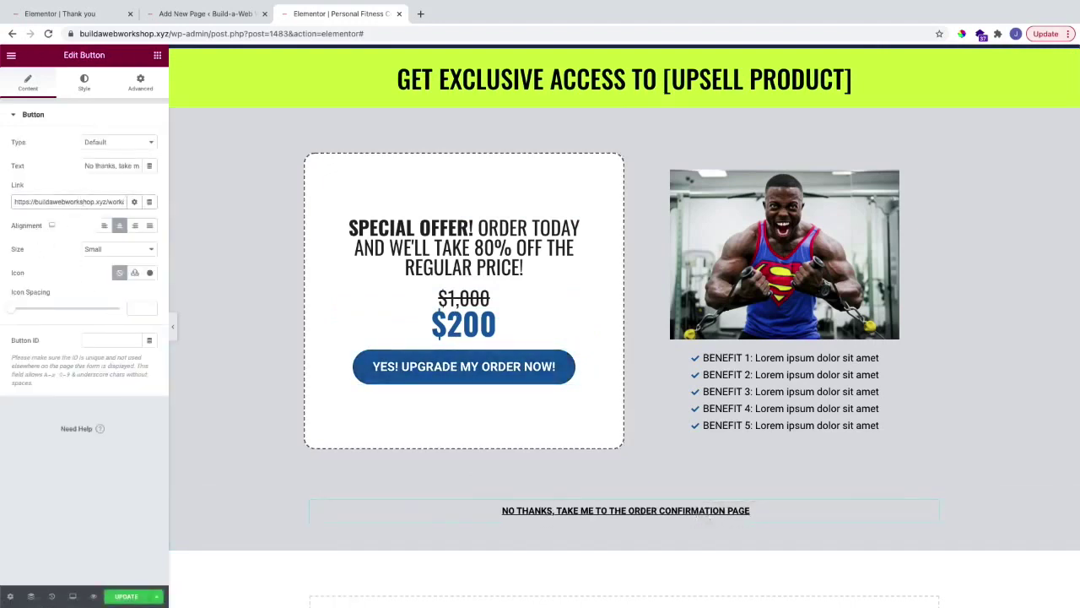
scroll(83, 202, right, 5)
drag(123, 202, 60, 202)
key(BackSpace)
click(126, 596)
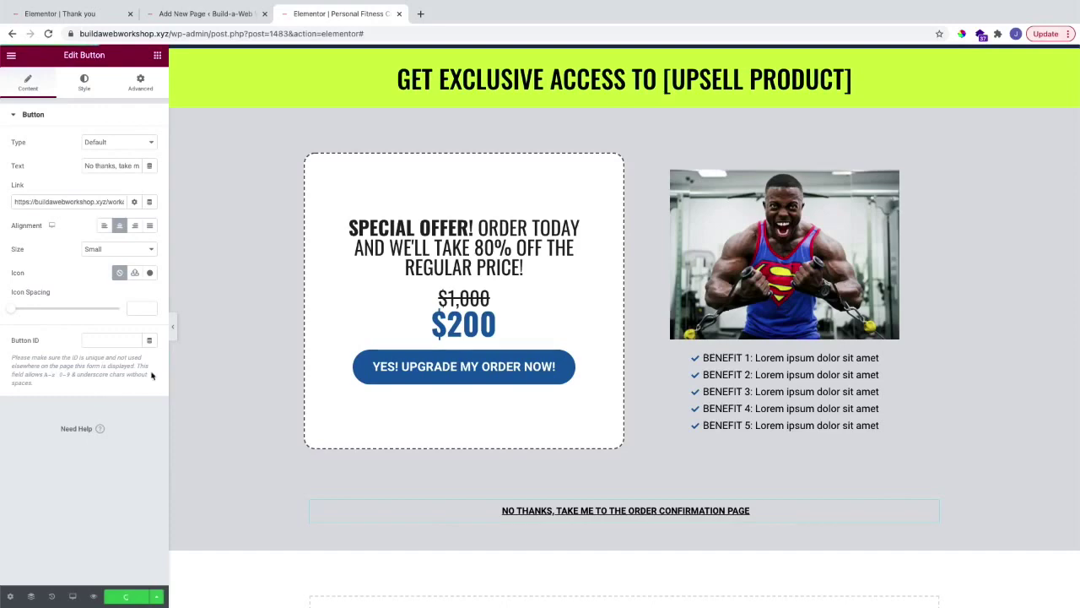
key(ctrl+shift+Tab)
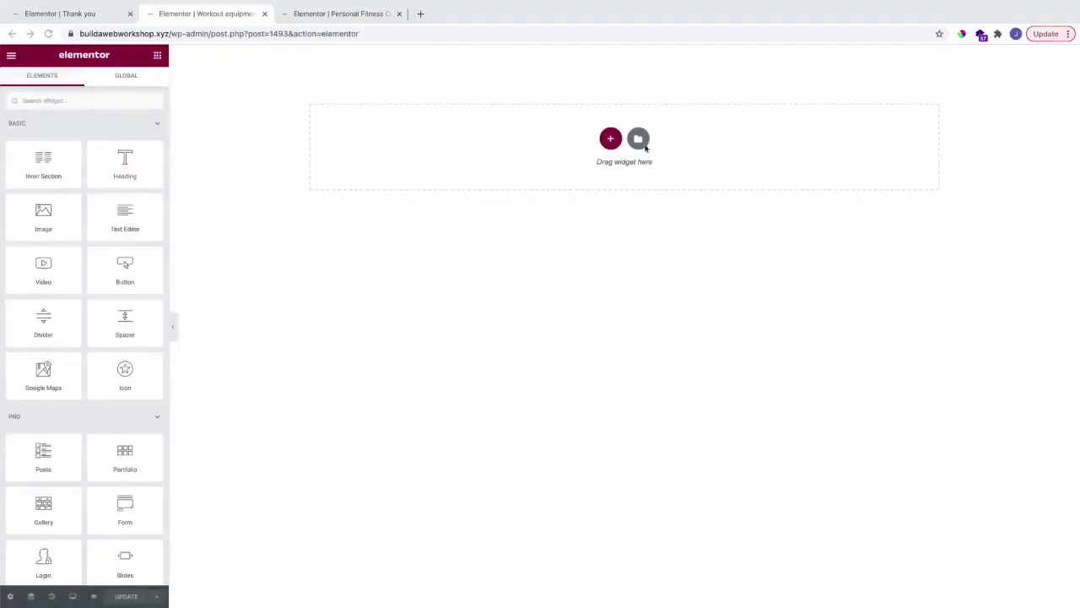
Step: Insert the saved Confirmation Page template from My Templates
click(639, 139)
click(591, 118)
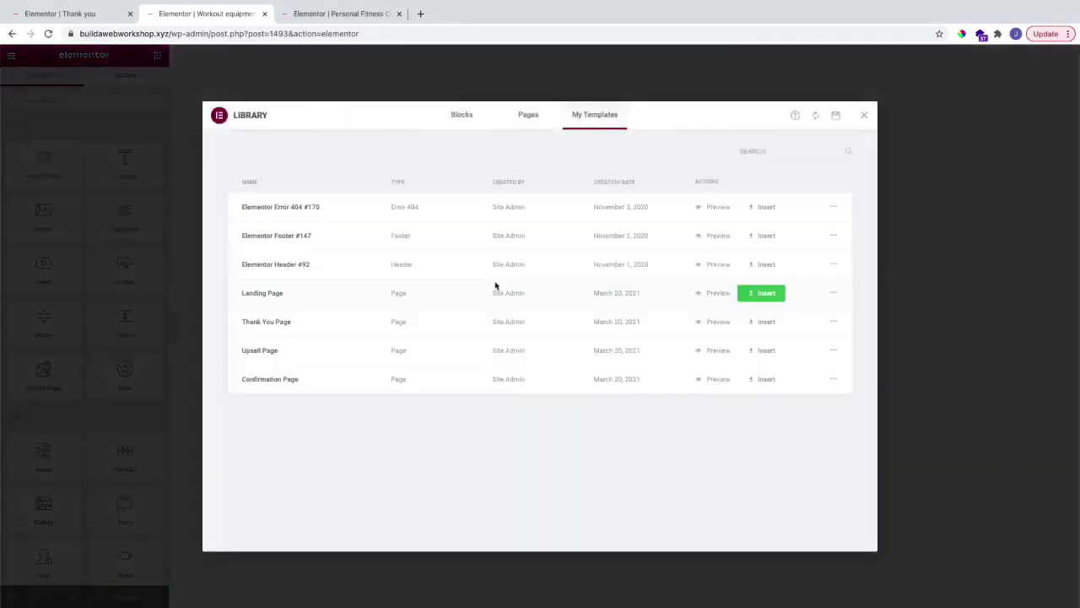
click(756, 379)
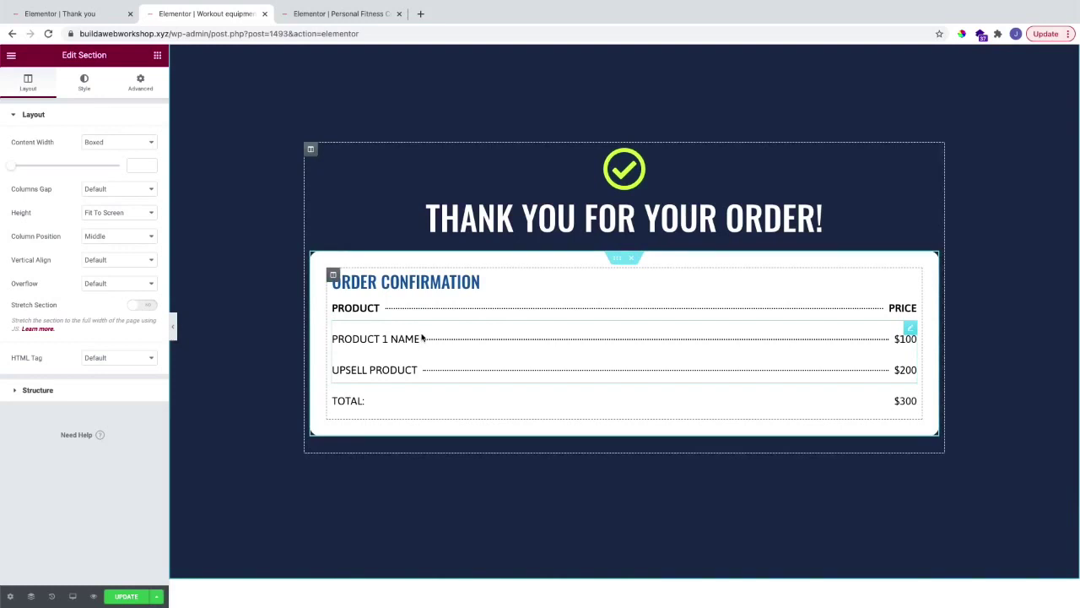
Step: Delete the Upsell Product line from the order price list
click(502, 342)
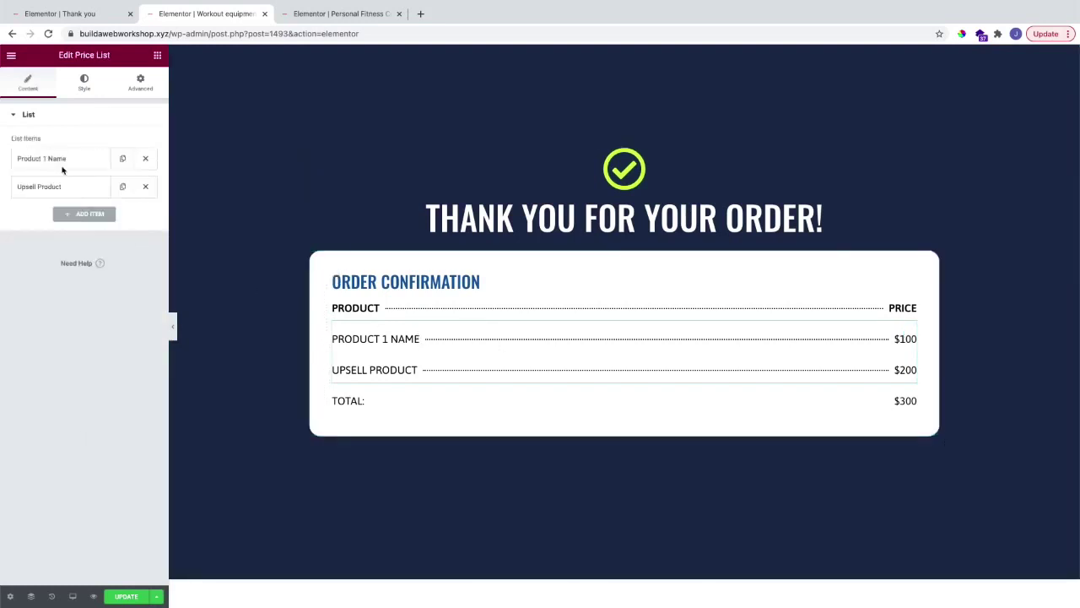
click(145, 186)
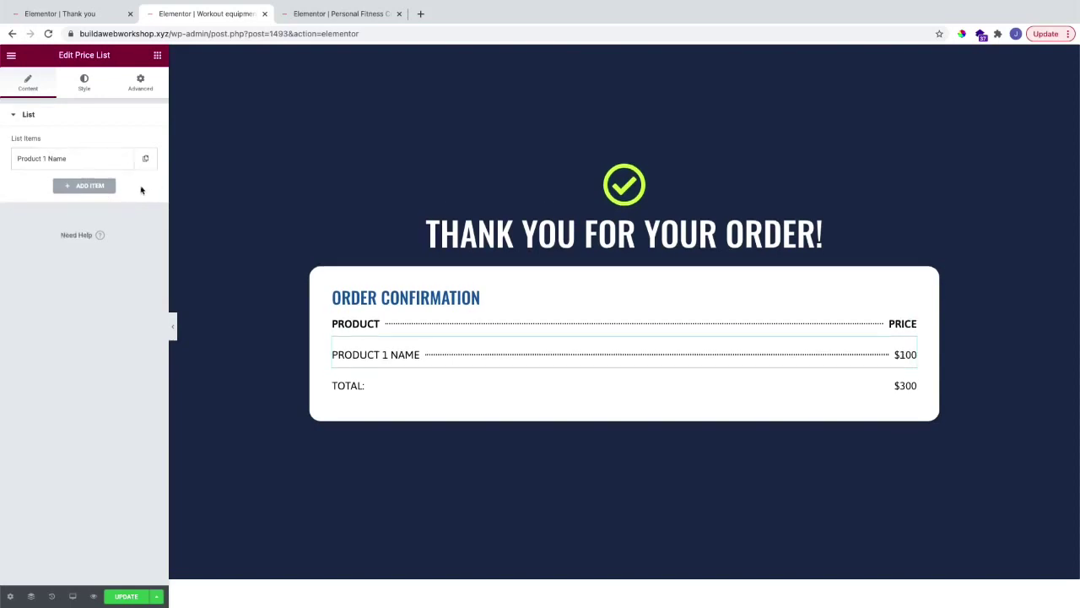
click(84, 159)
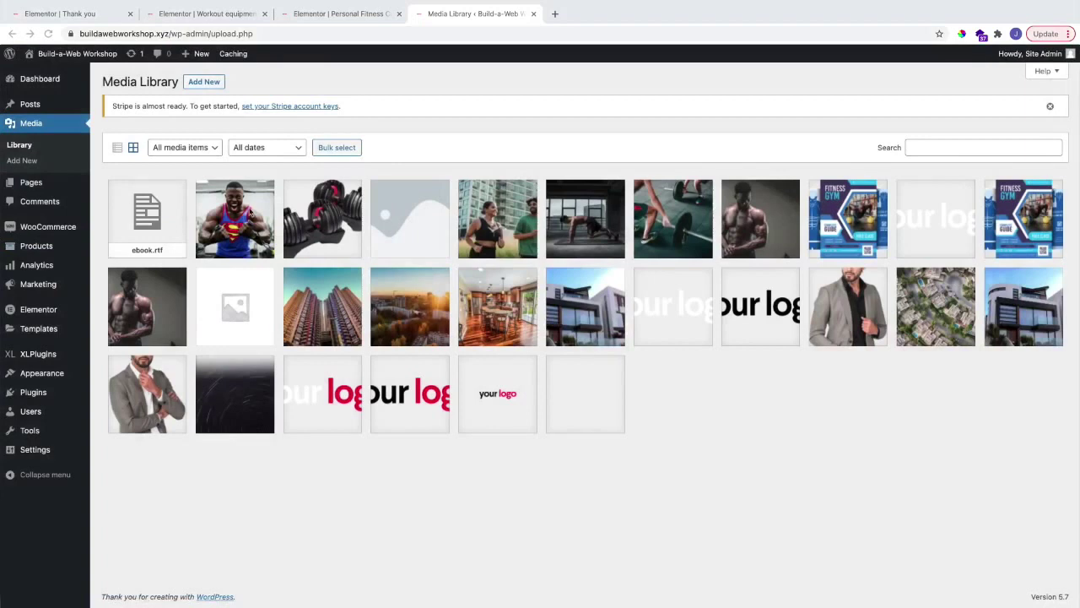
Step: Copy the ebook.rtf file URL from the Media Library into the Product 1 item's Link
click(174, 220)
click(861, 284)
key(ctrl+c)
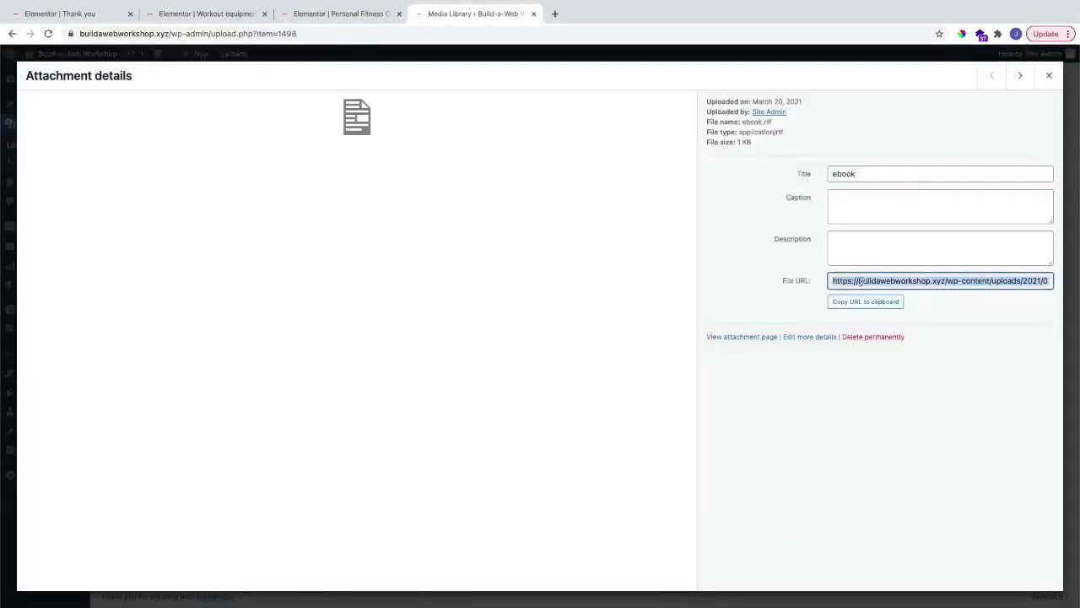
key(ctrl+shift+Tab)
key(ctrl+shift+Tab)
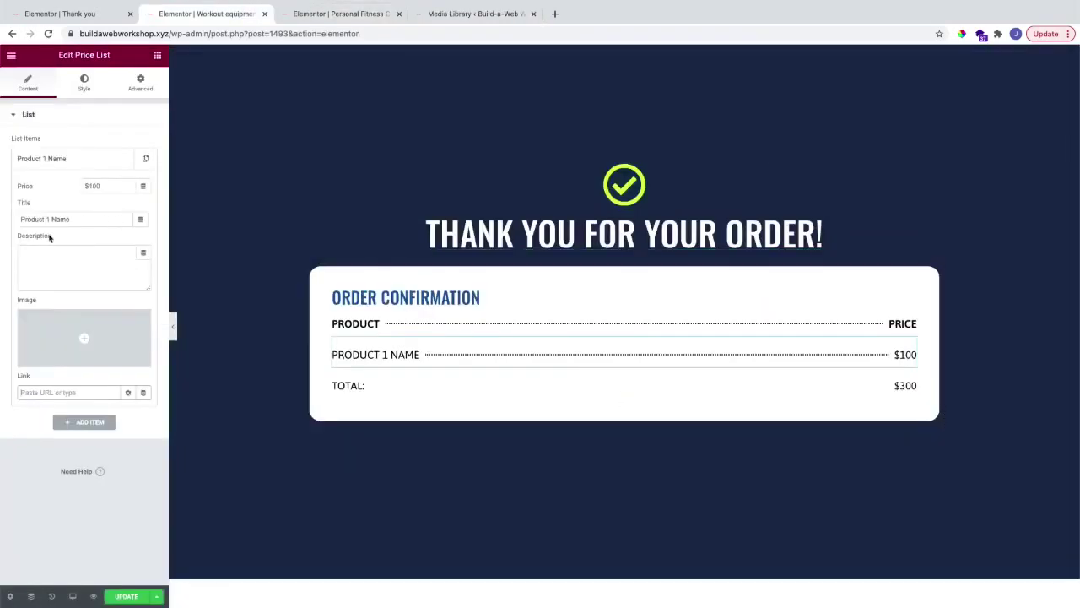
click(60, 392)
key(ctrl+v)
triple_click(73, 394)
click(29, 417)
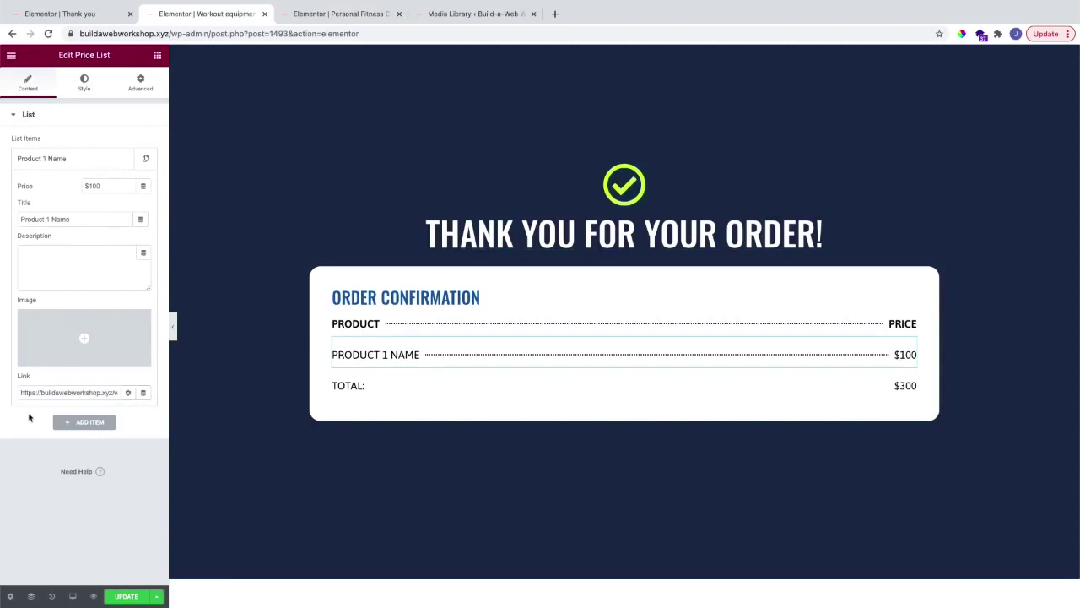
Step: Append '(Download now)' to the Product 1 Name title
click(77, 218)
text((Download now)
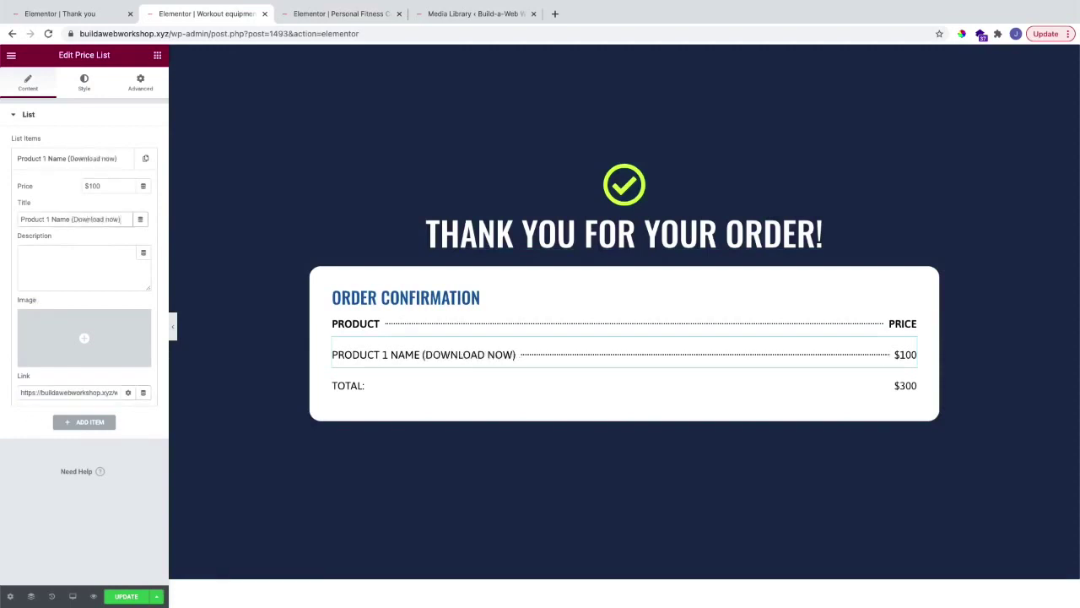
click(66, 205)
click(157, 55)
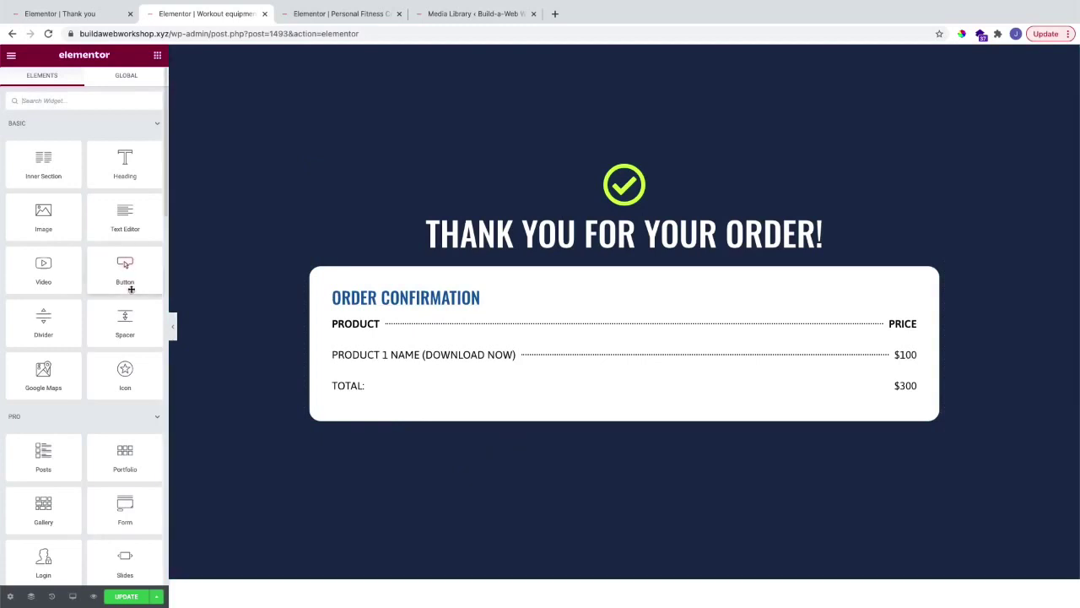
Step: Add a Text Editor block under the order card, colour its text global White, and update
drag(125, 215, 460, 418)
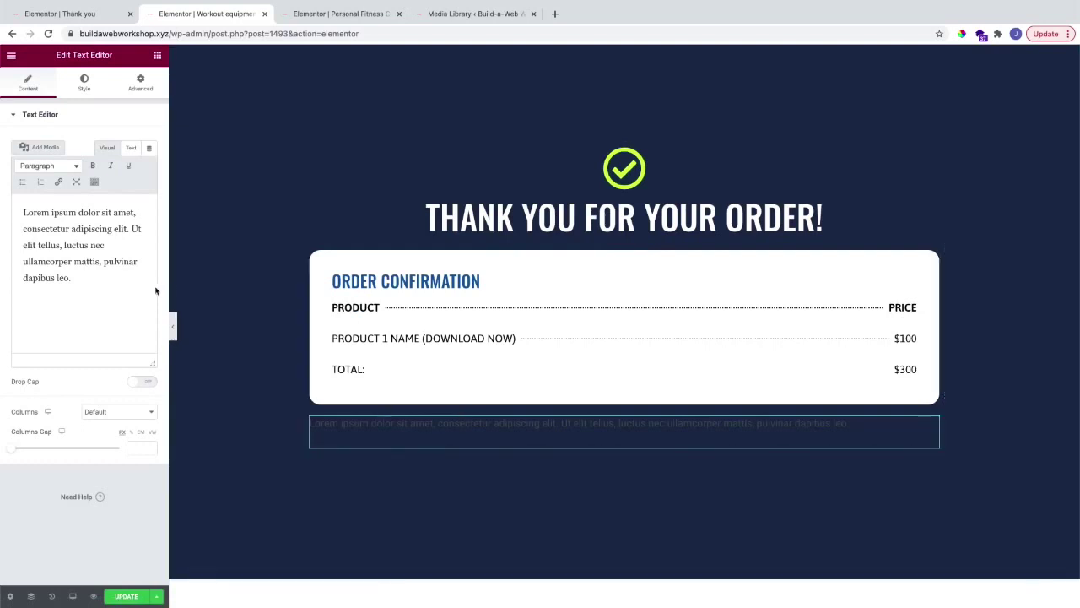
click(85, 83)
click(134, 165)
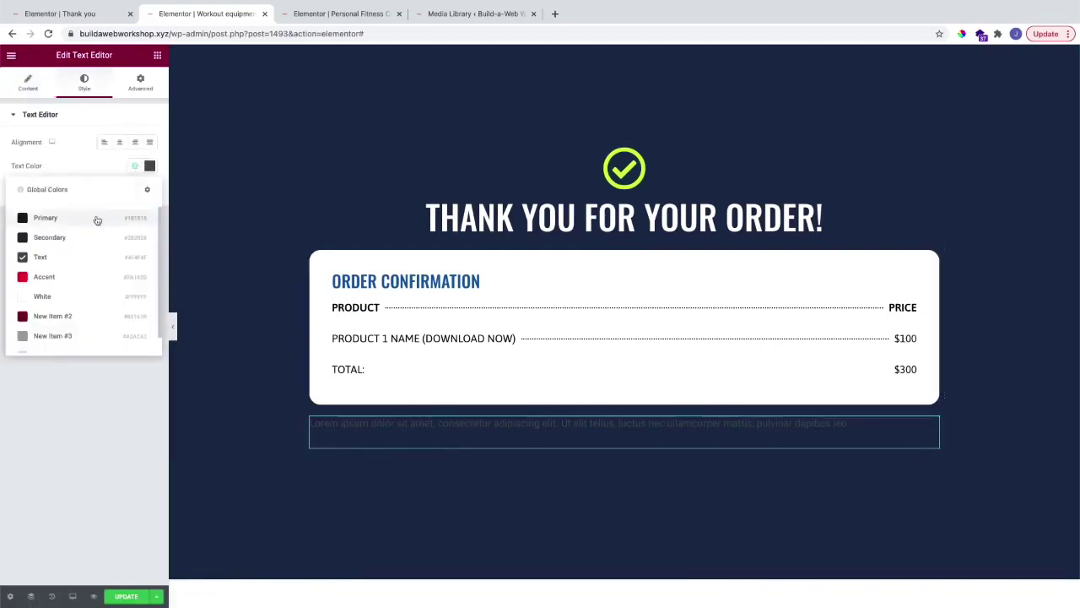
click(38, 292)
click(123, 597)
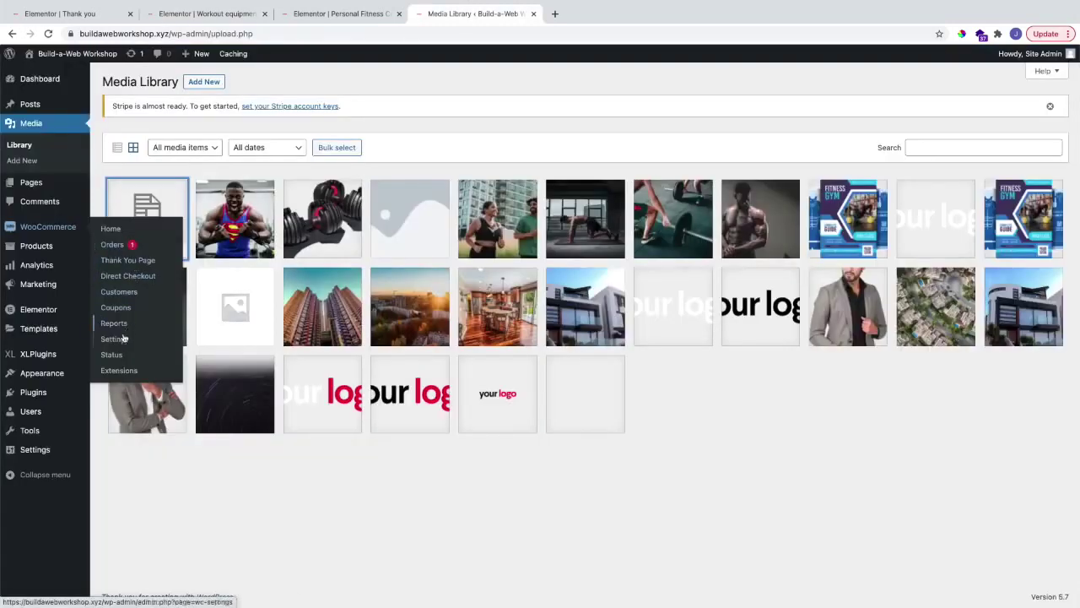
click(123, 339)
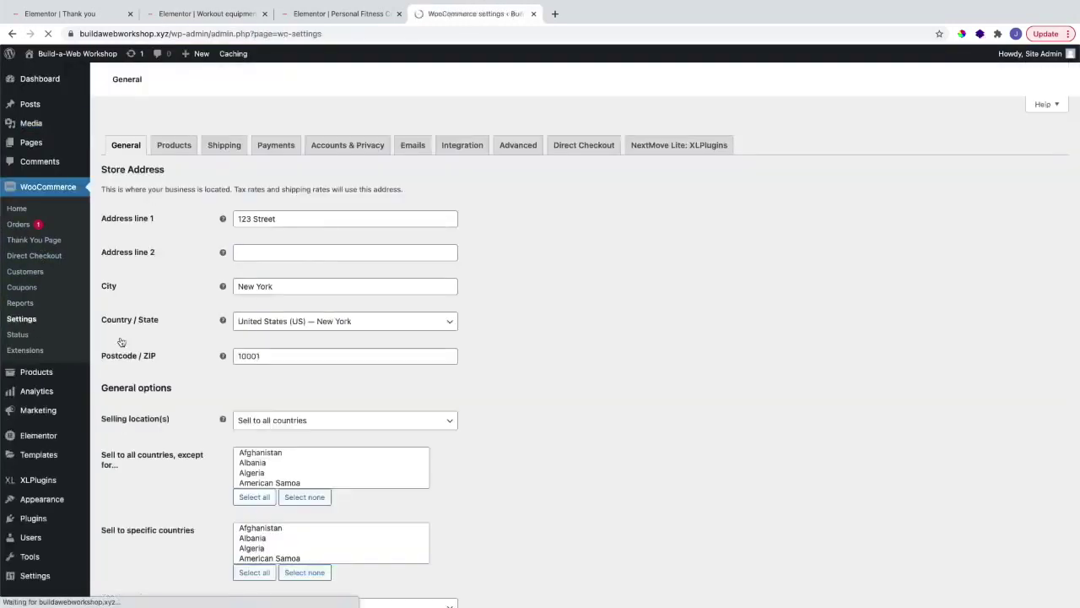
Step: Create a new NextMove thank-you page titled 'Coaching confirmation'
click(716, 129)
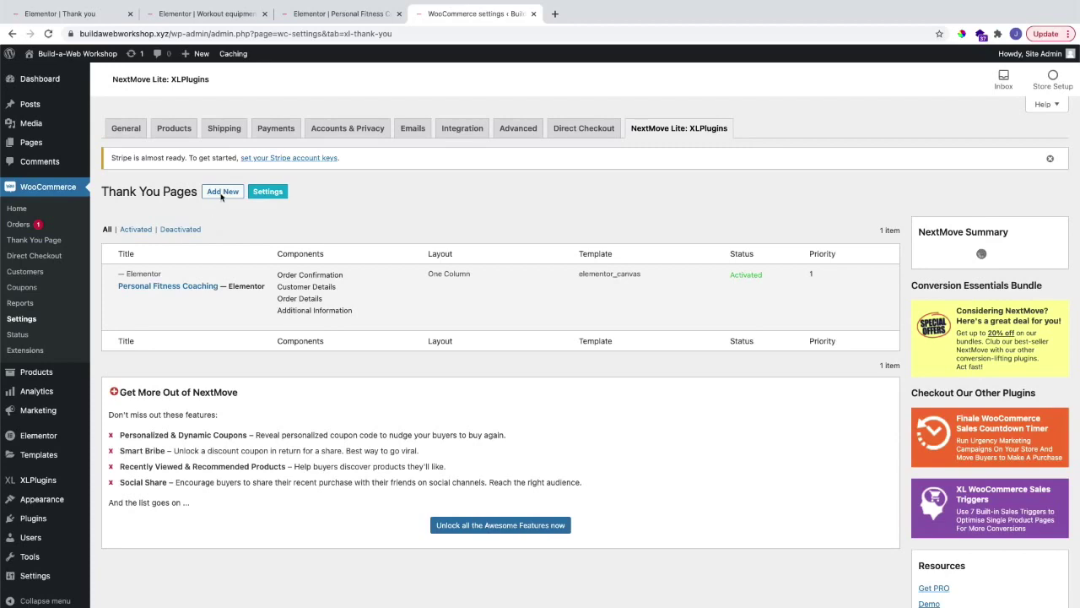
click(221, 194)
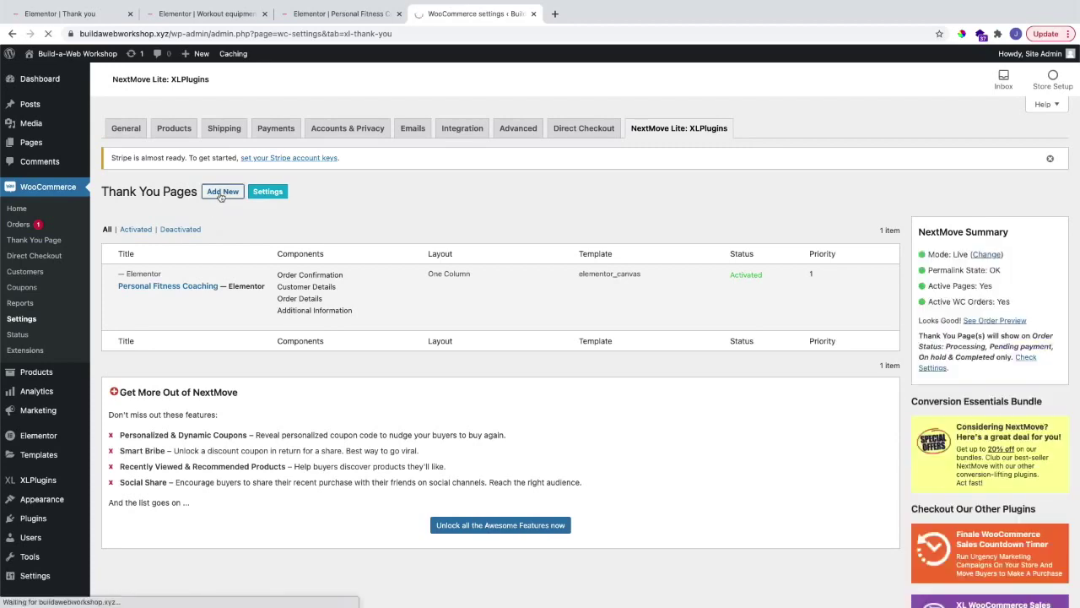
text(Coachin)
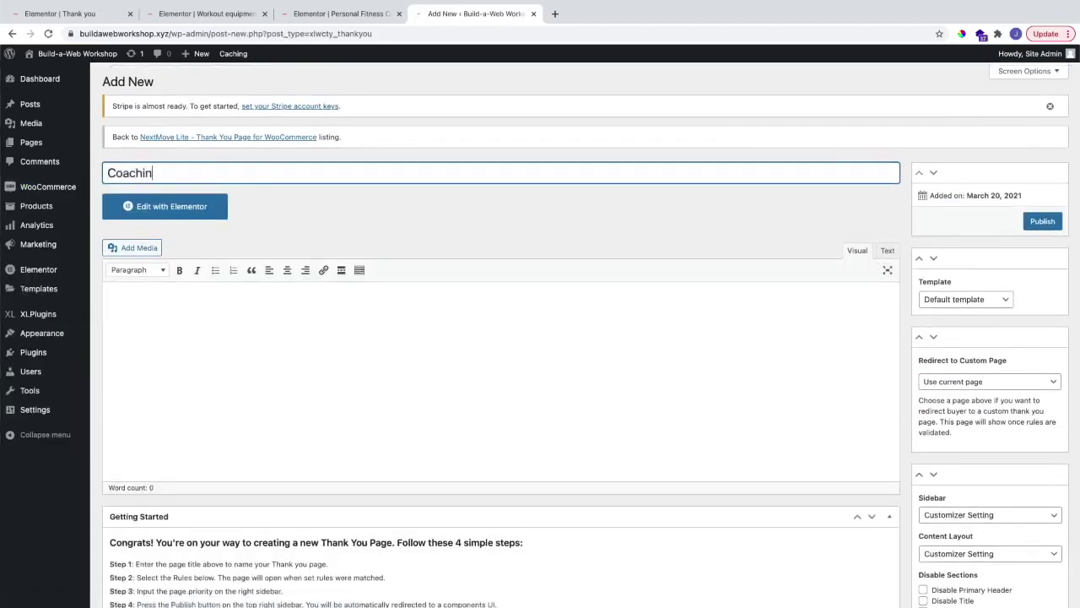
text(g confirmation)
click(364, 205)
Step: Set No Sidebar and full-width stretched layout; disable header, title, footer and transparent header
scroll(531, 232, down, 5)
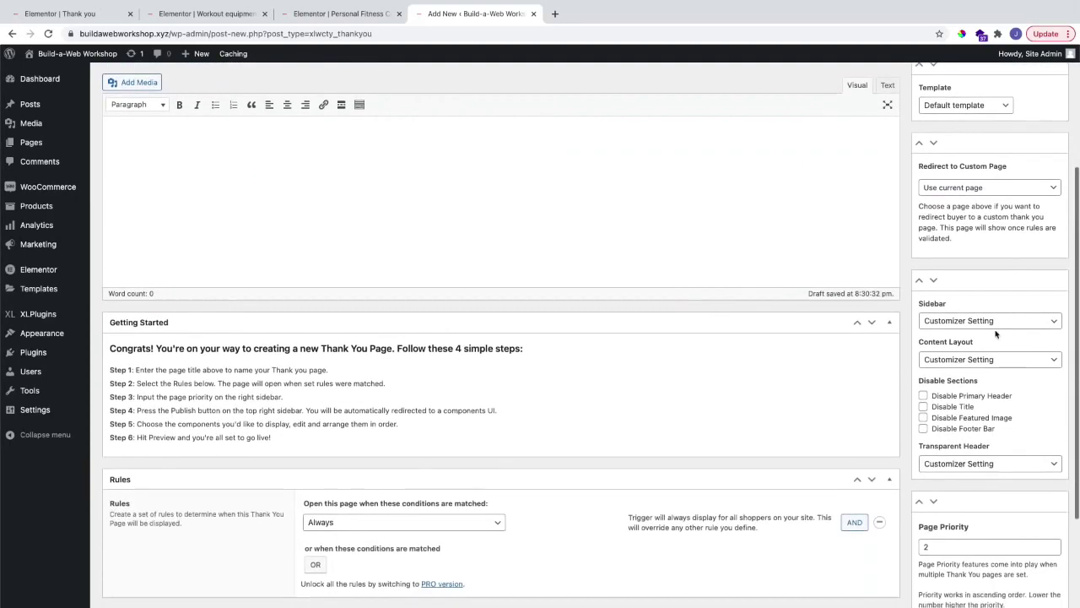
click(960, 321)
click(951, 359)
click(943, 360)
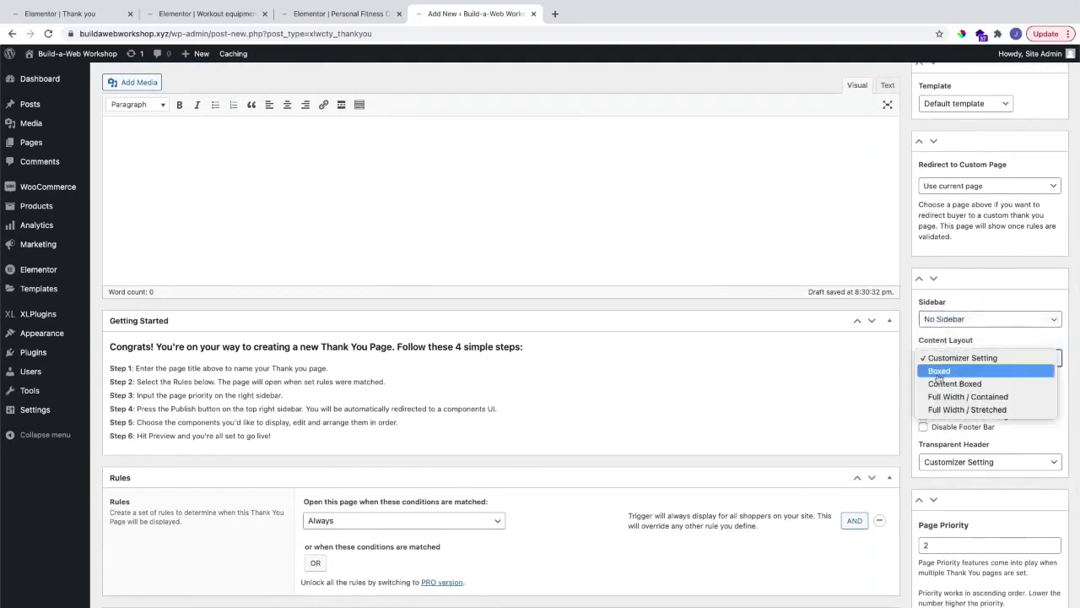
click(935, 410)
click(923, 394)
click(923, 405)
click(923, 427)
click(945, 462)
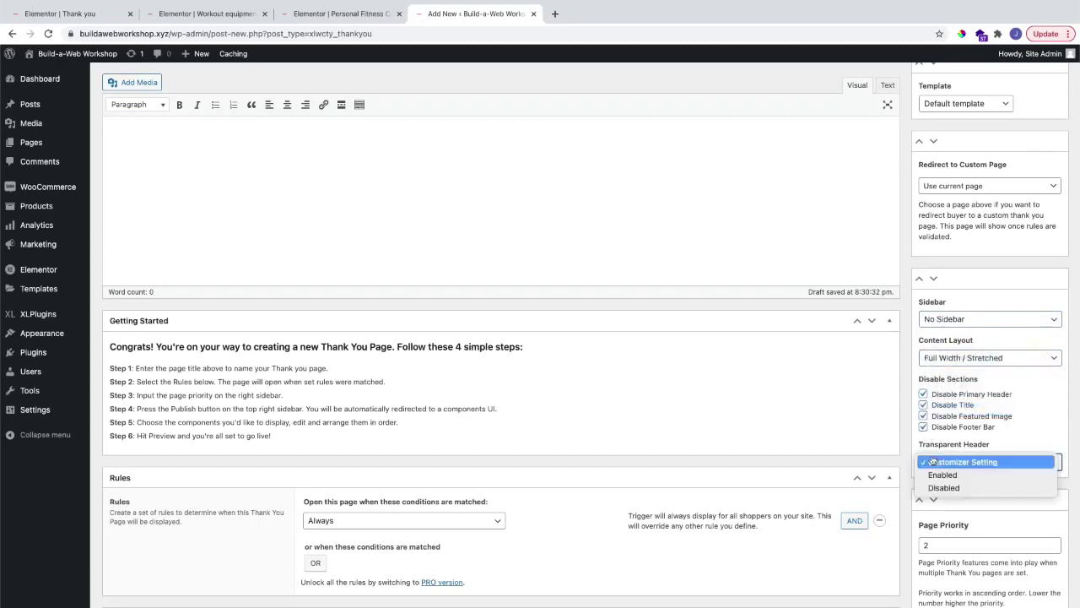
click(938, 488)
Step: Show the page for orders containing Personal Coaching and publish it
scroll(855, 385, down, 2)
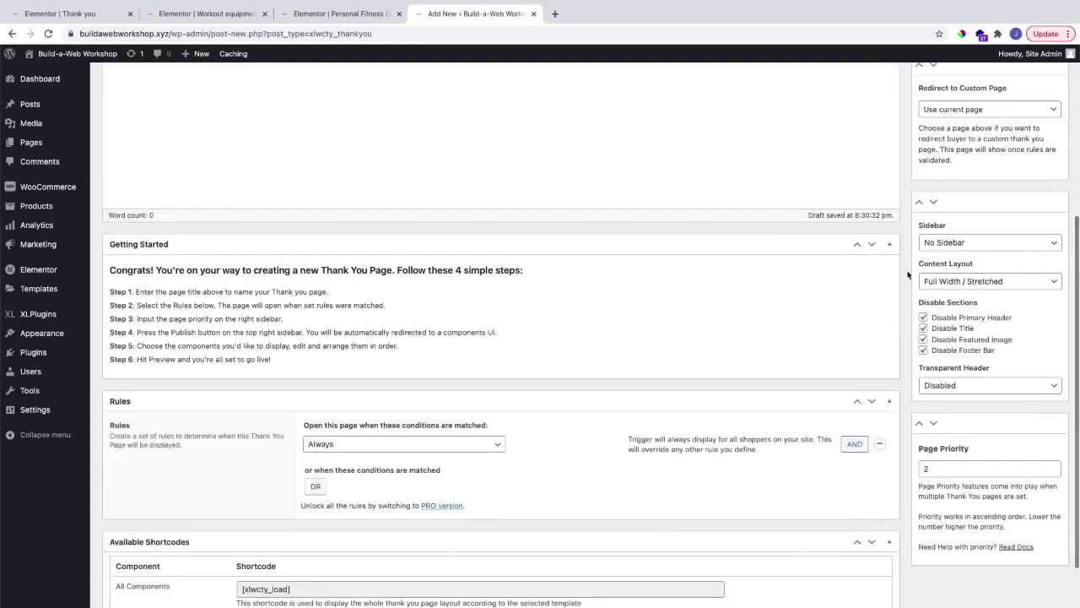
scroll(899, 273, down, 2)
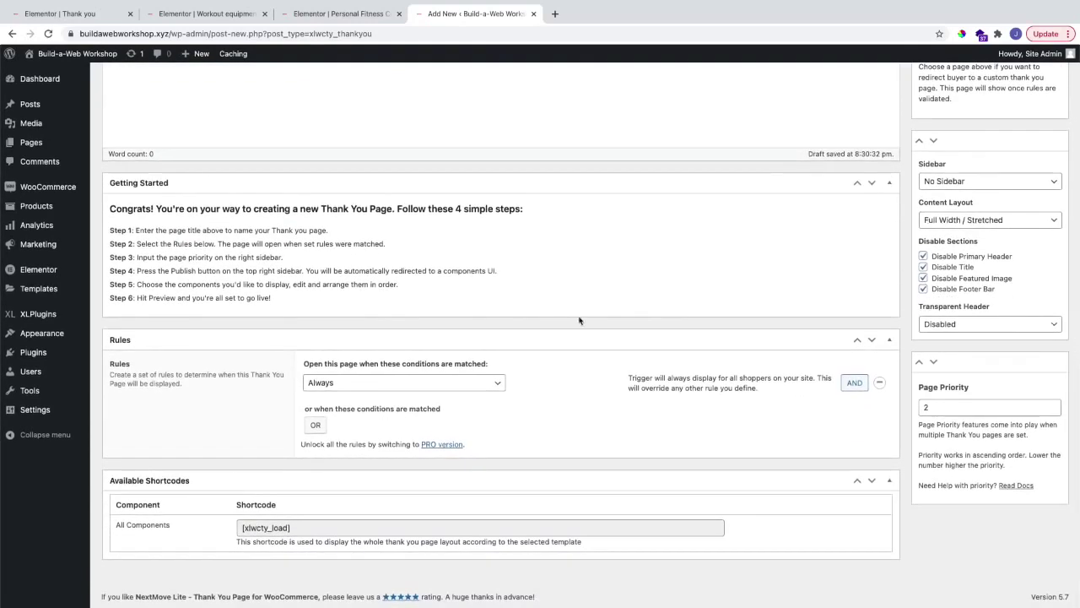
click(413, 383)
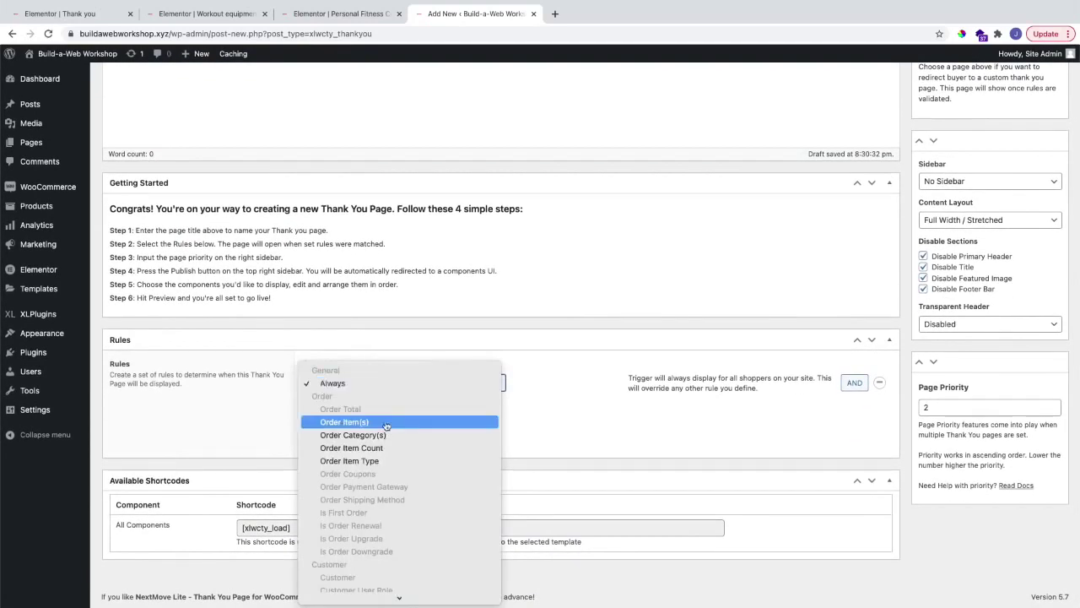
click(385, 421)
text(personal)
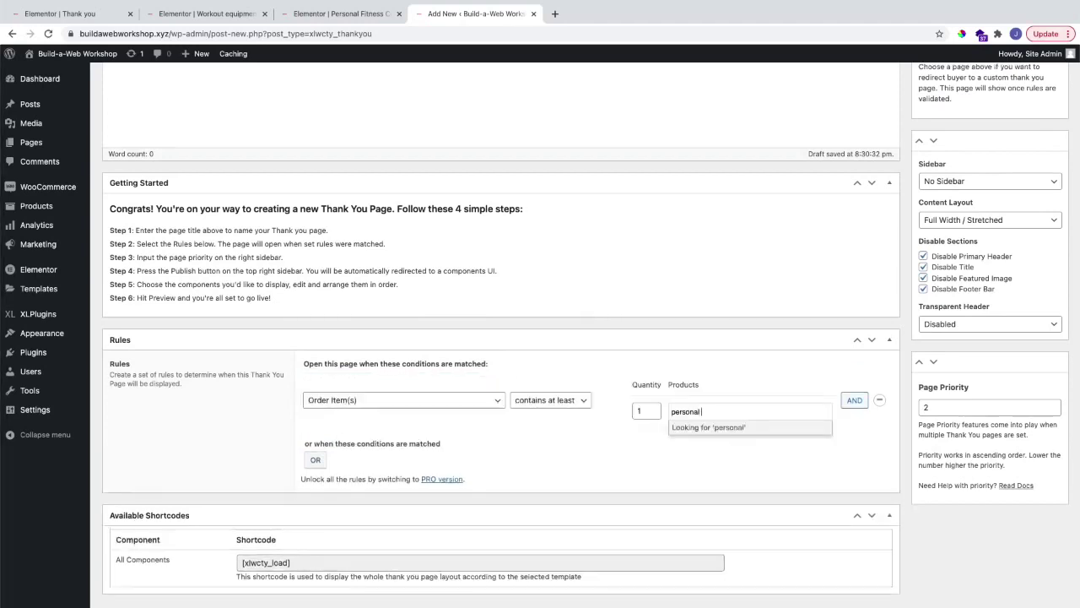
text( c)
click(718, 428)
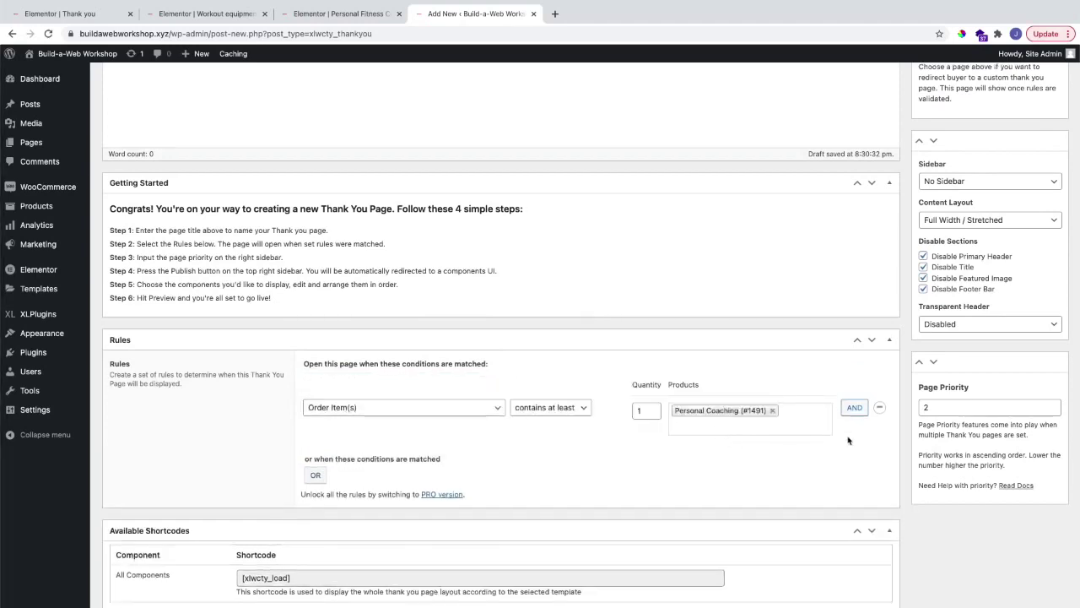
scroll(1017, 274, up, 4)
click(1042, 222)
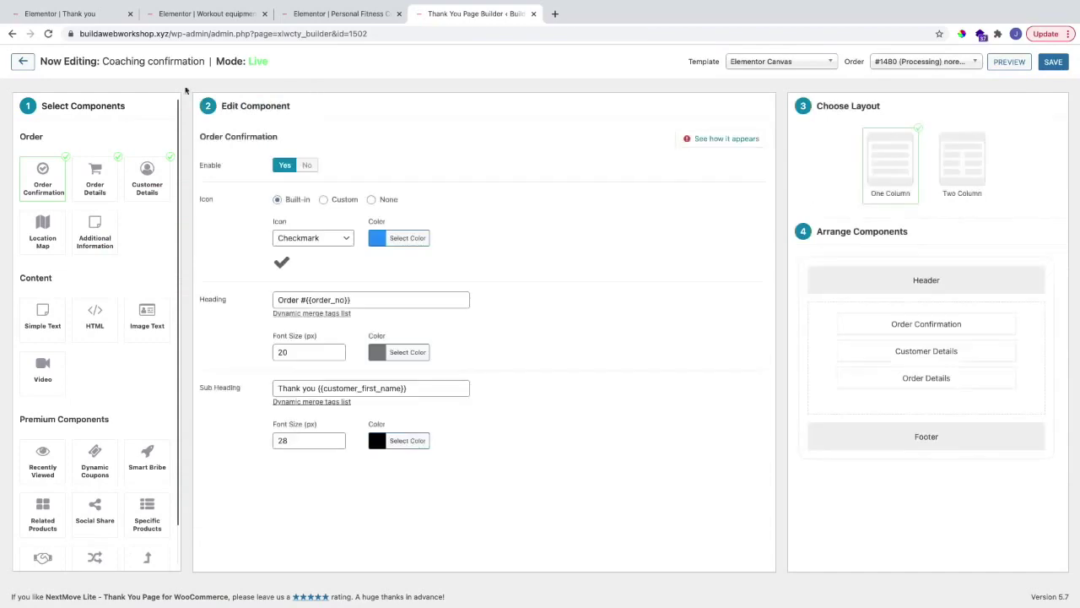
Step: Insert the saved 'Confirmation Page' template into Coaching confirmation in Elementor and update
click(23, 62)
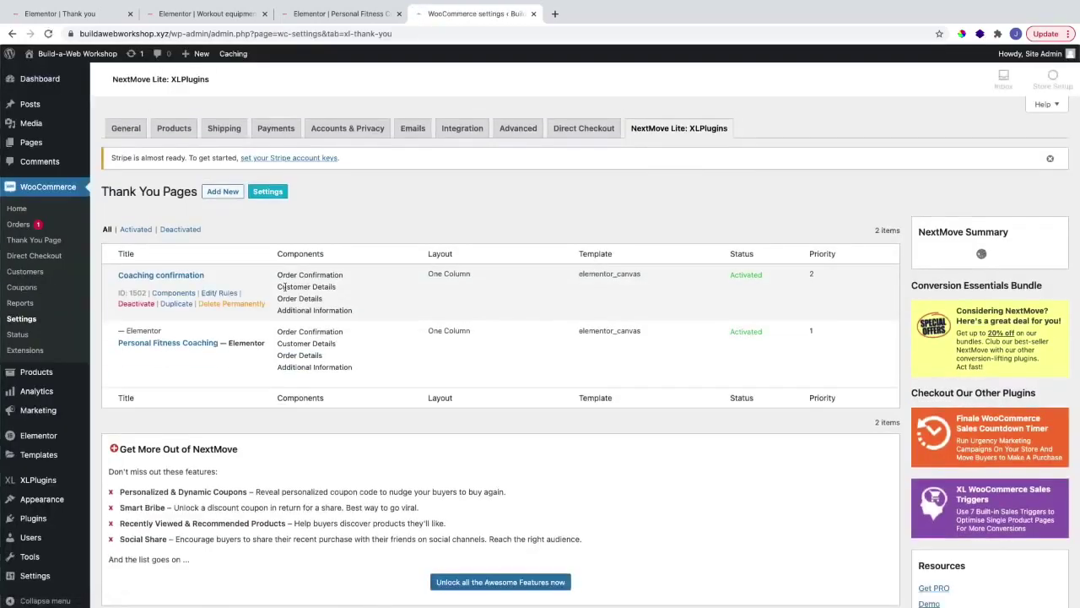
click(224, 297)
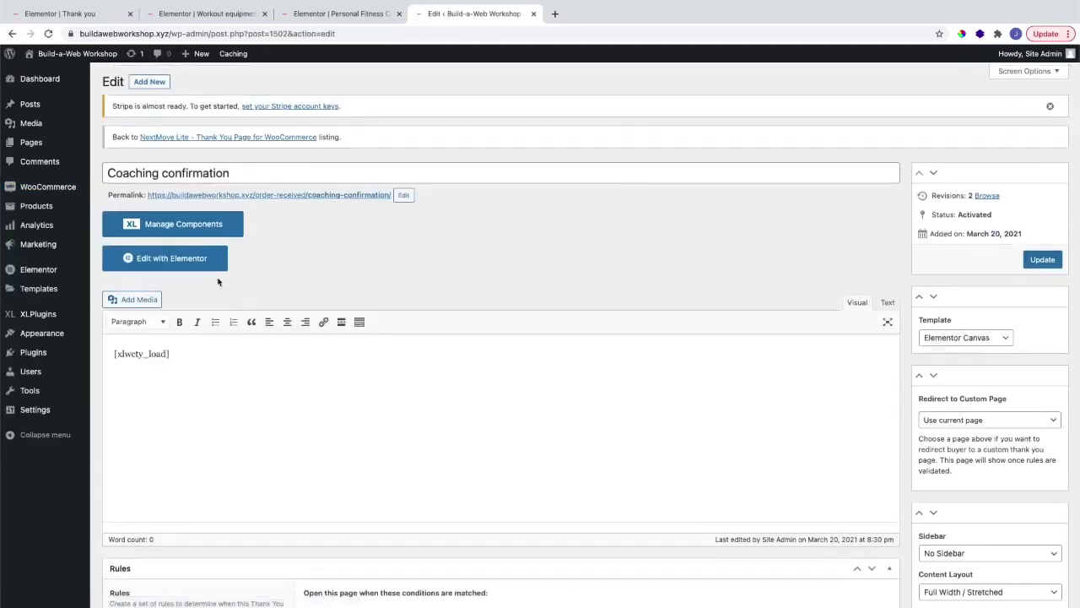
click(196, 262)
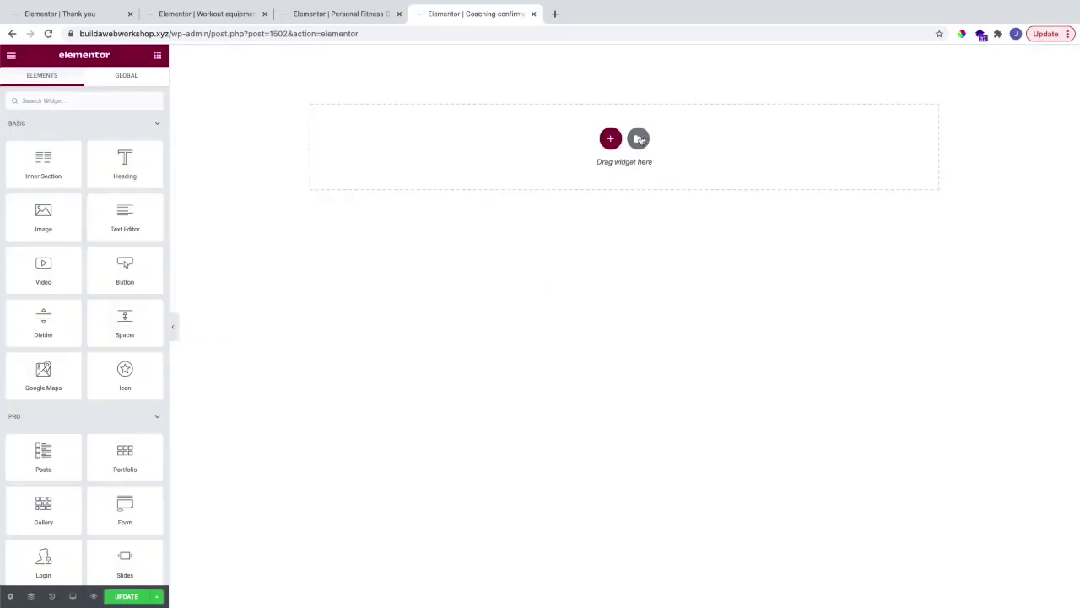
click(638, 137)
click(609, 115)
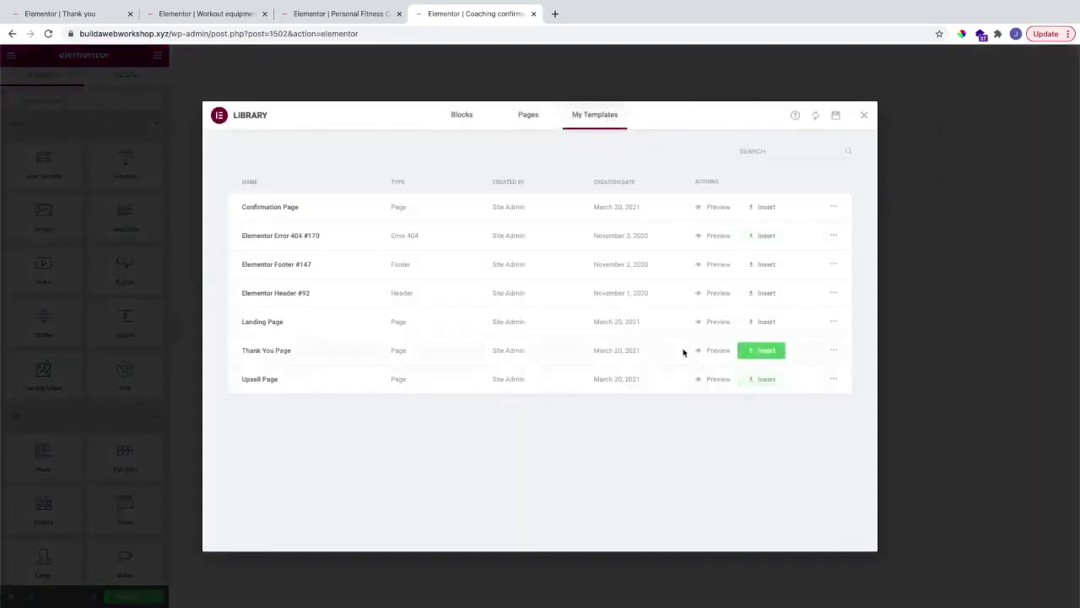
click(762, 208)
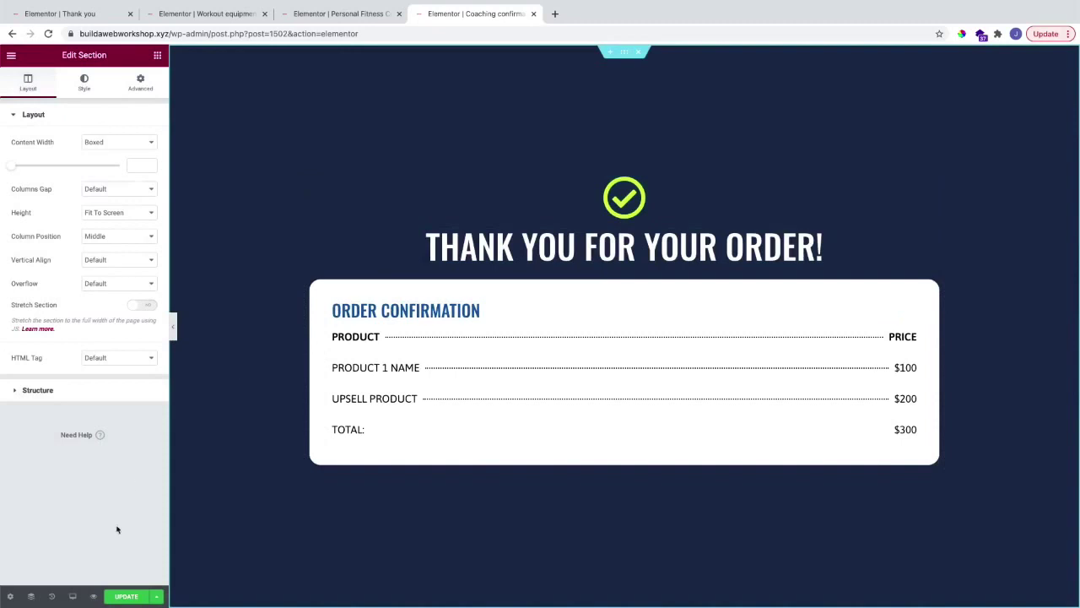
click(125, 596)
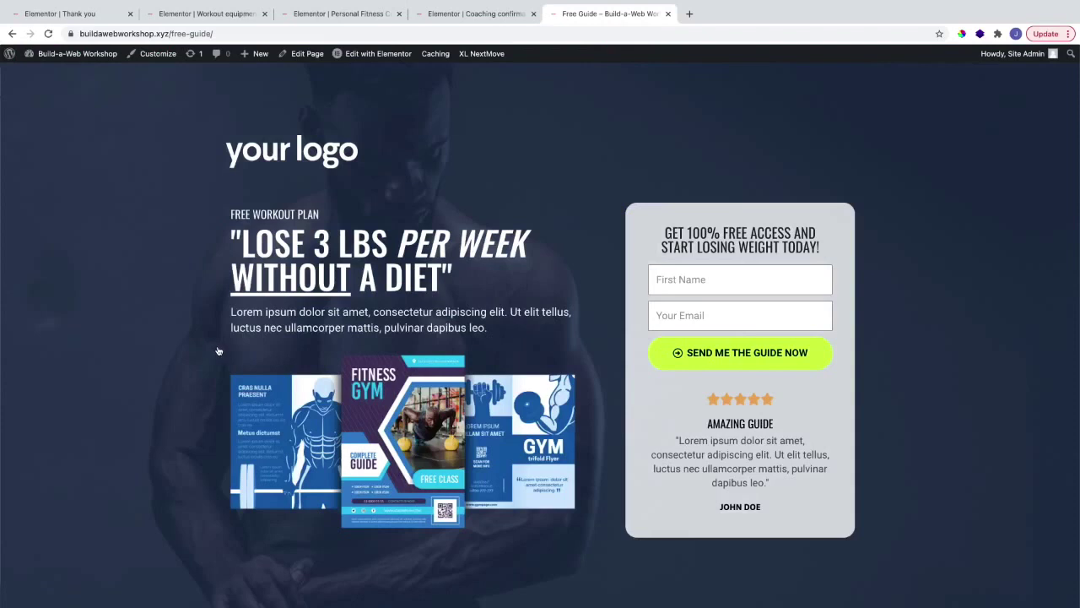
scroll(218, 350, down, 1)
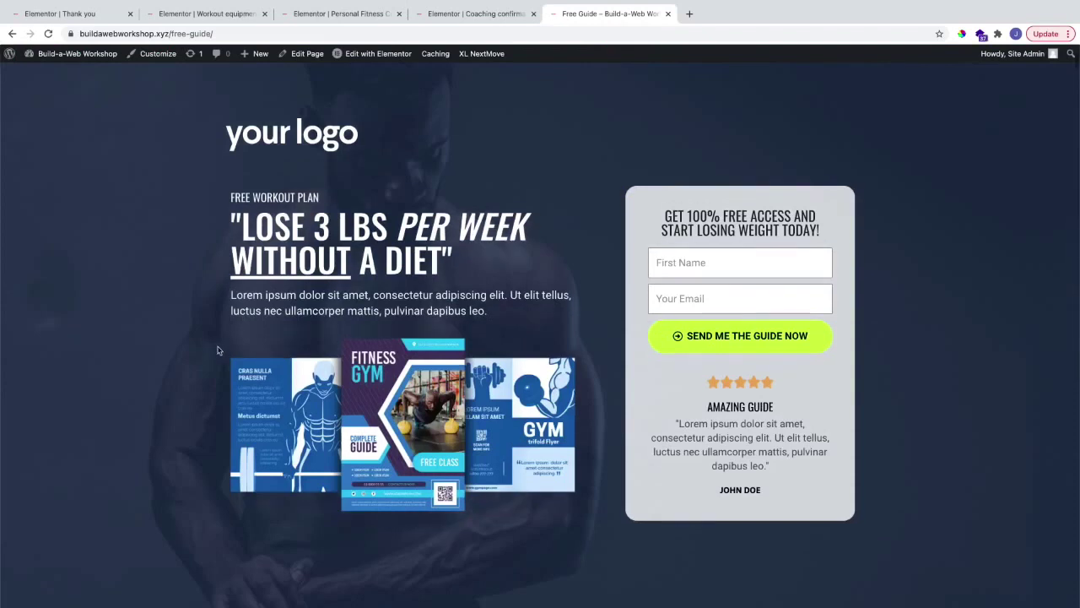
Step: Scroll down to review the Free Guide page
scroll(235, 347, down, 1)
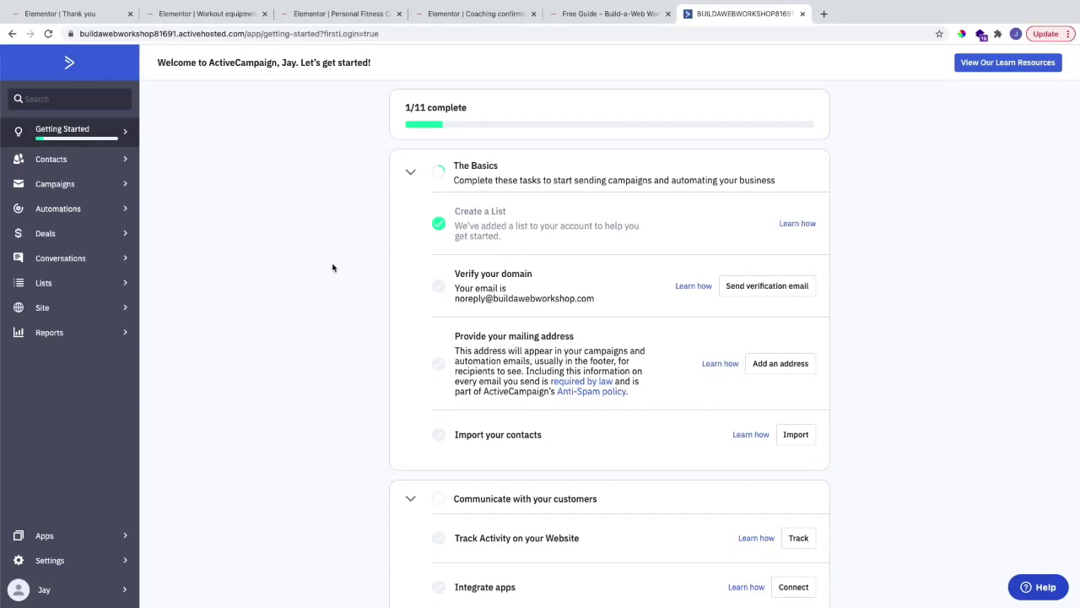
Step: Select and copy the API key from ActiveCampaign's Settings > Developer page
click(76, 558)
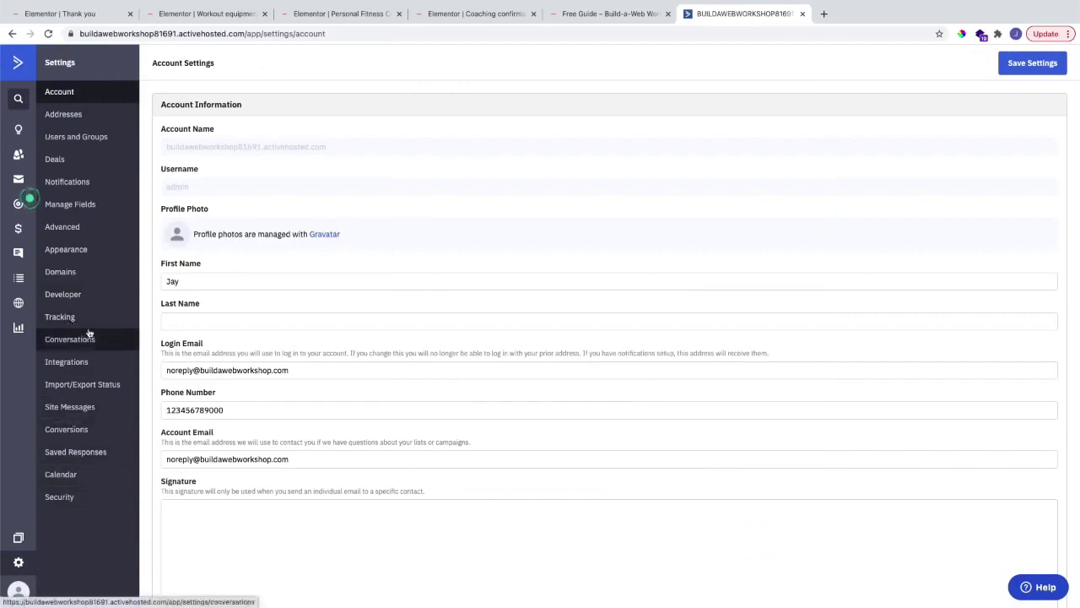
click(77, 304)
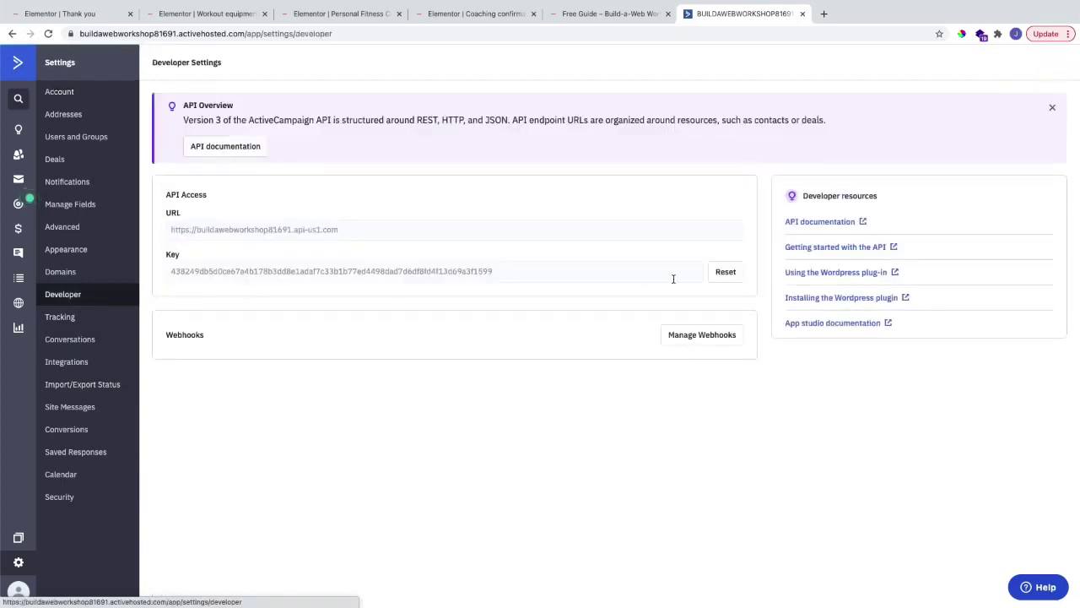
double_click(648, 273)
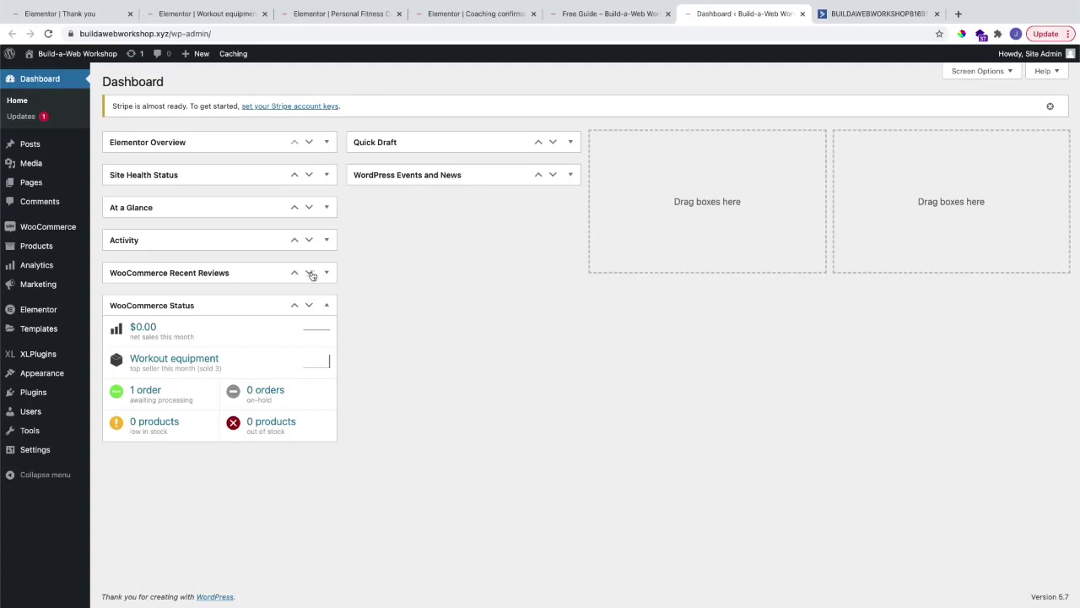
Step: Paste the copied key into the ActiveCampaign API Key field in Elementor Integrations
mouse_move(71, 306)
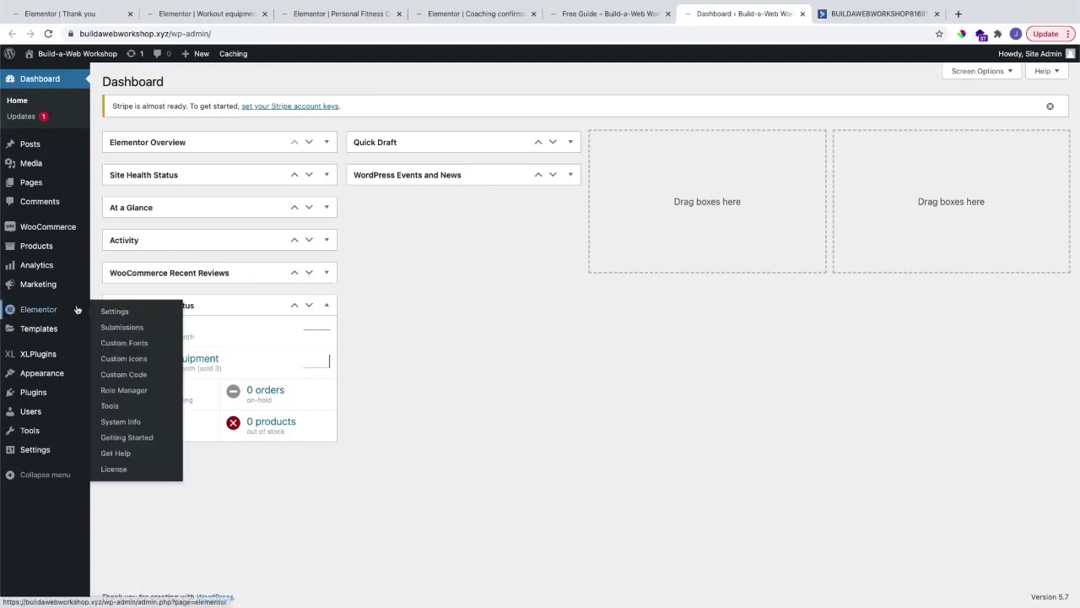
click(123, 311)
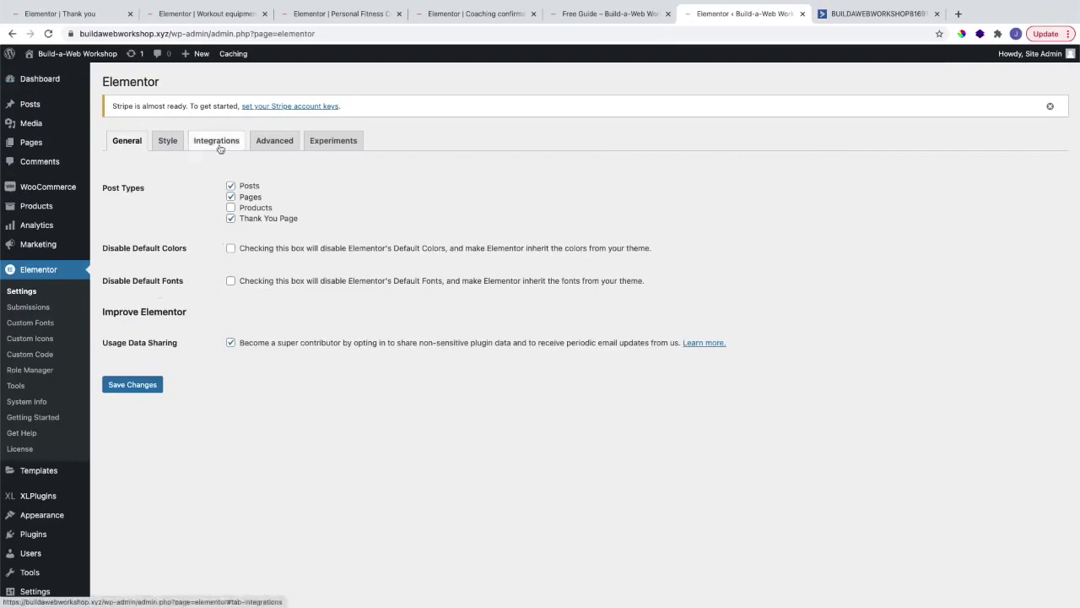
click(219, 146)
scroll(202, 214, down, 3)
scroll(203, 214, down, 8)
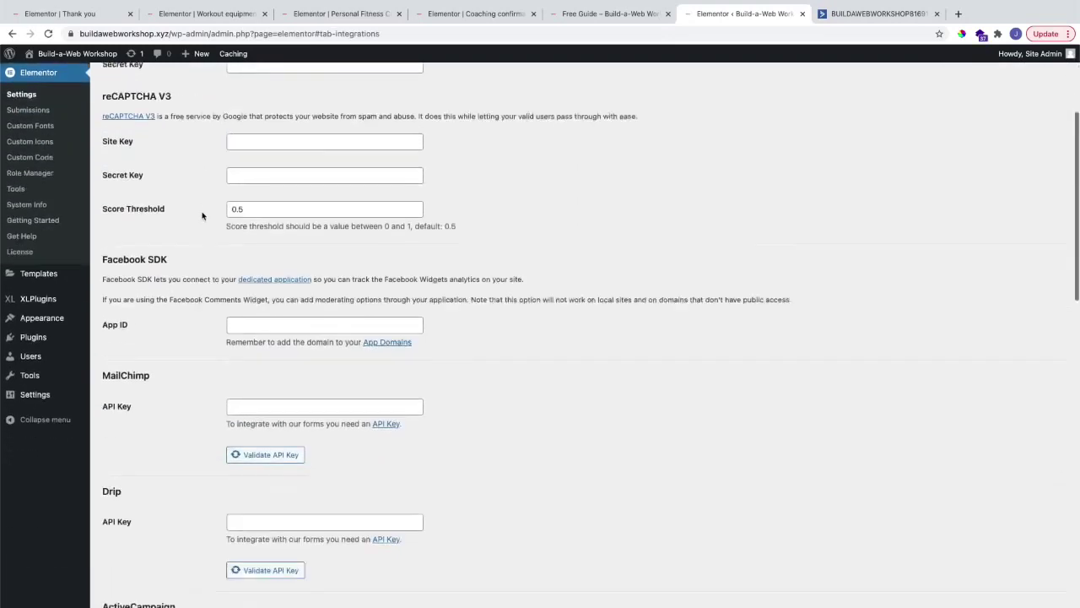
drag(186, 173, 130, 166)
click(143, 167)
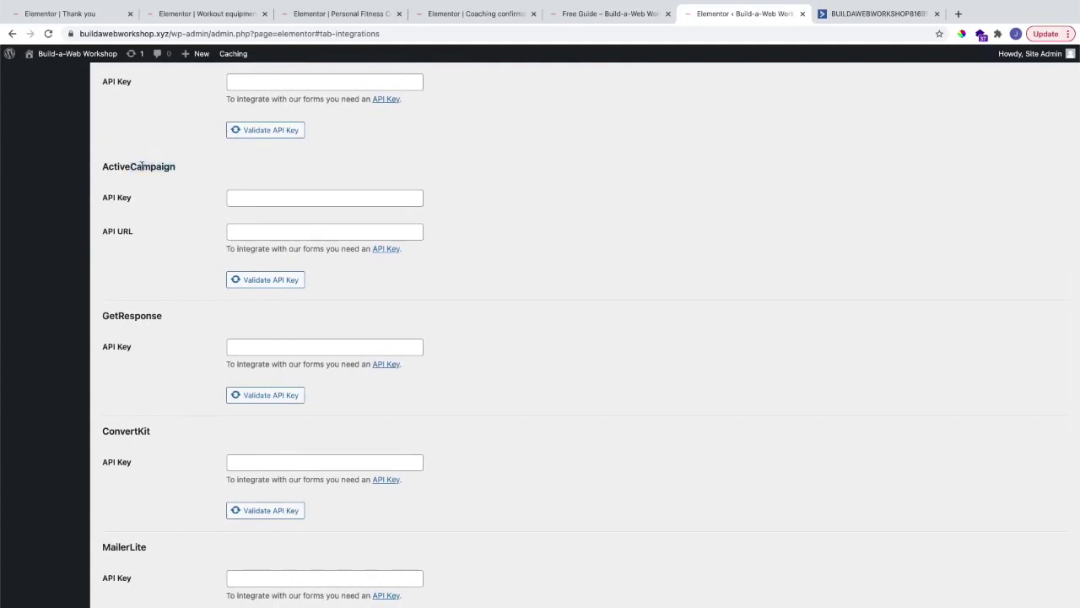
click(249, 191)
key(super+v)
Step: Copy the ActiveCampaign API URL into the API URL field and save changes
scroll(168, 206, up, 1)
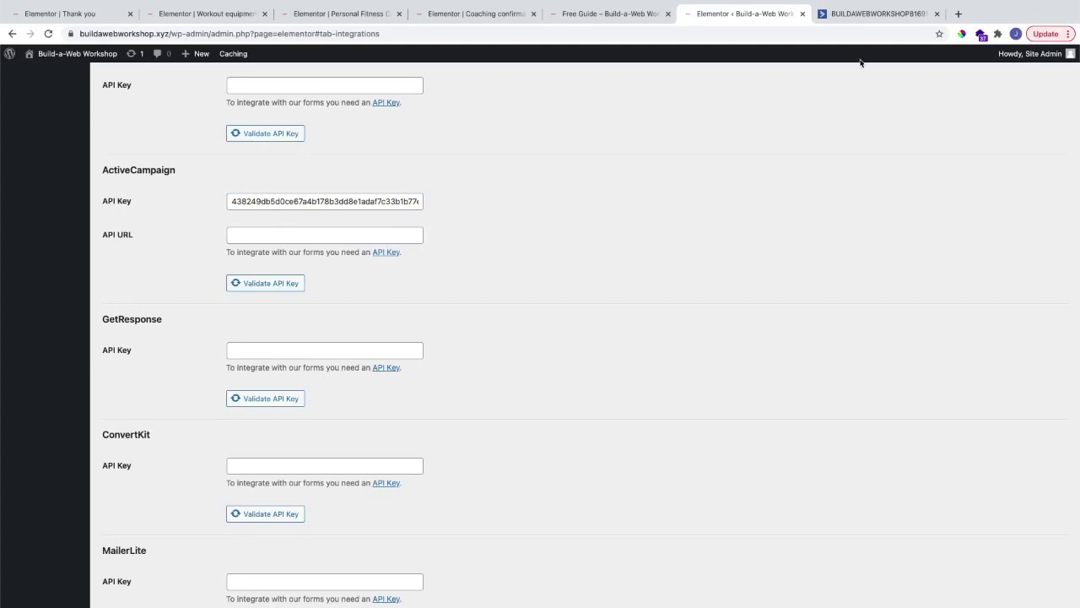
click(844, 15)
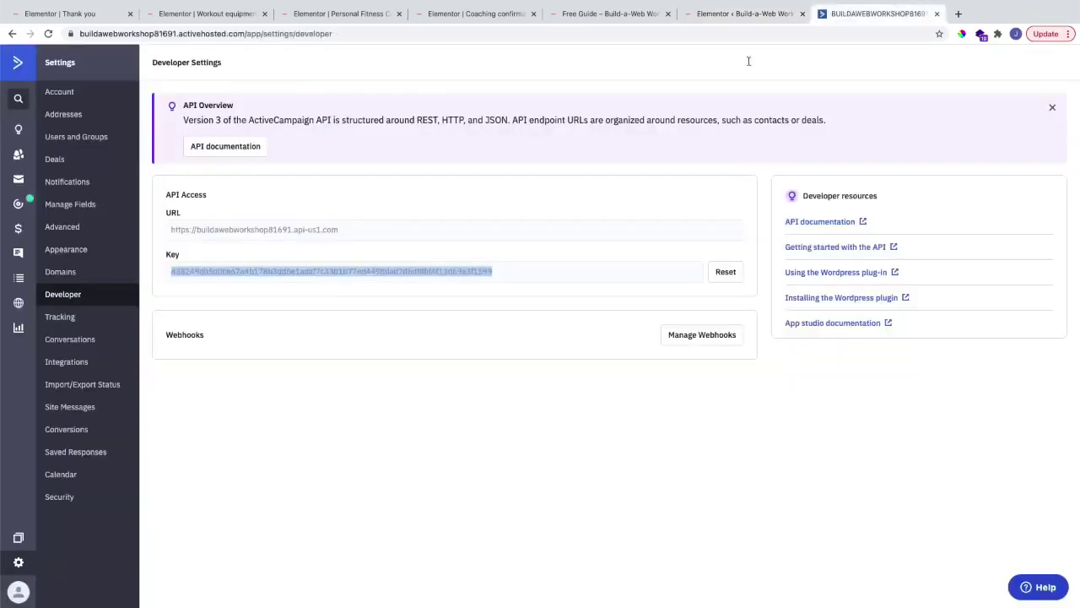
triple_click(320, 230)
key(super+c)
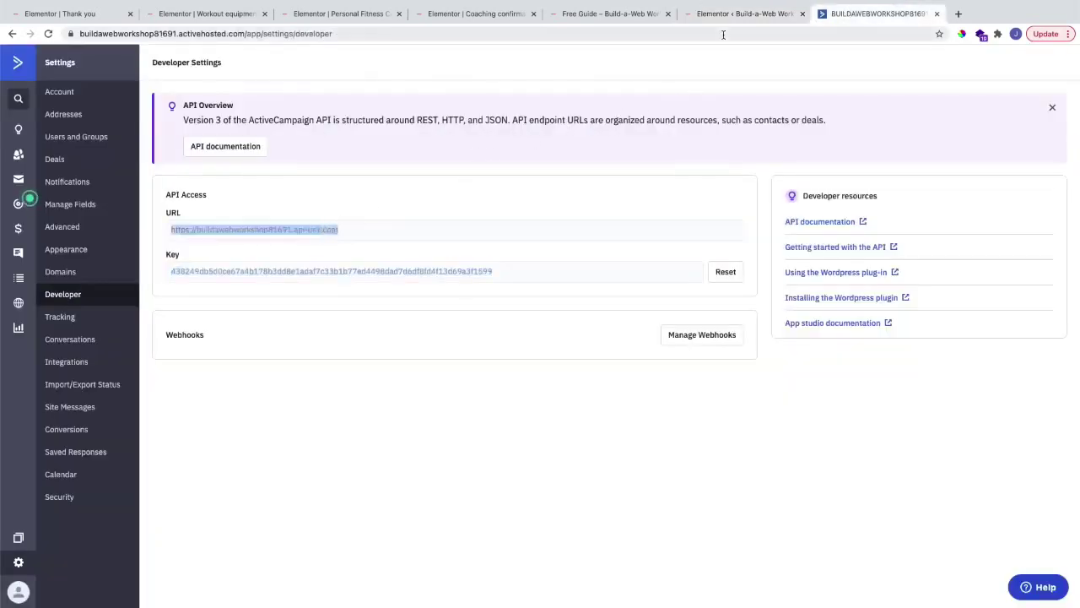
click(730, 17)
click(264, 234)
key(super+v)
click(497, 231)
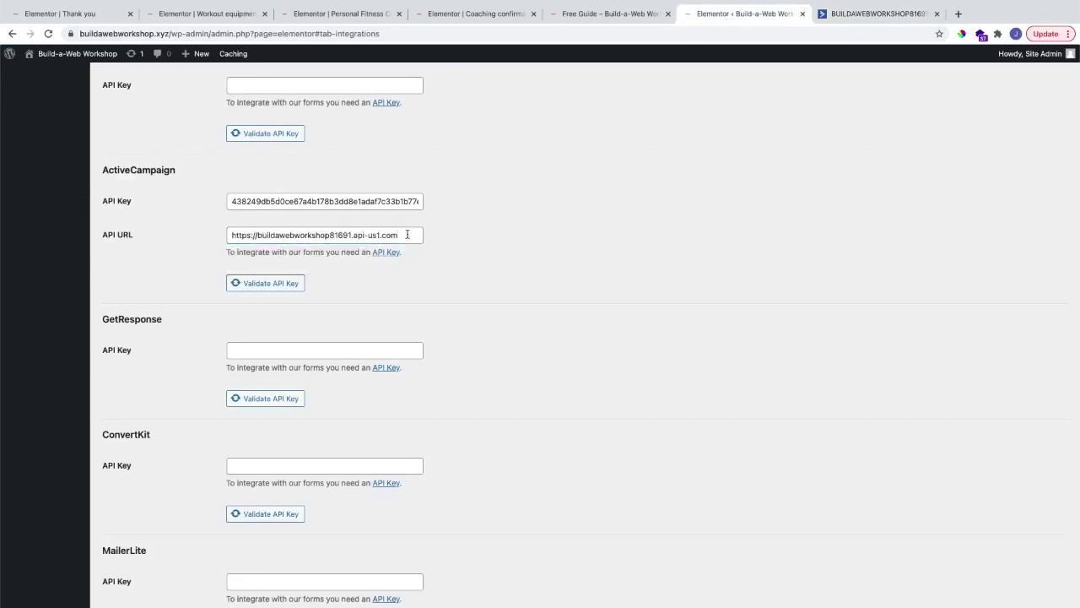
scroll(482, 246, down, 10)
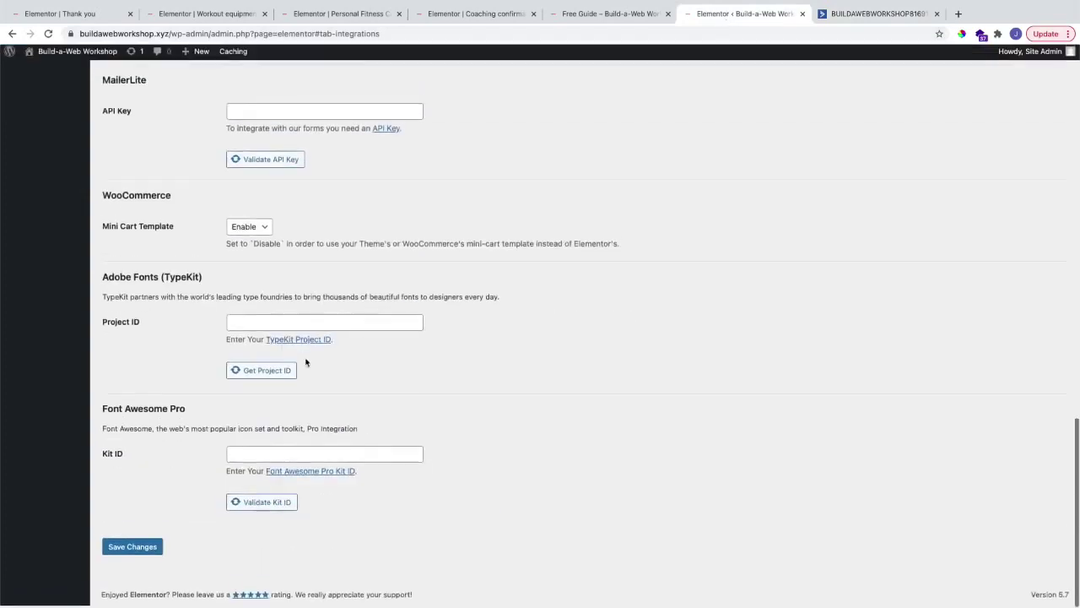
click(140, 549)
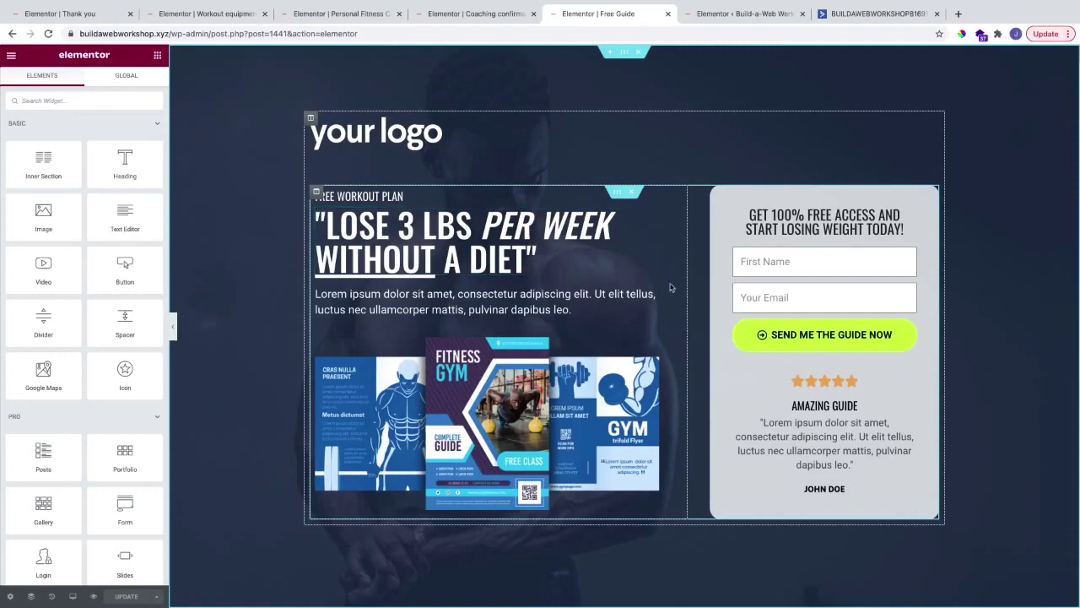
Step: Add Redirect and ActiveCampaign to the form's Actions After Submit
click(911, 254)
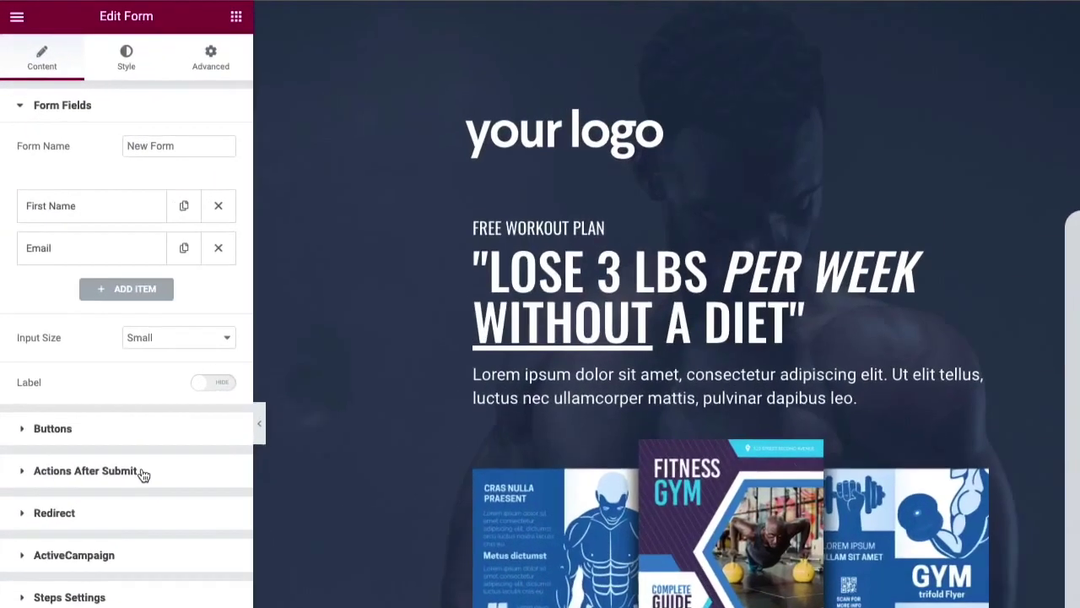
click(94, 374)
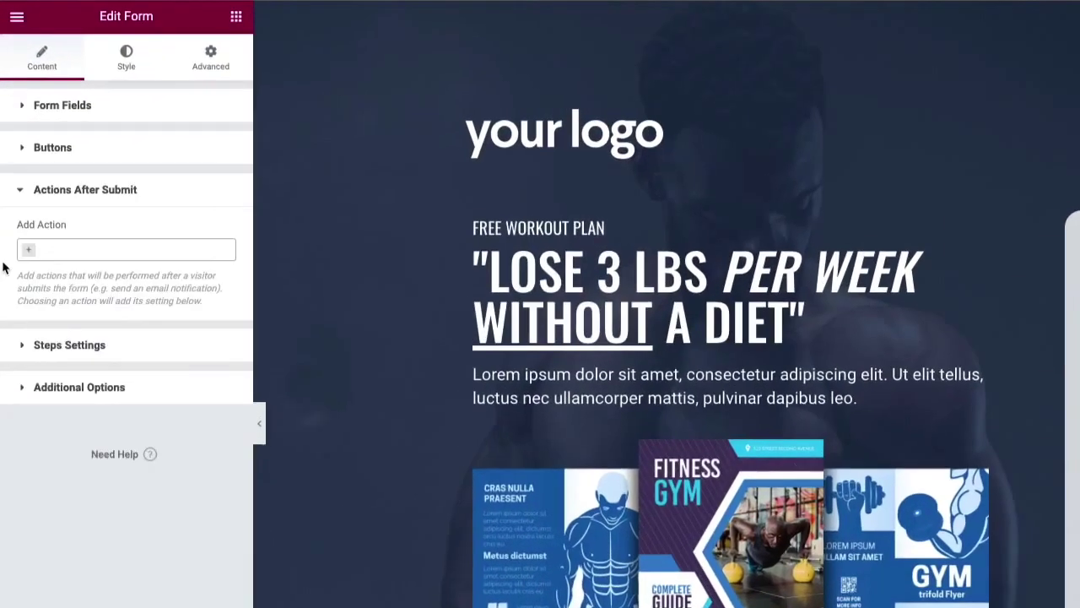
click(77, 251)
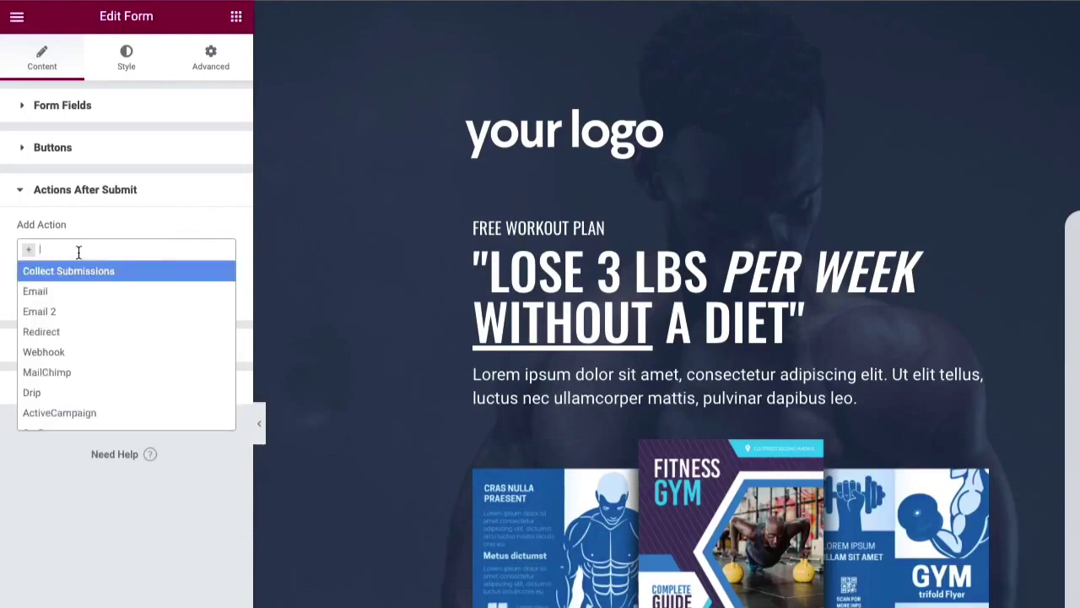
text(re)
click(60, 270)
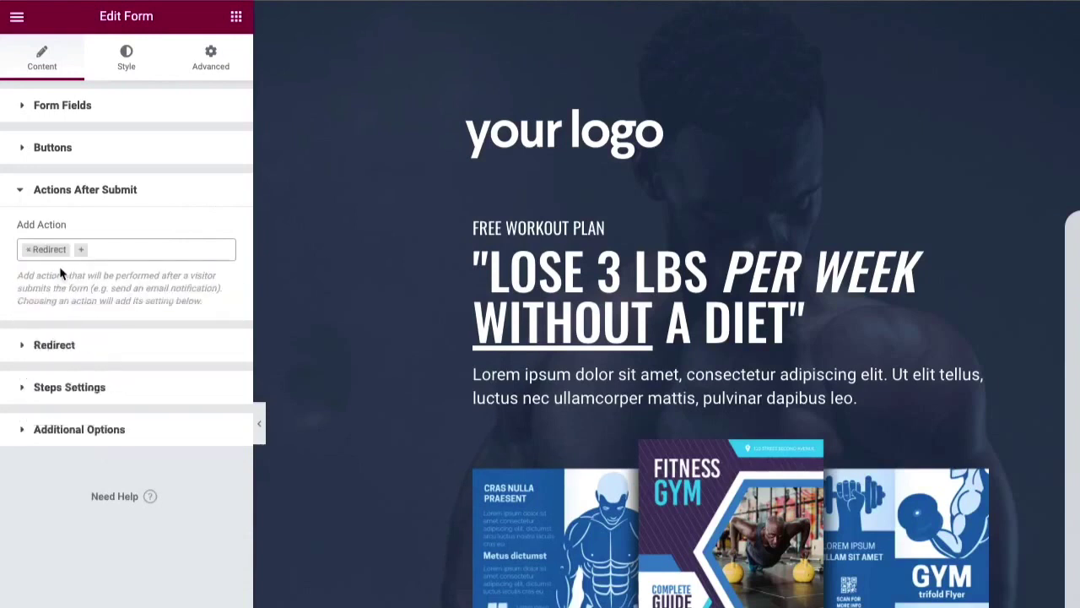
click(123, 248)
text(ac)
click(106, 270)
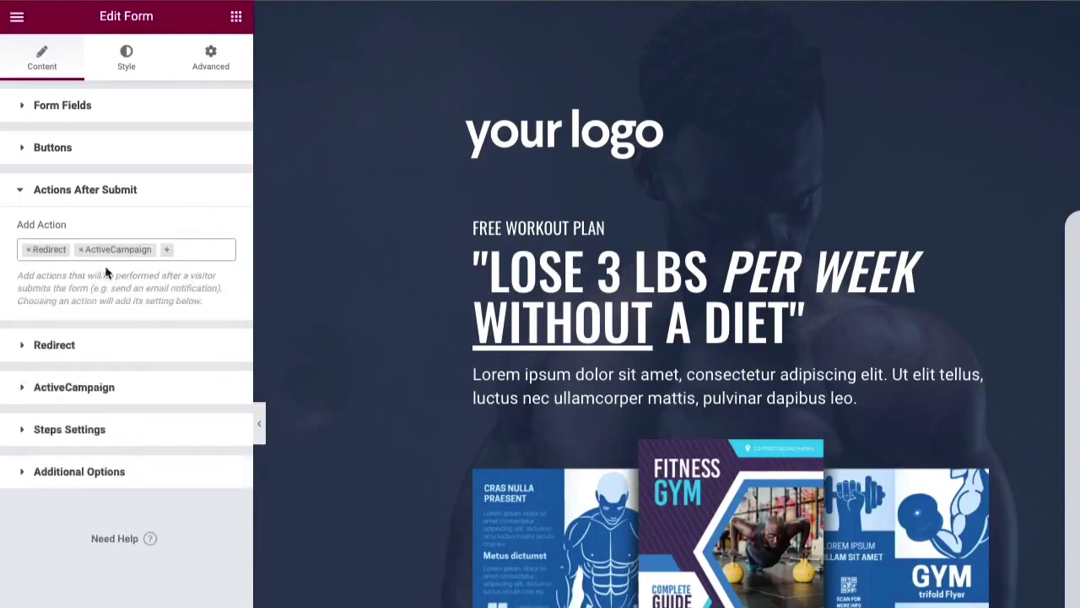
Step: Set the form's Redirect To address to /thank-you
click(72, 351)
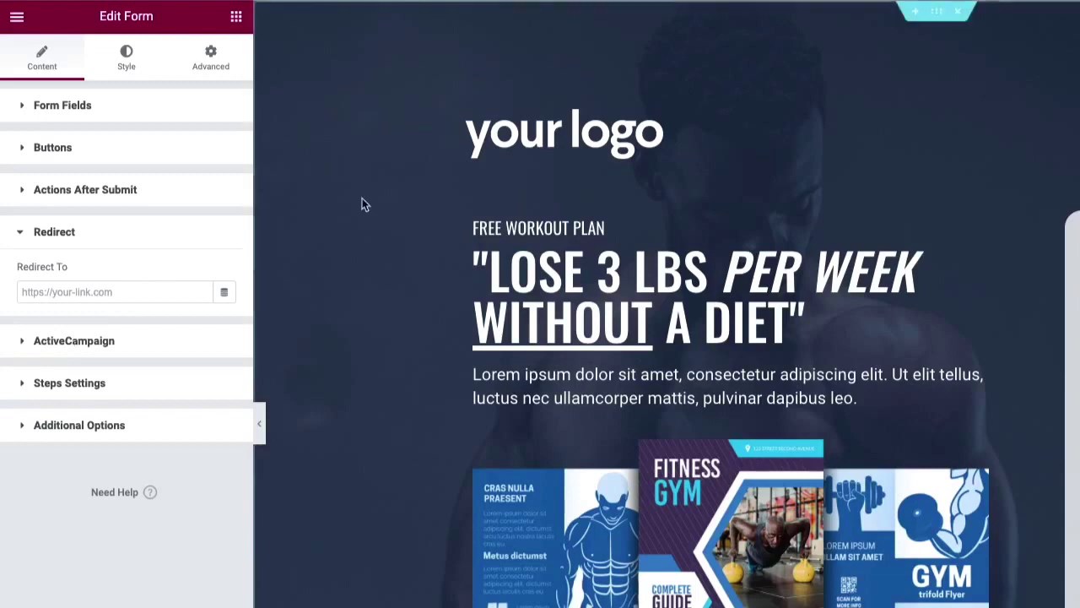
click(108, 292)
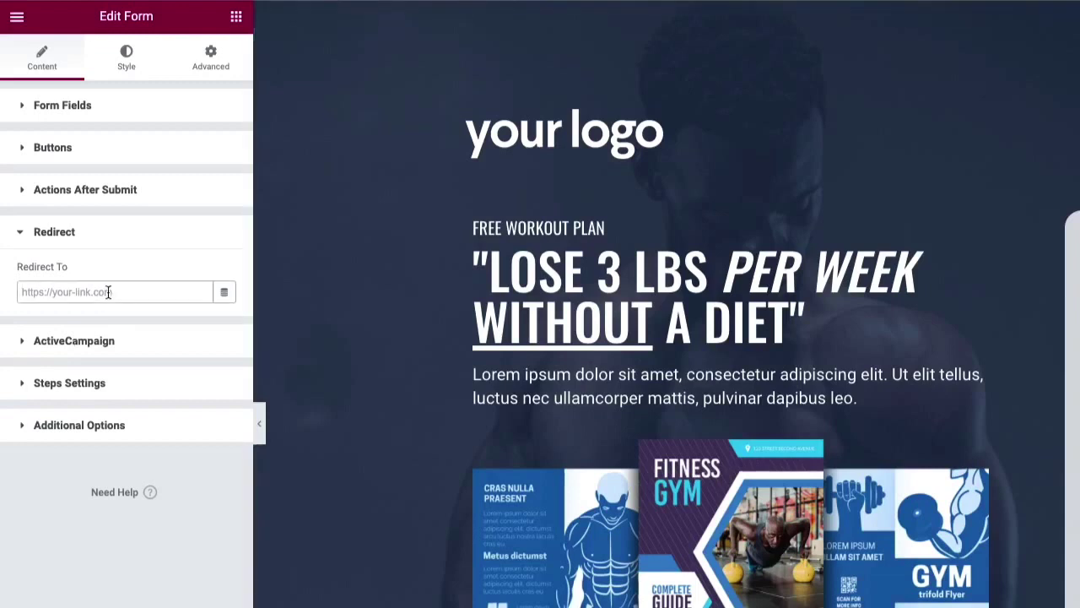
text(thank-you)
key(ctrl+a)
key(BackSpace)
text(/thank-you)
Step: Choose Master Contact List as the ActiveCampaign list for the form
click(132, 342)
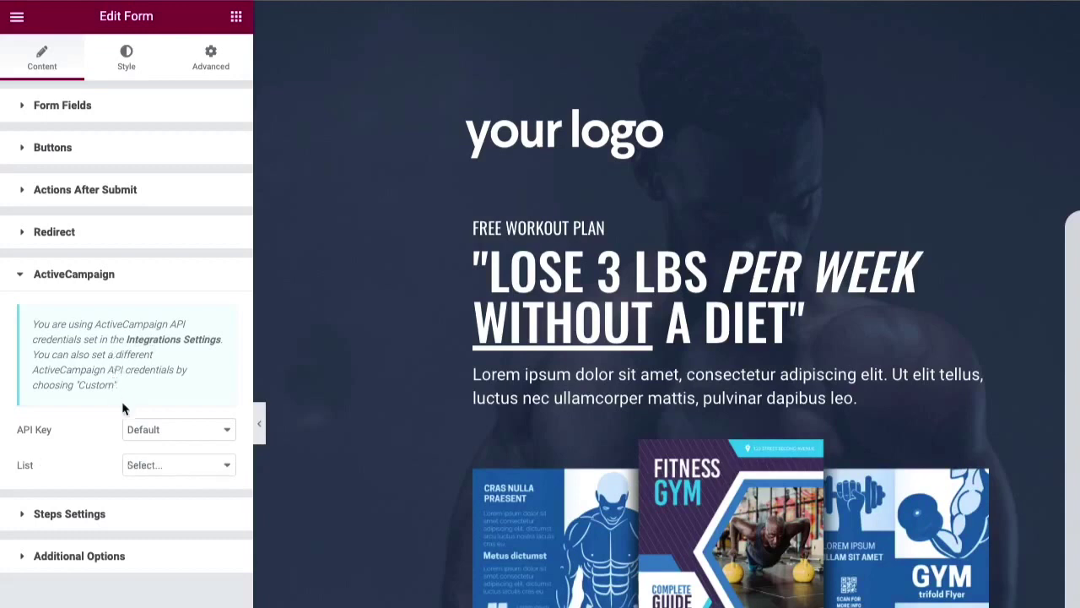
click(140, 467)
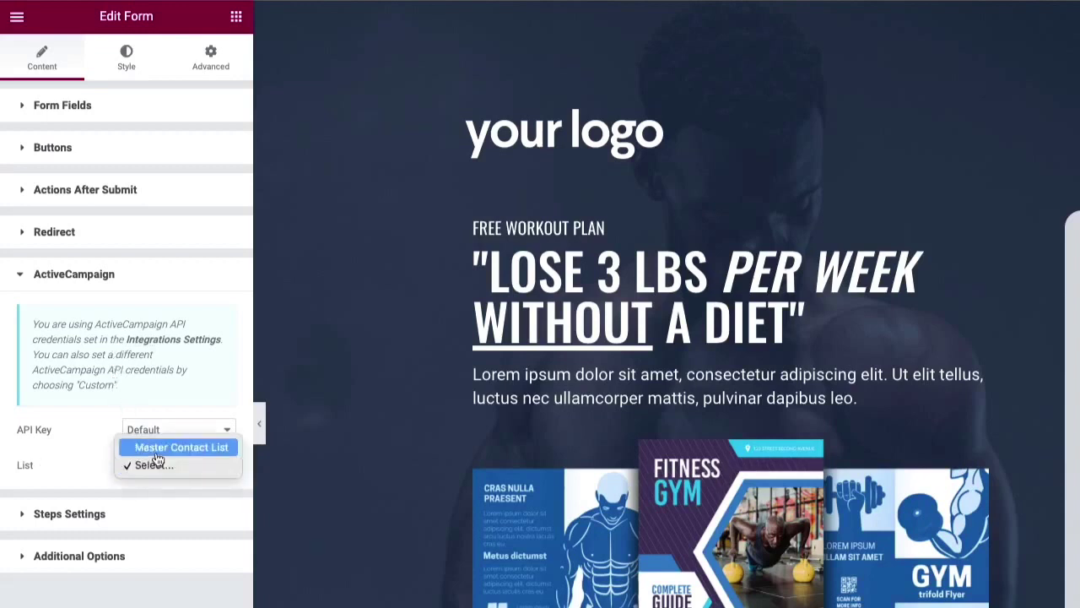
click(156, 453)
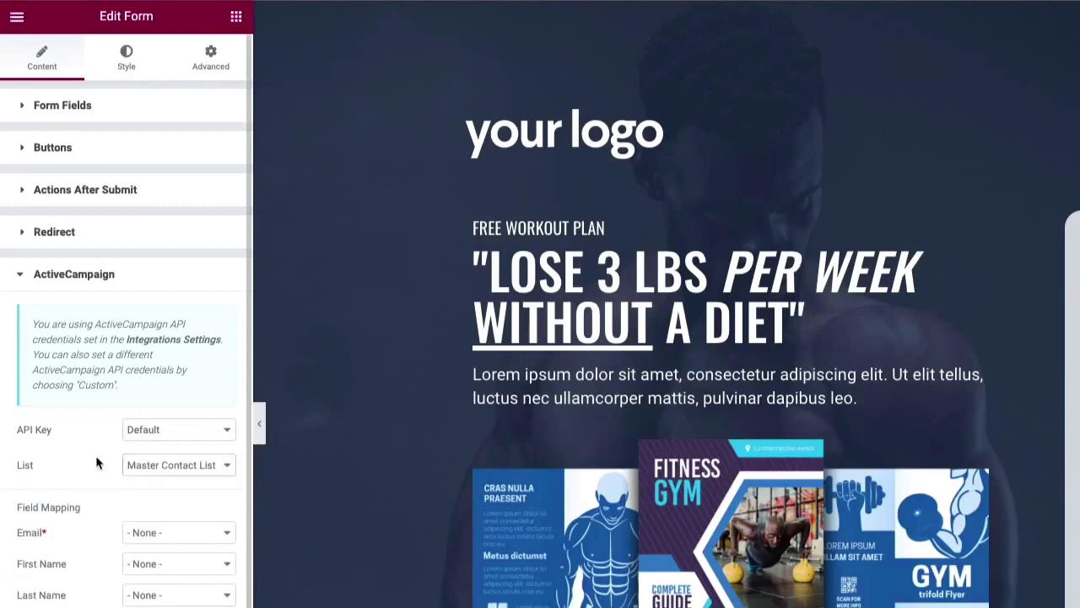
scroll(95, 455, down, 2)
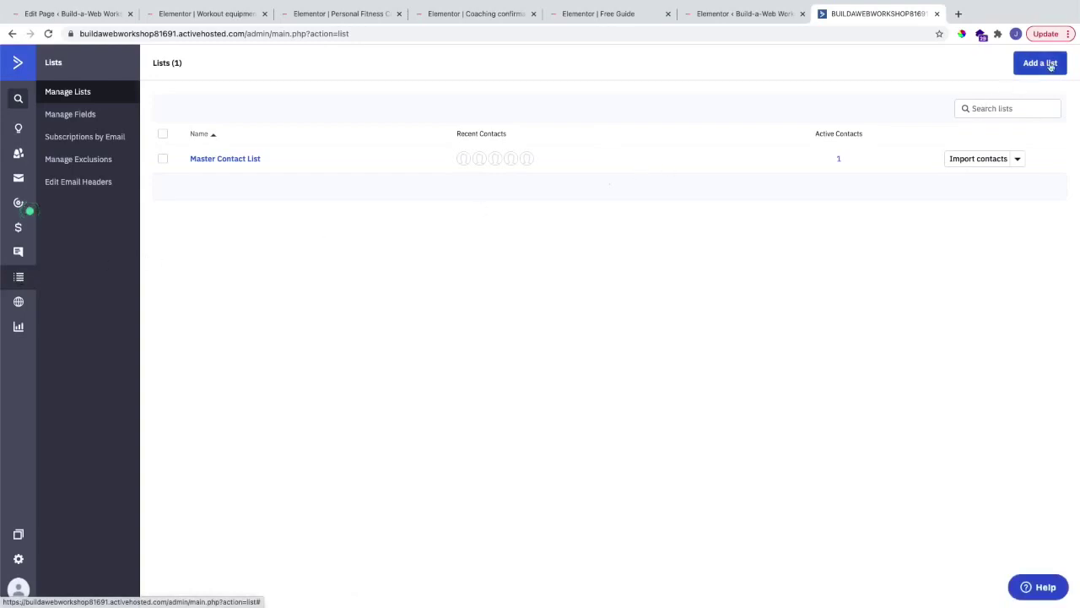
Step: Map the form's Email field to Email and First Name to First Name
click(718, 15)
click(586, 17)
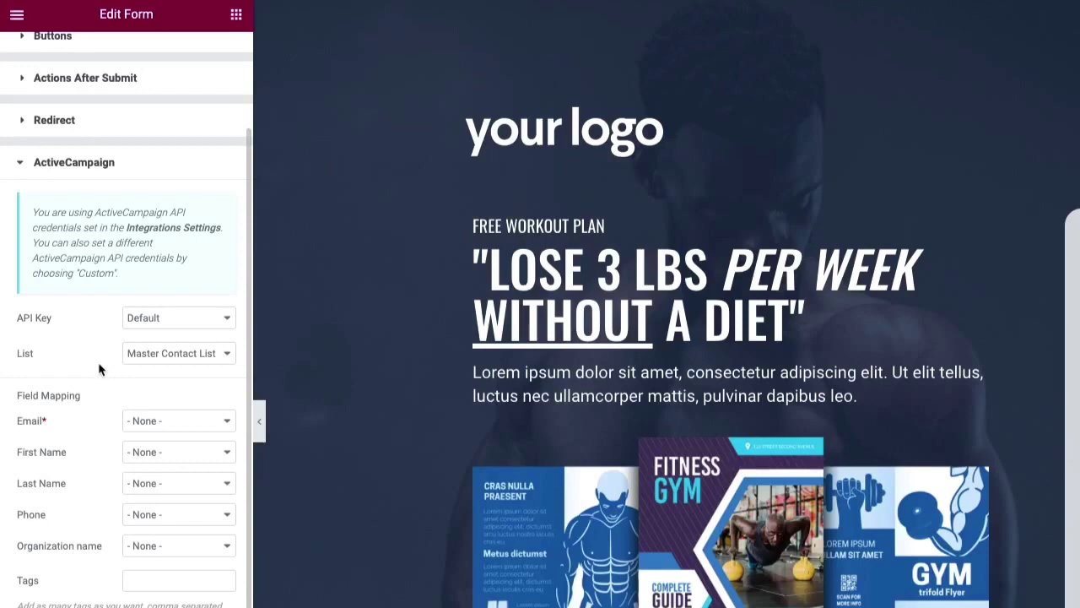
click(148, 422)
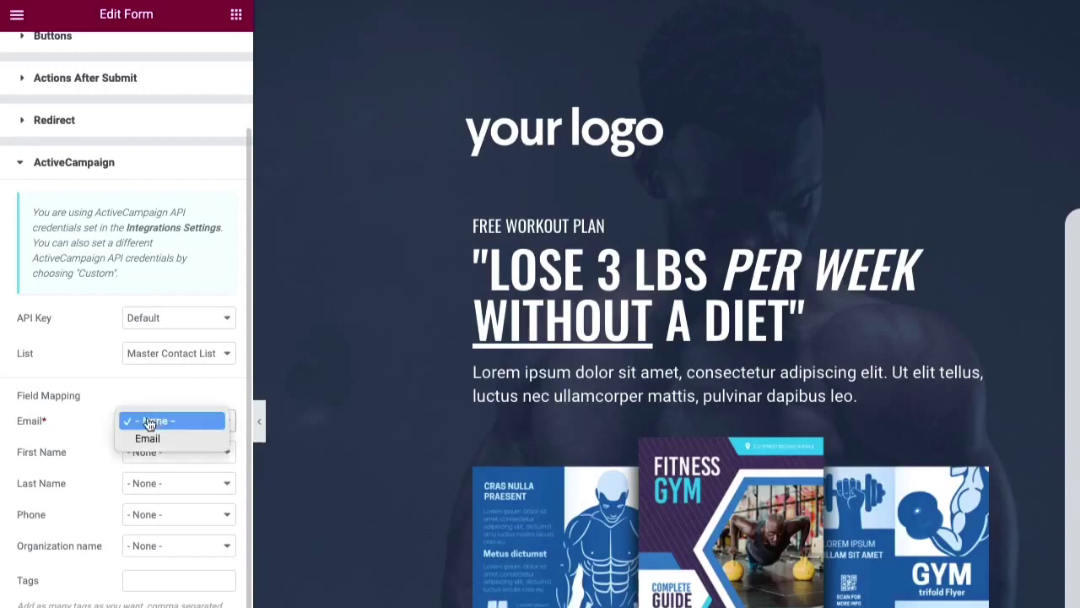
click(152, 439)
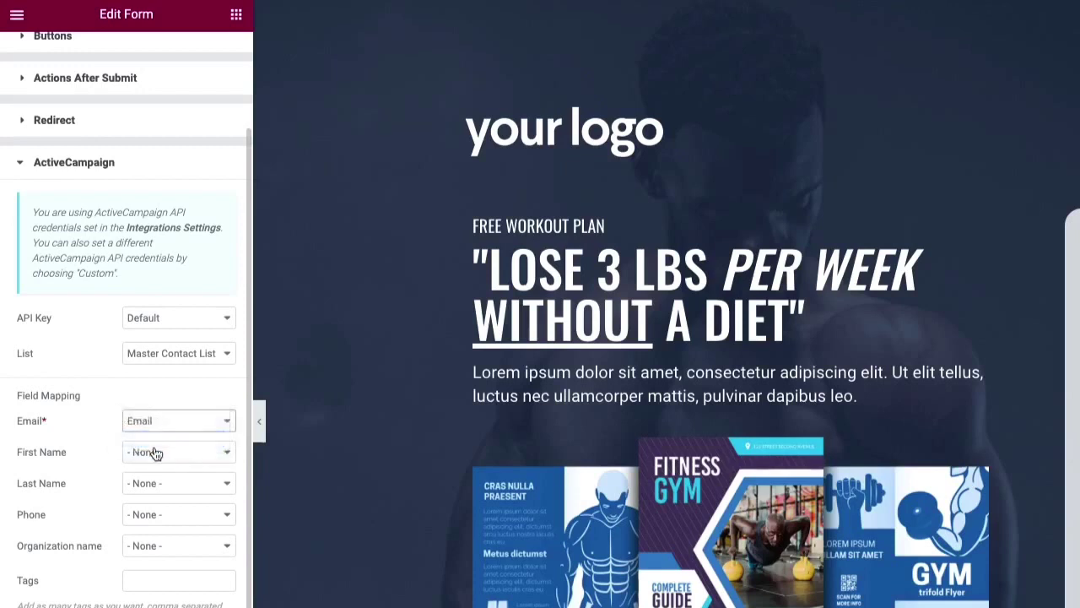
click(179, 453)
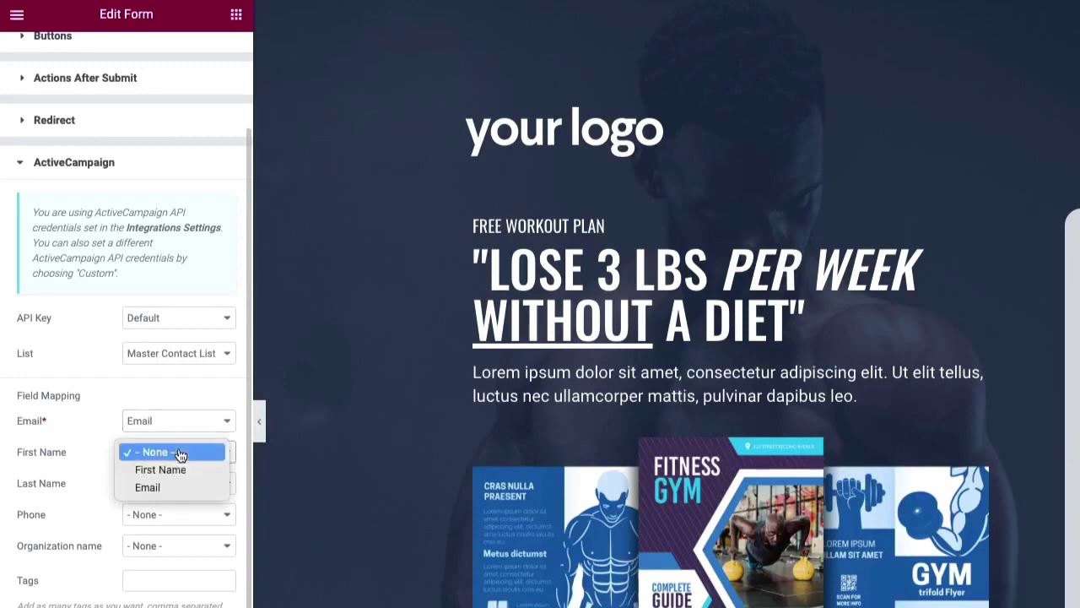
click(184, 471)
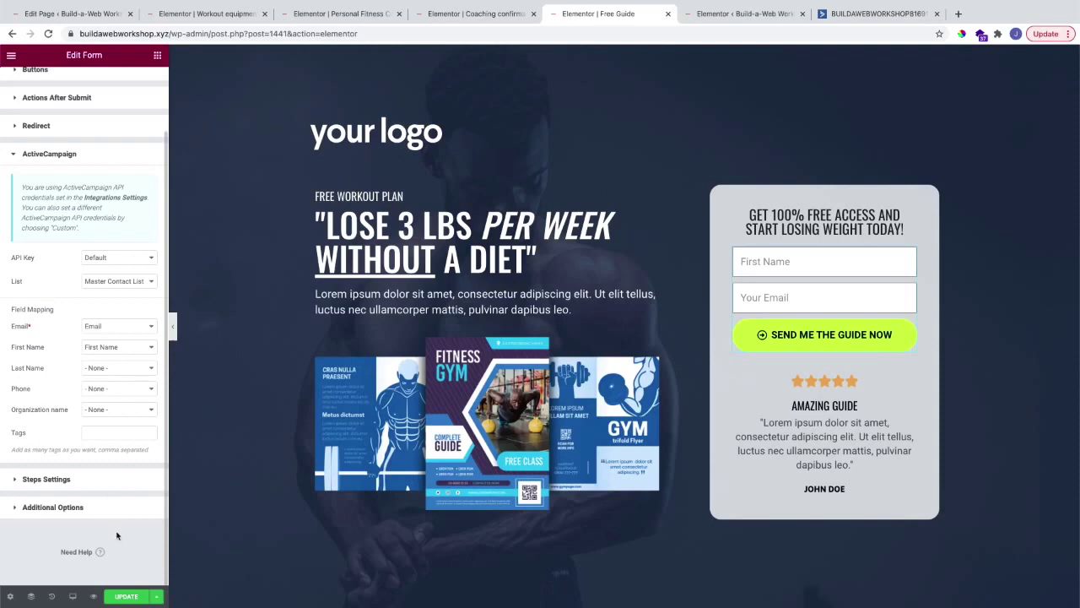
Step: Update the Free Guide page and preview the live version
click(126, 596)
click(94, 595)
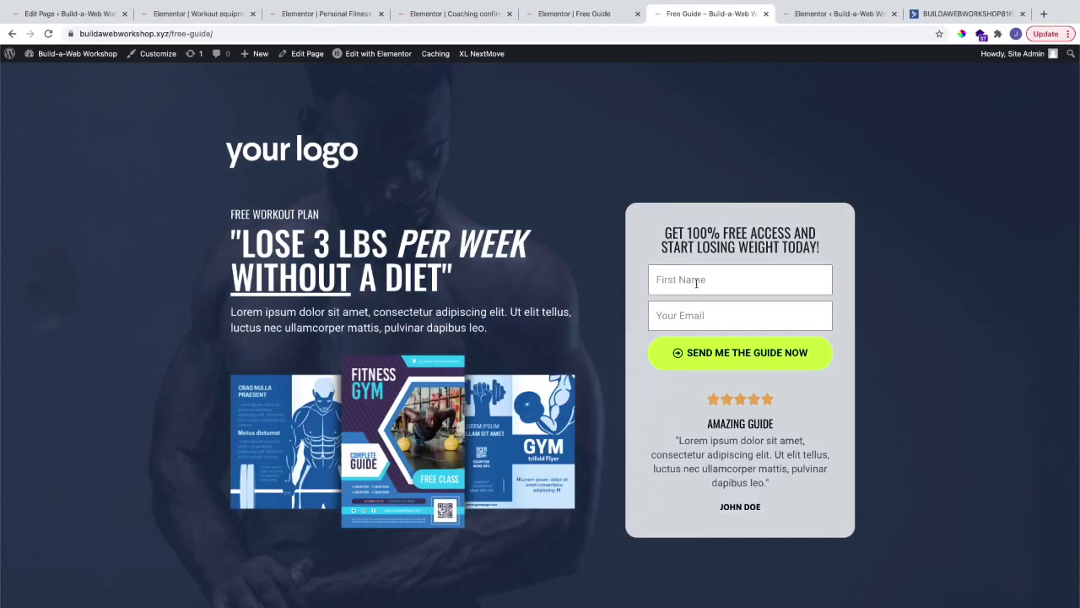
Step: Submit a test first name and e-mail through the opt-in form, then check ActiveCampaign's lists
click(697, 283)
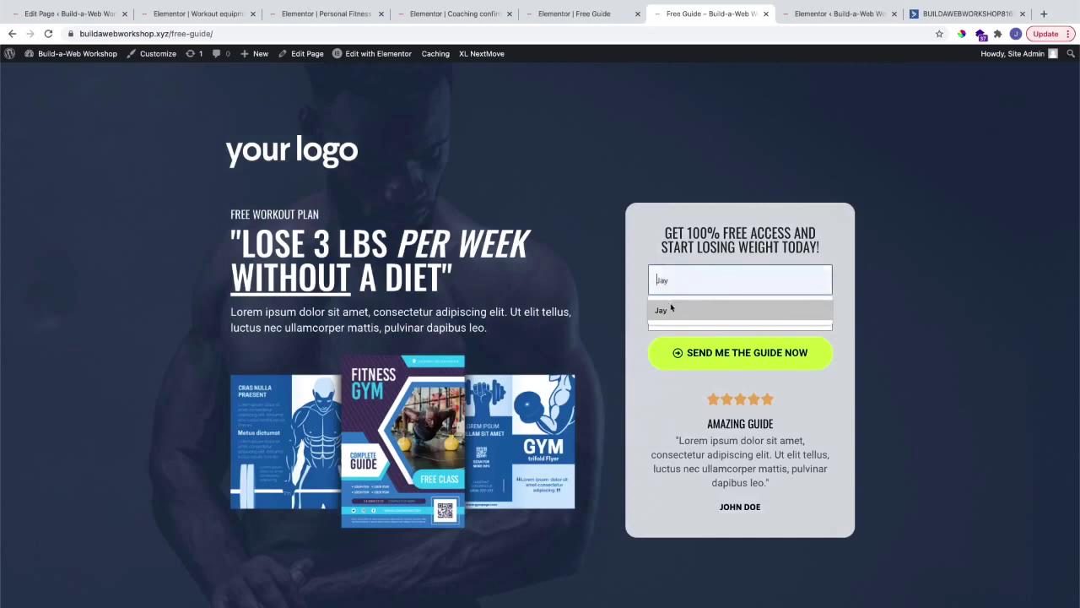
click(672, 309)
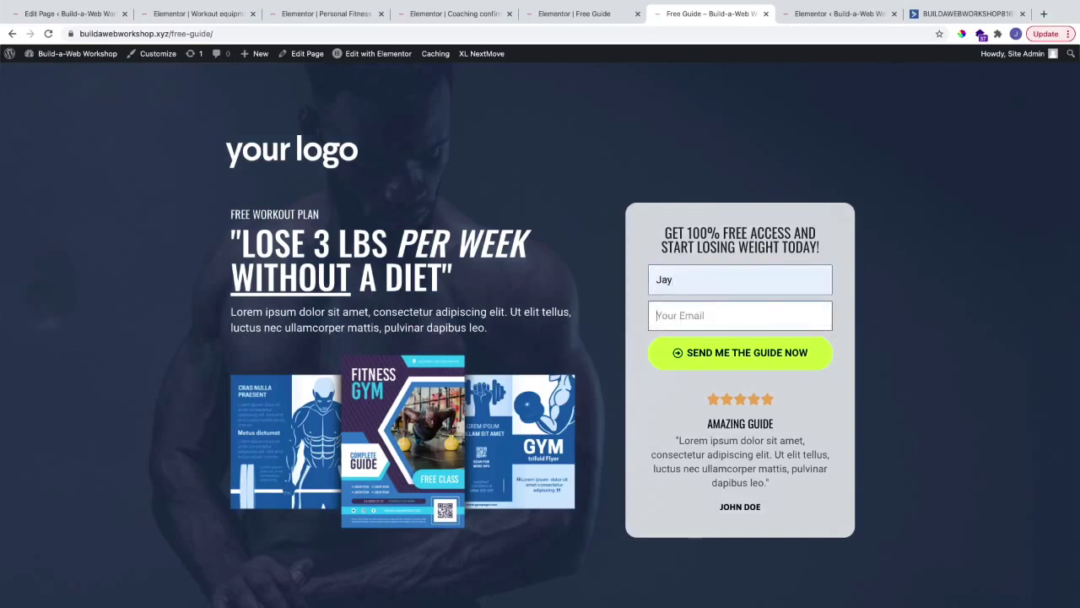
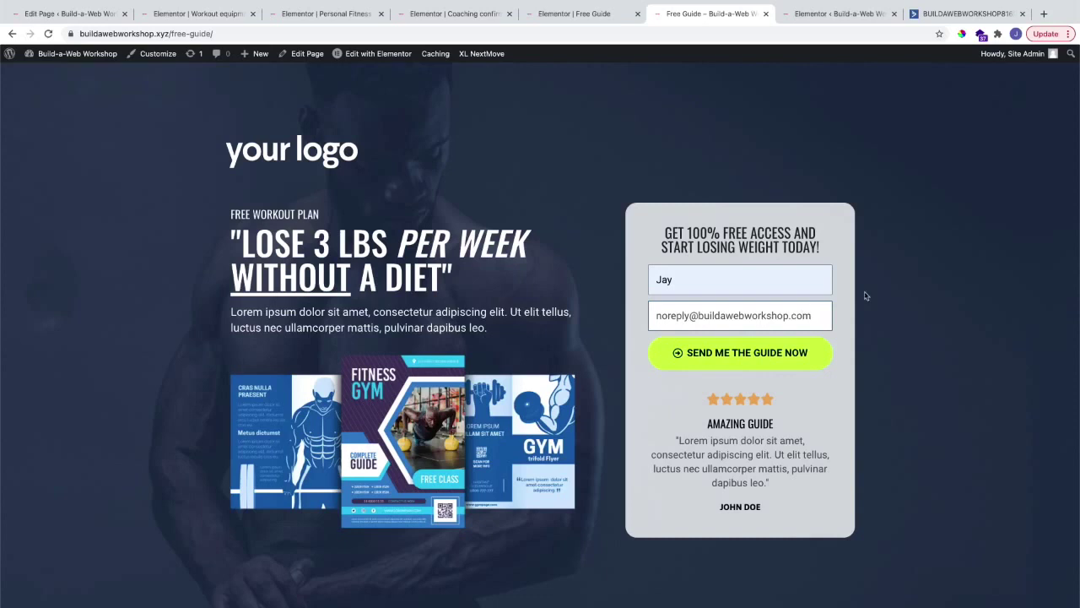
key(Return)
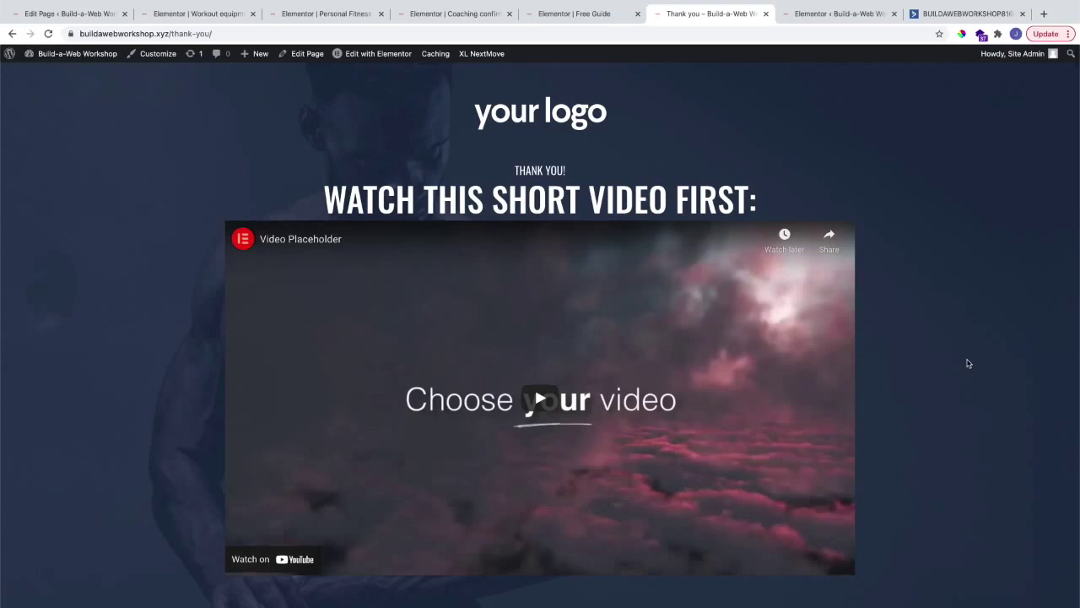
scroll(969, 363, down, 1)
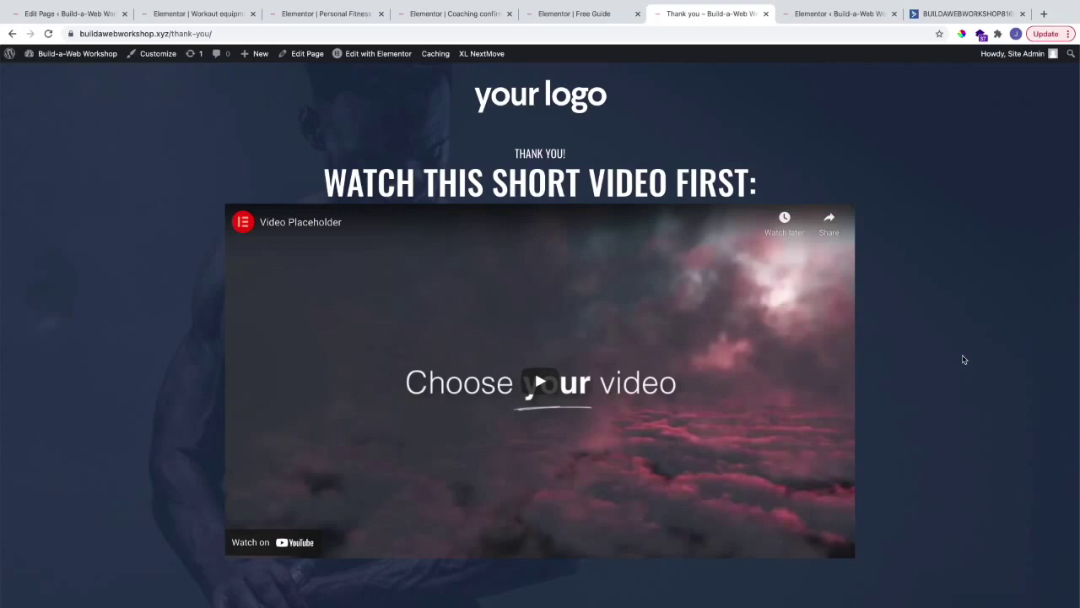
key(ctrl+9)
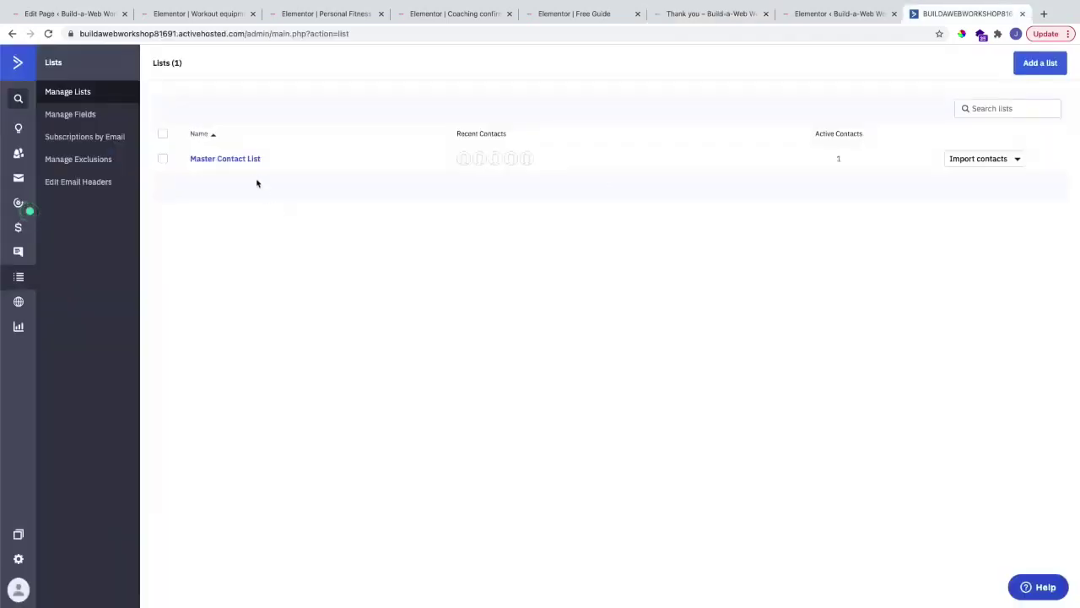
Step: Open ActiveCampaign's Master Contact List to confirm the new Free Guide subscriber was added
click(243, 161)
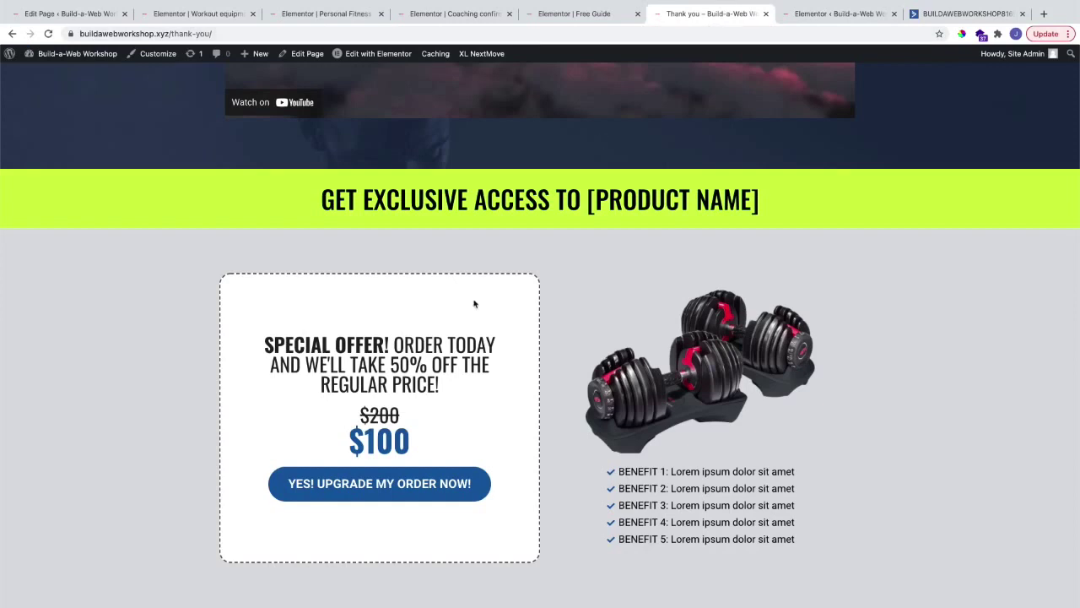
Step: Accept the workout equipment upgrade offer and place the test order
click(432, 479)
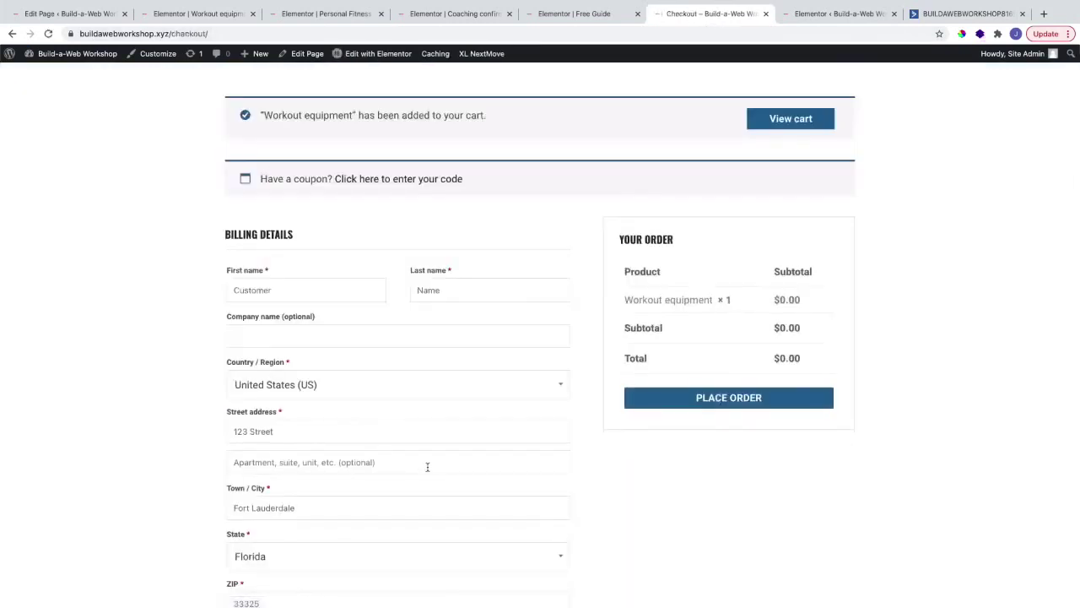
click(677, 405)
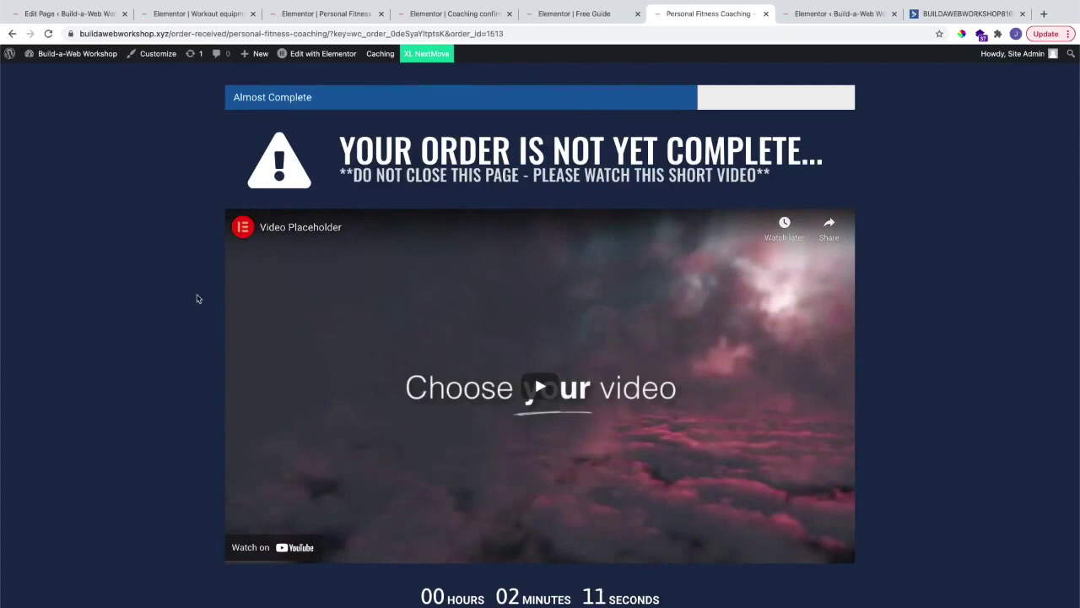
scroll(198, 298, down, 2)
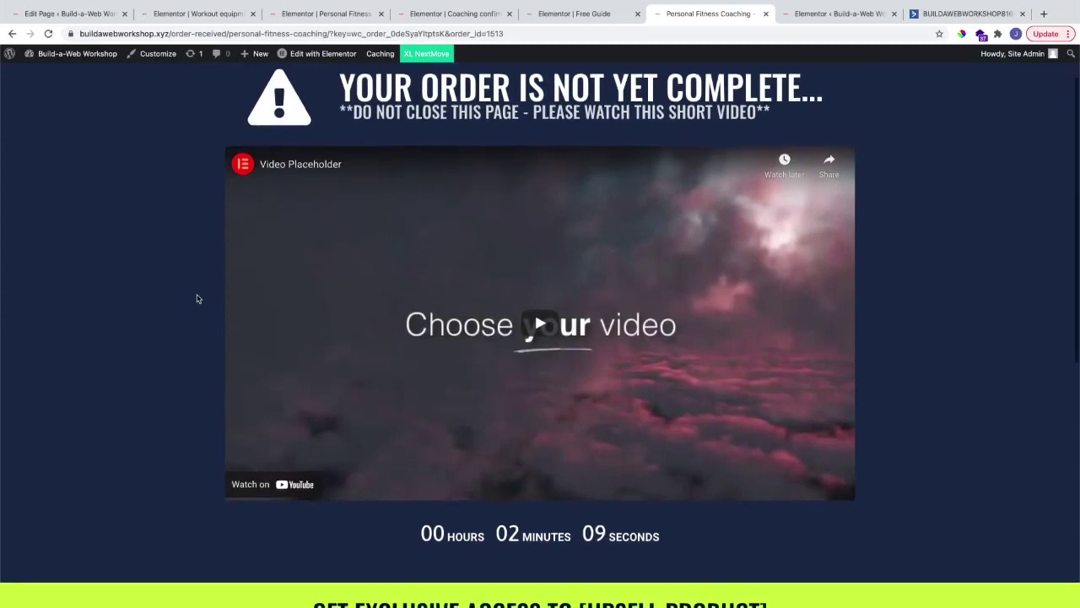
scroll(198, 299, up, 1)
Step: Decline the $200 Personal Fitness Coaching upsell and view the order confirmation page
scroll(197, 299, down, 5)
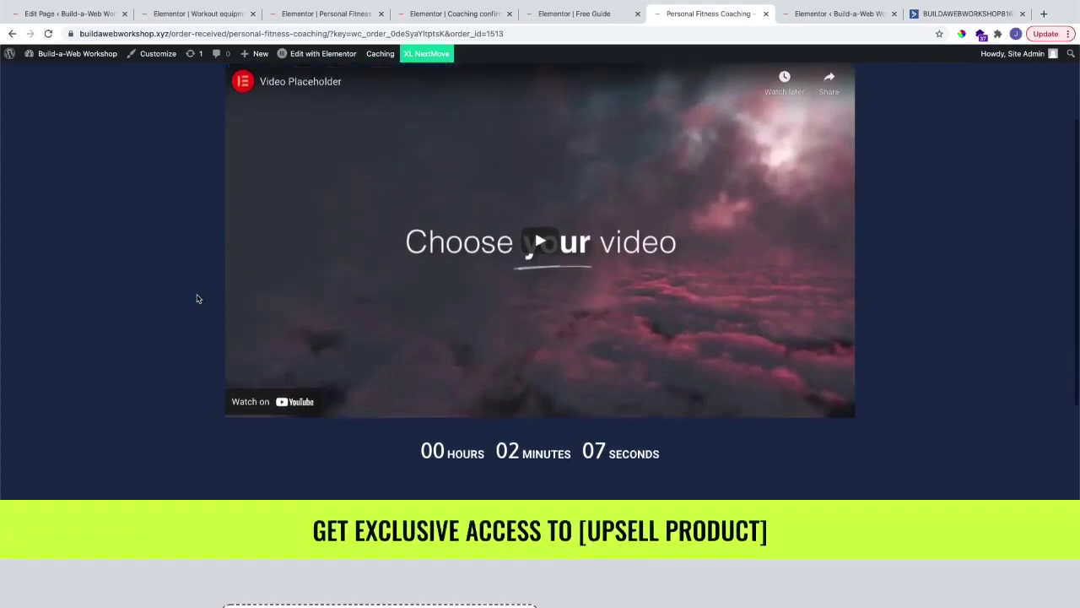
scroll(198, 299, down, 1)
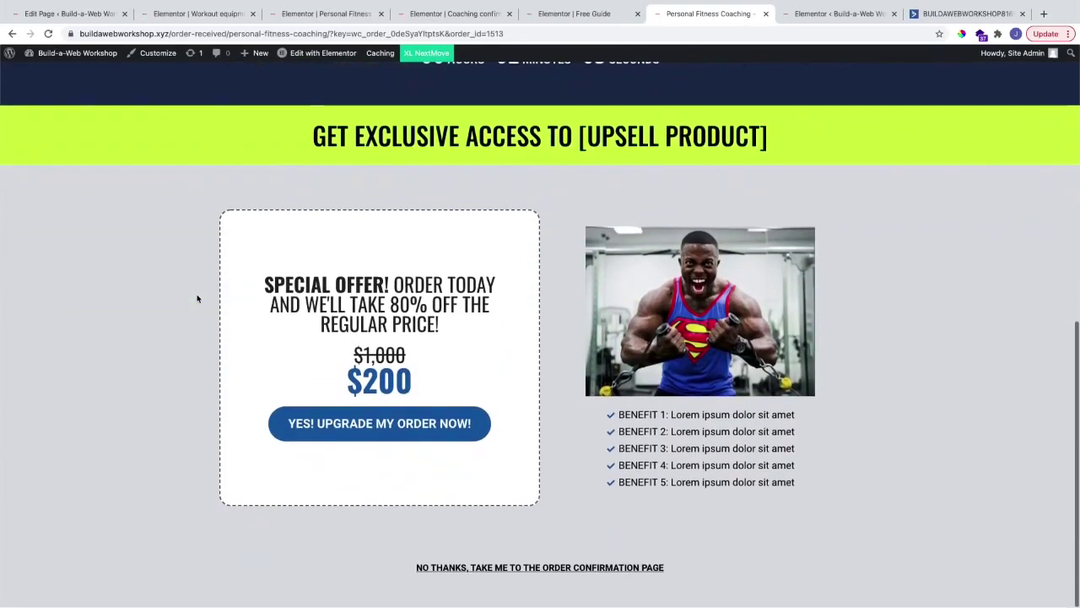
ctrl+click(493, 574)
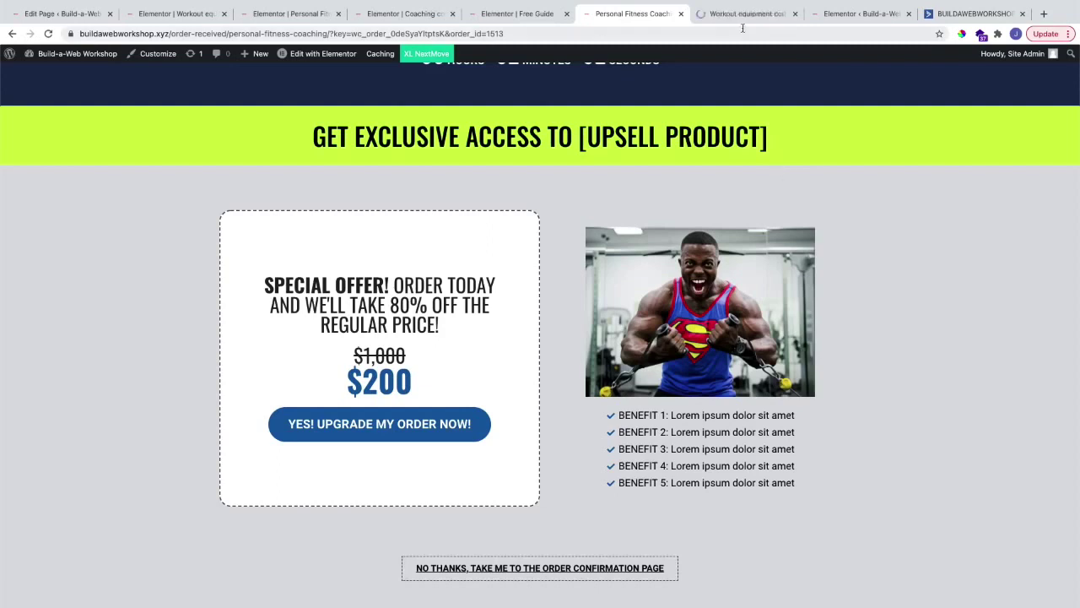
click(738, 14)
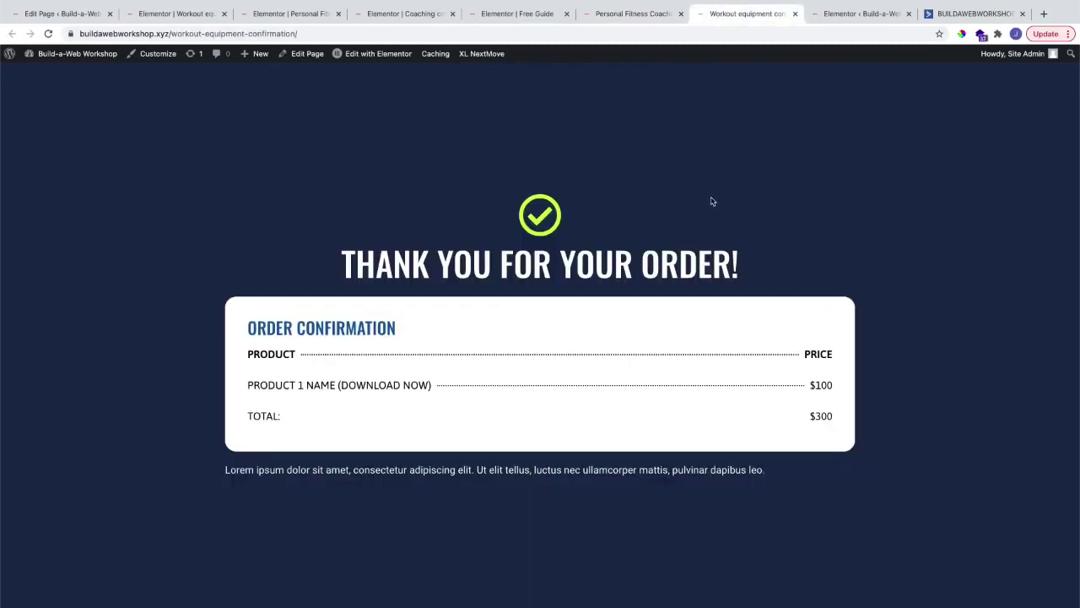
Step: Retry the upsell, accepting Personal Coaching to reach the confirmation showing $200 coaching and $300 total
key(ctrl+w)
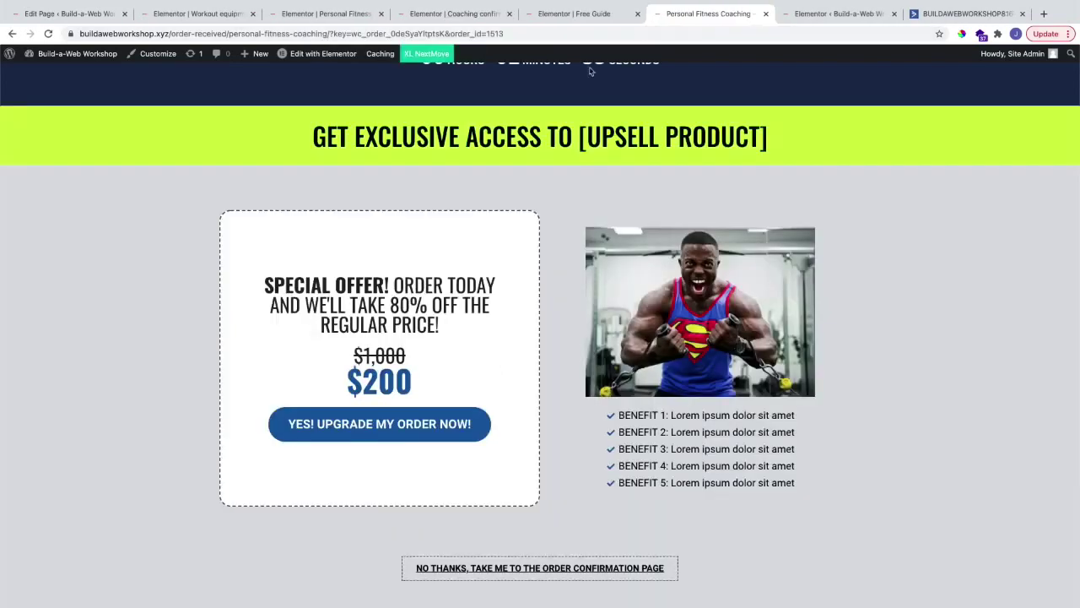
click(400, 425)
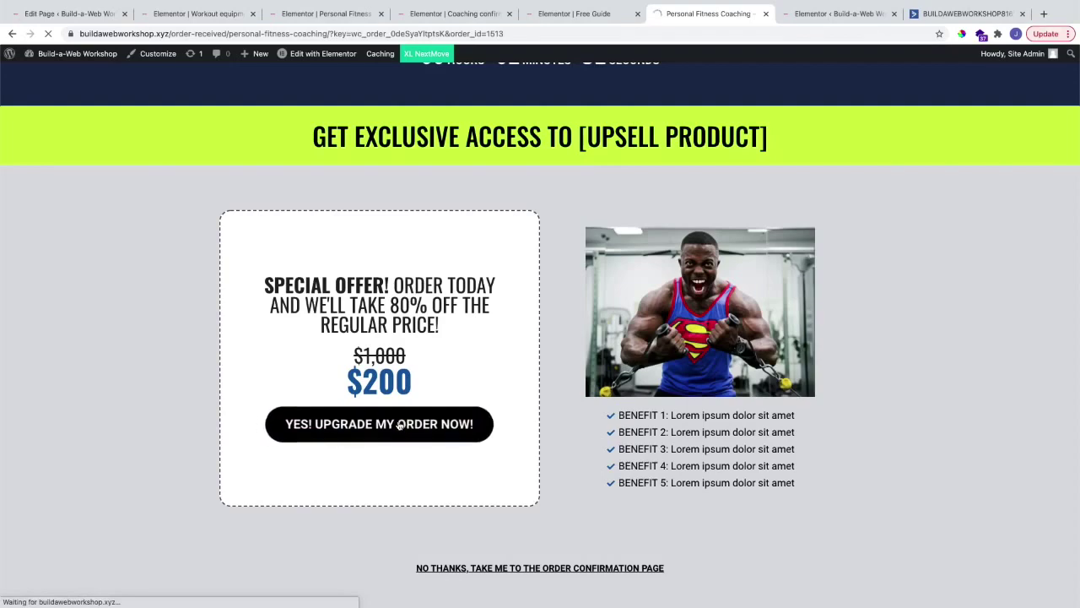
scroll(402, 425, up, 3)
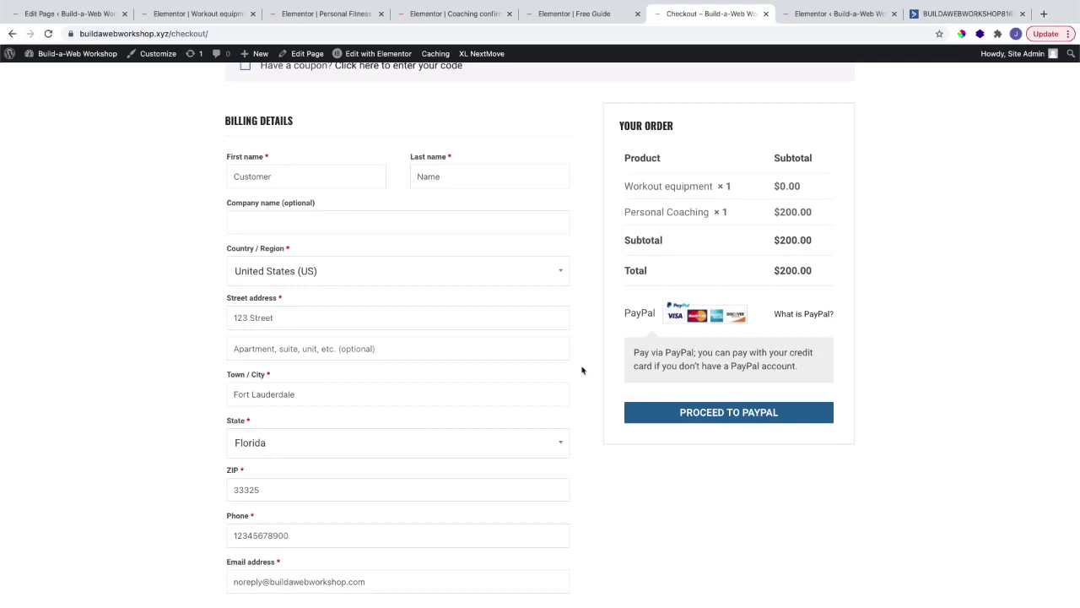
scroll(583, 368, up, 1)
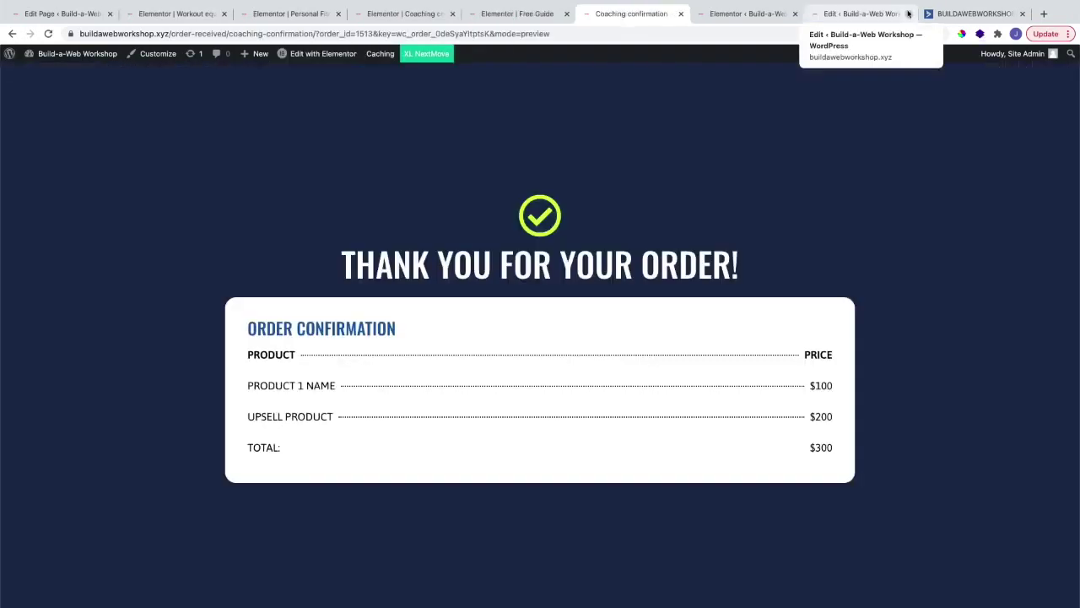
click(908, 13)
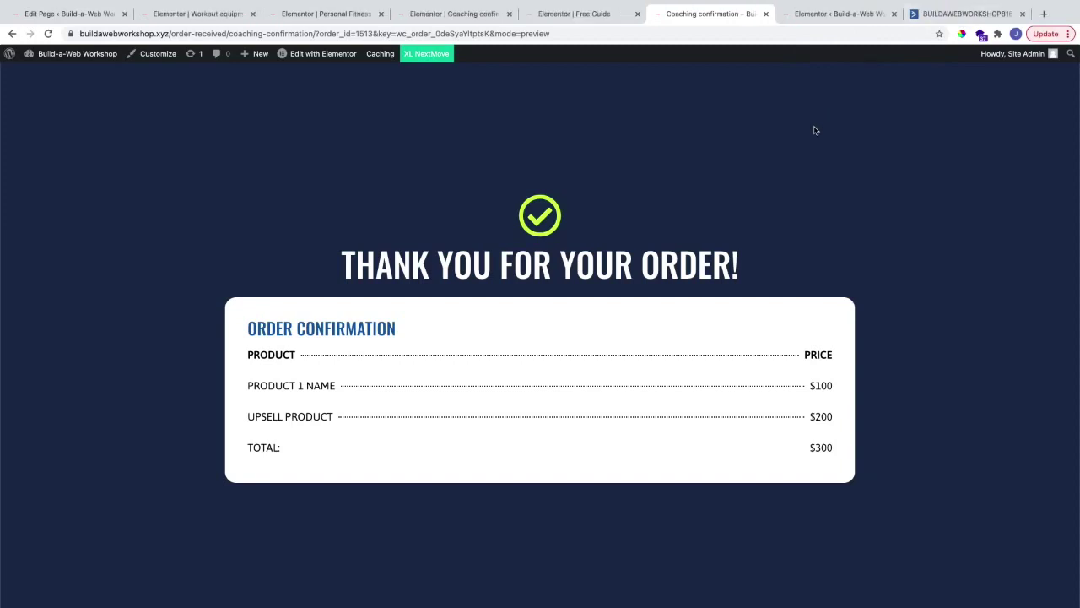
scroll(815, 130, down, 1)
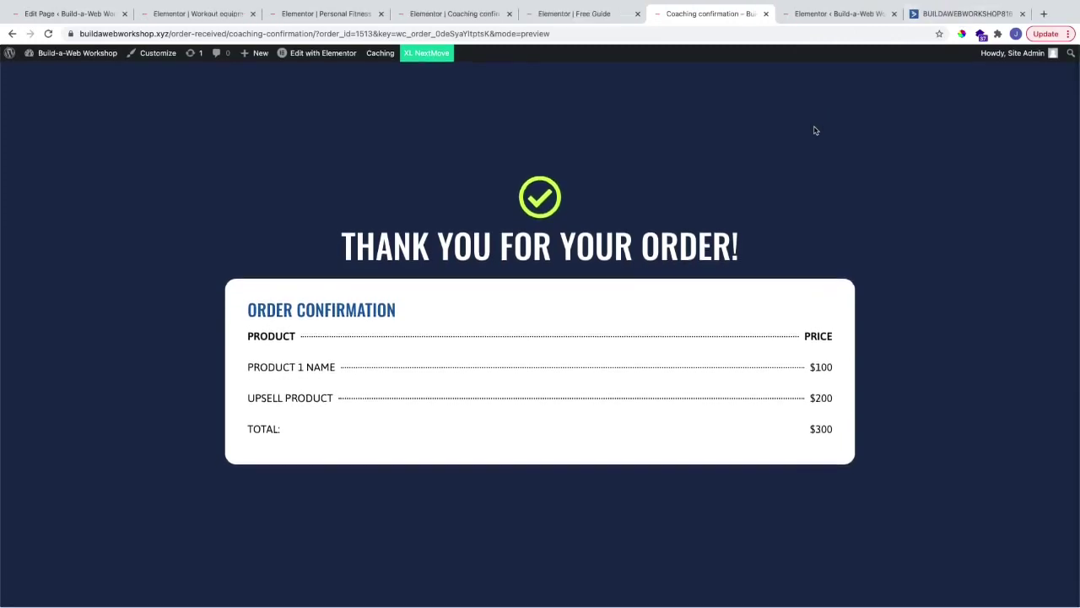